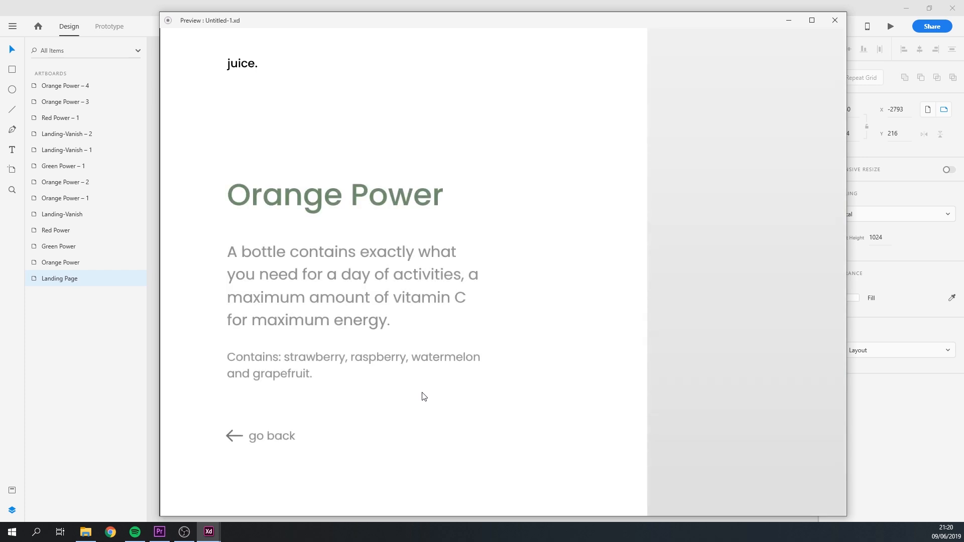
Test the prototype's Red Power and Green Power page links and their go back links, and close the preview
{"action": "left_click", "coordinate": [284, 433]}
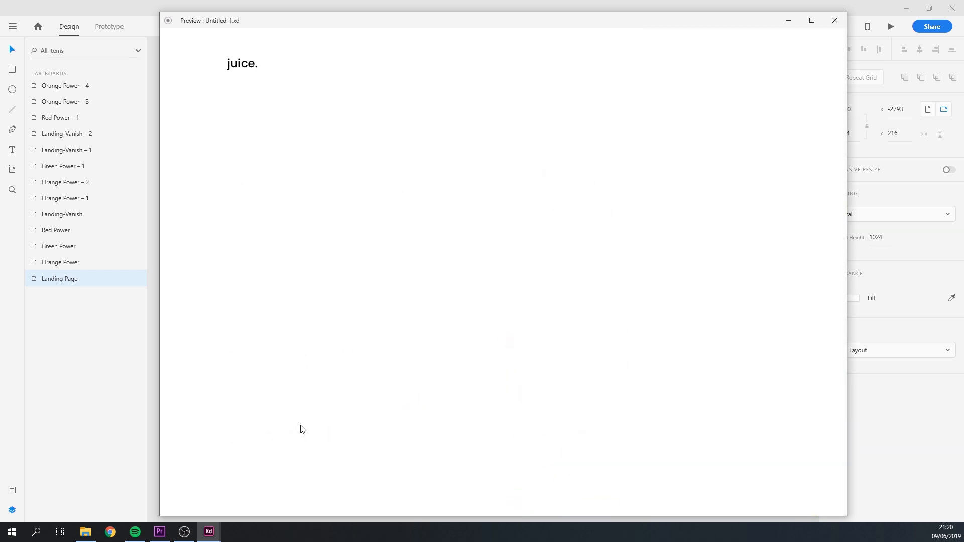
{"action": "left_click", "coordinate": [503, 390]}
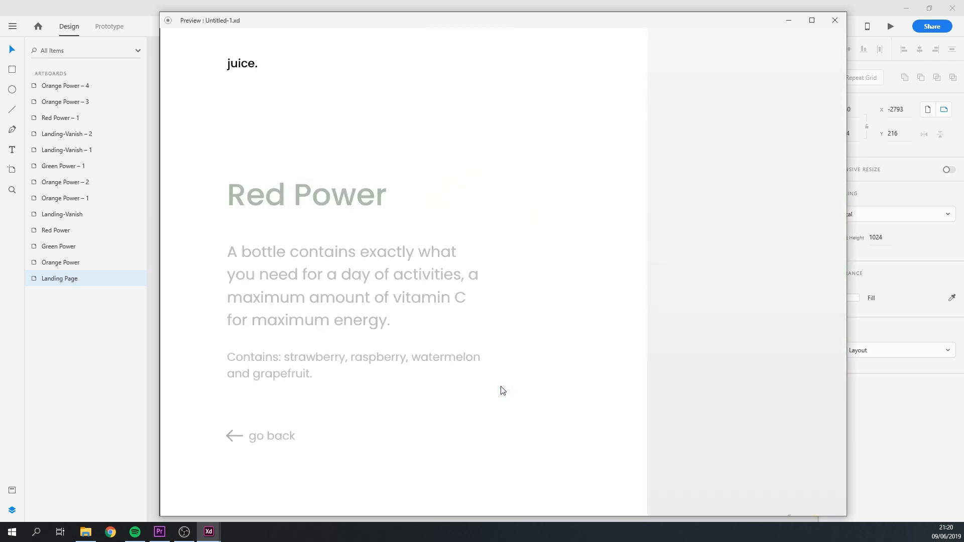
{"action": "left_click", "coordinate": [256, 436]}
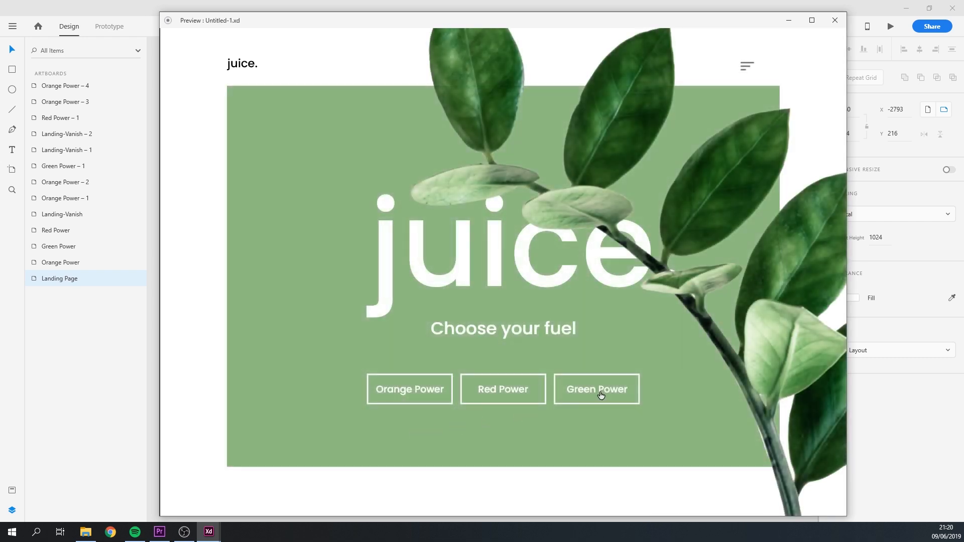
{"action": "left_click", "coordinate": [600, 395]}
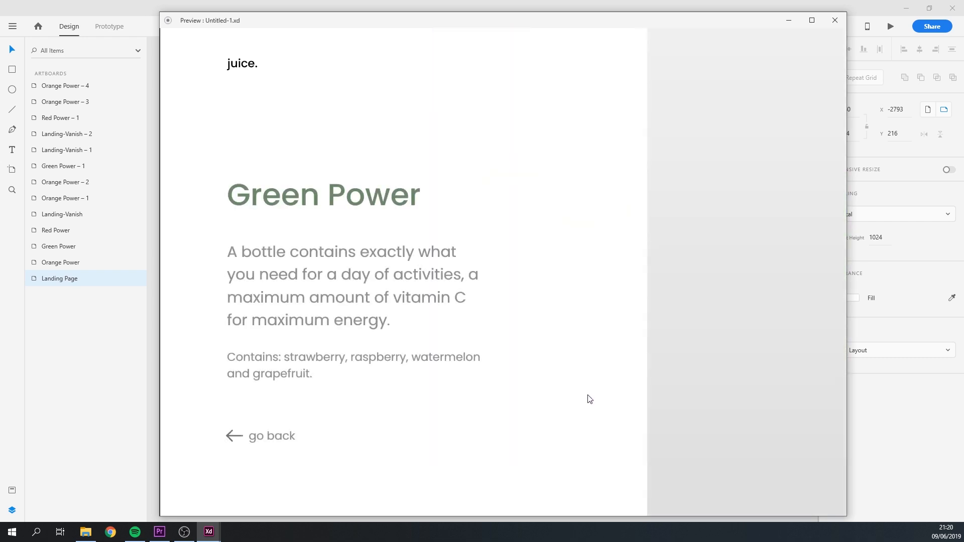
{"action": "left_click", "coordinate": [242, 437]}
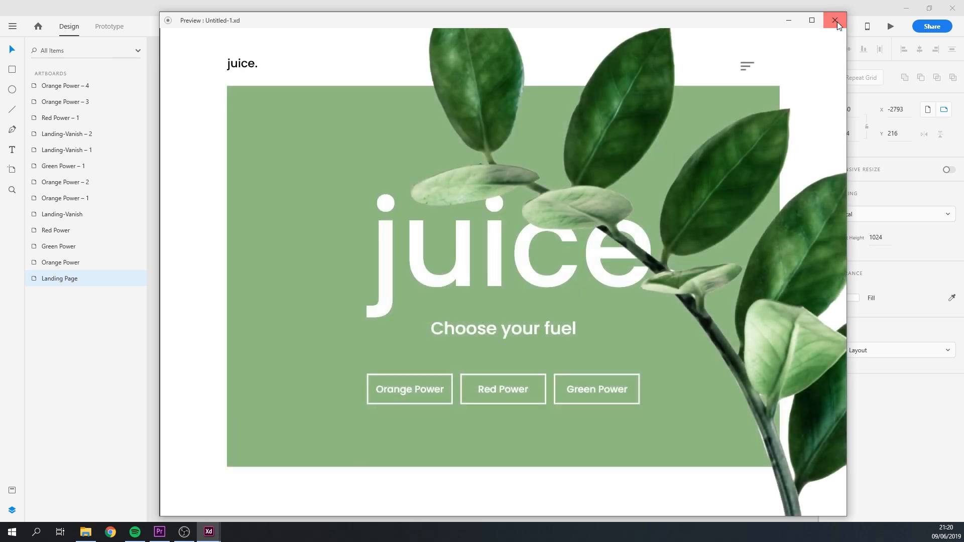
{"action": "left_click", "coordinate": [835, 20]}
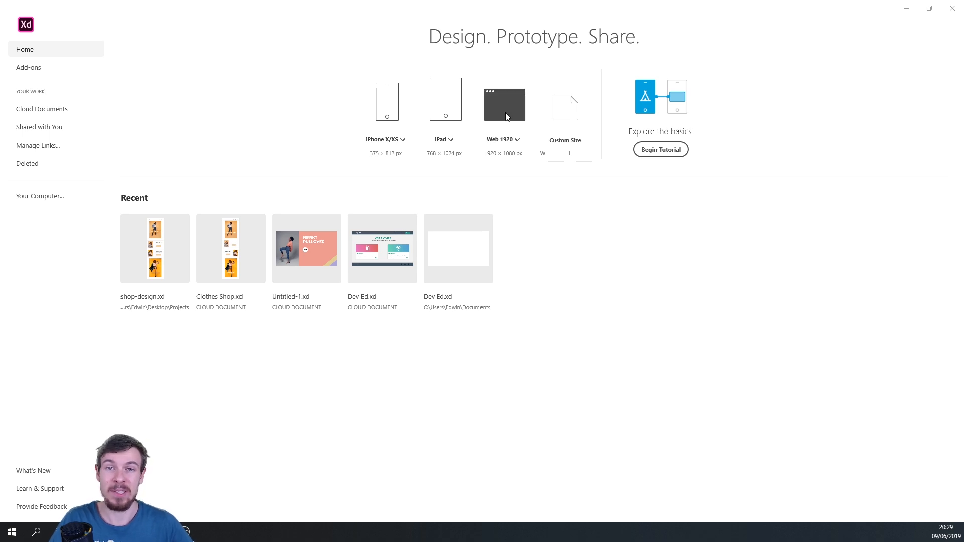
Create a new custom-size document of 1440 × 1024 px and maximize its window
{"action": "left_click", "coordinate": [552, 155]}
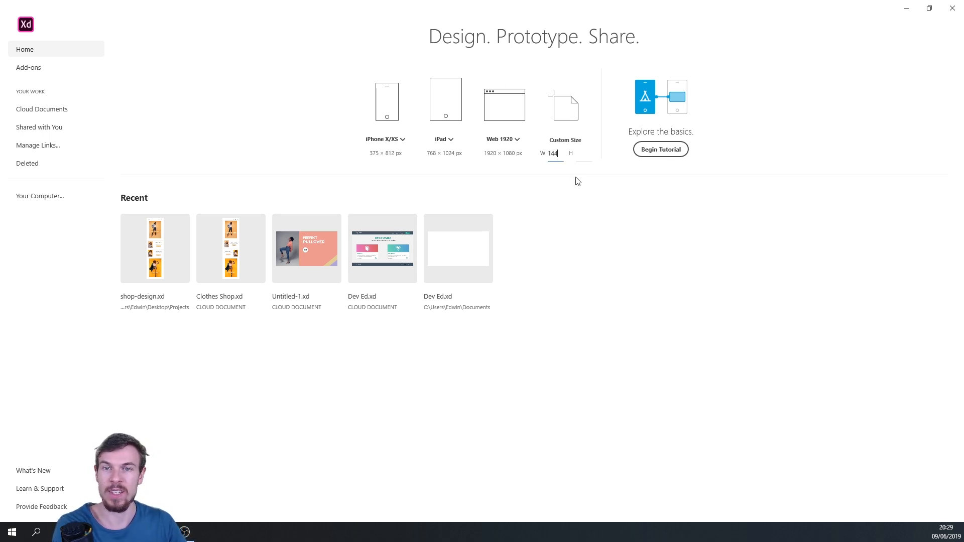
{"action": "left_click", "coordinate": [580, 155]}
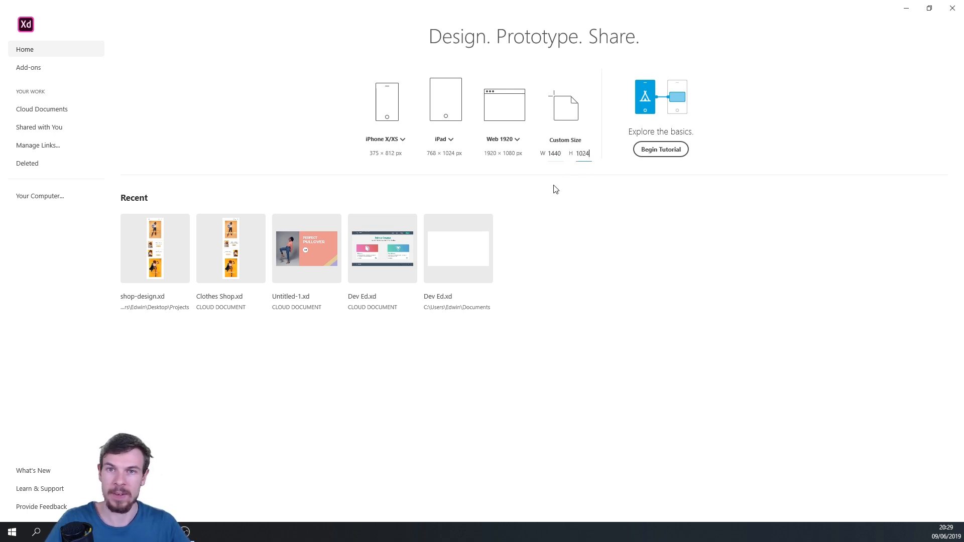
{"action": "left_click", "coordinate": [567, 118]}
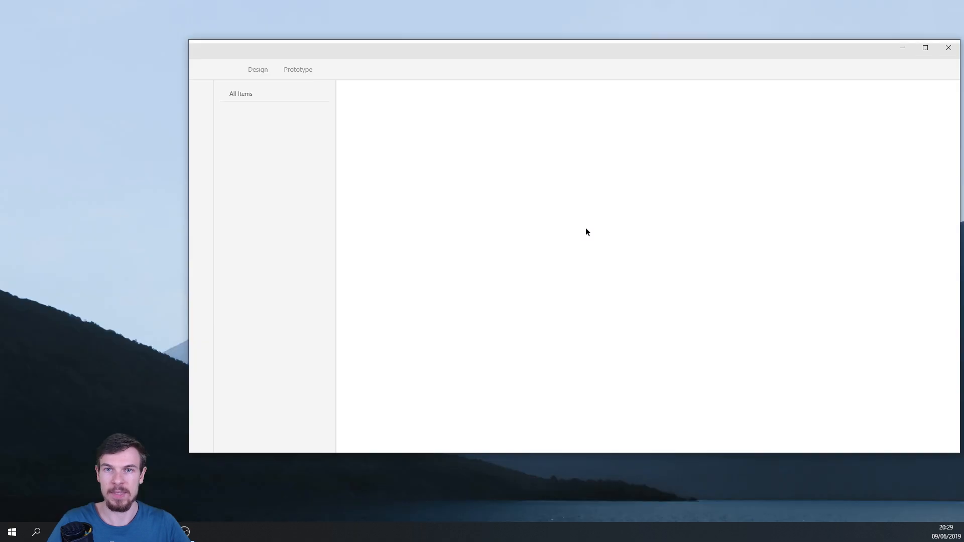
{"action": "left_click", "coordinate": [925, 47]}
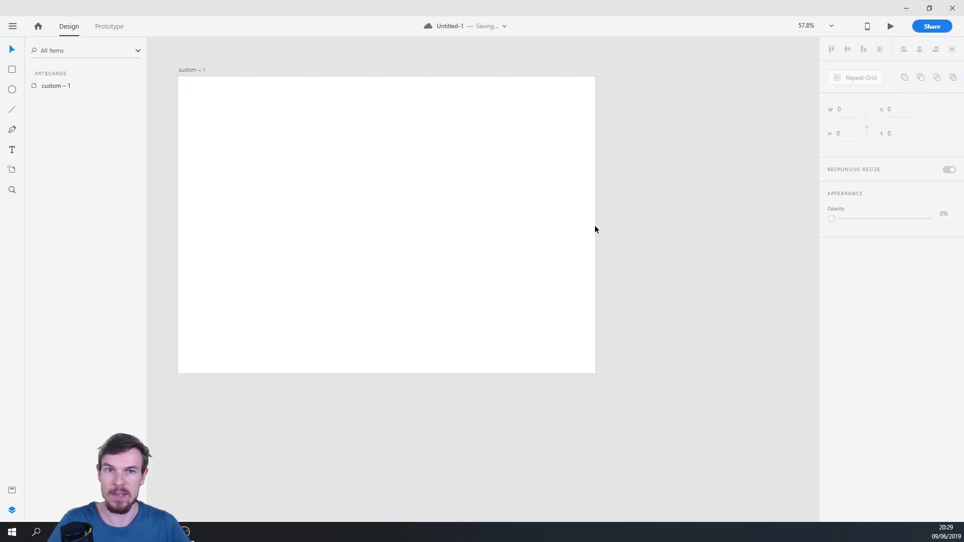
Rename the artboard as "Landing Page"
{"action": "left_click_drag", "start_coordinate": [359, 183], "coordinate": [381, 231]}
{"action": "scroll", "coordinate": [465, 221], "scroll_direction": "up", "scroll_amount": 2}
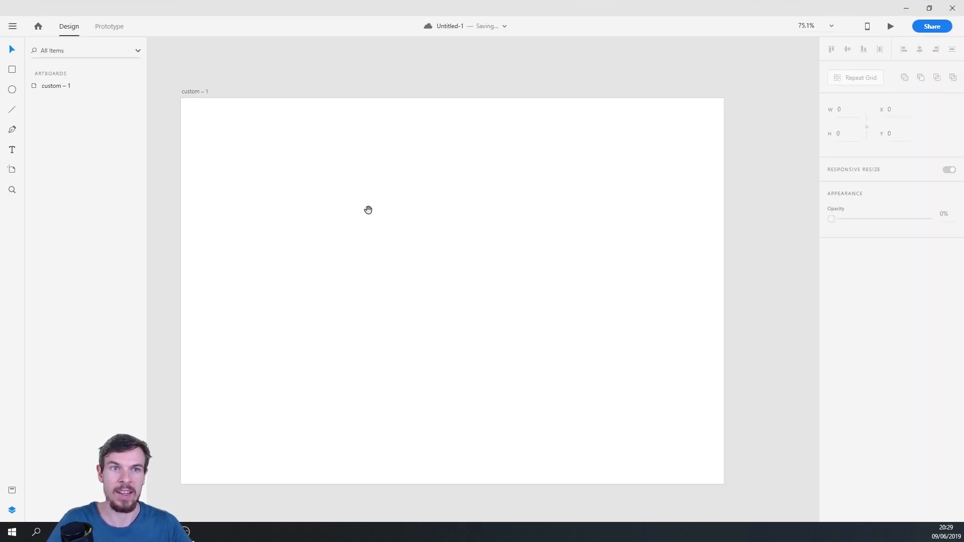
{"action": "left_click", "coordinate": [193, 92]}
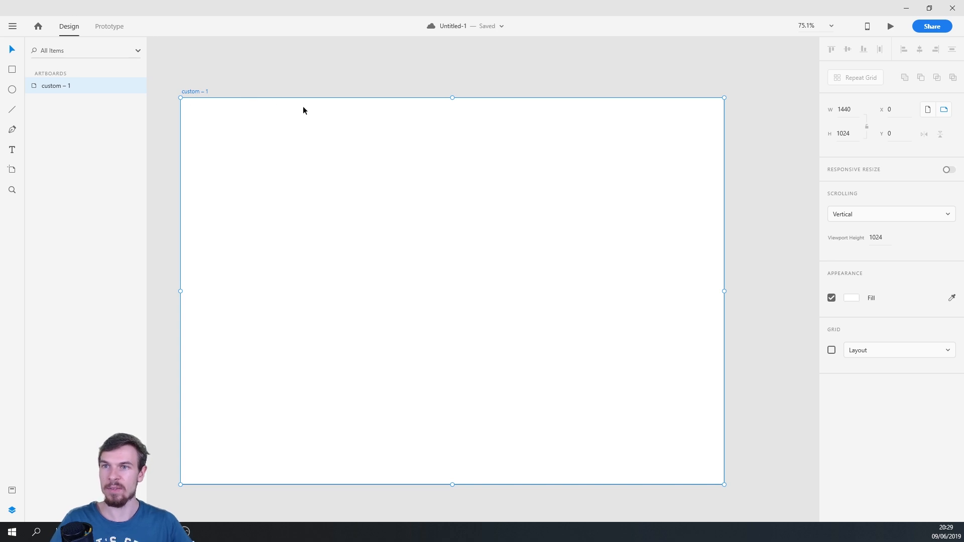
{"action": "double_click", "coordinate": [194, 92]}
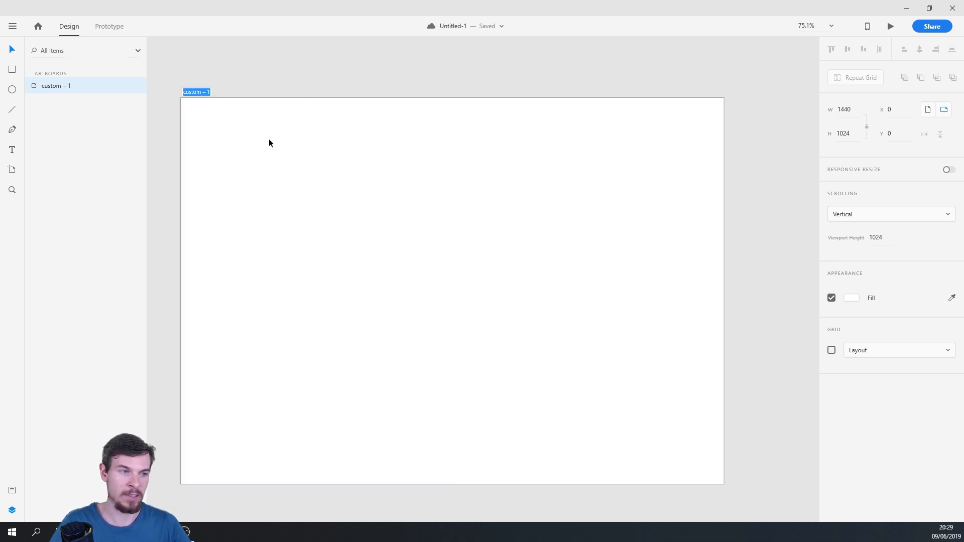
{"action": "type", "text": "IANDI"}
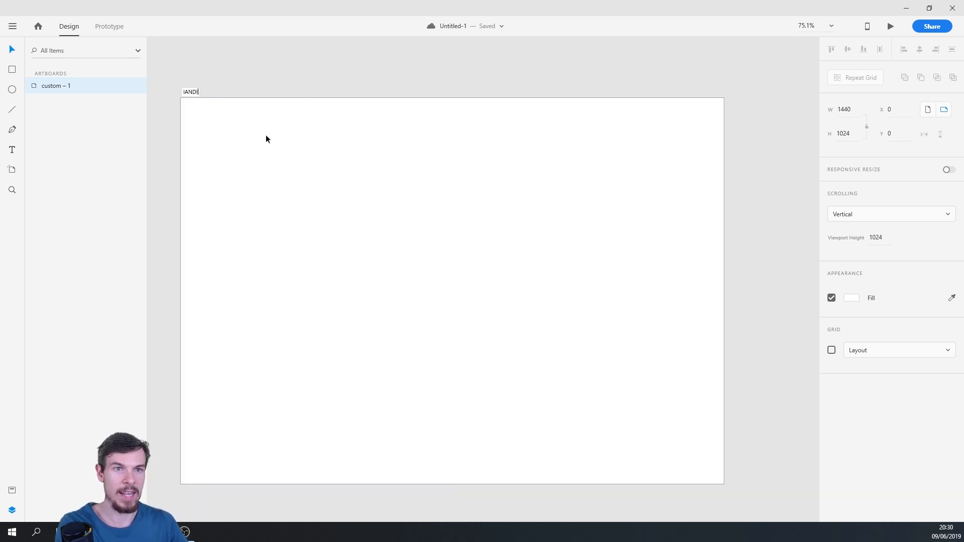
{"action": "key", "text": "BackSpace"}
{"action": "key", "text": "BackSpace"}
{"action": "key", "text": "BackSpace"}
{"action": "key", "text": "BackSpace"}
{"action": "key", "text": "BackSpace"}
{"action": "type", "text": "La"}
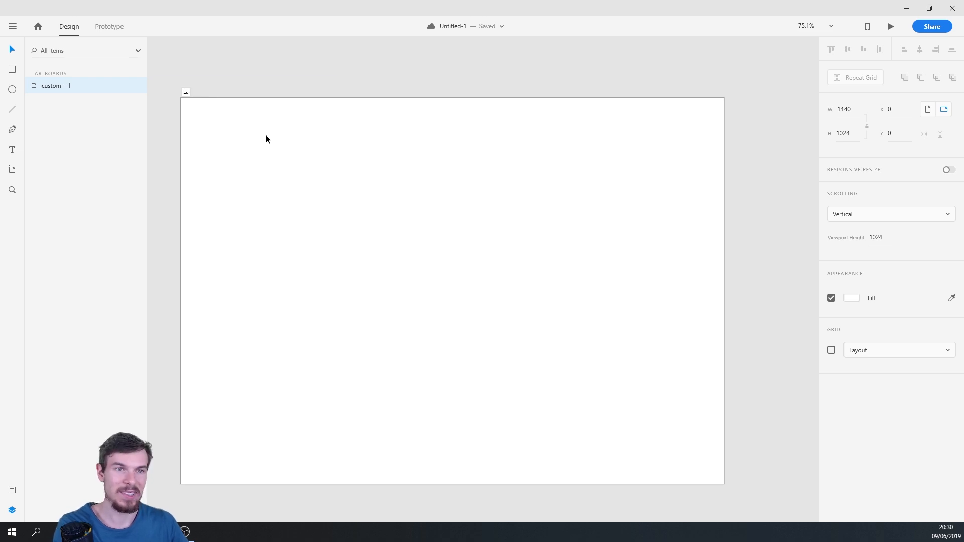
{"action": "type", "text": "nding "}
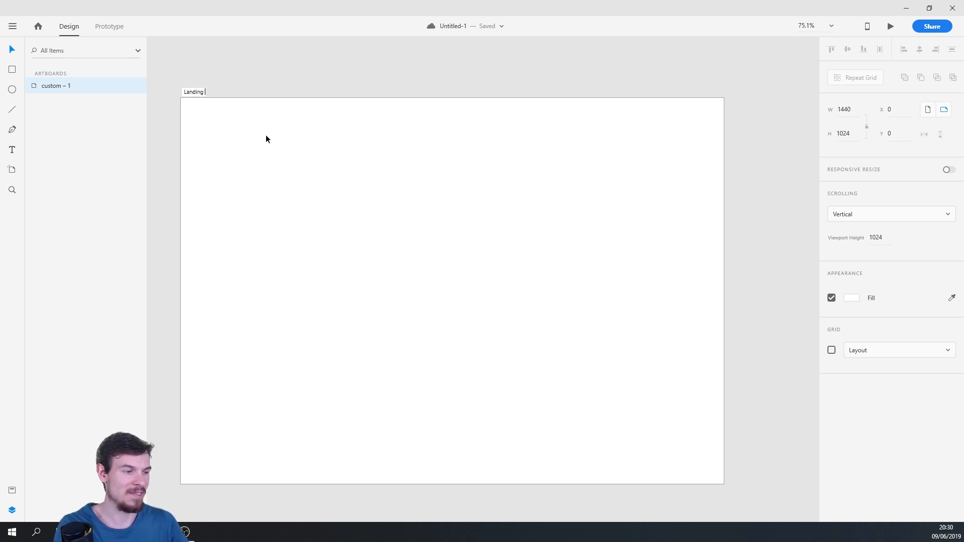
{"action": "type", "text": "Page"}
{"action": "key", "text": "Return"}
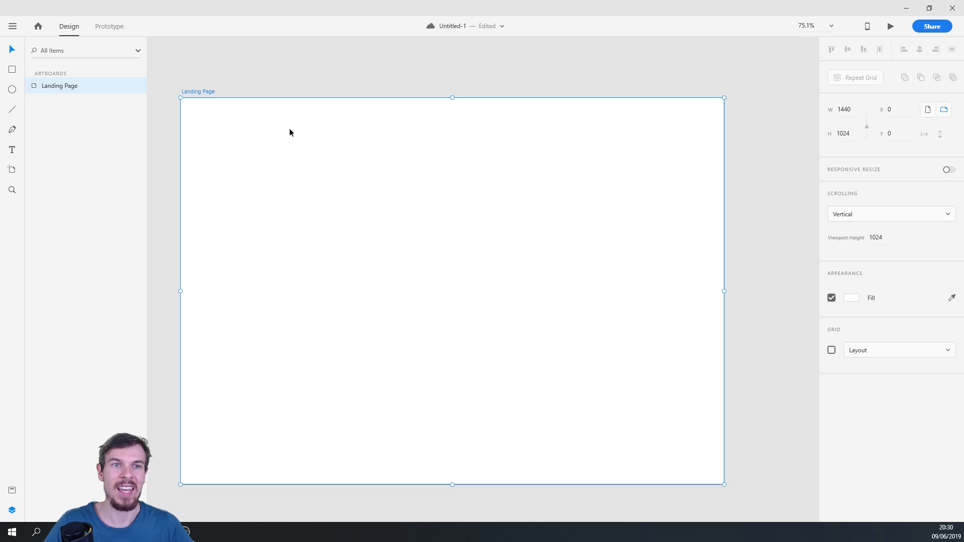
Save the document with the renamed artboard
{"action": "left_click", "coordinate": [388, 224]}
{"action": "scroll", "coordinate": [389, 224], "scroll_direction": "down", "scroll_amount": 3}
{"action": "scroll", "coordinate": [389, 224], "scroll_direction": "up", "scroll_amount": 2}
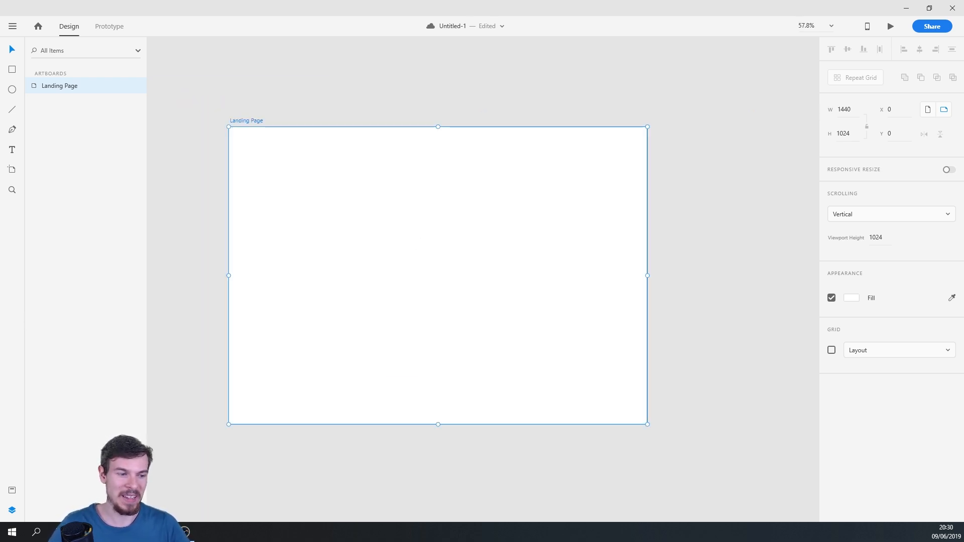
{"action": "key", "text": "ctrl+s"}
Look over the image assets in the juice-ui folder in File Explorer and return to the design
{"action": "left_click_drag", "start_coordinate": [0, 98], "coordinate": [565, 187]}
{"action": "left_click", "coordinate": [812, 182]}
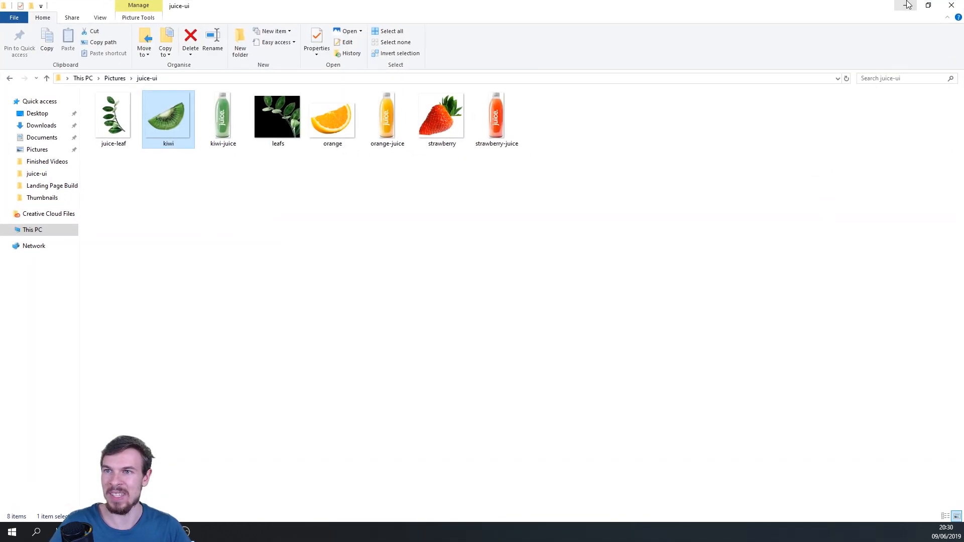
{"action": "left_click", "coordinate": [905, 7]}
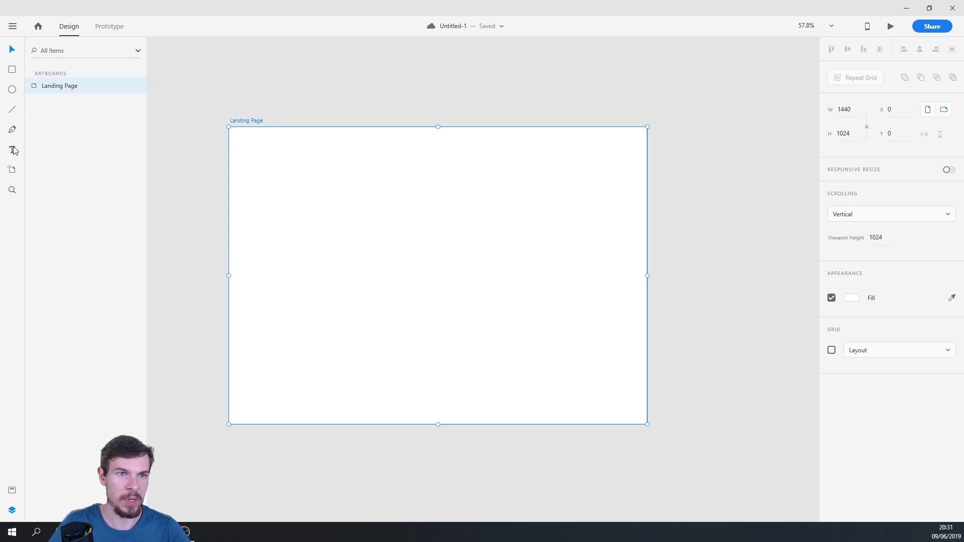
Draw a rectangle about 1170 × 763 px in the middle of the Landing Page artboard and remove its border
{"action": "left_click", "coordinate": [12, 70]}
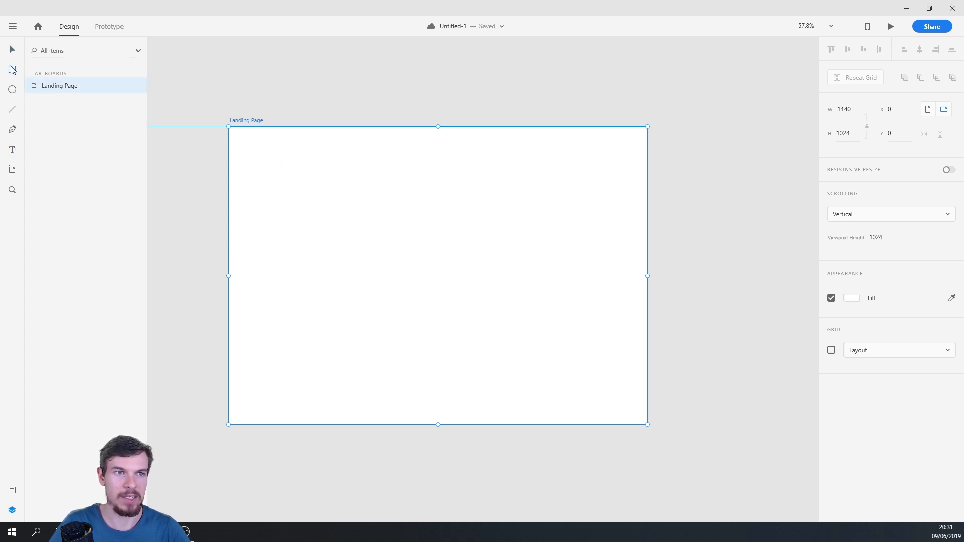
{"action": "mouse_move", "coordinate": [271, 167]}
{"action": "left_mouse_down"}
{"action": "mouse_move", "coordinate": [445, 315]}
{"action": "mouse_move", "coordinate": [610, 388]}
{"action": "left_mouse_up"}
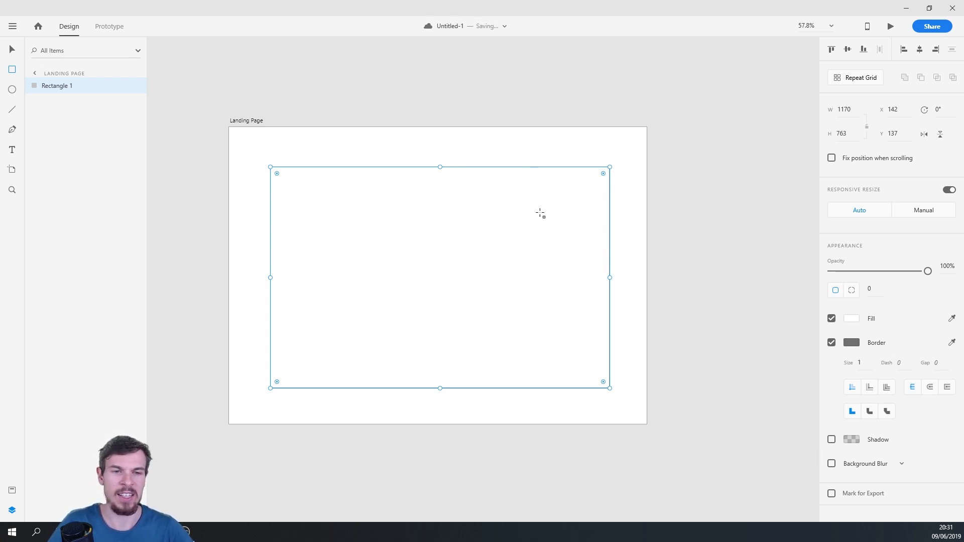
{"action": "left_click", "coordinate": [832, 343]}
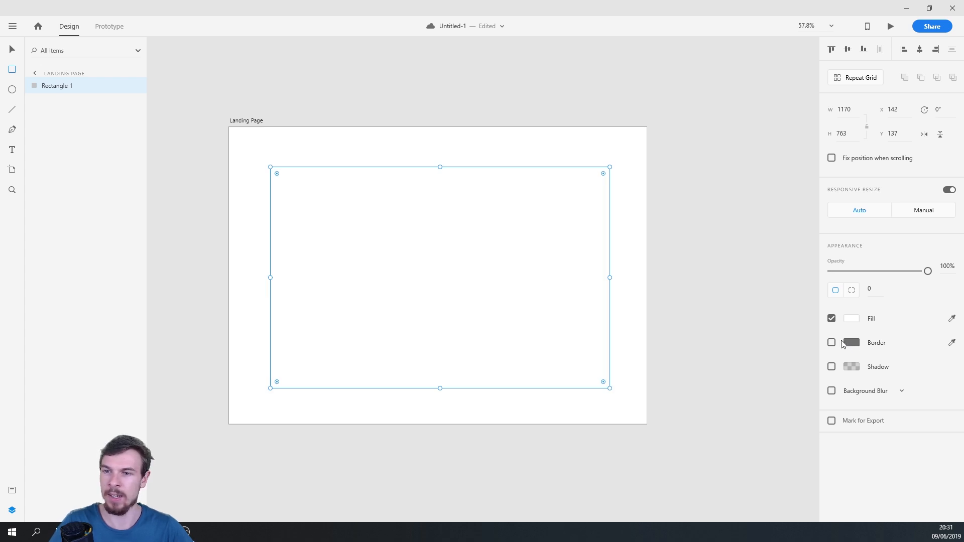
Set the rectangle's fill to the green hex colour 8CBB7F and deselect it
{"action": "left_click", "coordinate": [853, 319]}
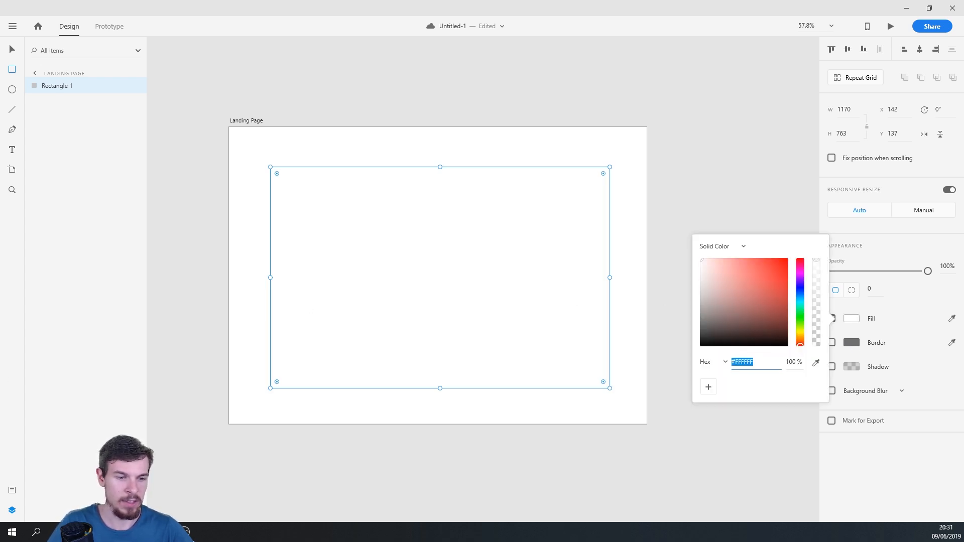
{"action": "left_click", "coordinate": [801, 322]}
{"action": "mouse_move", "coordinate": [755, 298]}
{"action": "left_mouse_down"}
{"action": "mouse_move", "coordinate": [733, 281]}
{"action": "mouse_move", "coordinate": [702, 281]}
{"action": "mouse_move", "coordinate": [733, 259]}
{"action": "left_mouse_up"}
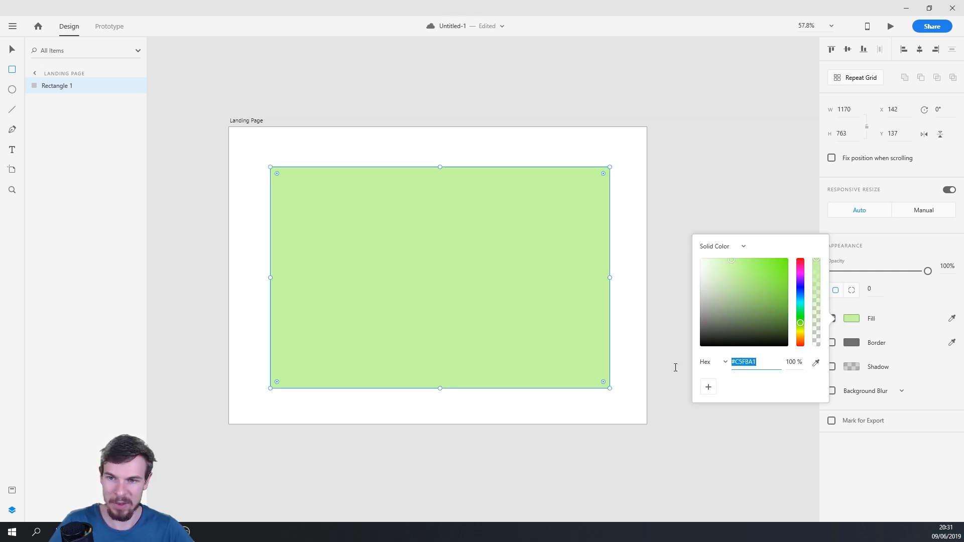
{"action": "type", "text": "8"}
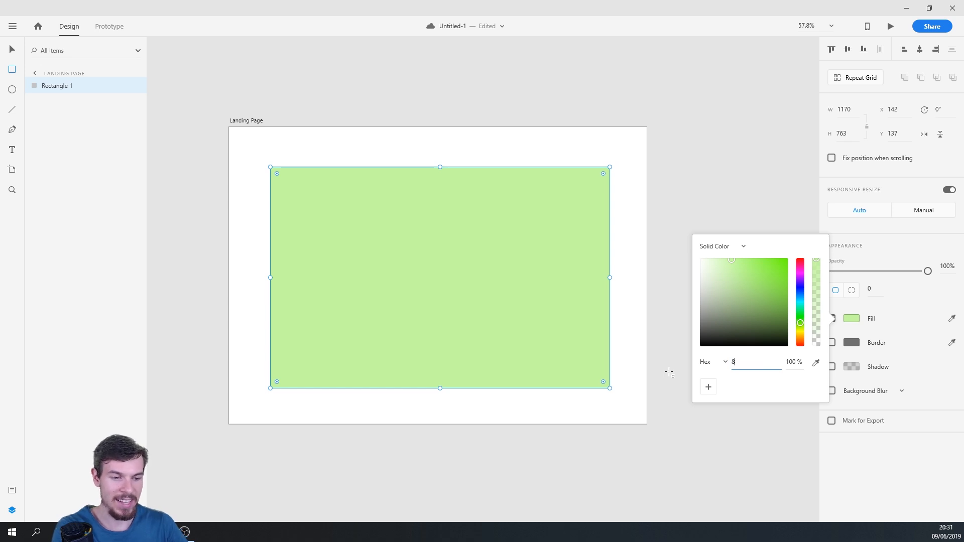
{"action": "type", "text": "cbb"}
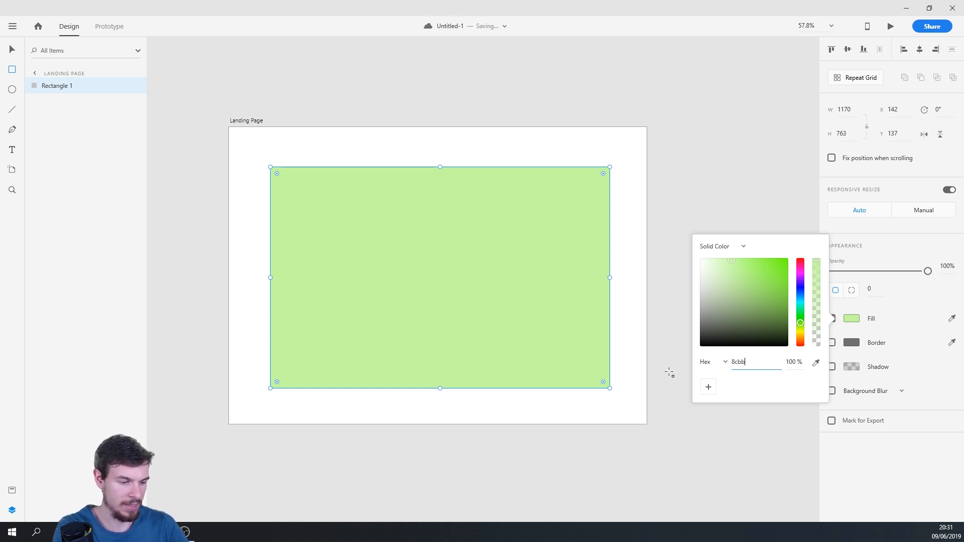
{"action": "type", "text": "7f"}
{"action": "key", "text": "Return"}
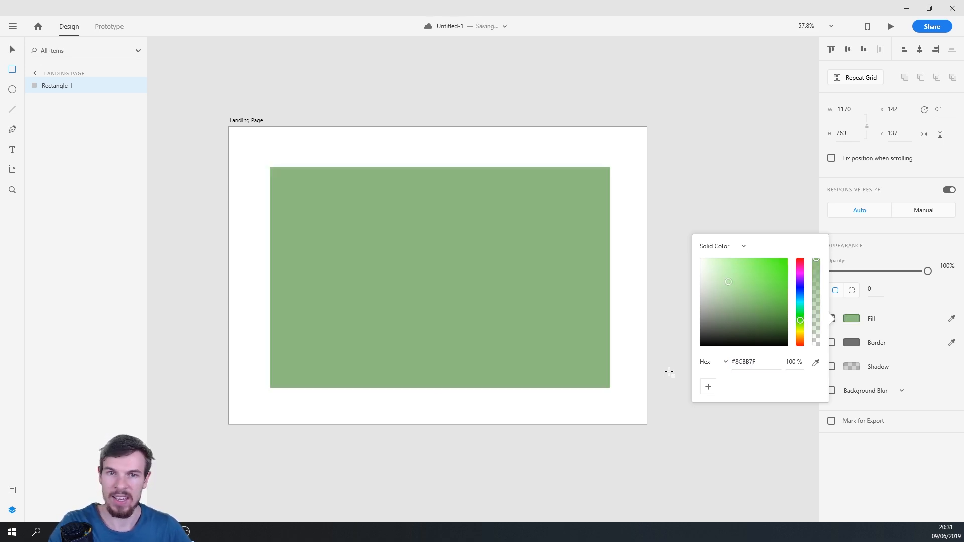
{"action": "key", "text": "v"}
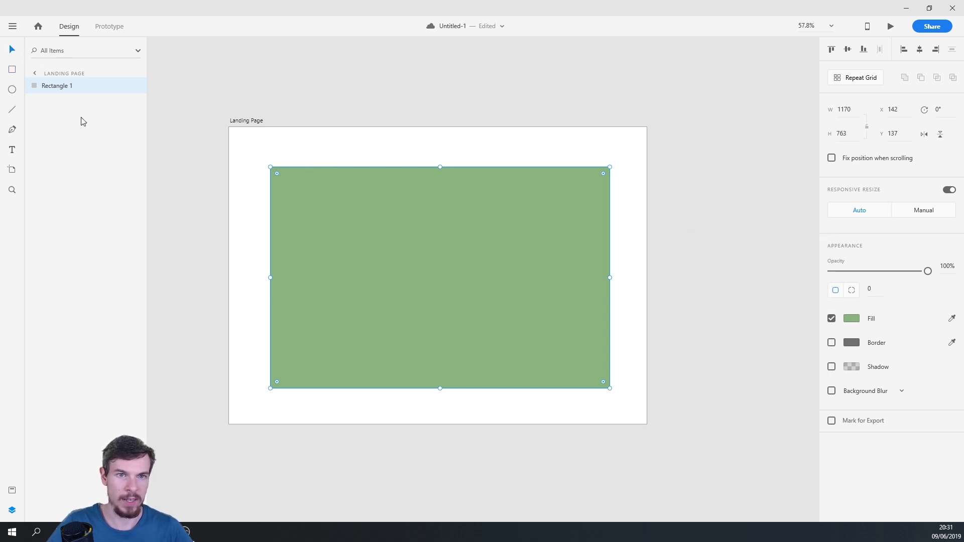
{"action": "left_click", "coordinate": [483, 495]}
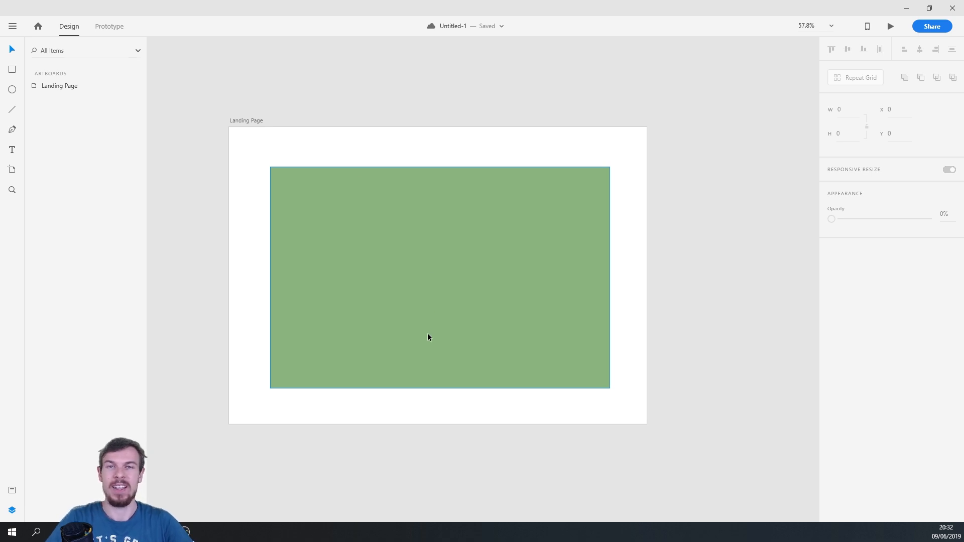
Centre the green rectangle on the artboard at about X 135, Y 131, and save the document
{"action": "left_click", "coordinate": [456, 414]}
{"action": "left_click_drag", "start_coordinate": [441, 320], "coordinate": [435, 312]}
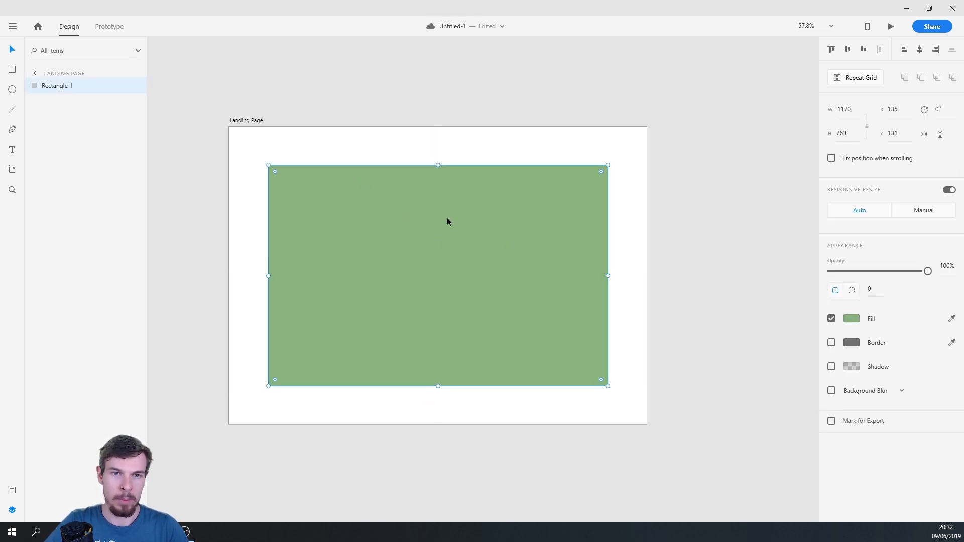
{"action": "left_click", "coordinate": [519, 443]}
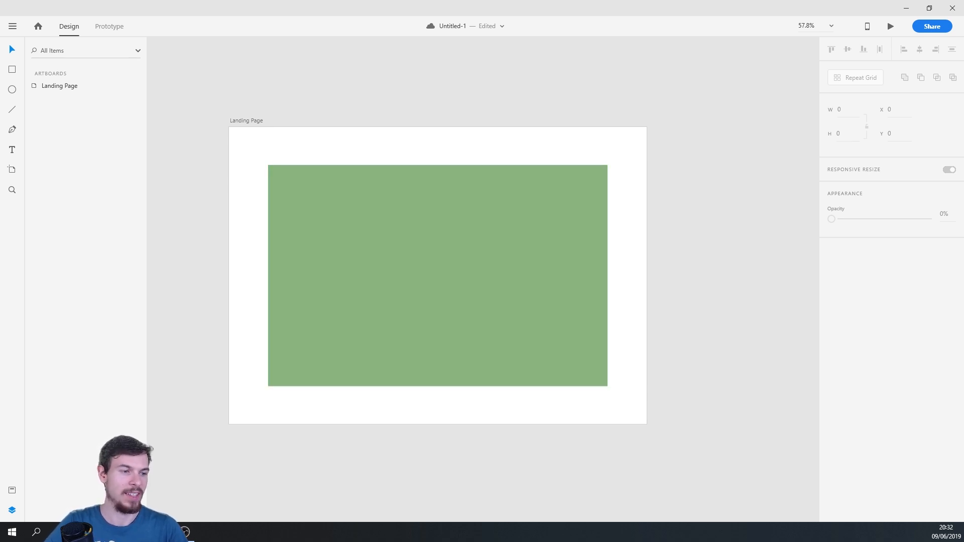
{"action": "key", "text": "ctrl+s"}
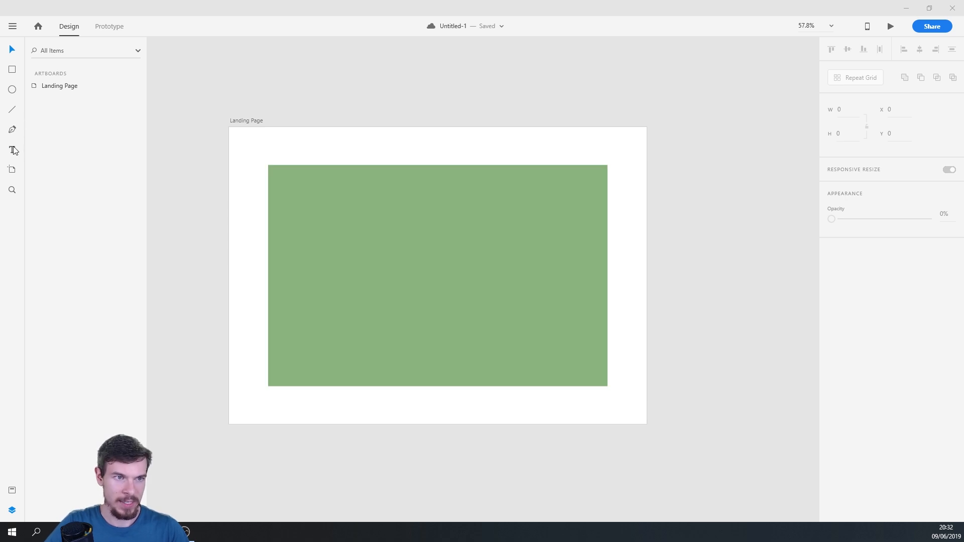
Add the text "juice." on the green rectangle and set its font size to 250
{"action": "left_click", "coordinate": [375, 265]}
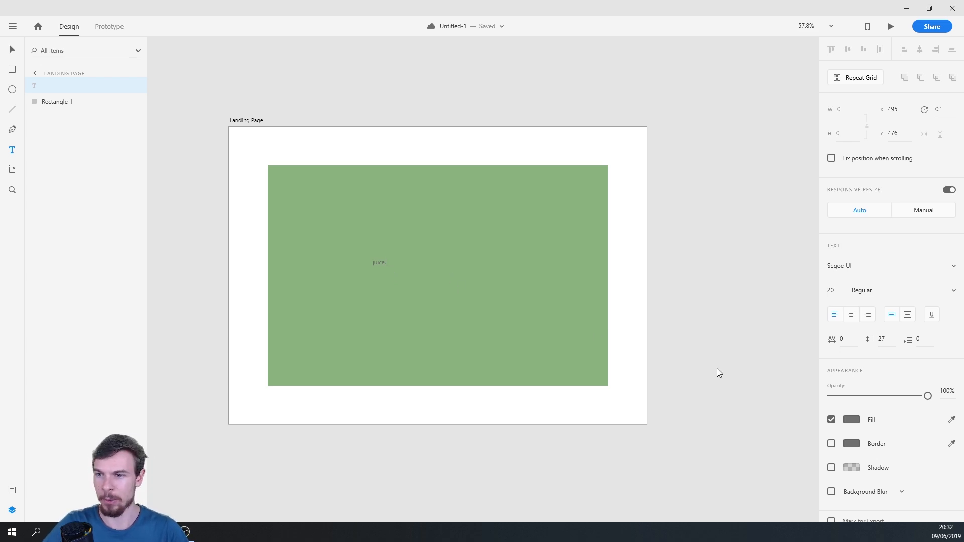
{"action": "key", "text": "ctrl+a"}
{"action": "left_click", "coordinate": [839, 291]}
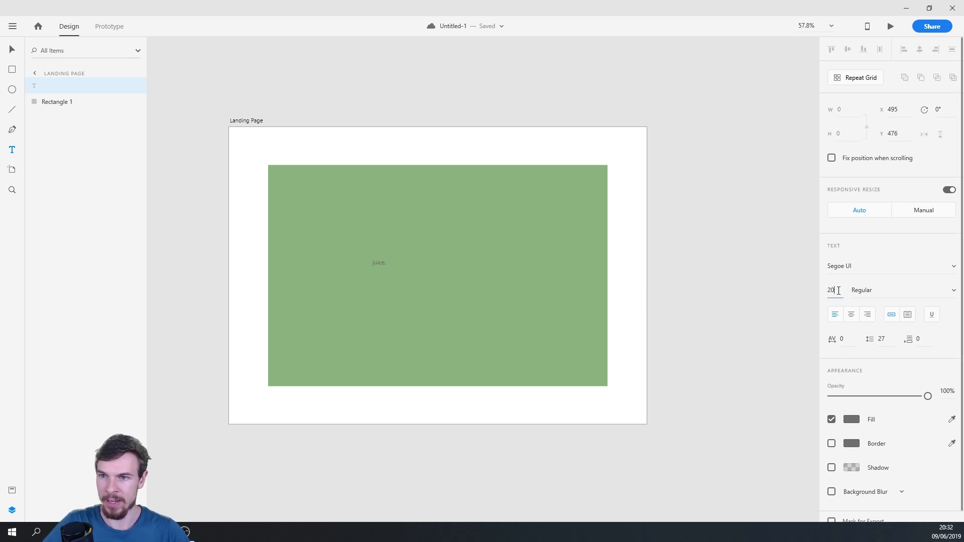
{"action": "type", "text": "250"}
{"action": "key", "text": "Return"}
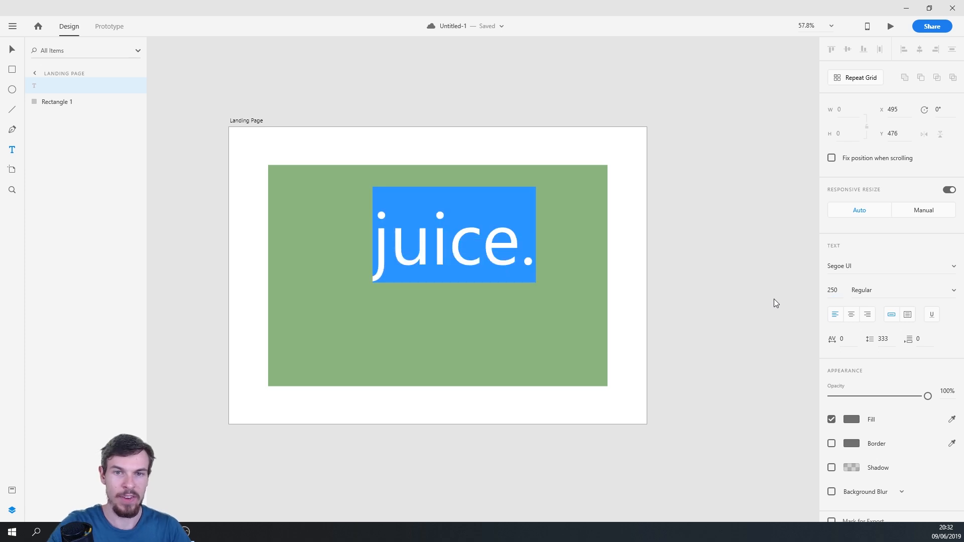
{"action": "left_click", "coordinate": [15, 51]}
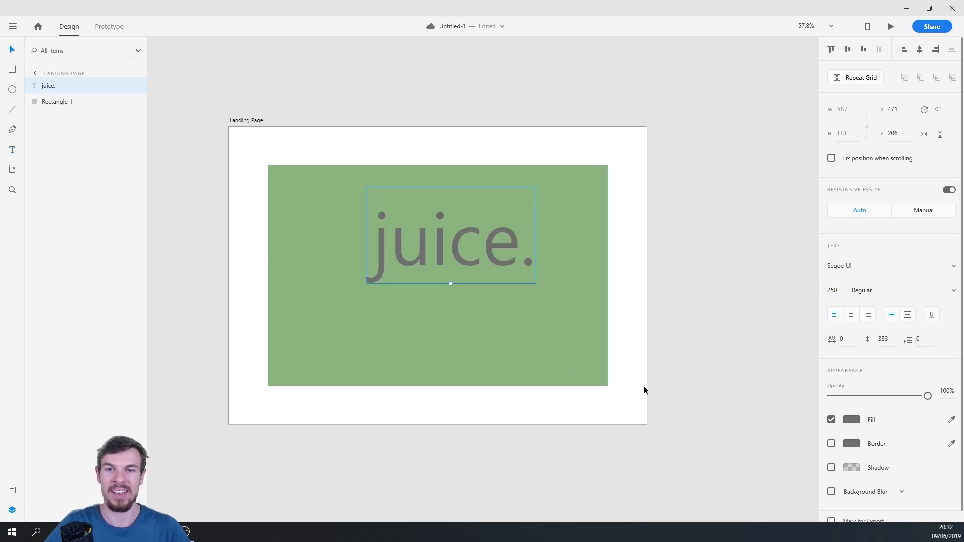
Move the "juice." title slightly down to about X 427, Y 263 and set its fill to white, FFFFFF
{"action": "mouse_move", "coordinate": [501, 251]}
{"action": "left_mouse_down"}
{"action": "mouse_move", "coordinate": [483, 257]}
{"action": "mouse_move", "coordinate": [489, 252]}
{"action": "mouse_move", "coordinate": [491, 262]}
{"action": "left_mouse_up"}
{"action": "double_click", "coordinate": [465, 274]}
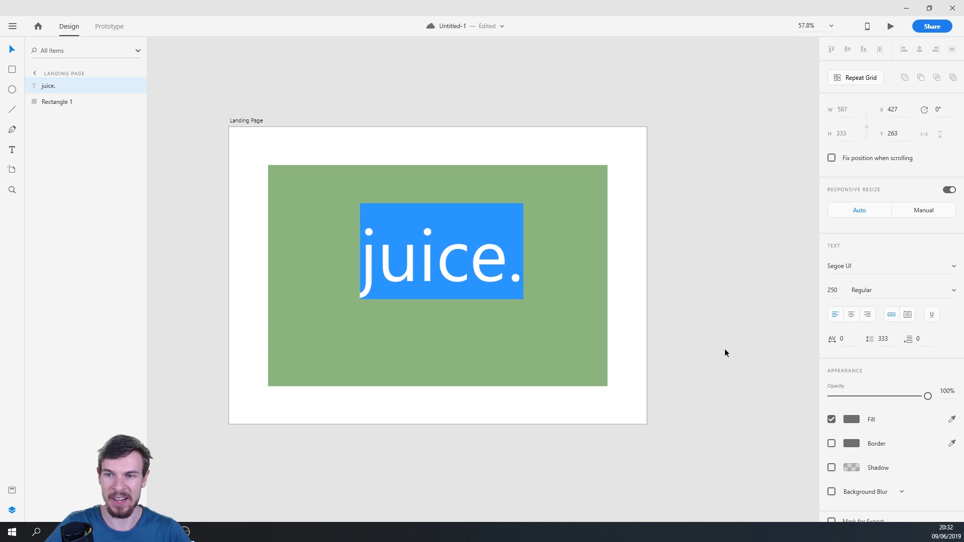
{"action": "left_click", "coordinate": [849, 420]}
{"action": "left_click_drag", "start_coordinate": [746, 398], "coordinate": [650, 297]}
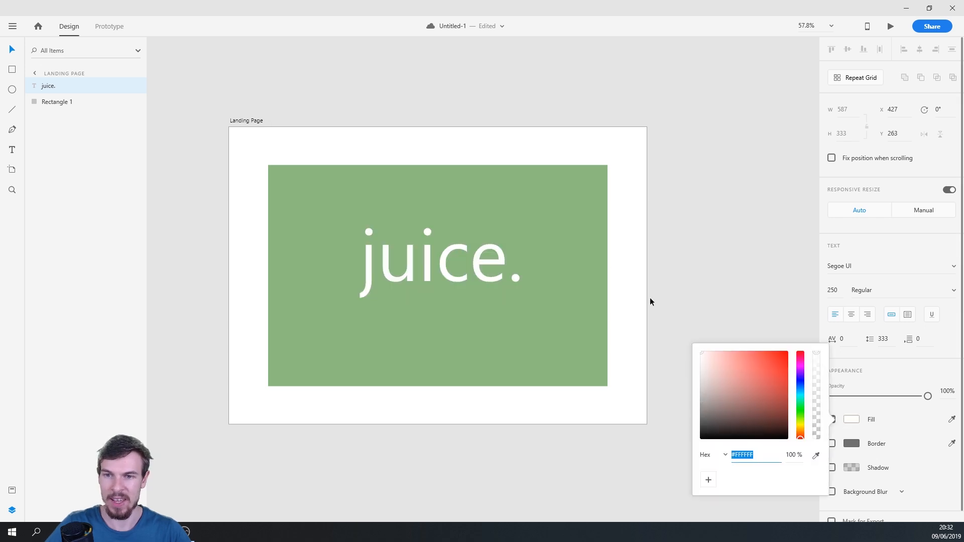
{"action": "left_click", "coordinate": [676, 292]}
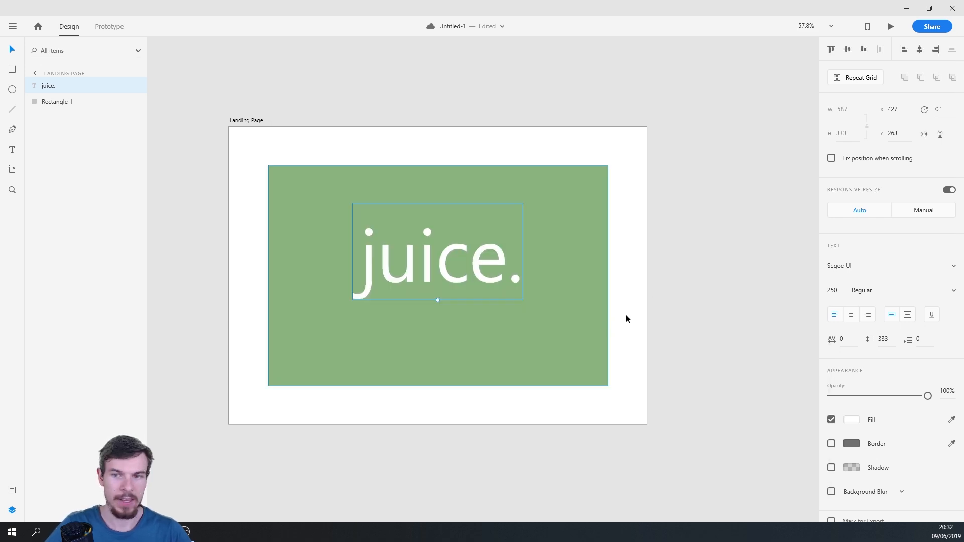
Set the "juice." title's font to Poppins Medium, reposition it at about X 396, Y 272, and deselect it
{"action": "left_click", "coordinate": [865, 269]}
{"action": "type", "text": "Poppins"}
{"action": "key", "text": "Return"}
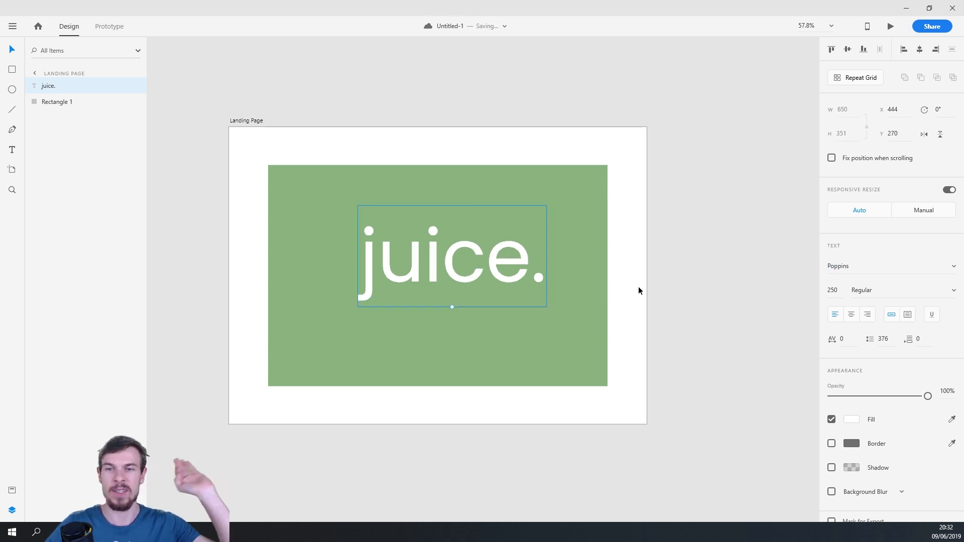
{"action": "left_click", "coordinate": [954, 293]}
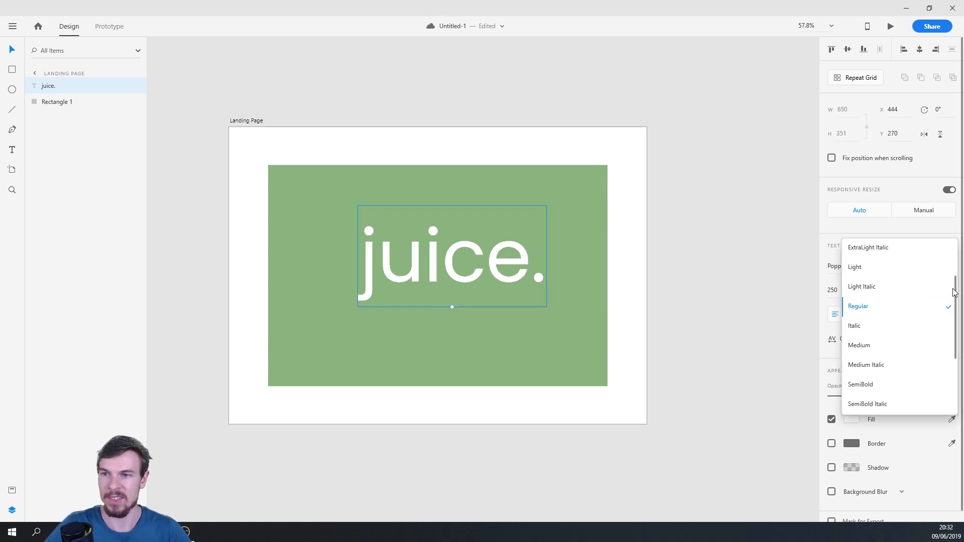
{"action": "scroll", "coordinate": [899, 336], "scroll_direction": "up", "scroll_amount": 3}
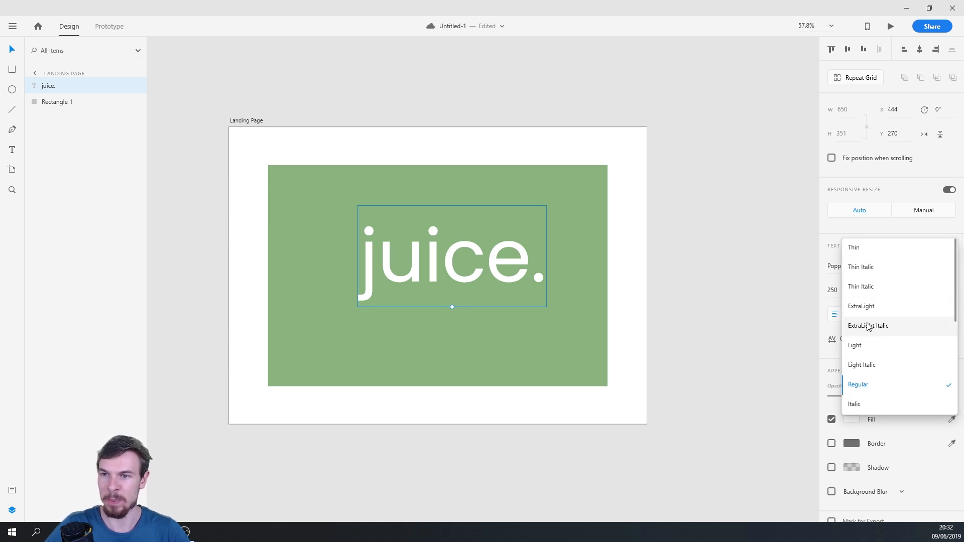
{"action": "scroll", "coordinate": [869, 324], "scroll_direction": "down", "scroll_amount": 1}
{"action": "left_click", "coordinate": [860, 345]}
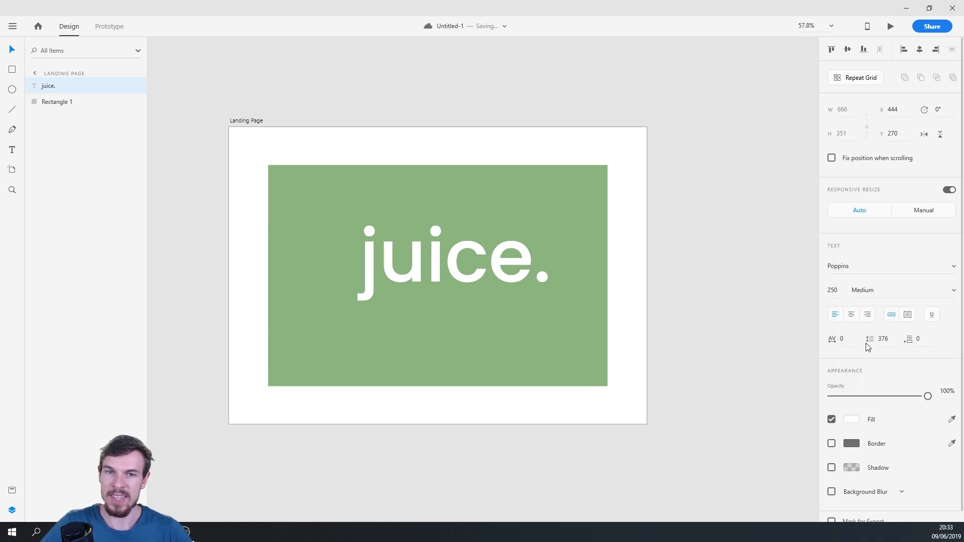
{"action": "left_click", "coordinate": [673, 333]}
{"action": "mouse_move", "coordinate": [448, 260]}
{"action": "left_mouse_down"}
{"action": "mouse_move", "coordinate": [430, 263]}
{"action": "mouse_move", "coordinate": [435, 269]}
{"action": "left_mouse_up"}
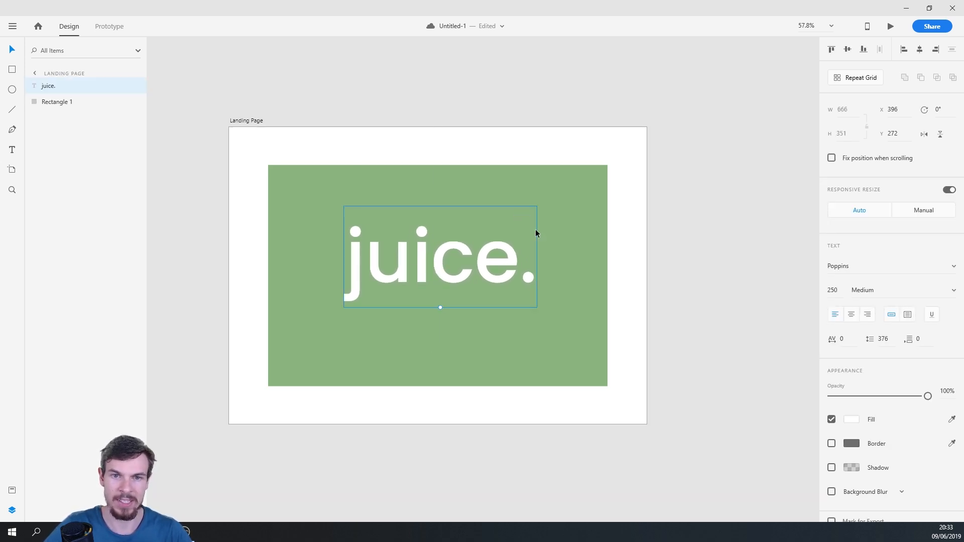
{"action": "left_click", "coordinate": [679, 333]}
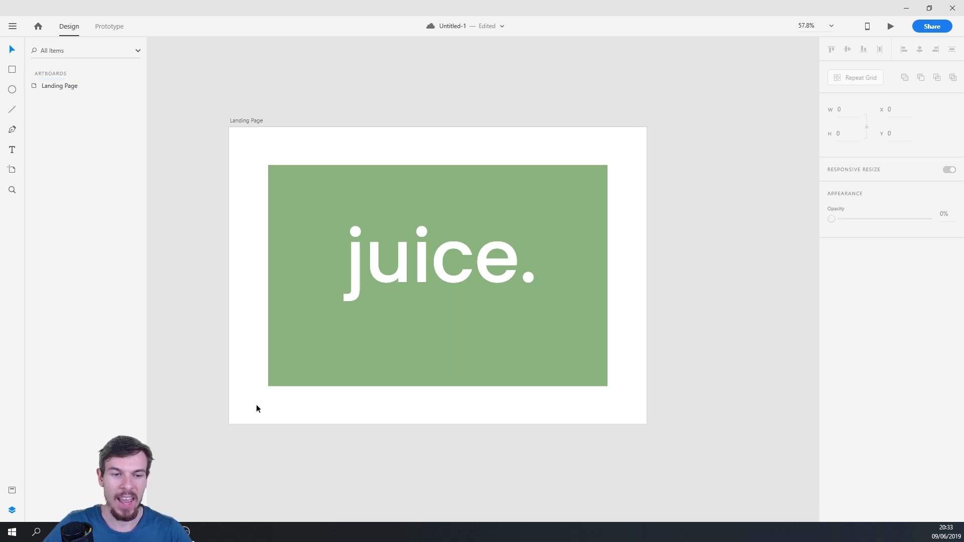
Bring the leafs image from the juice-ui folder in File Explorer onto the Landing Page artboard
{"action": "key", "text": "alt+Tab"}
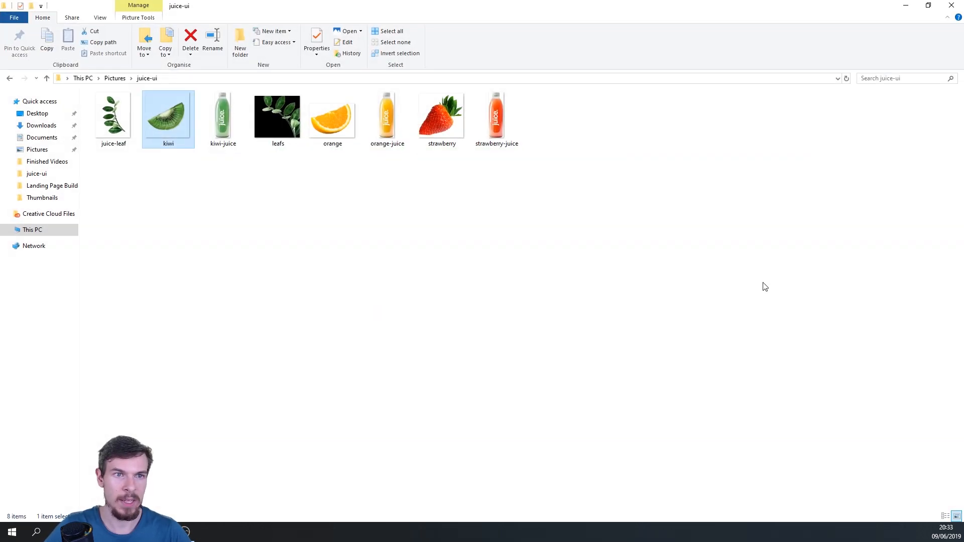
{"action": "left_click_drag", "start_coordinate": [118, 123], "coordinate": [128, 160]}
{"action": "left_click", "coordinate": [277, 140]}
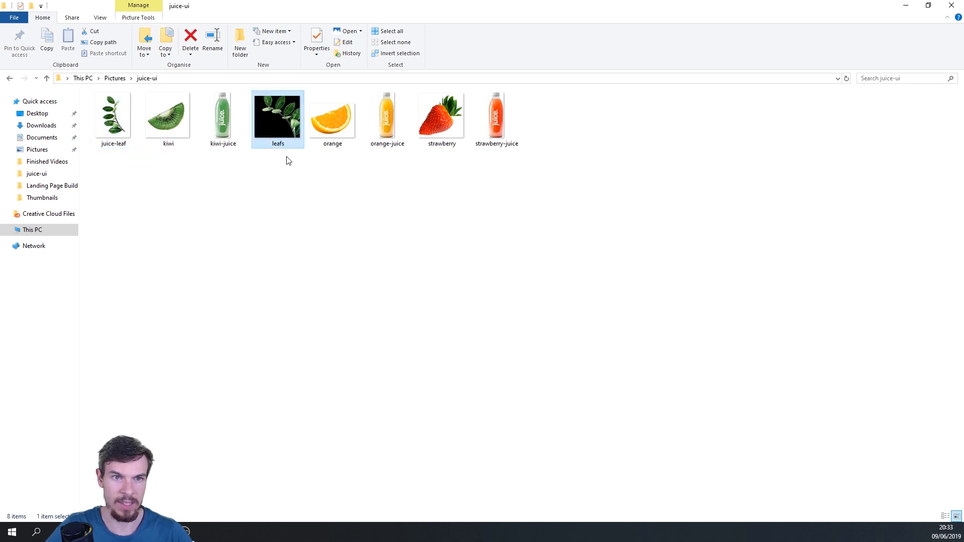
{"action": "left_click_drag", "start_coordinate": [288, 121], "coordinate": [722, 185]}
{"action": "key", "text": "alt+Tab"}
{"action": "left_click_drag", "start_coordinate": [729, 218], "coordinate": [356, 202]}
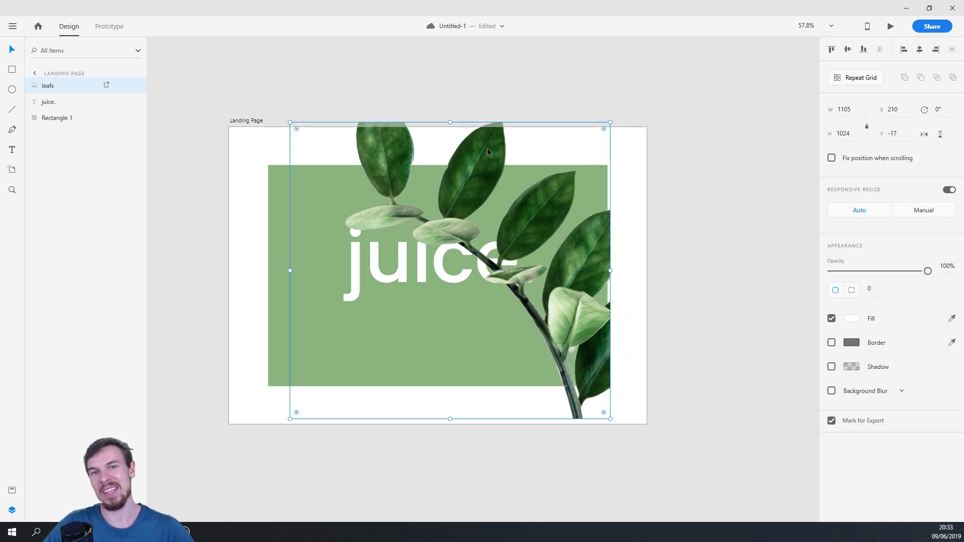
Align the leafs image with the artboard's right edge at X 335, Y 0, and deselect it
{"action": "left_click_drag", "start_coordinate": [483, 230], "coordinate": [532, 241]}
{"action": "mouse_move", "coordinate": [603, 264]}
{"action": "left_mouse_down"}
{"action": "mouse_move", "coordinate": [556, 264]}
{"action": "mouse_move", "coordinate": [593, 269]}
{"action": "mouse_move", "coordinate": [602, 254]}
{"action": "mouse_move", "coordinate": [598, 264]}
{"action": "left_mouse_up"}
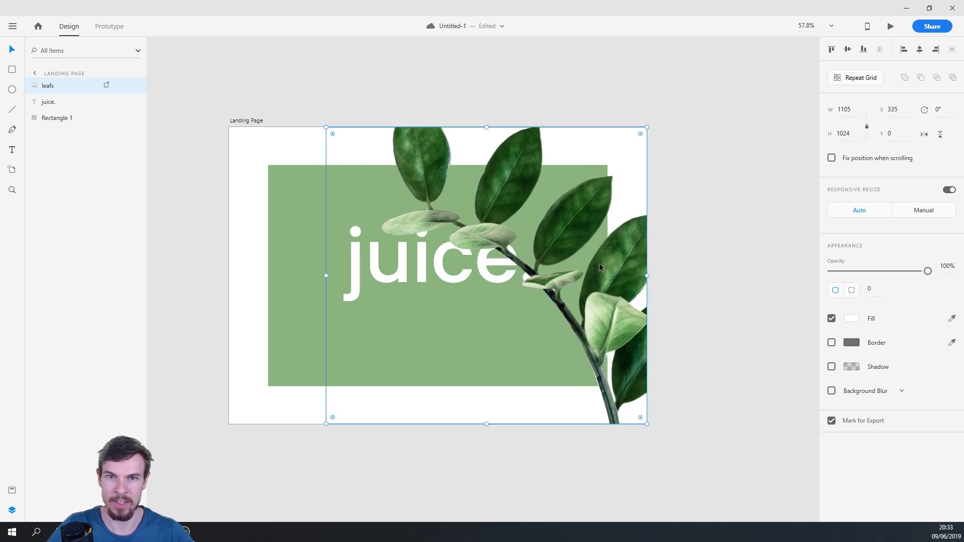
{"action": "left_click", "coordinate": [718, 413]}
{"action": "scroll", "coordinate": [436, 267], "scroll_direction": "up", "scroll_amount": 5}
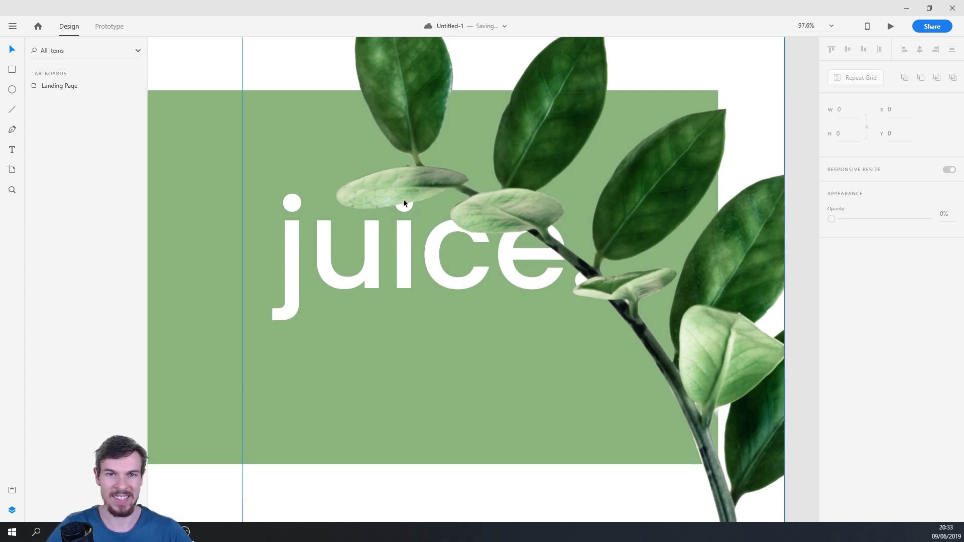
{"action": "key", "text": "ctrl+0"}
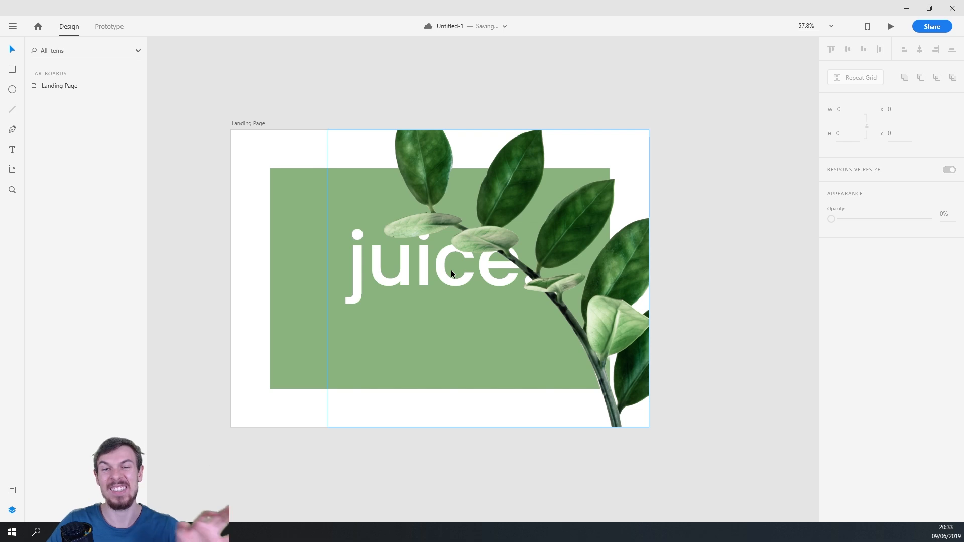
{"action": "left_click", "coordinate": [466, 277]}
{"action": "left_click", "coordinate": [710, 326]}
{"action": "scroll", "coordinate": [573, 427], "scroll_direction": "down", "scroll_amount": 3}
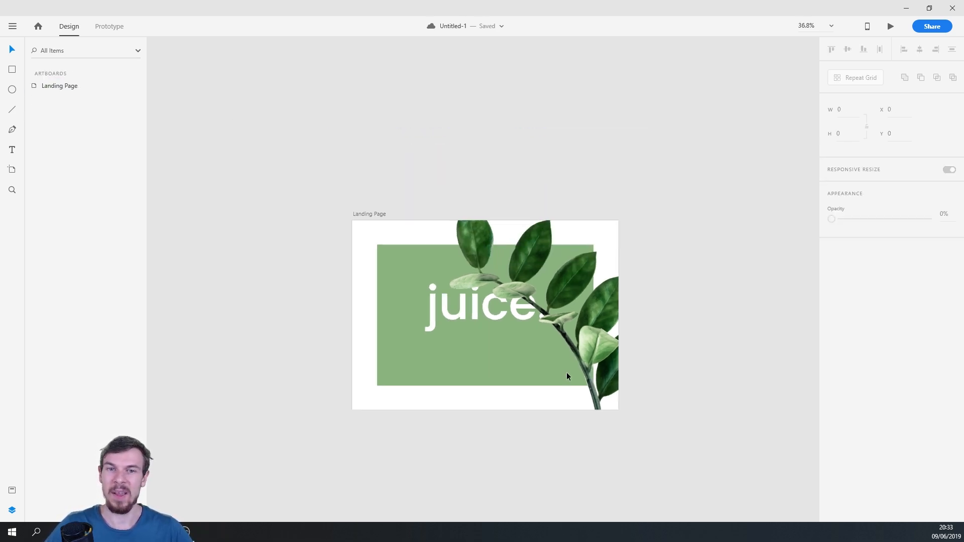
{"action": "scroll", "coordinate": [484, 258], "scroll_direction": "up", "scroll_amount": 3}
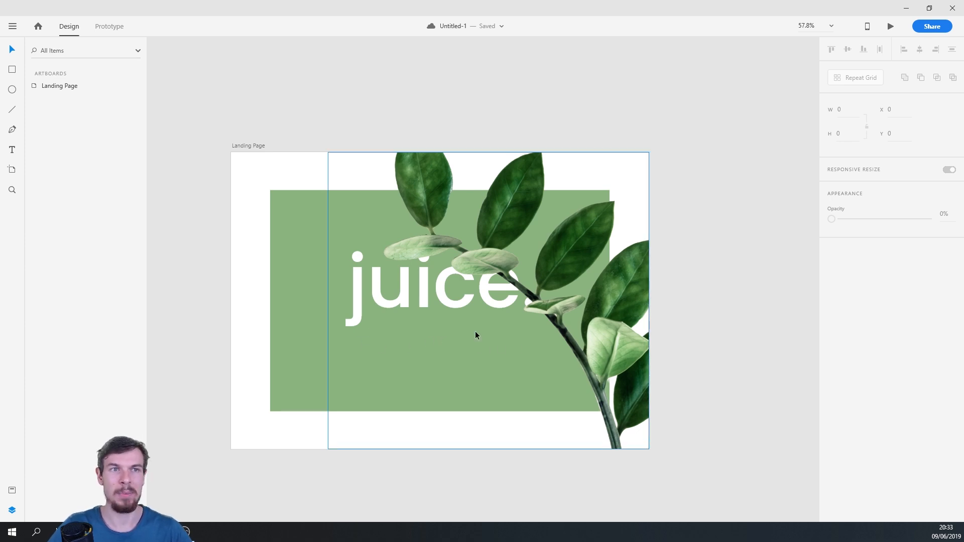
Add the tagline text "Choose your fuel" below the "juice." title
{"action": "scroll", "coordinate": [448, 332], "scroll_direction": "up", "scroll_amount": 2}
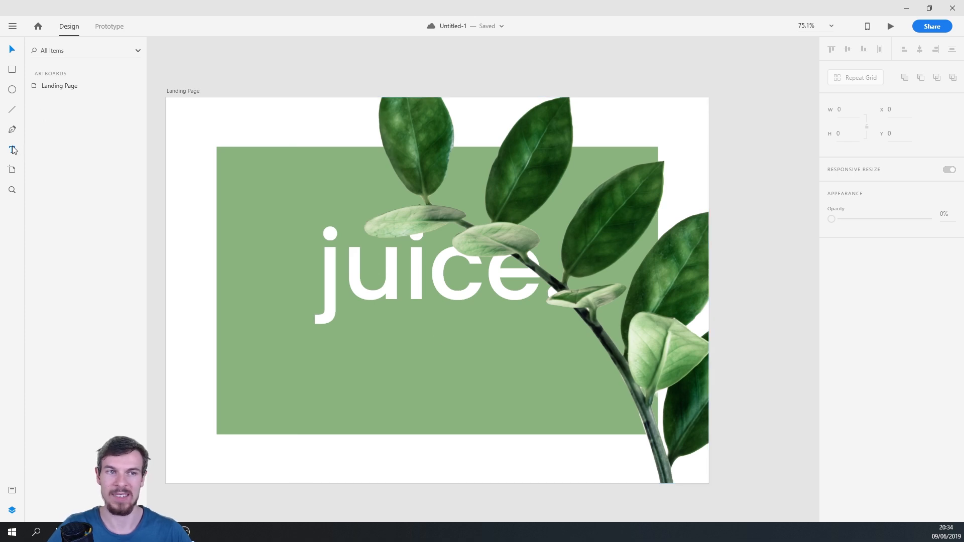
{"action": "left_click", "coordinate": [396, 343]}
{"action": "type", "text": "Choose C"}
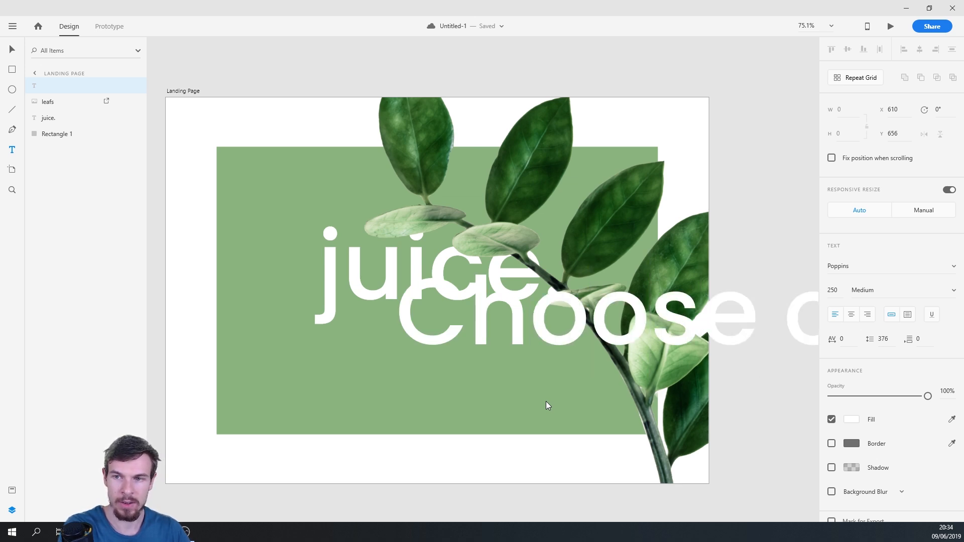
{"action": "key", "text": "BackSpace"}
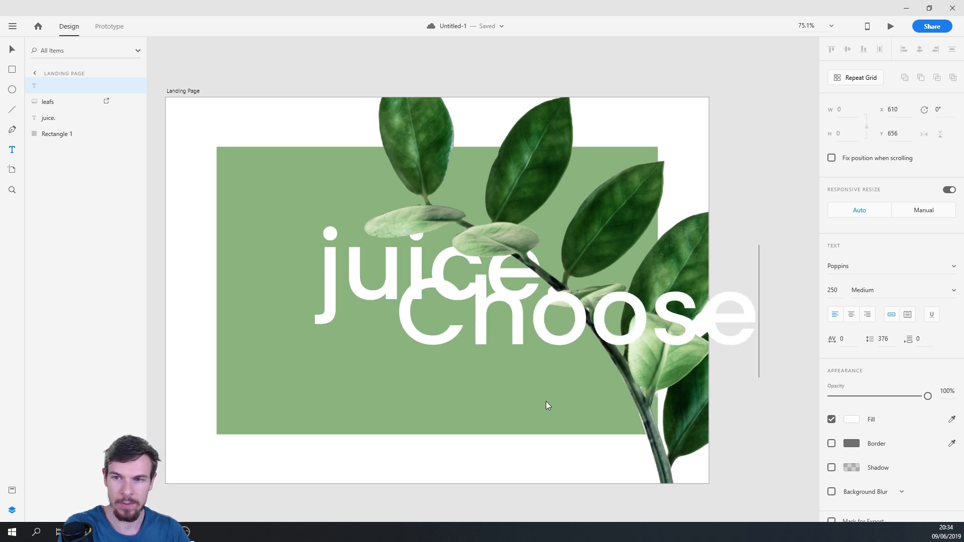
{"action": "type", "text": "y"}
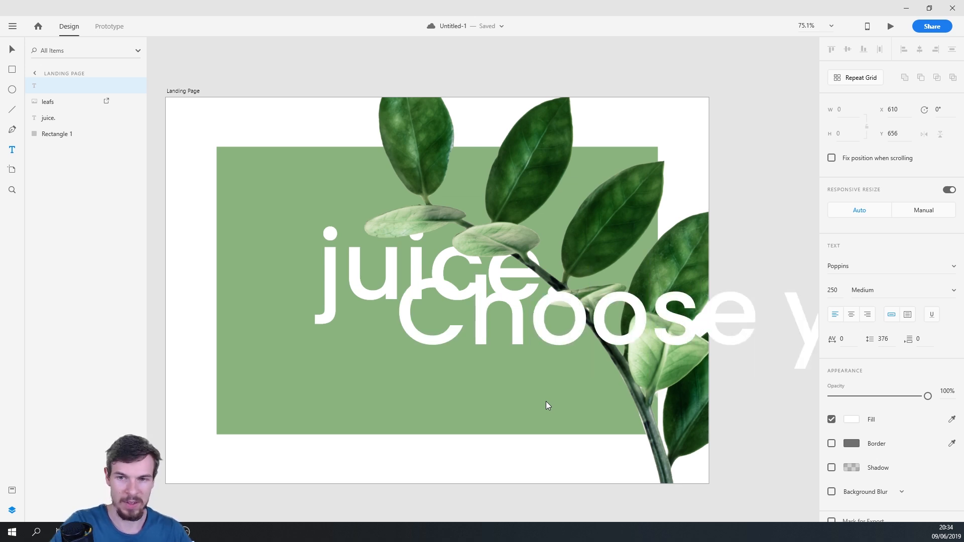
Set the font size of the whole "Choose your fuel" tagline to 36
{"action": "key", "text": "ctrl+a"}
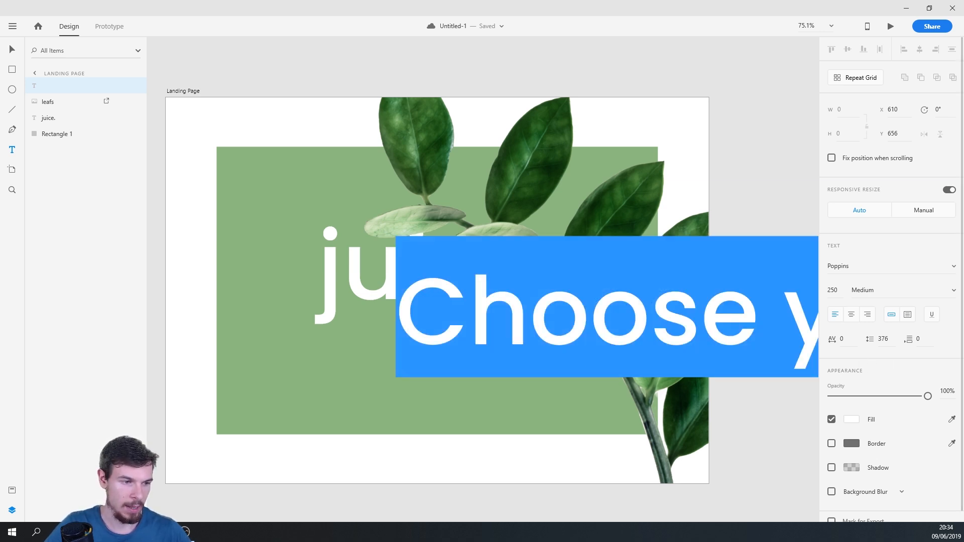
{"action": "key", "text": "alt+Tab"}
{"action": "left_click", "coordinate": [672, 284]}
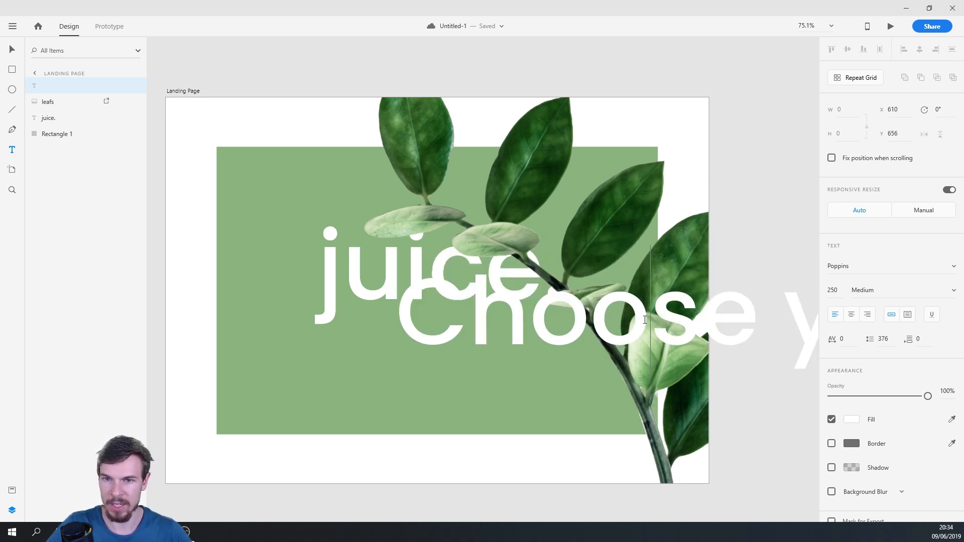
{"action": "key", "text": "ctrl+a"}
{"action": "left_click", "coordinate": [833, 290]}
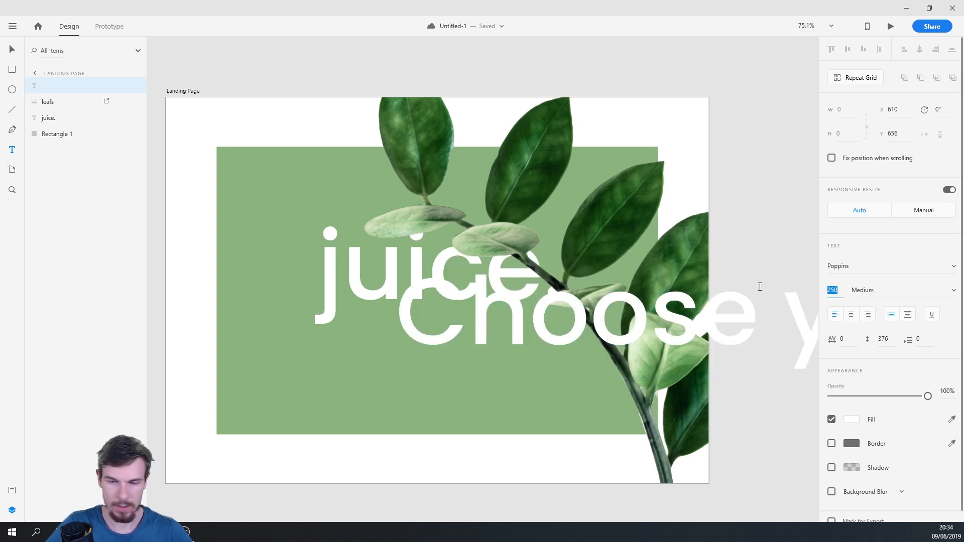
{"action": "type", "text": "36"}
{"action": "key", "text": "Return"}
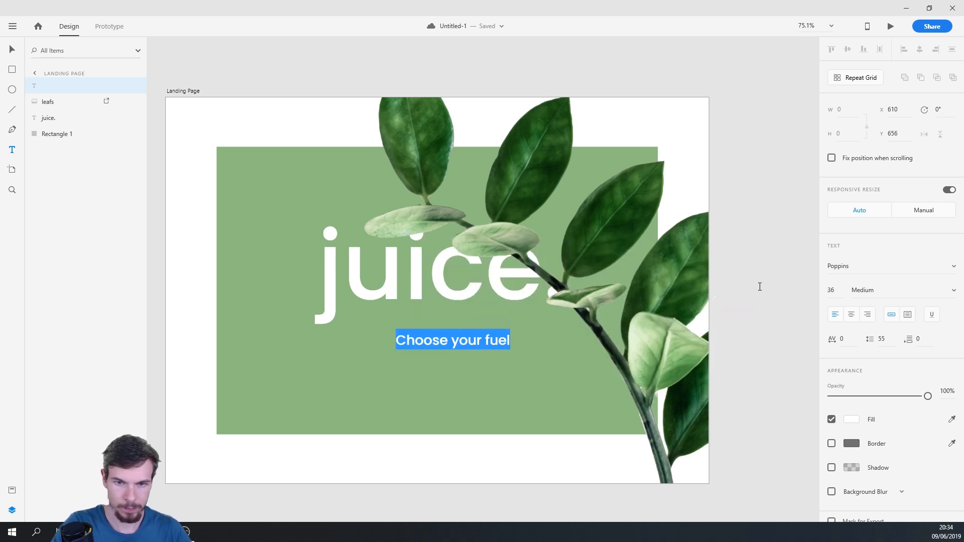
Move the "Choose your fuel" tagline so it sits centred beneath the "juice." title
{"action": "left_click", "coordinate": [14, 49]}
{"action": "left_click", "coordinate": [465, 363]}
{"action": "left_click", "coordinate": [456, 341]}
{"action": "left_click_drag", "start_coordinate": [456, 340], "coordinate": [447, 334]}
{"action": "left_click", "coordinate": [471, 373]}
{"action": "left_click", "coordinate": [481, 344]}
{"action": "left_click", "coordinate": [534, 488]}
{"action": "left_click_drag", "start_coordinate": [430, 332], "coordinate": [427, 334]}
{"action": "left_click", "coordinate": [490, 451]}
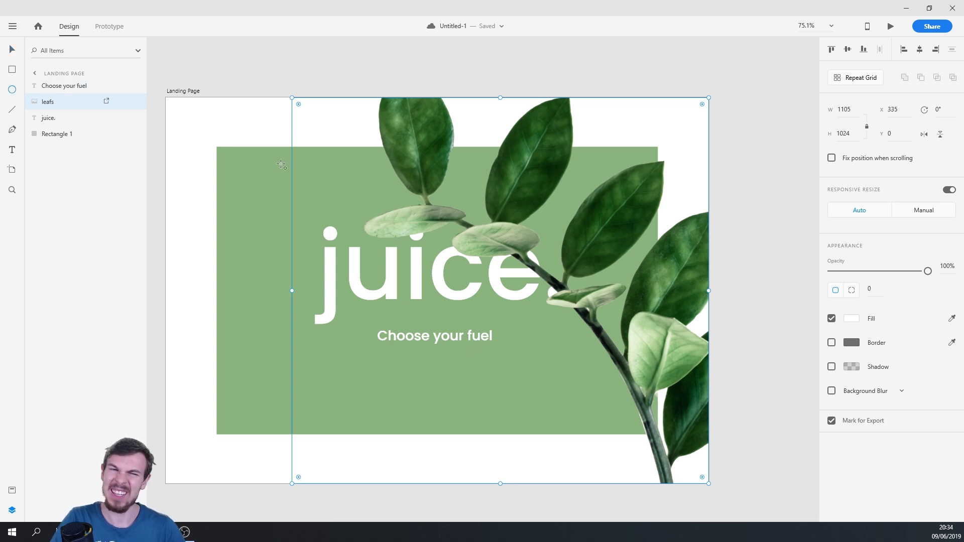
Draw three circles about 103, 86 and 113 px wide in a row beneath the tagline
{"action": "left_click_drag", "start_coordinate": [328, 364], "coordinate": [366, 402]}
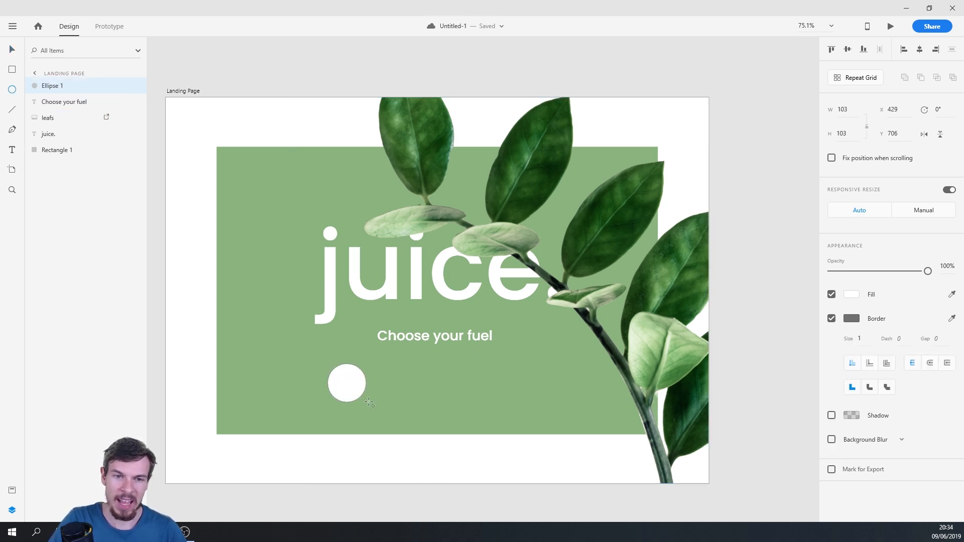
{"action": "left_click_drag", "start_coordinate": [403, 370], "coordinate": [434, 402]}
{"action": "left_click_drag", "start_coordinate": [485, 370], "coordinate": [528, 413]}
{"action": "key", "text": "v"}
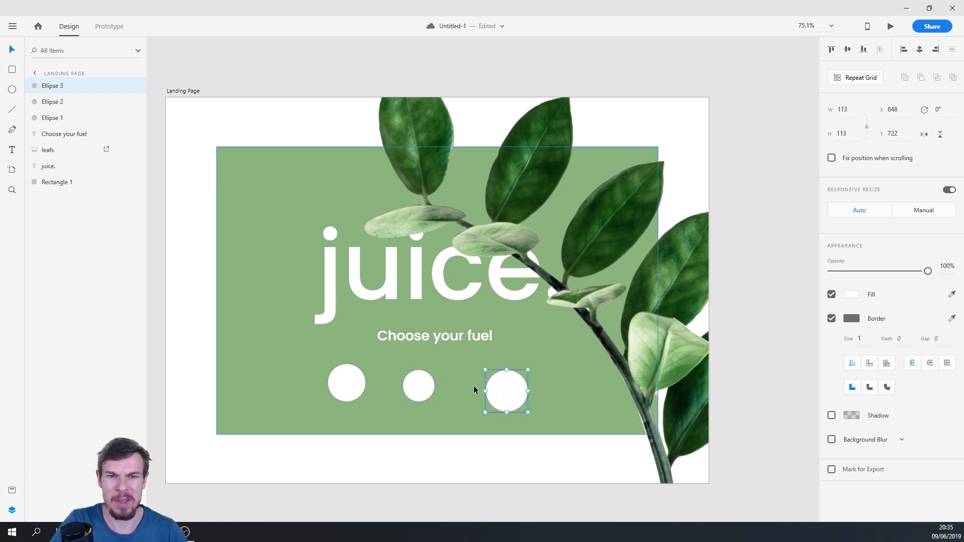
Set the fill of the first circle beneath the tagline to a light coral red
{"action": "left_click", "coordinate": [347, 379]}
{"action": "left_click", "coordinate": [852, 294]}
{"action": "left_click", "coordinate": [758, 259]}
{"action": "left_click_drag", "start_coordinate": [754, 254], "coordinate": [752, 241]}
Set the fill of the middle circle beneath the tagline to a medium green
{"action": "left_click", "coordinate": [420, 399]}
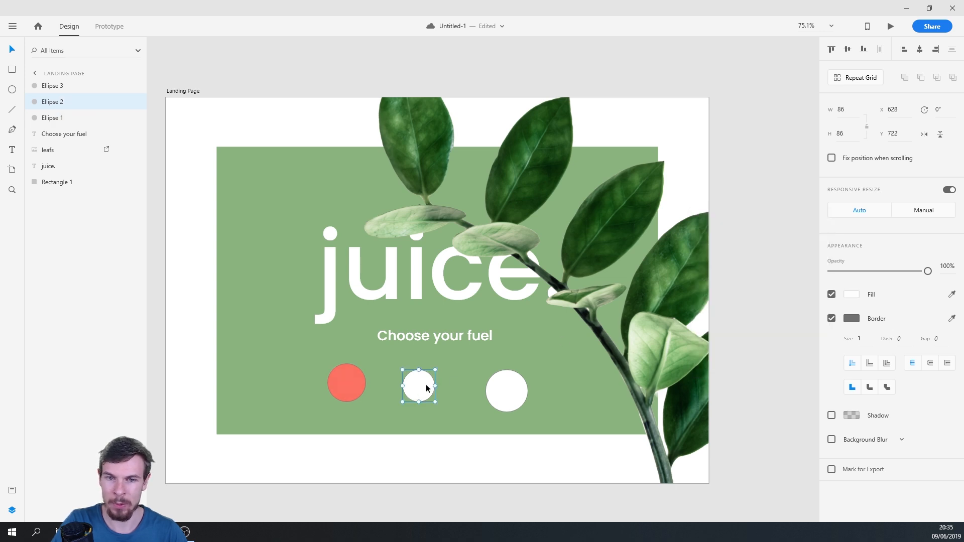
{"action": "left_click", "coordinate": [853, 295]}
{"action": "left_click", "coordinate": [800, 293]}
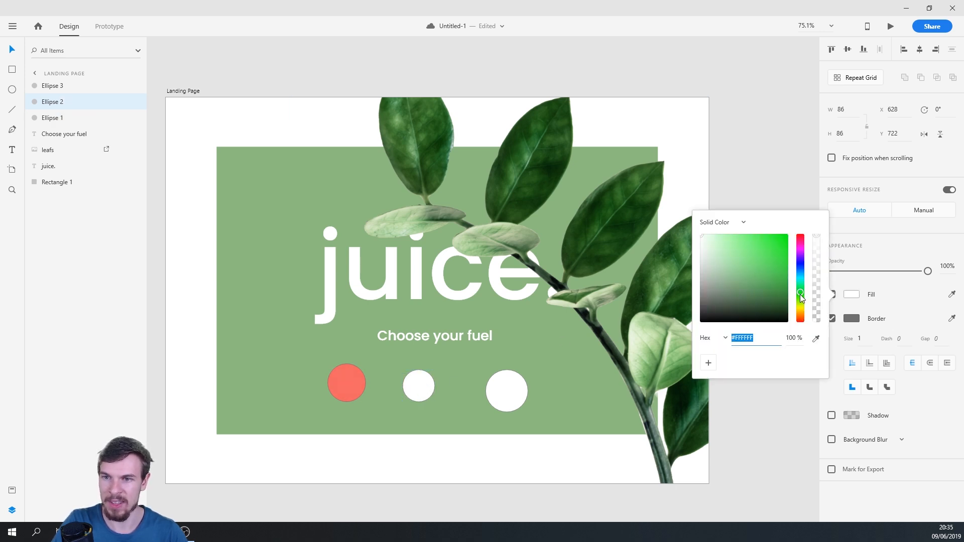
{"action": "left_click", "coordinate": [752, 247]}
Set the fill of the third circle beneath the tagline to a golden yellow
{"action": "left_click", "coordinate": [503, 402]}
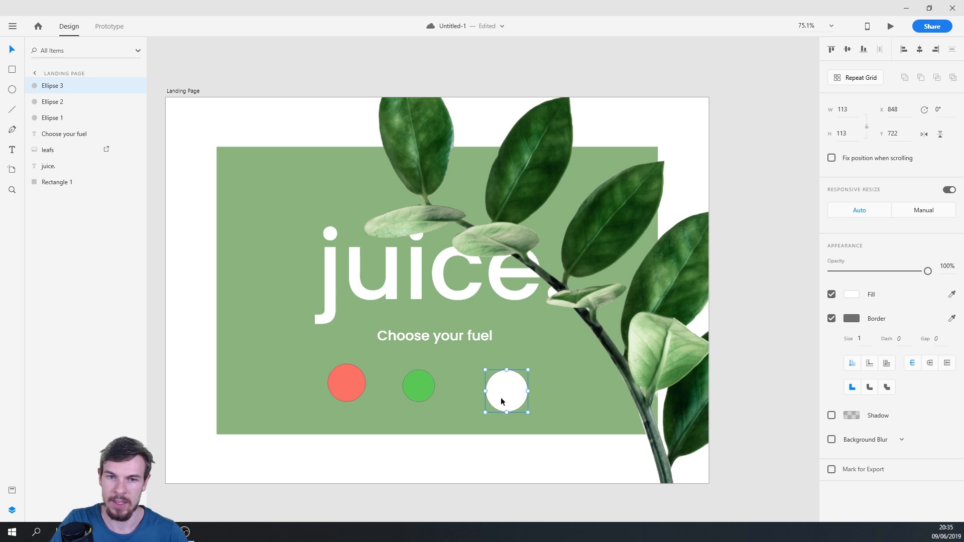
{"action": "left_click", "coordinate": [847, 297]}
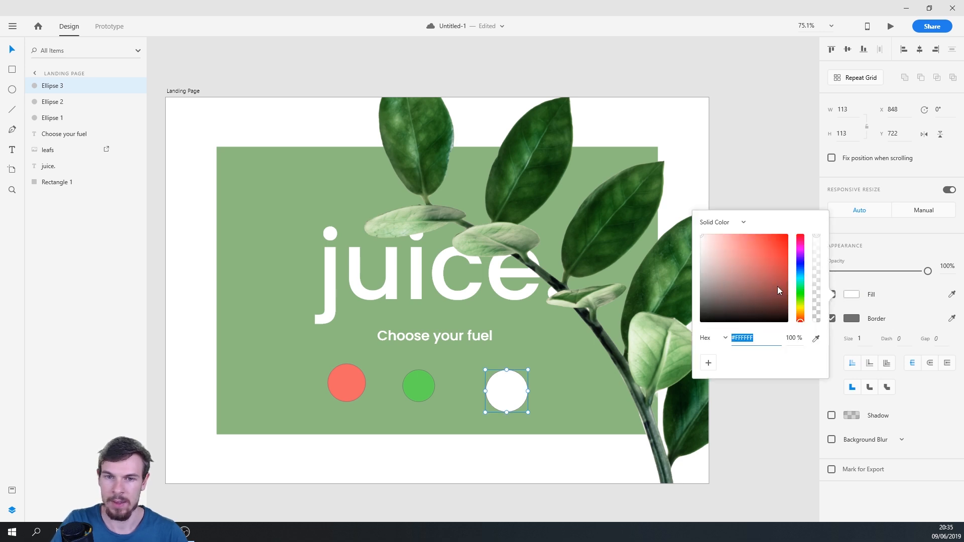
{"action": "left_click_drag", "start_coordinate": [801, 294], "coordinate": [800, 312]}
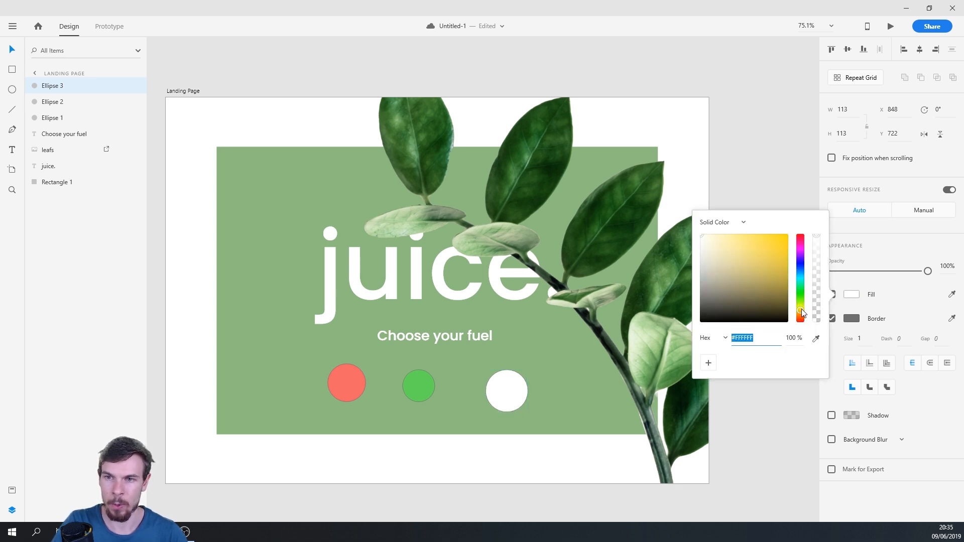
{"action": "left_click", "coordinate": [773, 234]}
{"action": "left_click", "coordinate": [609, 514]}
{"action": "scroll", "coordinate": [530, 447], "scroll_direction": "down", "scroll_amount": 3}
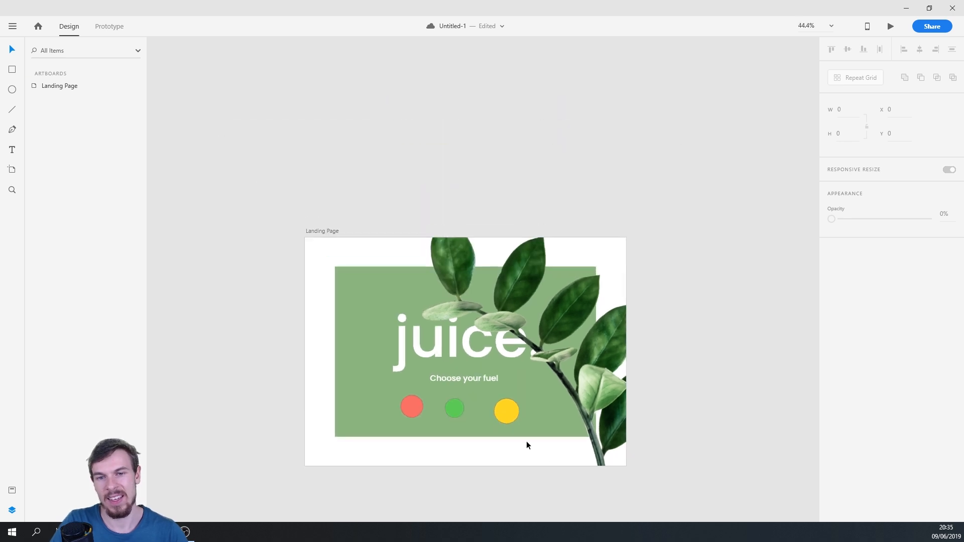
{"action": "scroll", "coordinate": [507, 432], "scroll_direction": "up", "scroll_amount": 2}
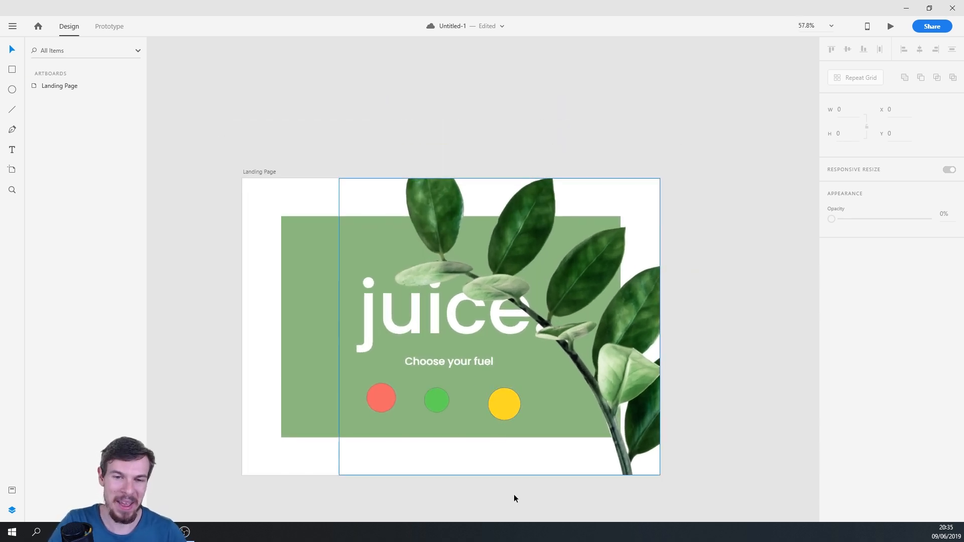
{"action": "scroll", "coordinate": [514, 496], "scroll_direction": "up", "scroll_amount": 1}
{"action": "scroll", "coordinate": [452, 447], "scroll_direction": "down", "scroll_amount": 1}
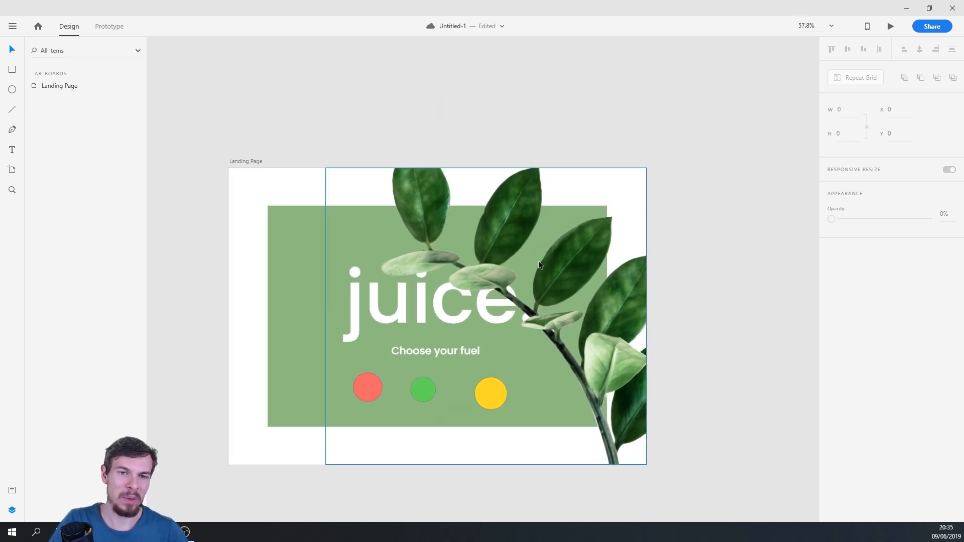
{"action": "scroll", "coordinate": [462, 387], "scroll_direction": "up", "scroll_amount": 1}
{"action": "scroll", "coordinate": [452, 388], "scroll_direction": "up", "scroll_amount": 1}
{"action": "scroll", "coordinate": [435, 381], "scroll_direction": "down", "scroll_amount": 2}
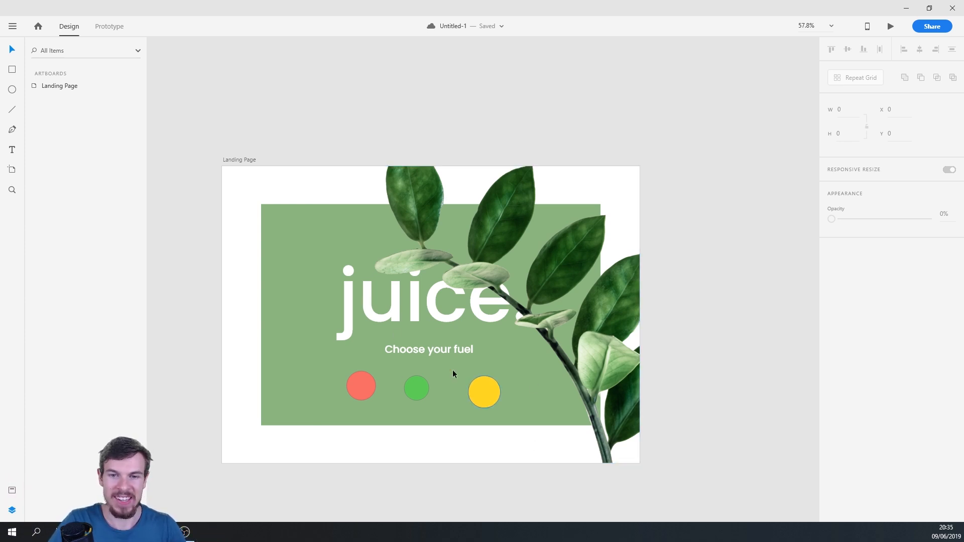
Delete the three coloured circles beneath the "Choose your fuel" tagline
{"action": "left_click", "coordinate": [481, 393]}
{"action": "left_click", "coordinate": [416, 388], "text": "shift"}
{"action": "left_click", "coordinate": [358, 386], "text": "shift"}
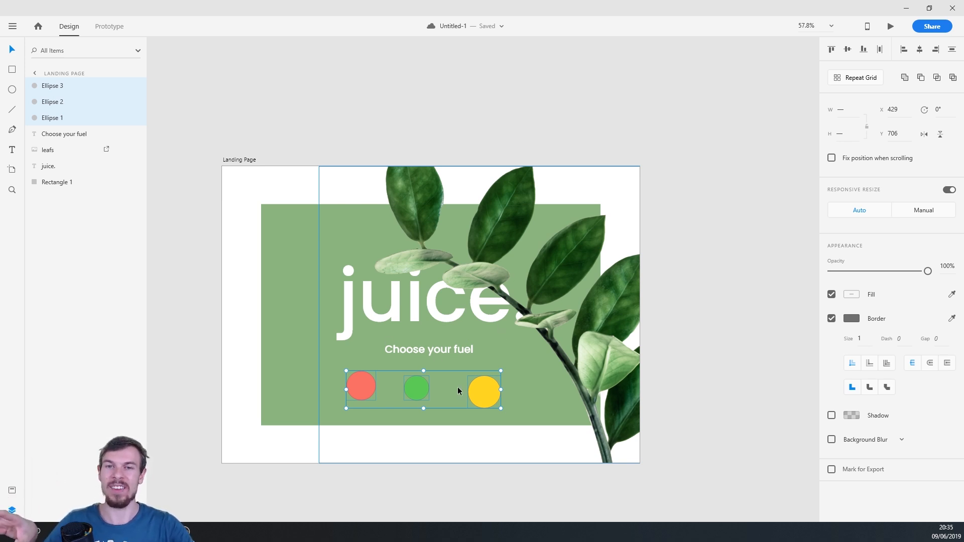
{"action": "left_click_drag", "start_coordinate": [417, 387], "coordinate": [447, 375]}
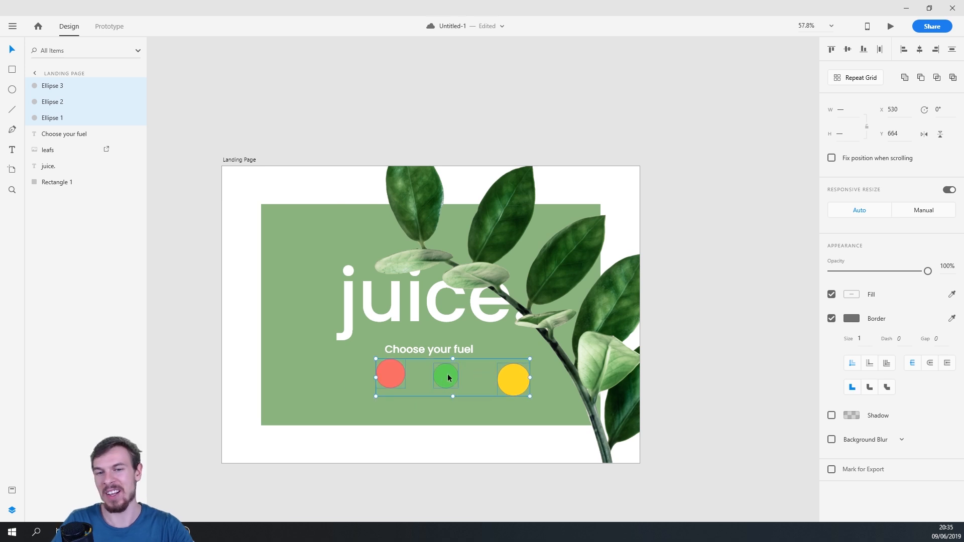
{"action": "key", "text": "Delete"}
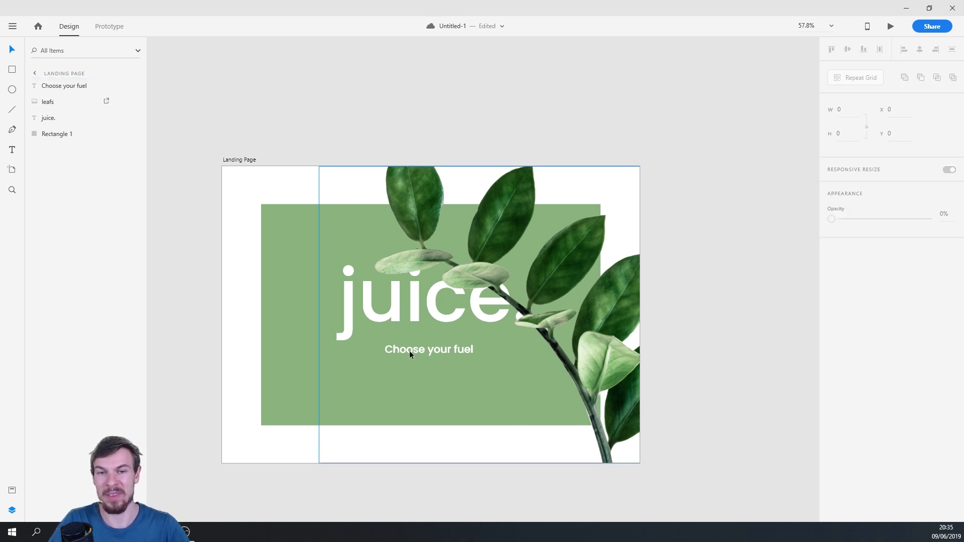
Draw a bright blue circle about 211 px wide near the green block's lower-left corner, resting on the block's bottom edge
{"action": "left_click", "coordinate": [12, 89]}
{"action": "left_click_drag", "start_coordinate": [291, 347], "coordinate": [354, 408]}
{"action": "left_click", "coordinate": [851, 296]}
{"action": "left_click", "coordinate": [801, 263]}
{"action": "left_click_drag", "start_coordinate": [784, 239], "coordinate": [788, 225]}
{"action": "left_click", "coordinate": [17, 50]}
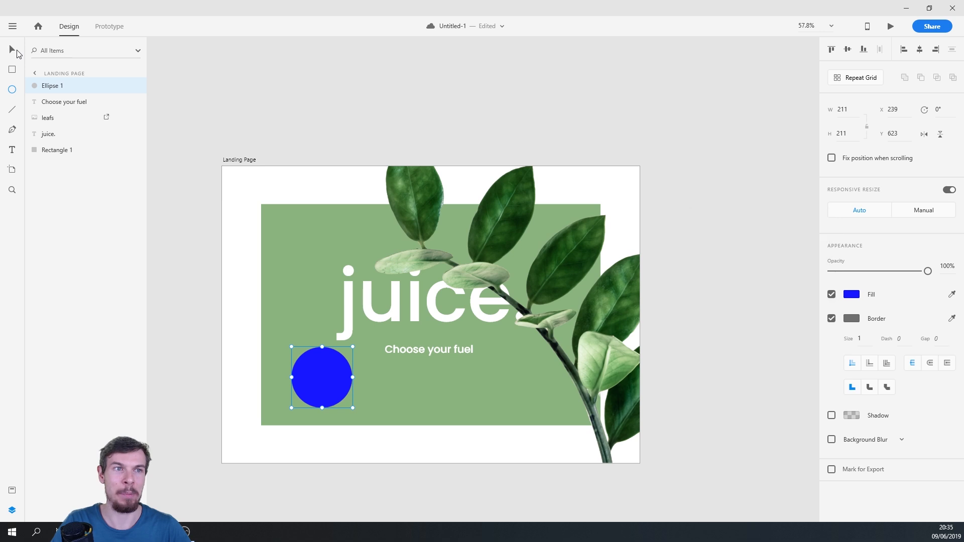
{"action": "left_click", "coordinate": [333, 469]}
{"action": "left_click_drag", "start_coordinate": [312, 378], "coordinate": [309, 396]}
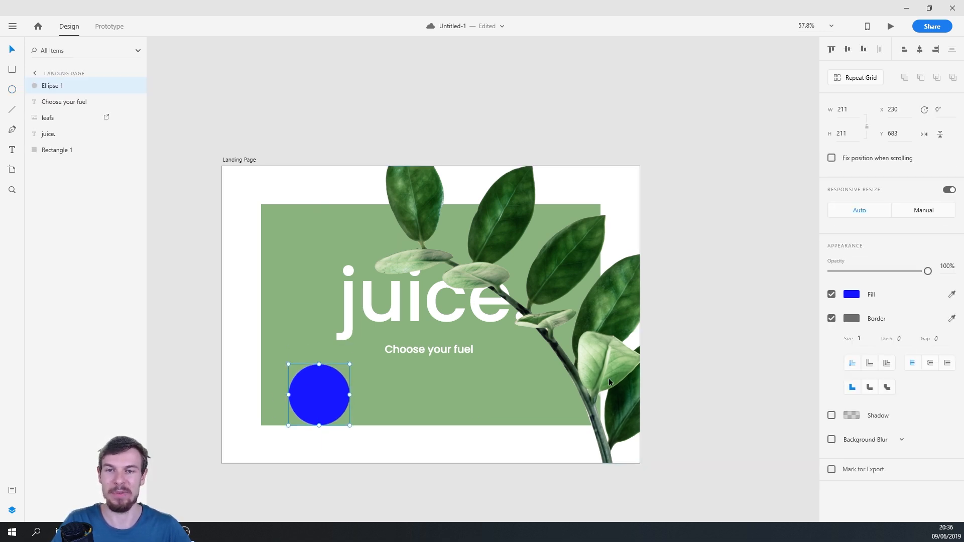
Delete the blue circle from the green block
{"action": "scroll", "coordinate": [594, 385], "scroll_direction": "down", "scroll_amount": 8}
{"action": "left_click_drag", "start_coordinate": [661, 439], "coordinate": [566, 348]}
{"action": "scroll", "coordinate": [526, 356], "scroll_direction": "up", "scroll_amount": 8}
{"action": "left_click_drag", "start_coordinate": [559, 274], "coordinate": [447, 472]}
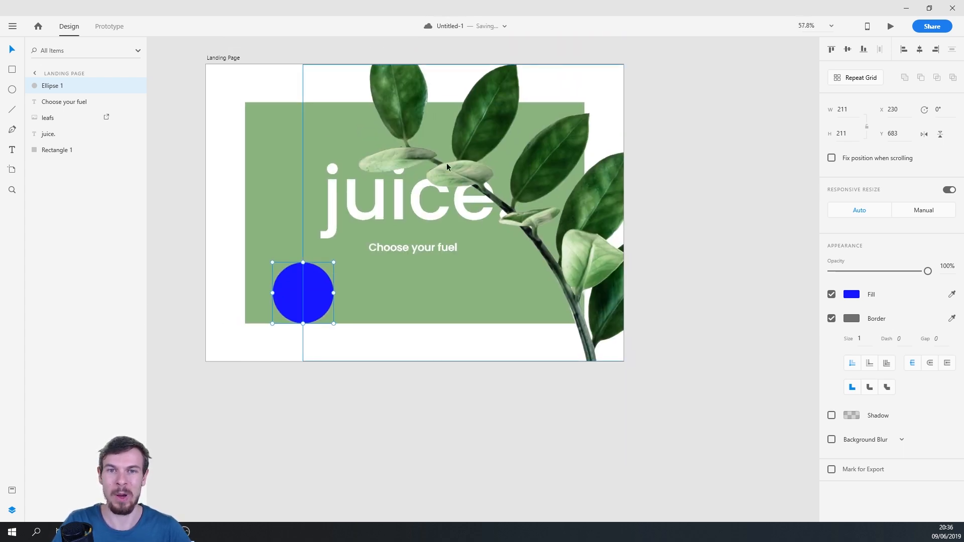
{"action": "left_click", "coordinate": [441, 443]}
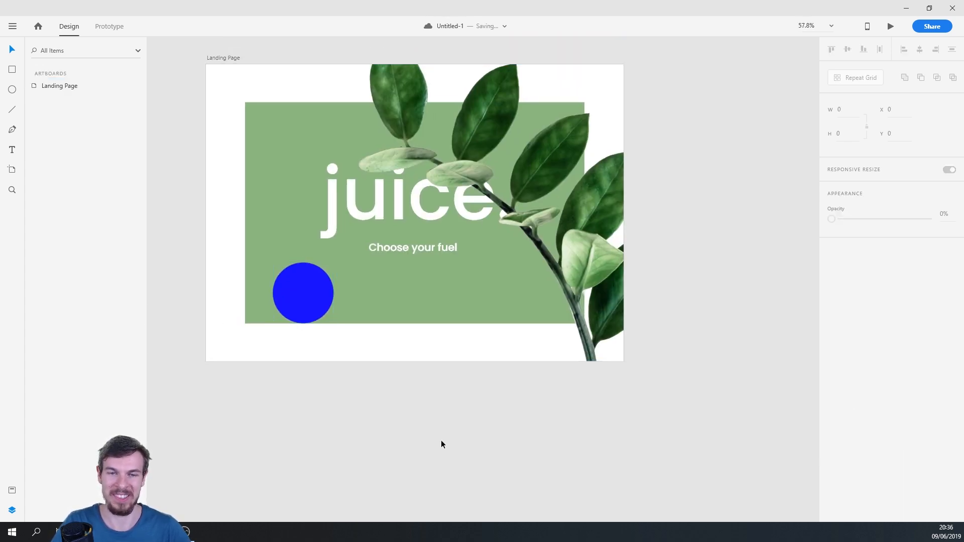
{"action": "scroll", "coordinate": [382, 275], "scroll_direction": "up", "scroll_amount": 2}
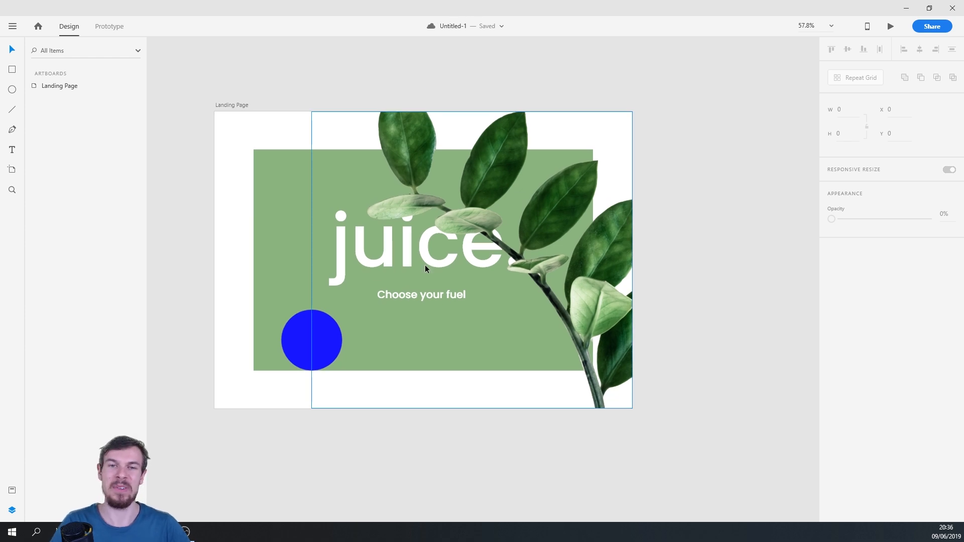
{"action": "left_click", "coordinate": [313, 347]}
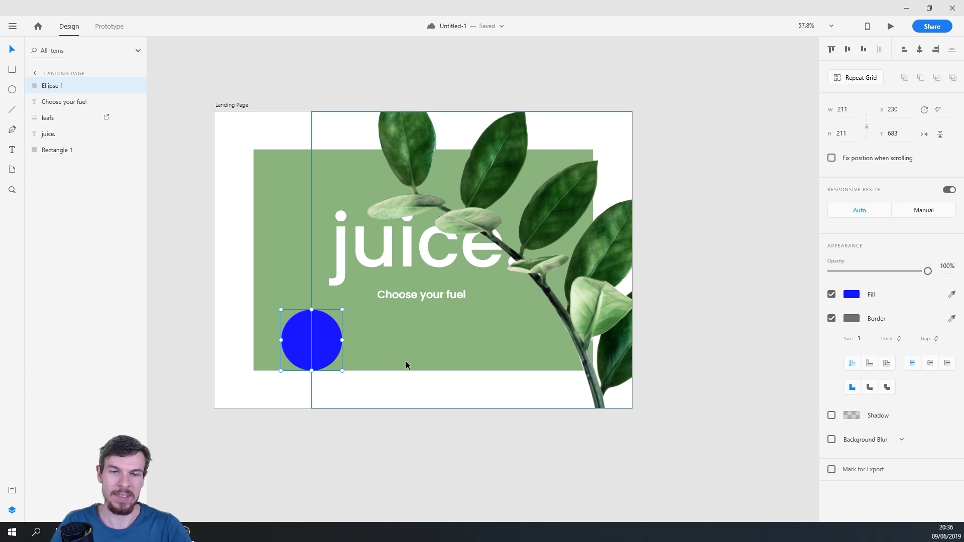
{"action": "key", "text": "Delete"}
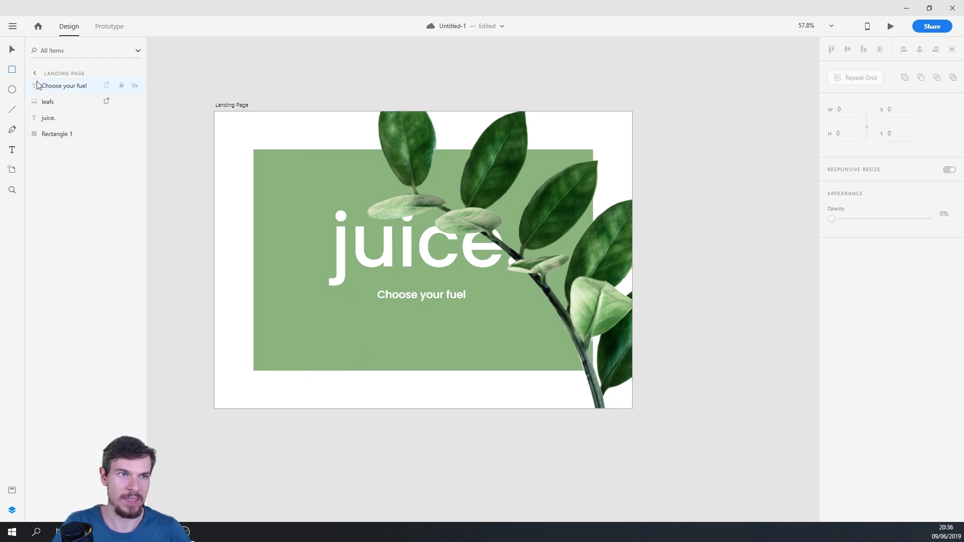
Draw a rectangle about 173 × 70 px beneath the tagline, with no fill and a white border of size 3
{"action": "mouse_move", "coordinate": [329, 322]}
{"action": "left_mouse_down"}
{"action": "mouse_move", "coordinate": [357, 348]}
{"action": "mouse_move", "coordinate": [403, 348]}
{"action": "mouse_move", "coordinate": [381, 341]}
{"action": "left_mouse_up"}
{"action": "scroll", "coordinate": [380, 342], "scroll_direction": "up", "scroll_amount": 5}
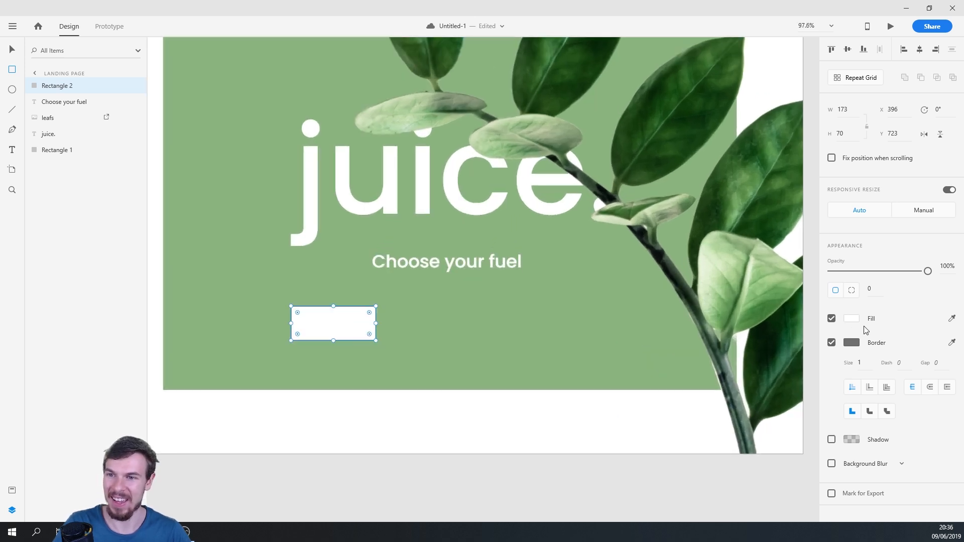
{"action": "left_click", "coordinate": [832, 319]}
{"action": "left_click", "coordinate": [851, 343]}
{"action": "left_click_drag", "start_coordinate": [727, 303], "coordinate": [689, 252]}
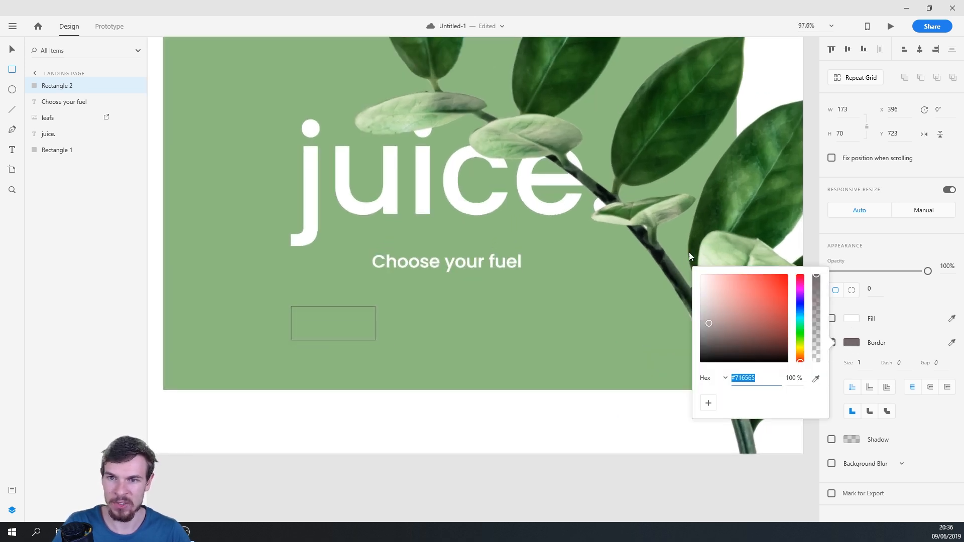
{"action": "left_click", "coordinate": [863, 363]}
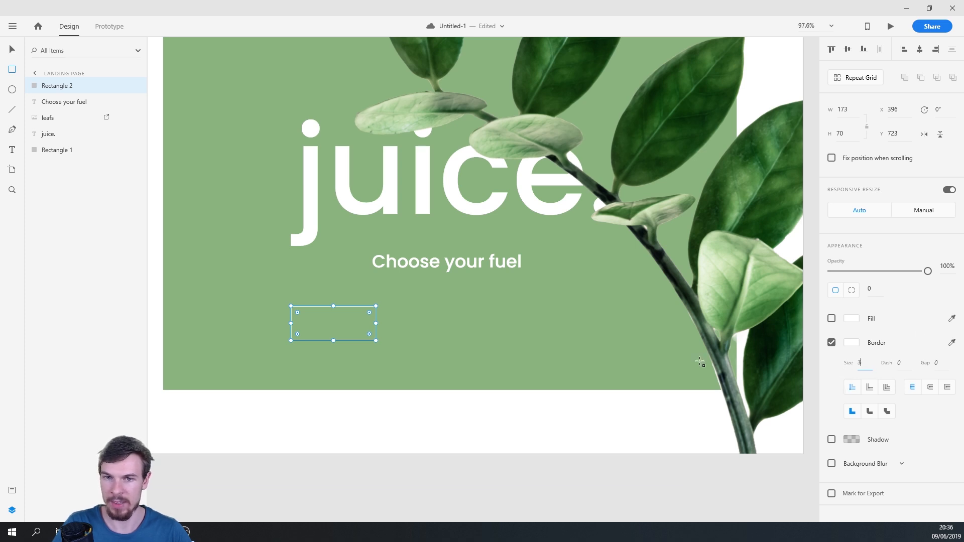
{"action": "key", "text": "Return"}
Add the text "Orange Power" over the outlined rectangle and set its font size to 20
{"action": "scroll", "coordinate": [369, 309], "scroll_direction": "up", "scroll_amount": 2}
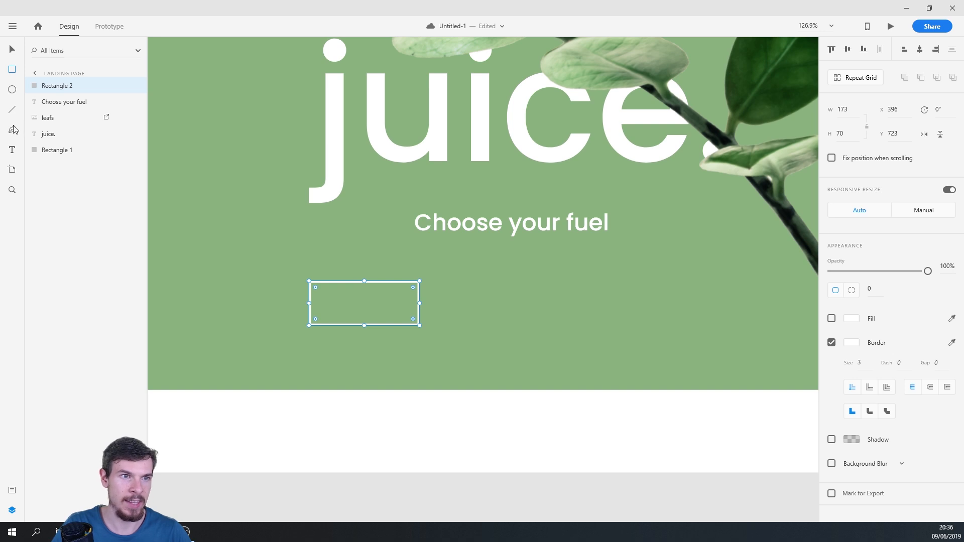
{"action": "left_click", "coordinate": [12, 151]}
{"action": "left_click", "coordinate": [331, 301]}
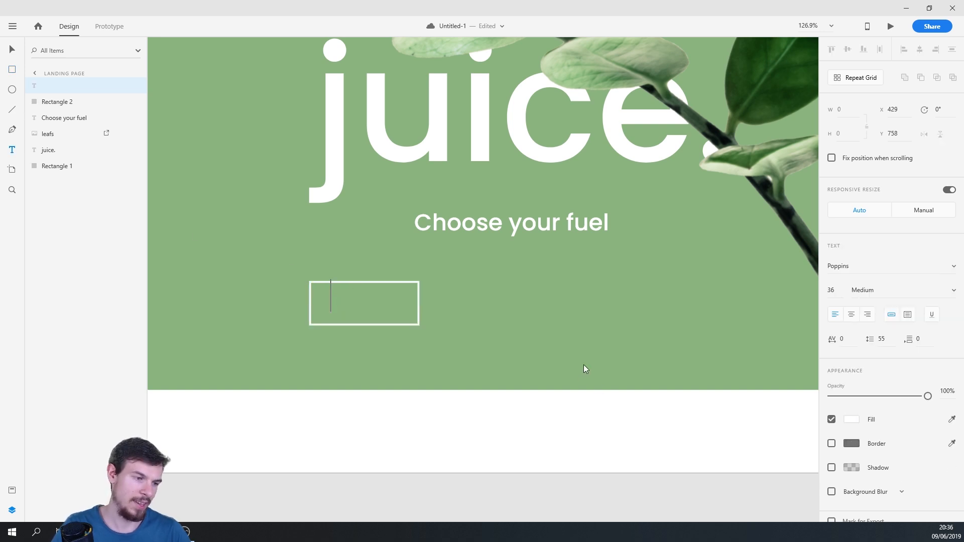
{"action": "type", "text": "Orange Power"}
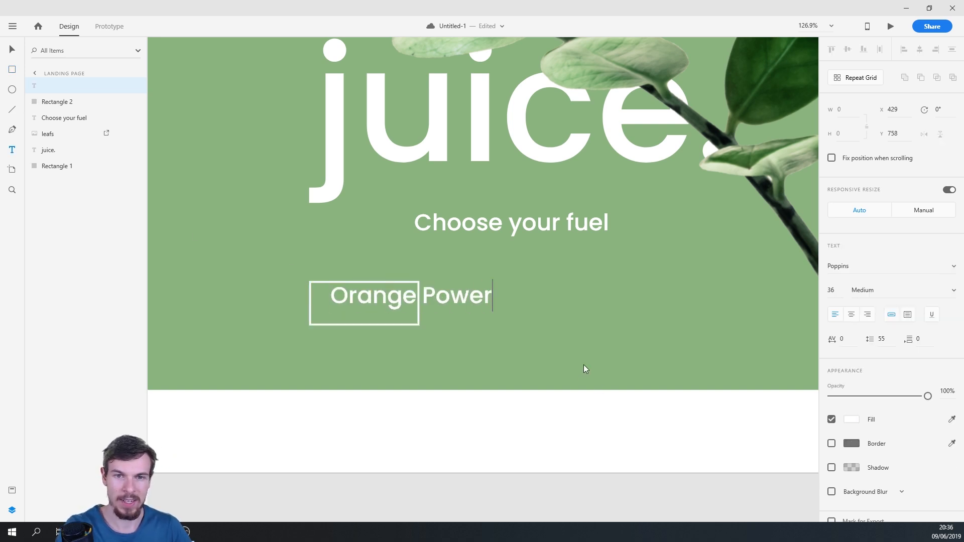
{"action": "key", "text": "ctrl+a"}
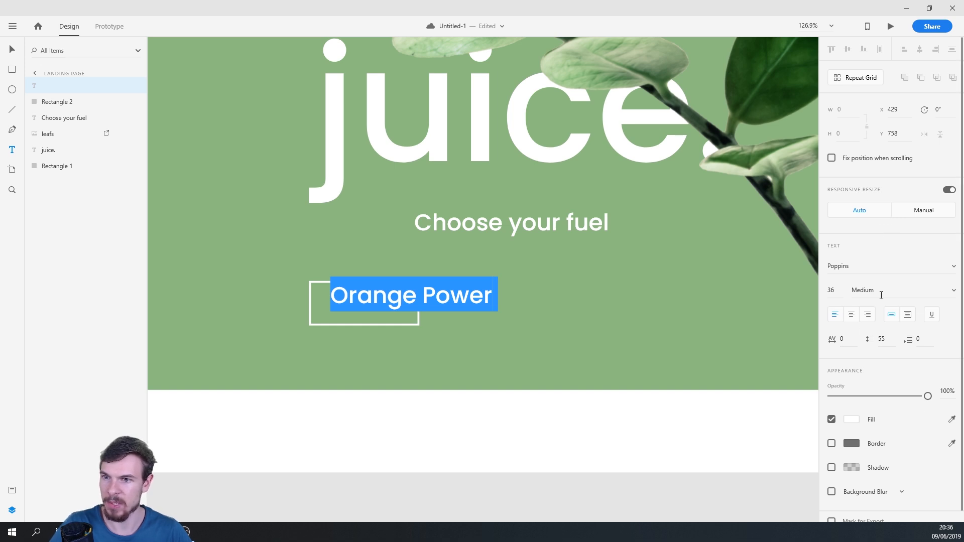
{"action": "left_click_drag", "start_coordinate": [841, 291], "coordinate": [814, 290]}
{"action": "type", "text": "24"}
{"action": "key", "text": "BackSpace"}
{"action": "type", "text": "0"}
{"action": "key", "text": "Return"}
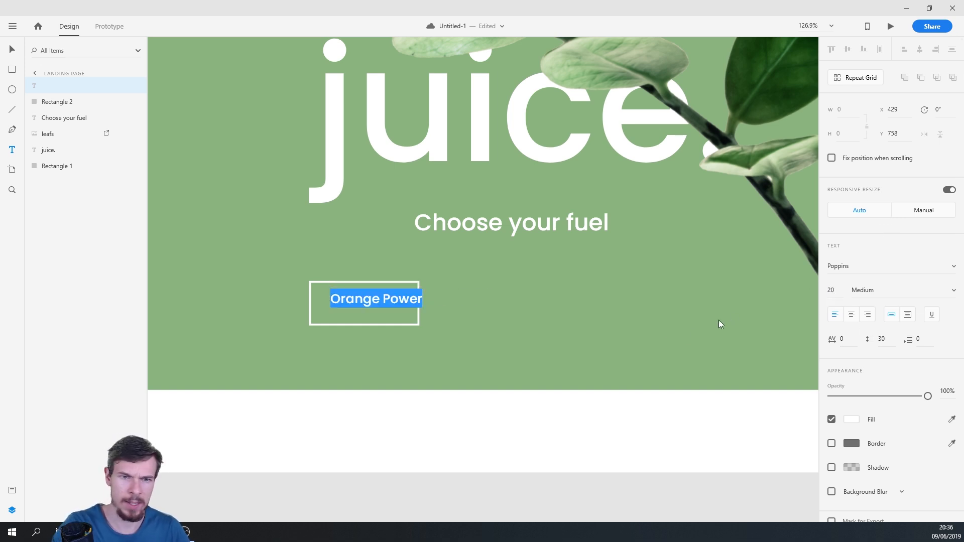
Move the "Orange Power" text so it sits centred inside the outlined rectangle
{"action": "left_click", "coordinate": [11, 50]}
{"action": "left_click", "coordinate": [336, 373]}
{"action": "left_click_drag", "start_coordinate": [383, 308], "coordinate": [367, 304]}
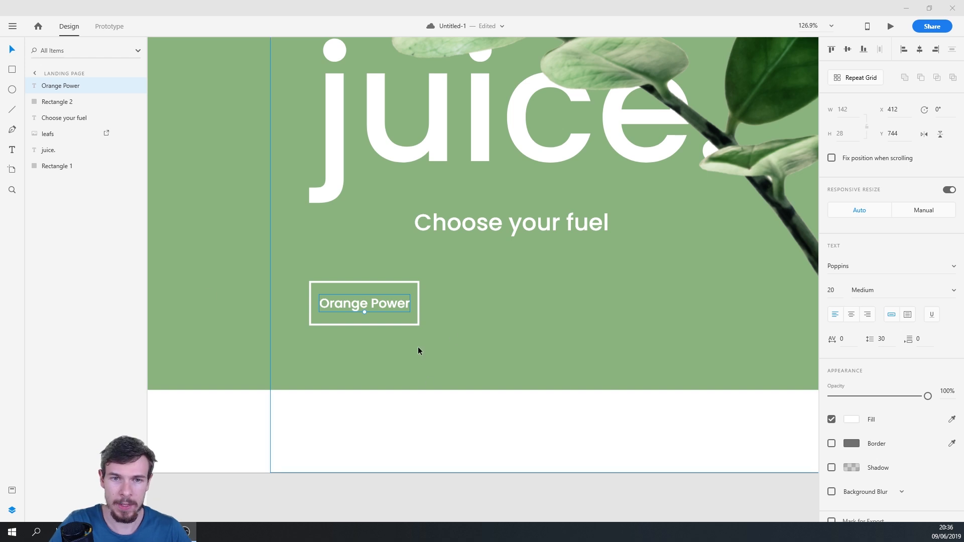
Group the "Orange Power" text with its outlined rectangle
{"action": "left_click", "coordinate": [418, 318]}
{"action": "left_click", "coordinate": [379, 305], "text": "shift"}
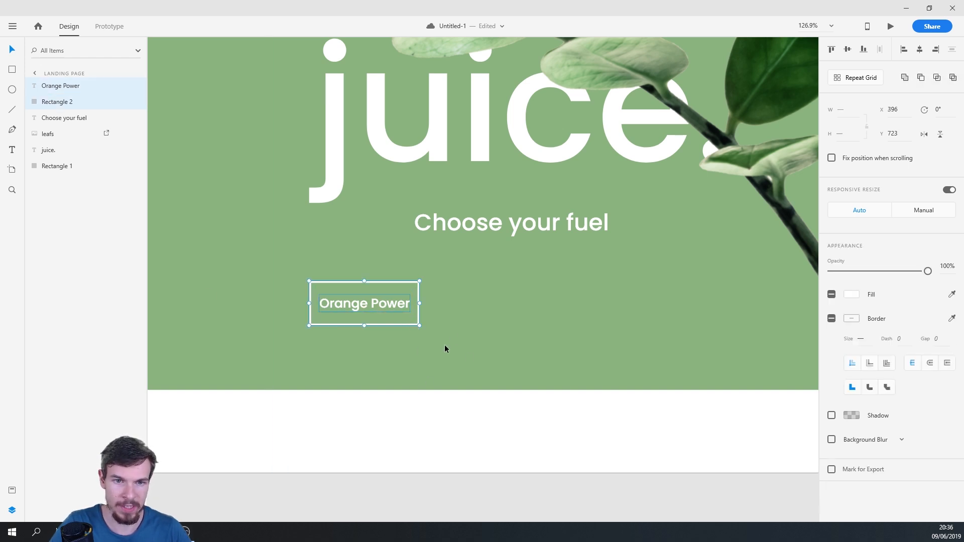
{"action": "scroll", "coordinate": [458, 333], "scroll_direction": "down", "scroll_amount": 5}
{"action": "scroll", "coordinate": [405, 318], "scroll_direction": "up", "scroll_amount": 2}
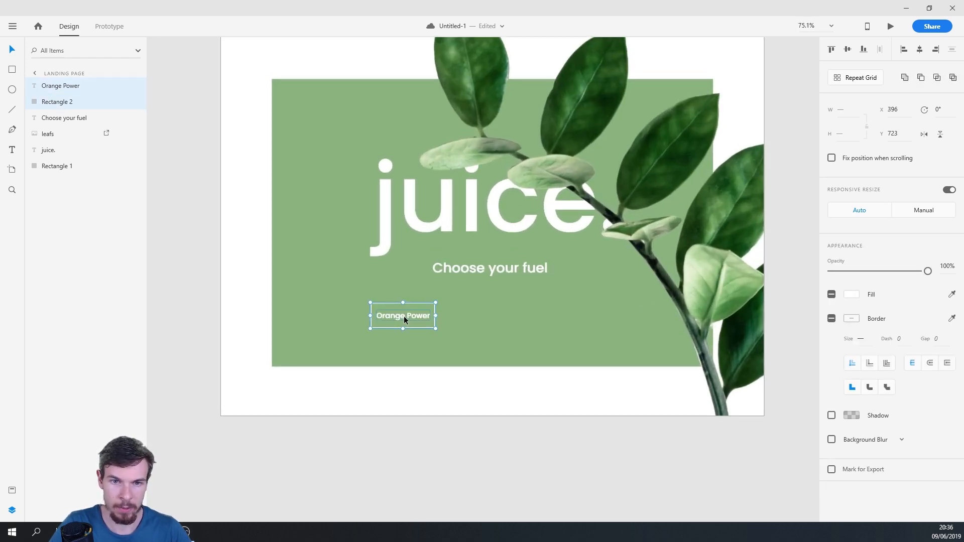
{"action": "left_click", "coordinate": [435, 324], "text": "shift"}
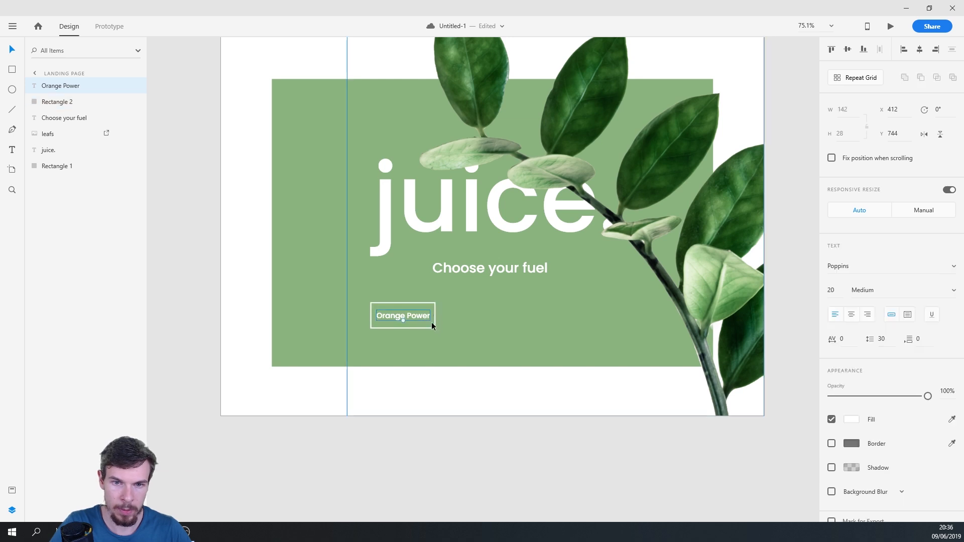
{"action": "left_click", "coordinate": [435, 324], "text": "shift"}
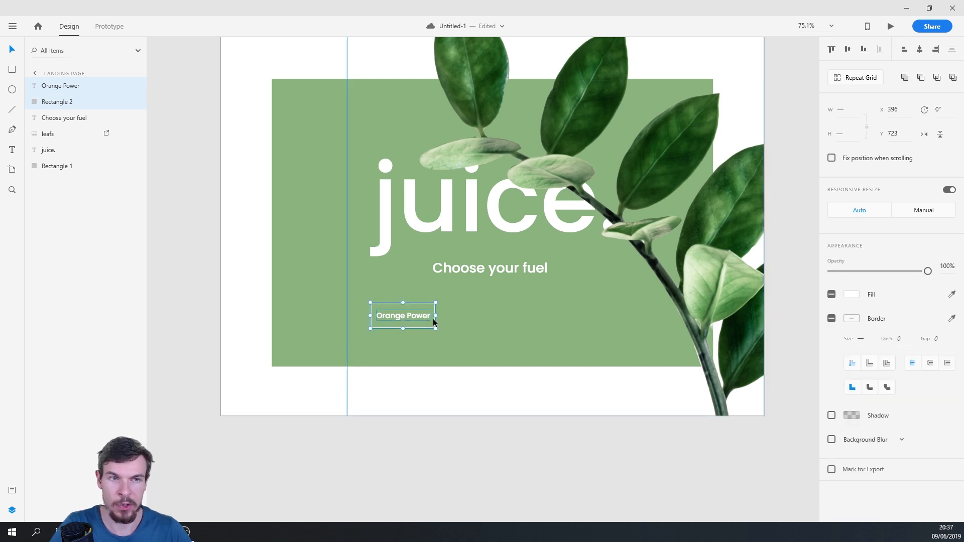
{"action": "key", "text": "ctrl+g"}
Rename the button group as orage-btn
{"action": "double_click", "coordinate": [55, 87]}
{"action": "type", "text": "ora"}
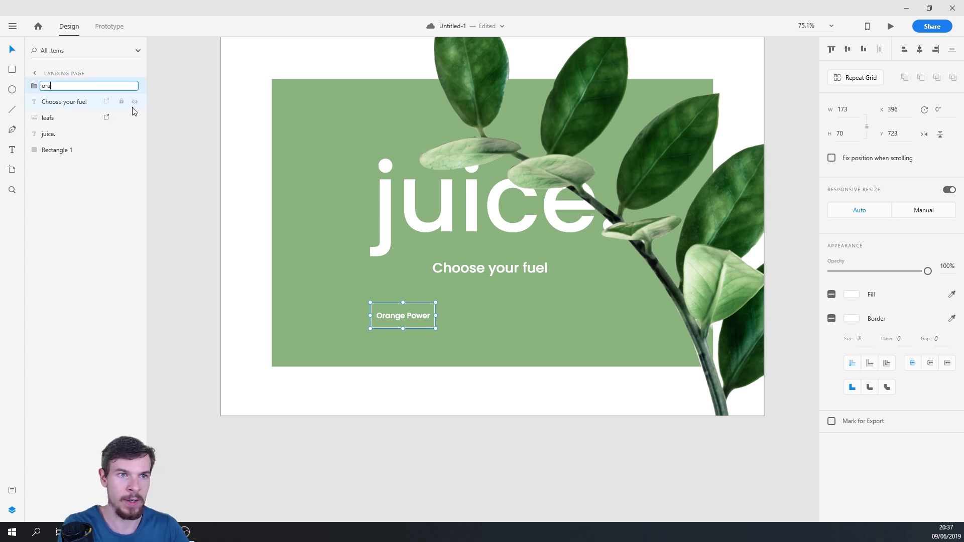
{"action": "type", "text": "ge-btn"}
{"action": "key", "text": "Return"}
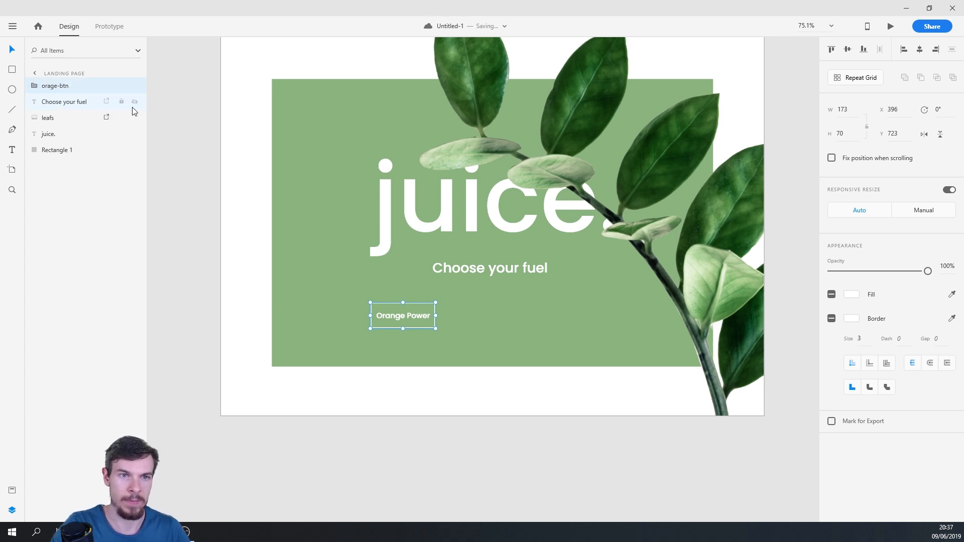
Duplicate the "Orange Power" button twice to form a row of three buttons beneath the tagline
{"action": "scroll", "coordinate": [474, 345], "scroll_direction": "up", "scroll_amount": 3}
{"action": "left_click_drag", "start_coordinate": [354, 282], "coordinate": [615, 295]}
Change the middle button's label to "Red Power" and centre it inside its outline
{"action": "double_click", "coordinate": [477, 296]}
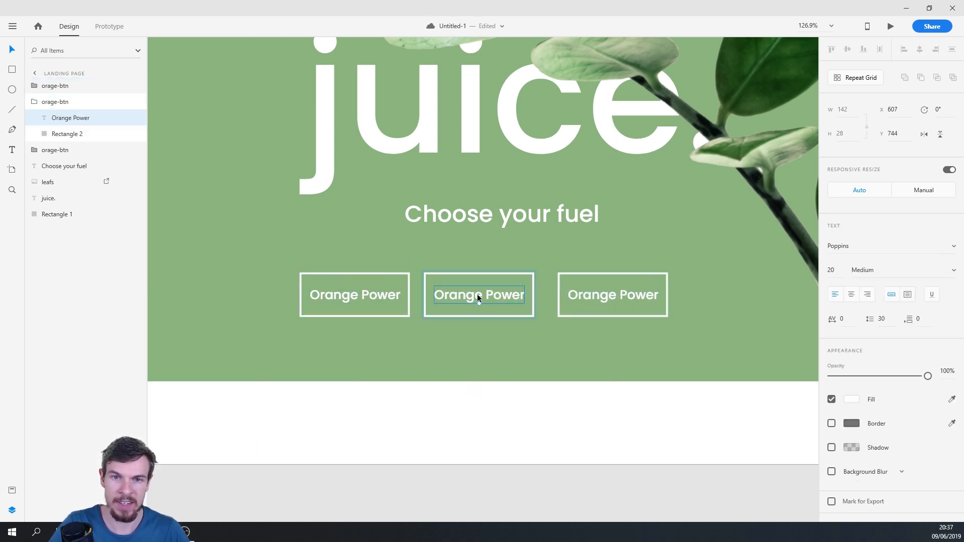
{"action": "double_click", "coordinate": [471, 292]}
{"action": "type", "text": "Red "}
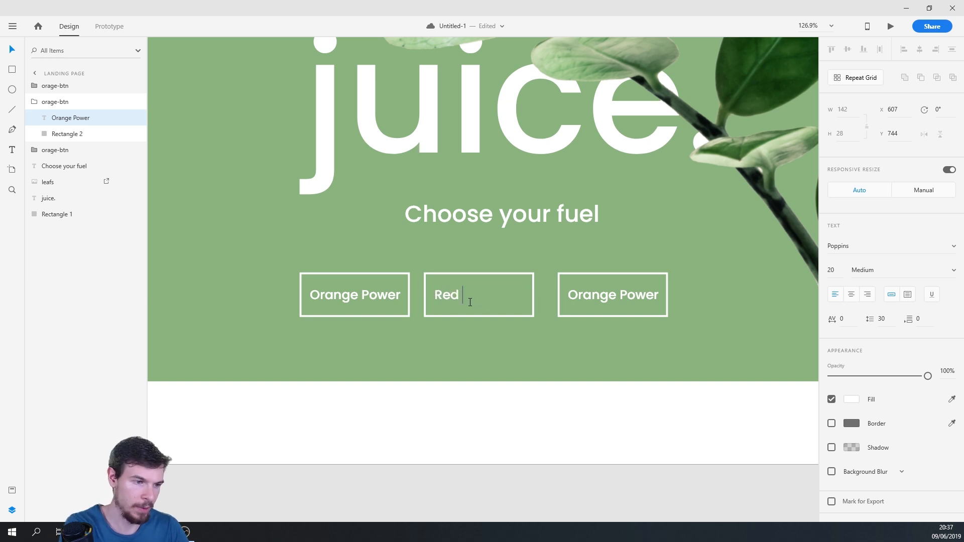
{"action": "type", "text": "Power"}
{"action": "key", "text": "Escape"}
{"action": "left_click_drag", "start_coordinate": [472, 297], "coordinate": [482, 296]}
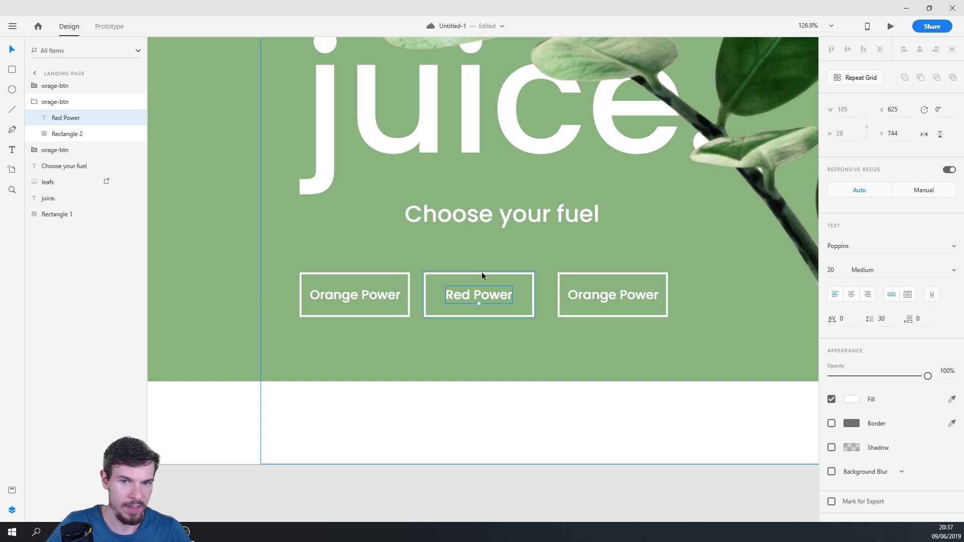
Change the third button's label to "Green Power" and centre it inside its outline
{"action": "double_click", "coordinate": [610, 296]}
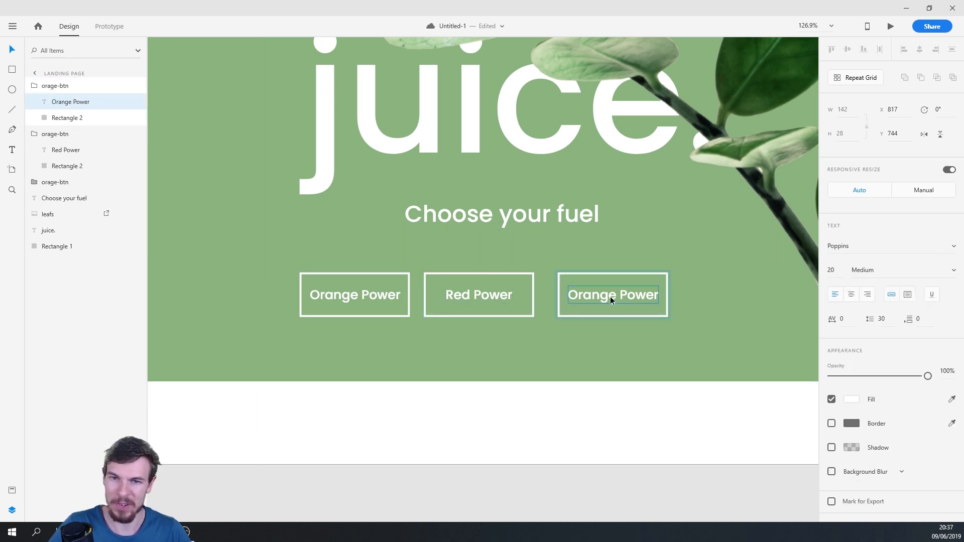
{"action": "double_click", "coordinate": [599, 293]}
{"action": "type", "text": "Gre"}
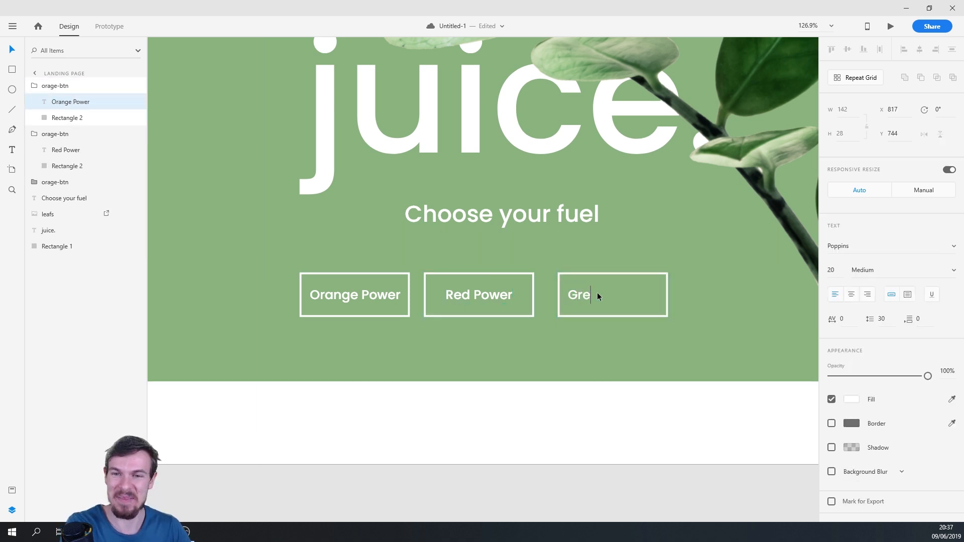
{"action": "type", "text": "en Power"}
{"action": "key", "text": "Escape"}
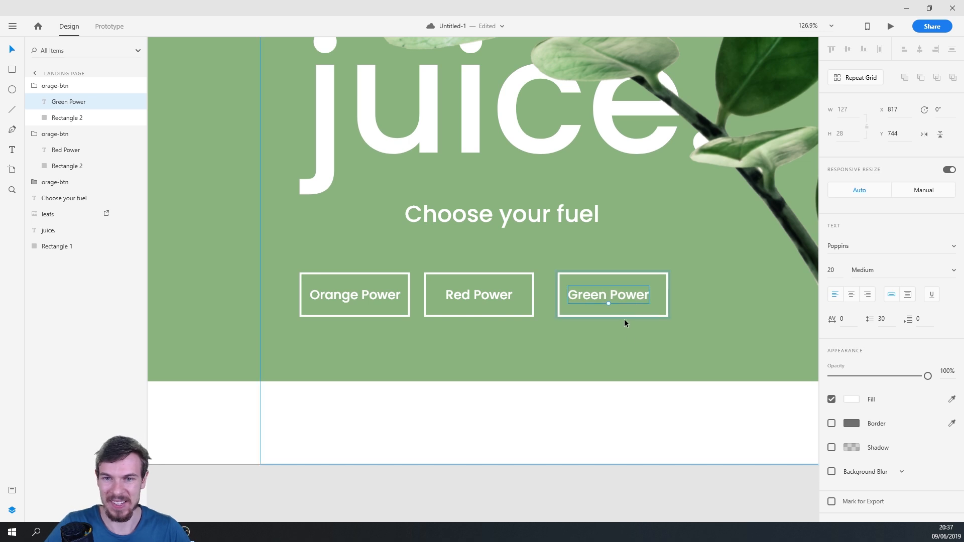
{"action": "left_click", "coordinate": [625, 339]}
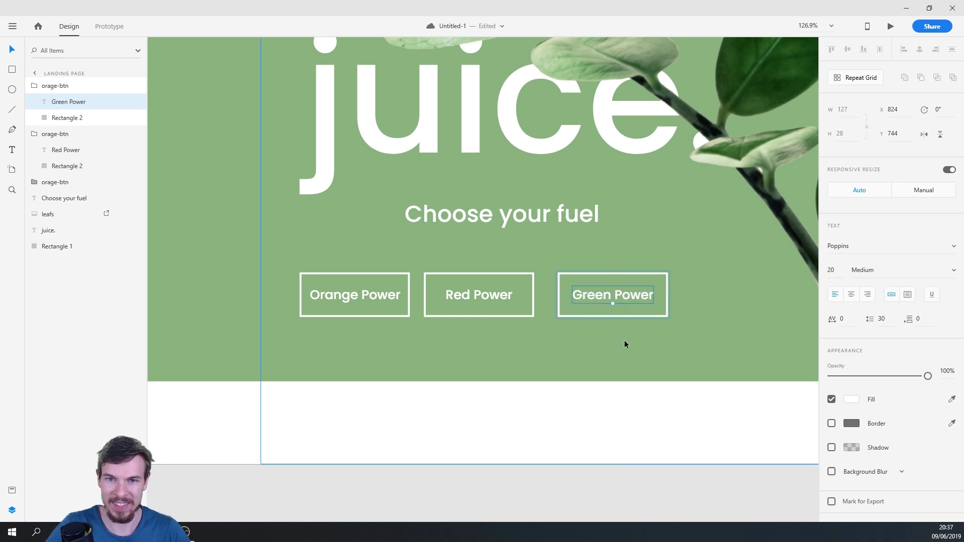
Add a small "juice." text in the white header area above the green block's upper-left corner
{"action": "scroll", "coordinate": [617, 340], "scroll_direction": "down", "scroll_amount": 1}
{"action": "scroll", "coordinate": [618, 342], "scroll_direction": "down", "scroll_amount": 6}
{"action": "left_click_drag", "start_coordinate": [569, 245], "coordinate": [498, 297]}
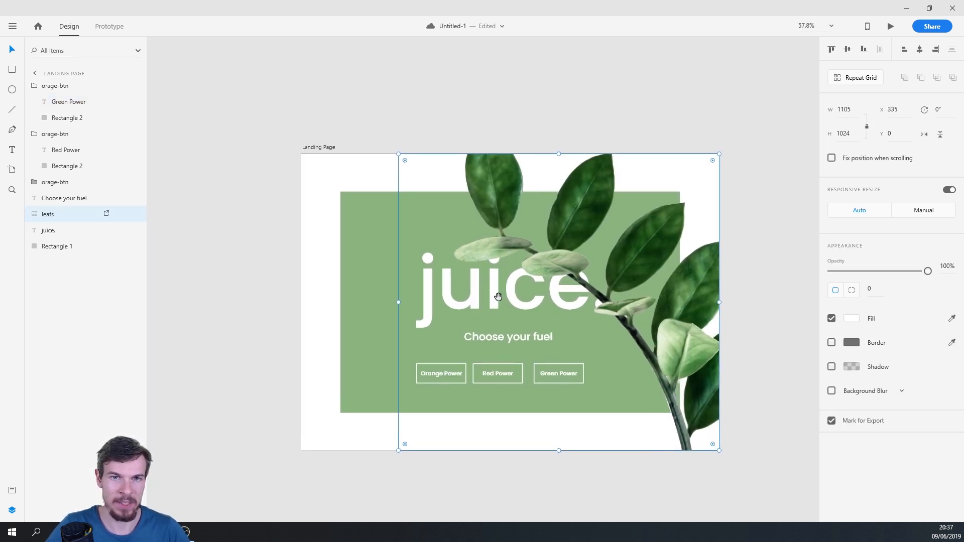
{"action": "scroll", "coordinate": [303, 190], "scroll_direction": "up", "scroll_amount": 5}
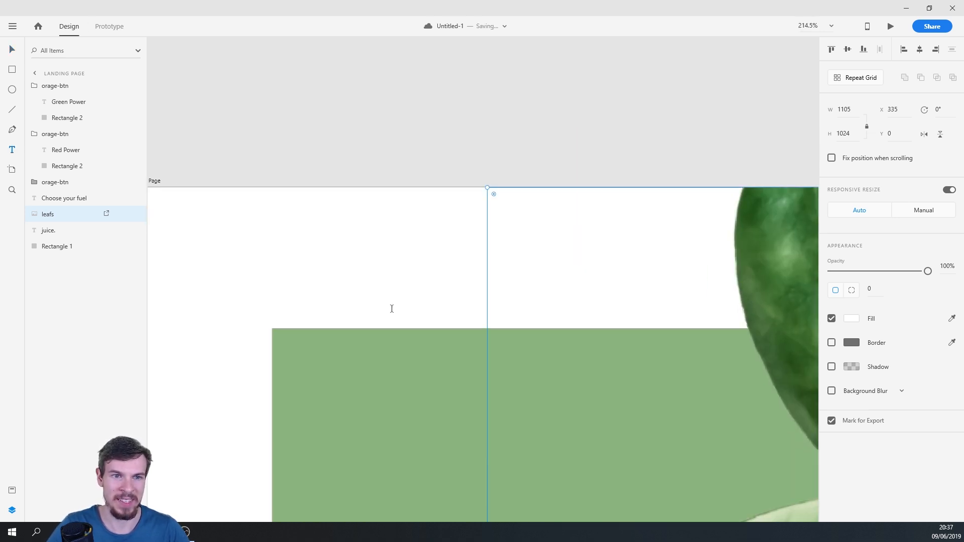
{"action": "left_click", "coordinate": [296, 277]}
{"action": "type", "text": "juice."}
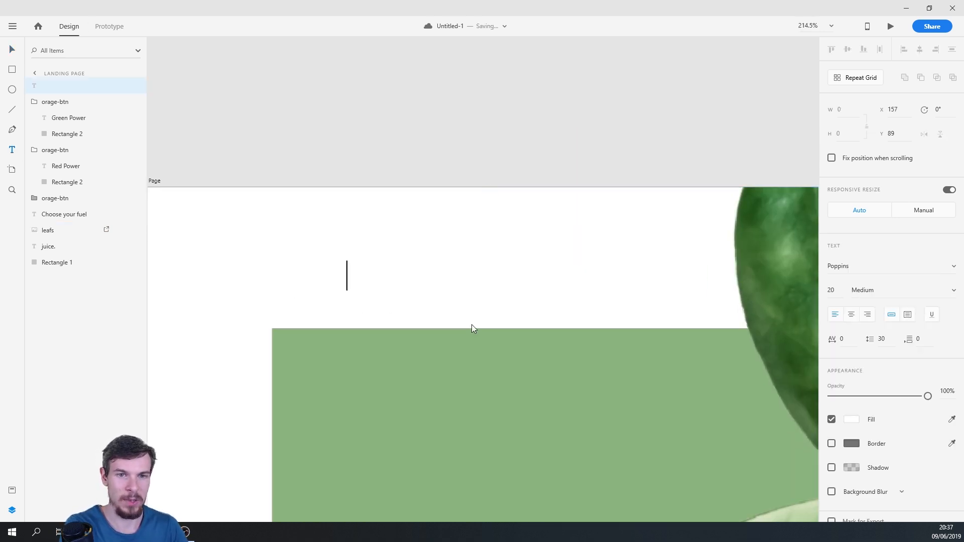
{"action": "key", "text": "BackSpace"}
{"action": "key", "text": "BackSpace"}
{"action": "key", "text": "BackSpace"}
{"action": "key", "text": "BackSpace"}
{"action": "key", "text": "BackSpace"}
{"action": "key", "text": "BackSpace"}
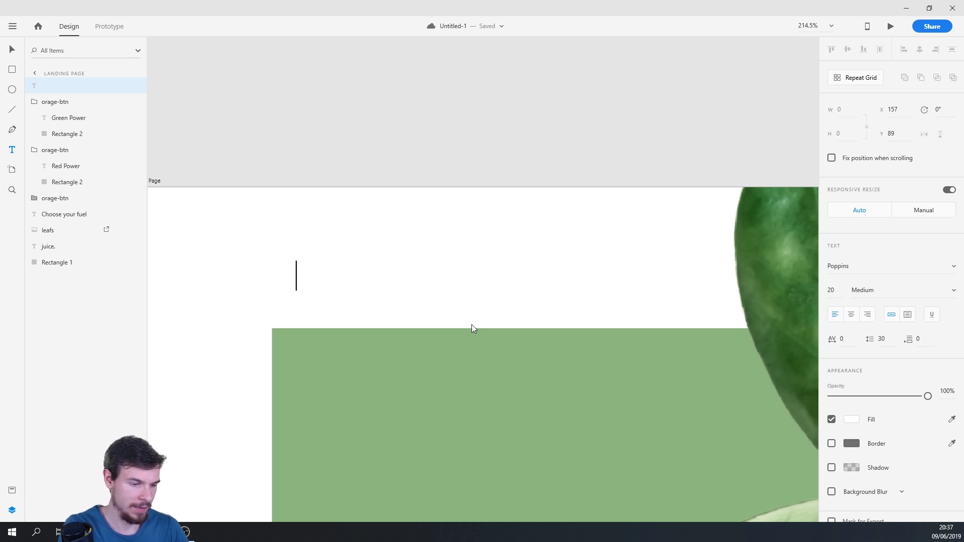
{"action": "type", "text": "juice."}
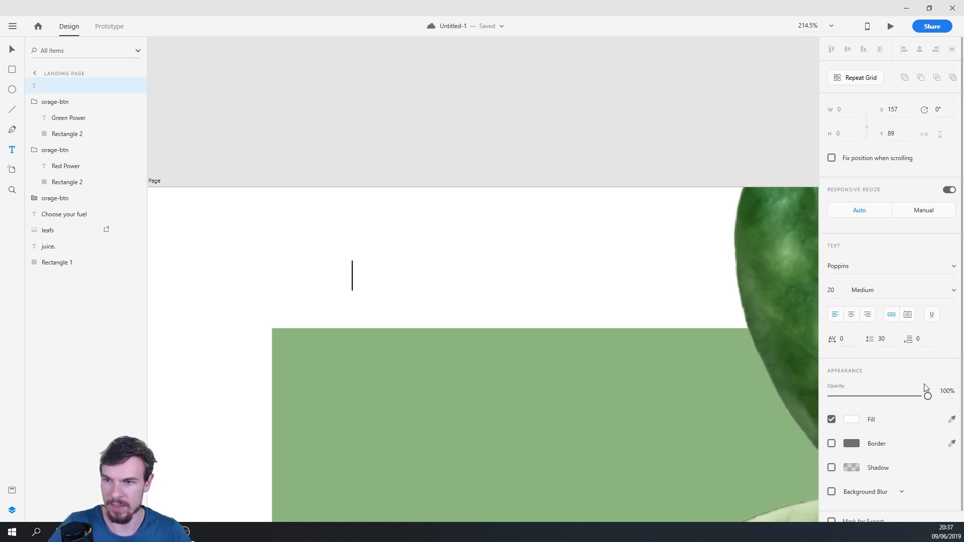
Set the small "juice." text's fill to #000000 and align it with the green block's left edge
{"action": "key", "text": "ctrl+a"}
{"action": "scroll", "coordinate": [874, 416], "scroll_direction": "down", "scroll_amount": 1}
{"action": "left_click", "coordinate": [848, 406]}
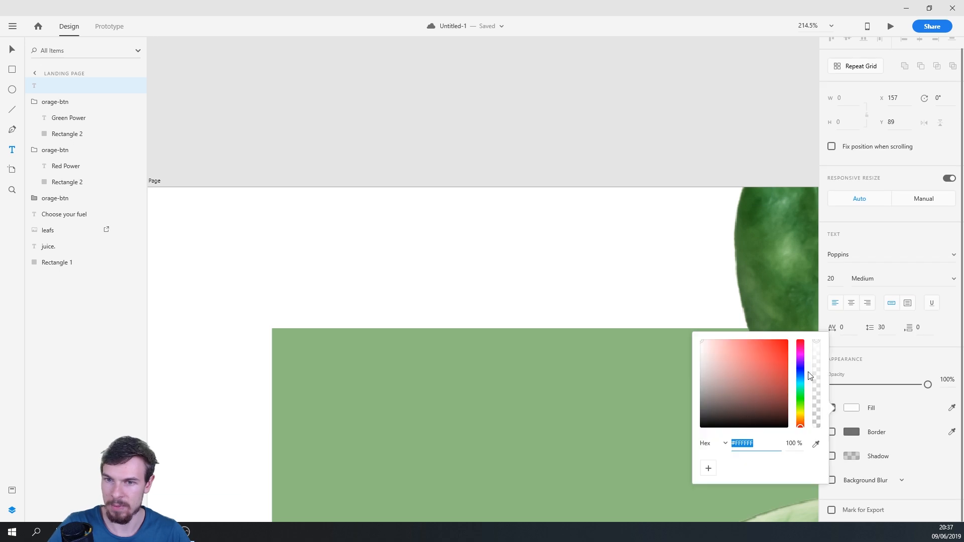
{"action": "type", "text": "000000"}
{"action": "key", "text": "Return"}
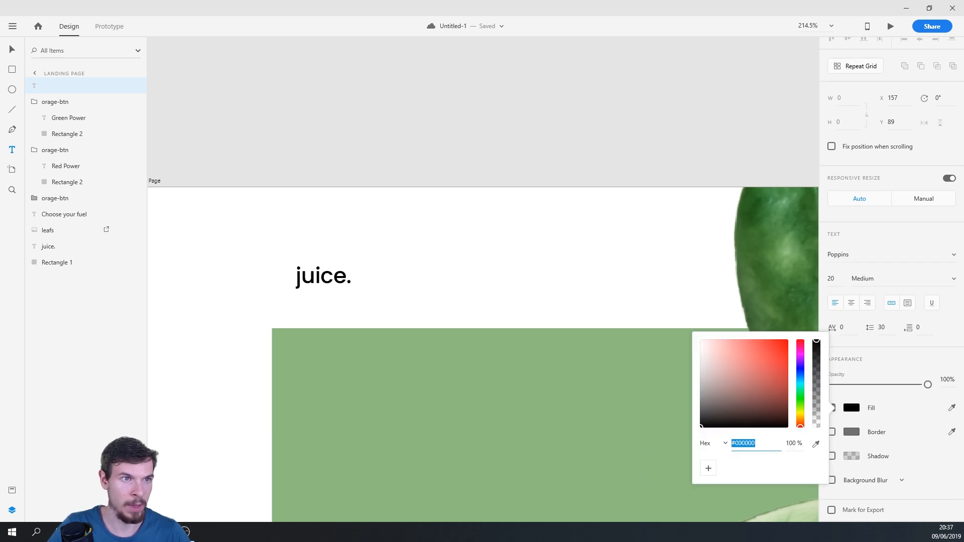
{"action": "key", "text": "Escape"}
{"action": "left_click", "coordinate": [401, 282]}
{"action": "left_click_drag", "start_coordinate": [324, 276], "coordinate": [302, 283]}
Draw a horizontal line about 30 px wide above the green block's upper-right corner, with a border size of 3
{"action": "key", "text": "space"}
{"action": "left_click_drag", "start_coordinate": [499, 289], "coordinate": [358, 291]}
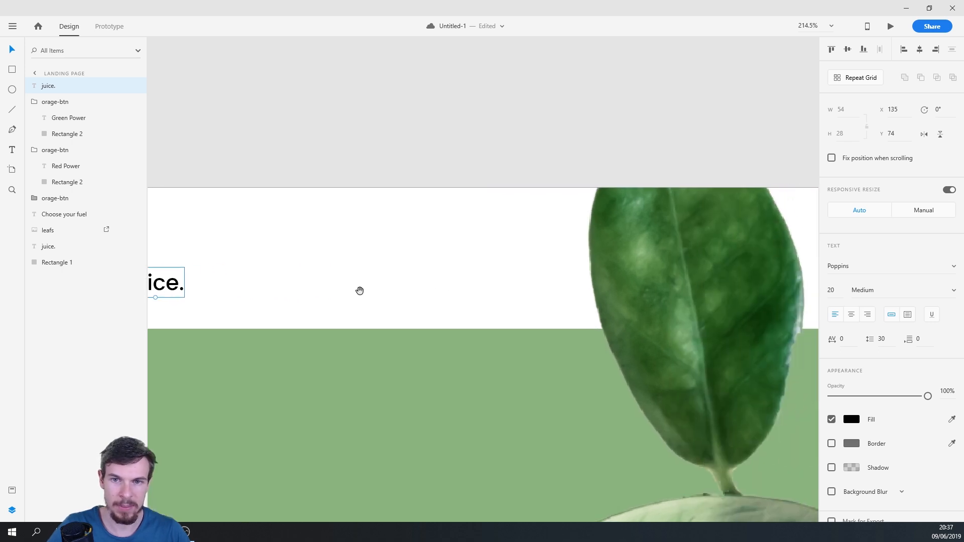
{"action": "scroll", "coordinate": [483, 294], "scroll_direction": "down", "scroll_amount": 3}
{"action": "left_click_drag", "start_coordinate": [561, 318], "coordinate": [173, 307]}
{"action": "left_click_drag", "start_coordinate": [531, 308], "coordinate": [351, 318]}
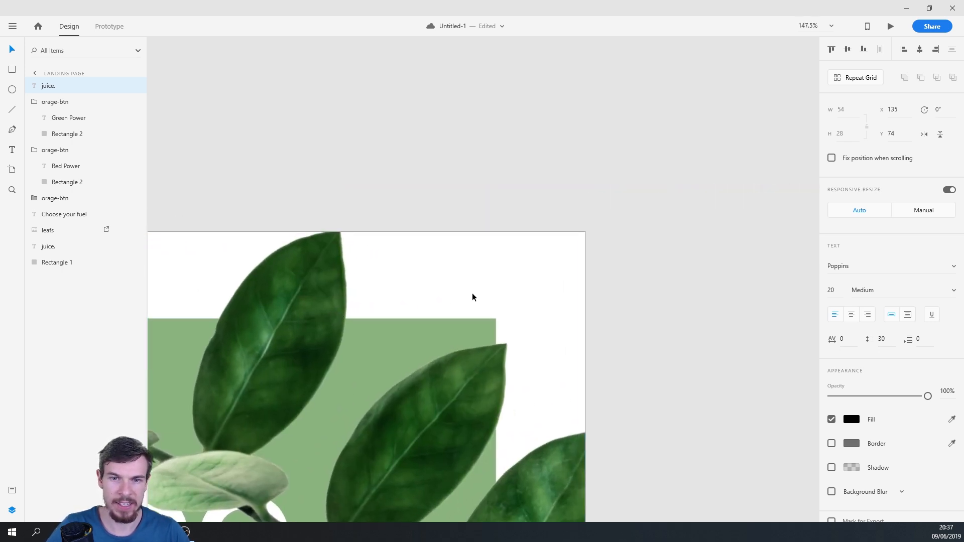
{"action": "scroll", "coordinate": [472, 297], "scroll_direction": "up", "scroll_amount": 3}
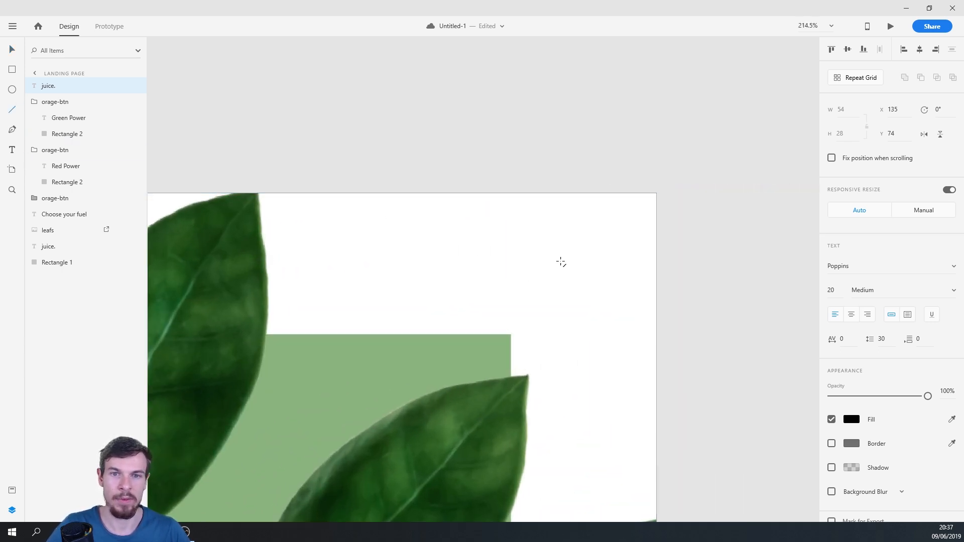
{"action": "mouse_move", "coordinate": [461, 286]}
{"action": "left_mouse_down"}
{"action": "mouse_move", "coordinate": [491, 286]}
{"action": "mouse_move", "coordinate": [483, 289]}
{"action": "mouse_move", "coordinate": [502, 273]}
{"action": "mouse_move", "coordinate": [504, 296]}
{"action": "mouse_move", "coordinate": [492, 285]}
{"action": "left_mouse_up"}
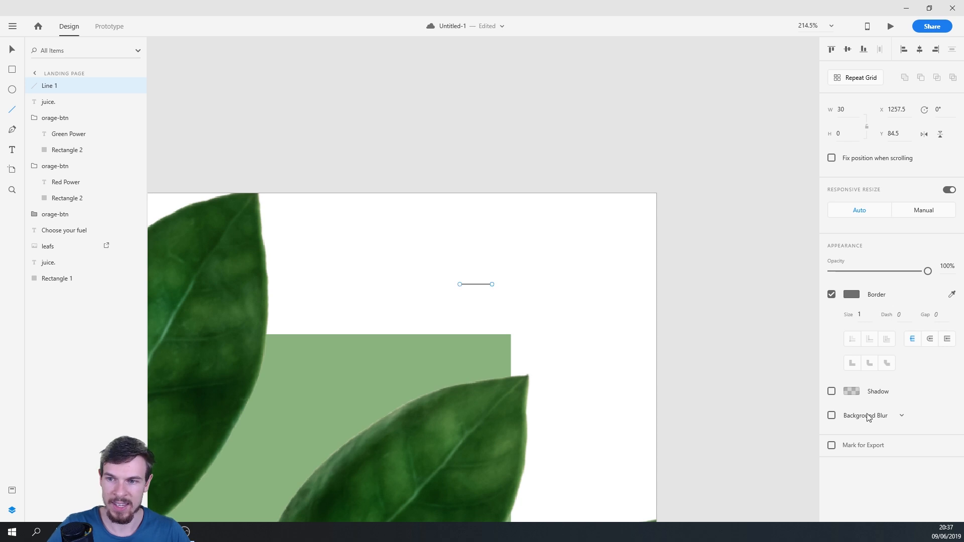
{"action": "type", "text": "3"}
{"action": "key", "text": "Return"}
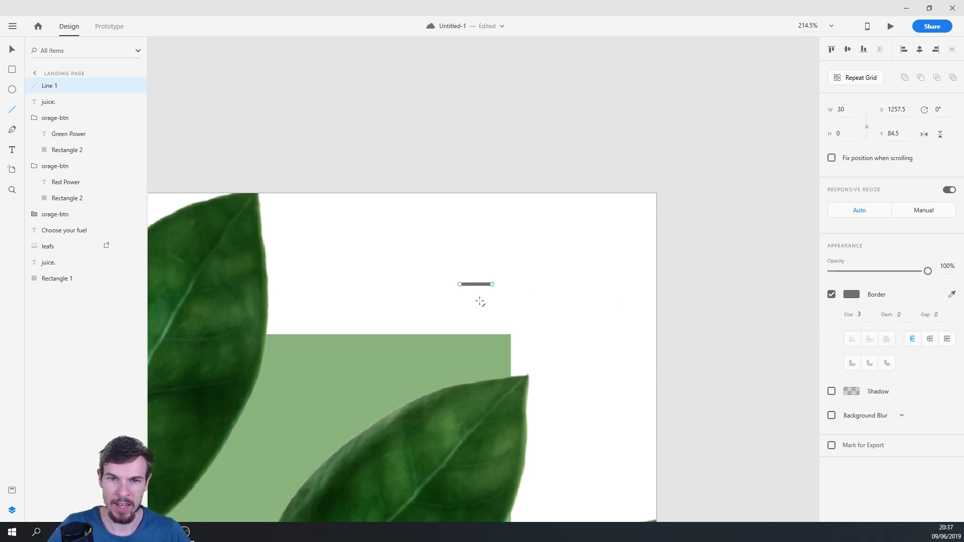
Widen the line to about 43 px and duplicate it twice below to form three evenly spaced bars
{"action": "scroll", "coordinate": [481, 301], "scroll_direction": "up", "scroll_amount": 2}
{"action": "scroll", "coordinate": [526, 280], "scroll_direction": "up", "scroll_amount": 3}
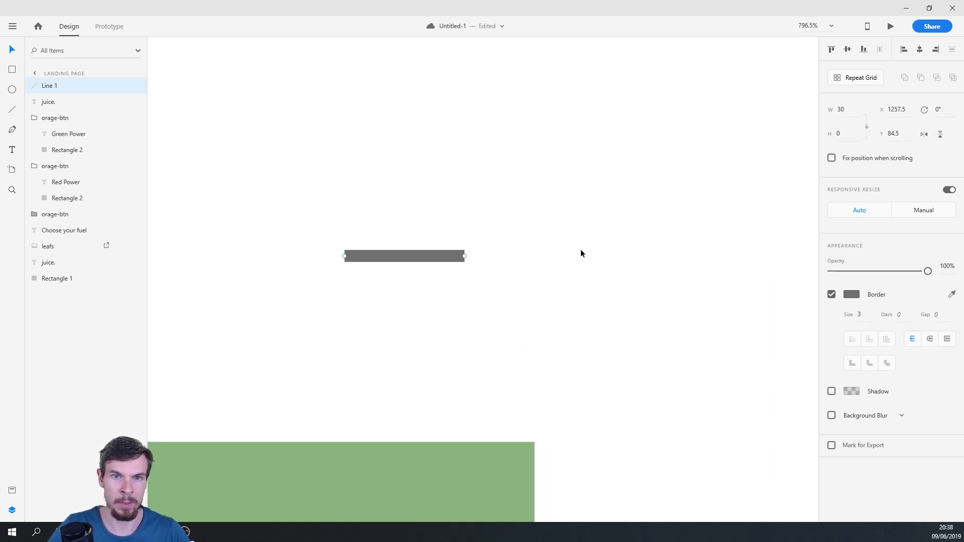
{"action": "left_click_drag", "start_coordinate": [465, 256], "coordinate": [524, 257]}
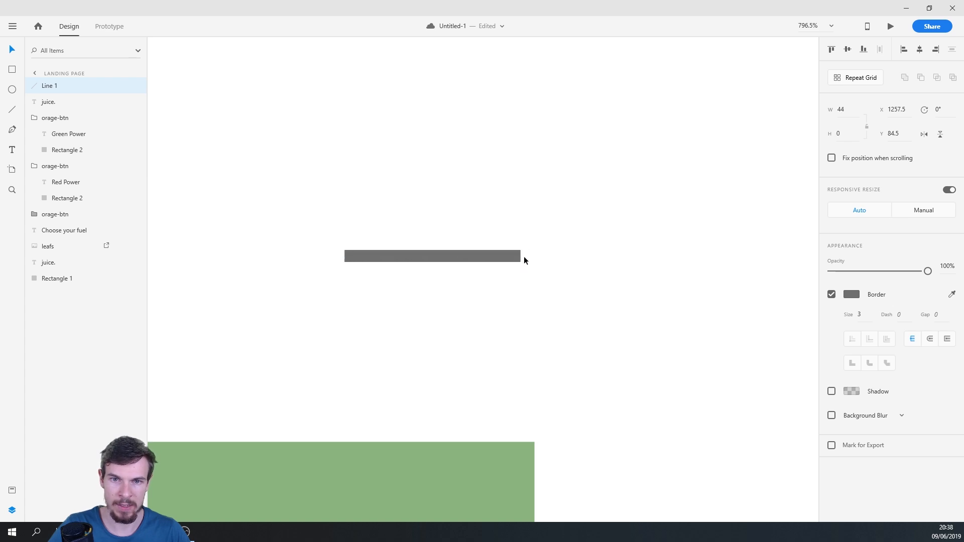
{"action": "left_click_drag", "start_coordinate": [450, 254], "coordinate": [444, 318]}
Shorten the middle and lowest bars from their right ends so the three lines get progressively shorter
{"action": "left_click", "coordinate": [509, 287]}
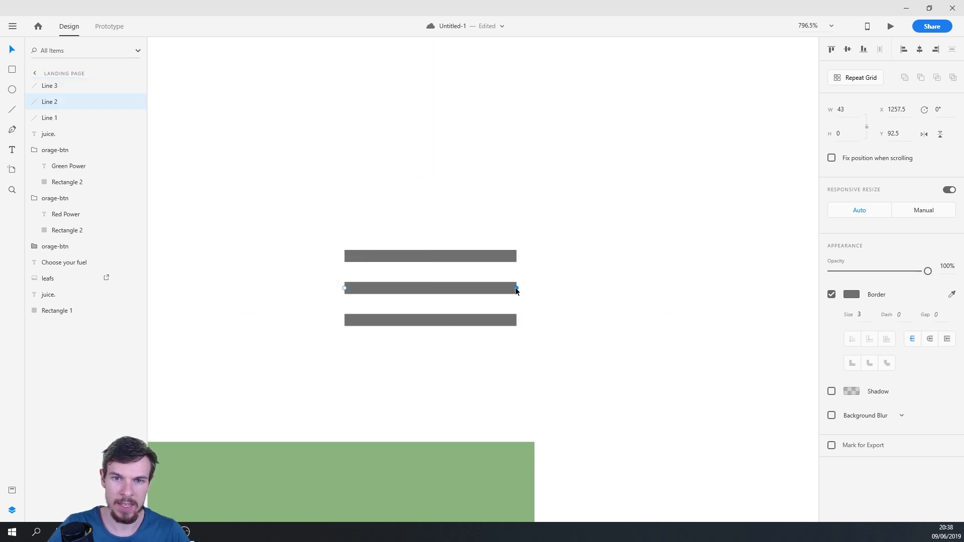
{"action": "left_click", "coordinate": [482, 316]}
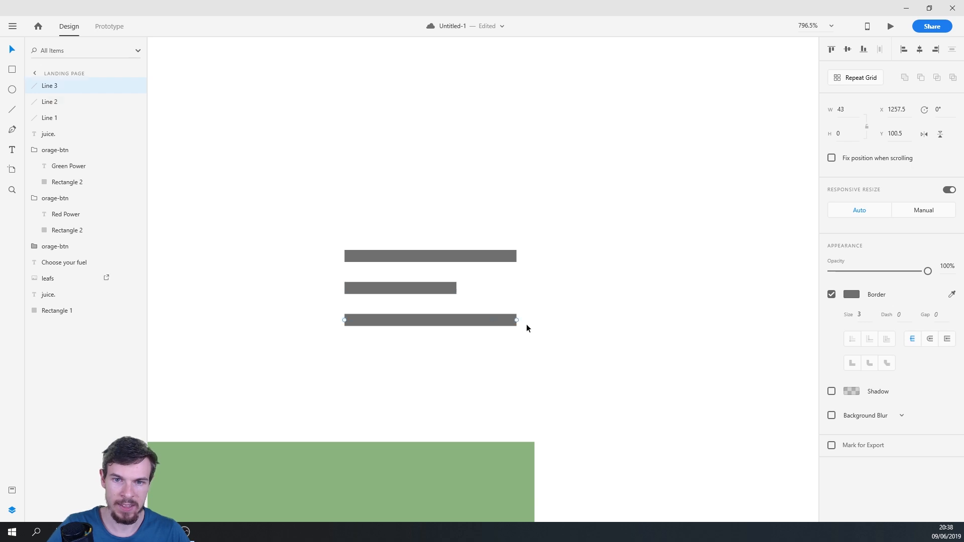
{"action": "left_click_drag", "start_coordinate": [513, 321], "coordinate": [405, 318]}
Lock the leafs image so it cannot be selected or moved on the artboard
{"action": "scroll", "coordinate": [451, 346], "scroll_direction": "down", "scroll_amount": 3}
{"action": "left_click", "coordinate": [424, 321]}
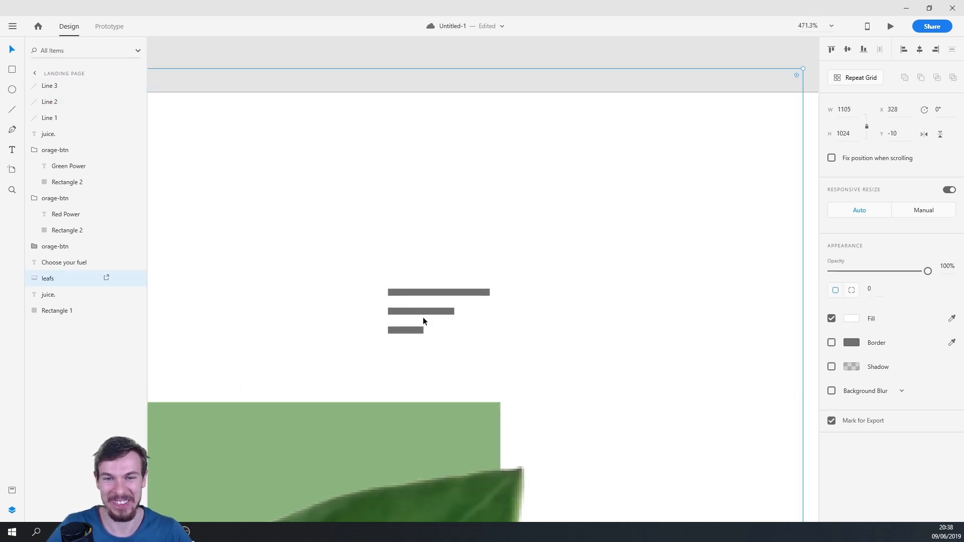
{"action": "scroll", "coordinate": [479, 381], "scroll_direction": "down", "scroll_amount": 6}
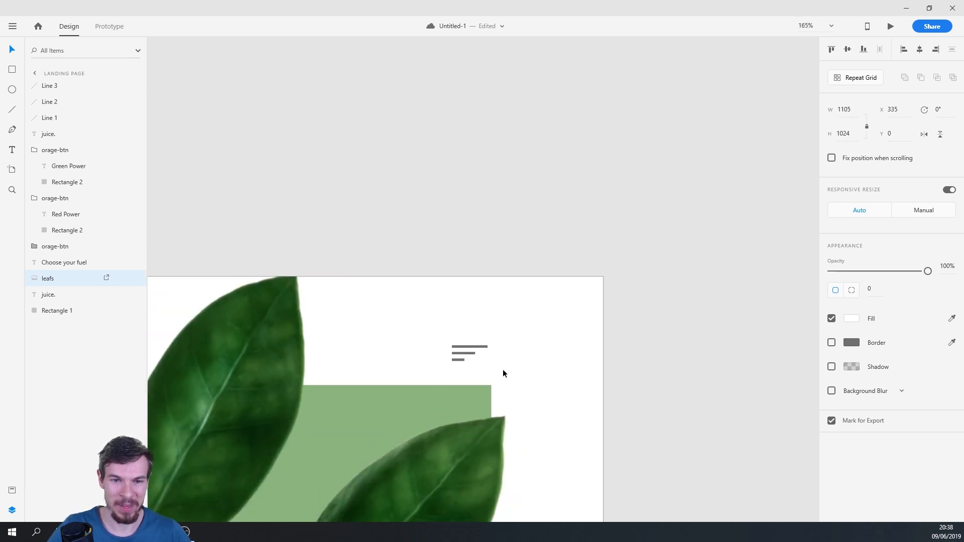
{"action": "left_click", "coordinate": [134, 279]}
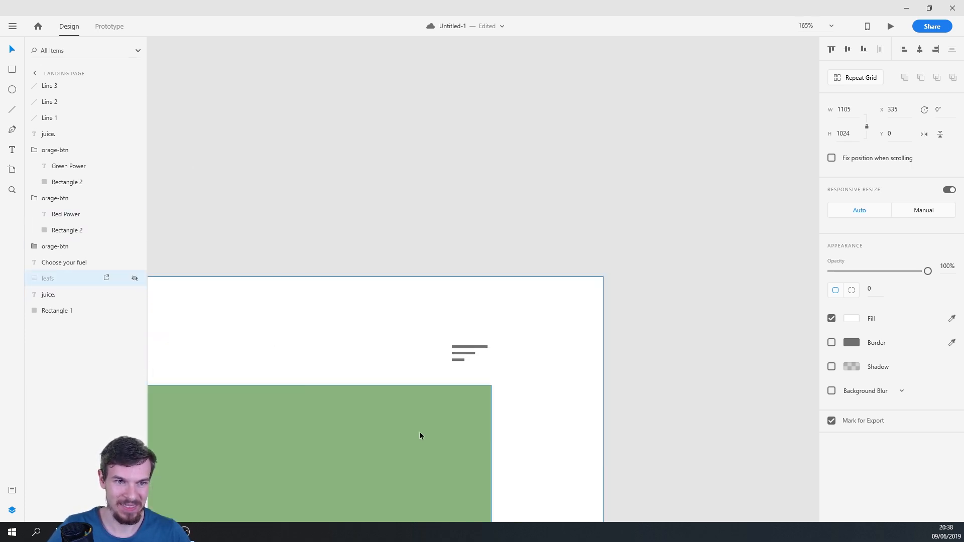
{"action": "left_click", "coordinate": [135, 278]}
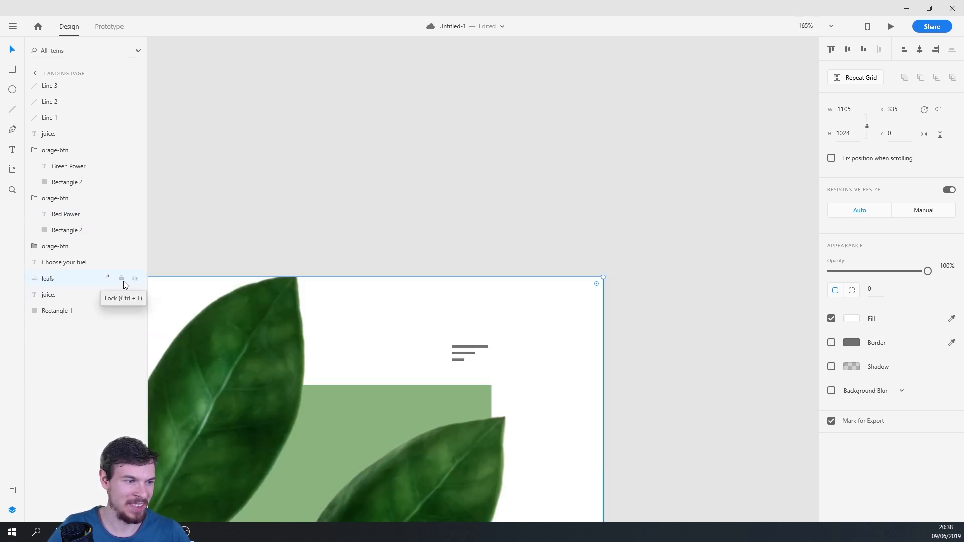
{"action": "left_click", "coordinate": [122, 279]}
Group the three menu lines and rename the group as hamburger
{"action": "scroll", "coordinate": [585, 378], "scroll_direction": "up", "scroll_amount": 3}
{"action": "left_click_drag", "start_coordinate": [457, 330], "coordinate": [352, 386]}
{"action": "key", "text": "ctrl+g"}
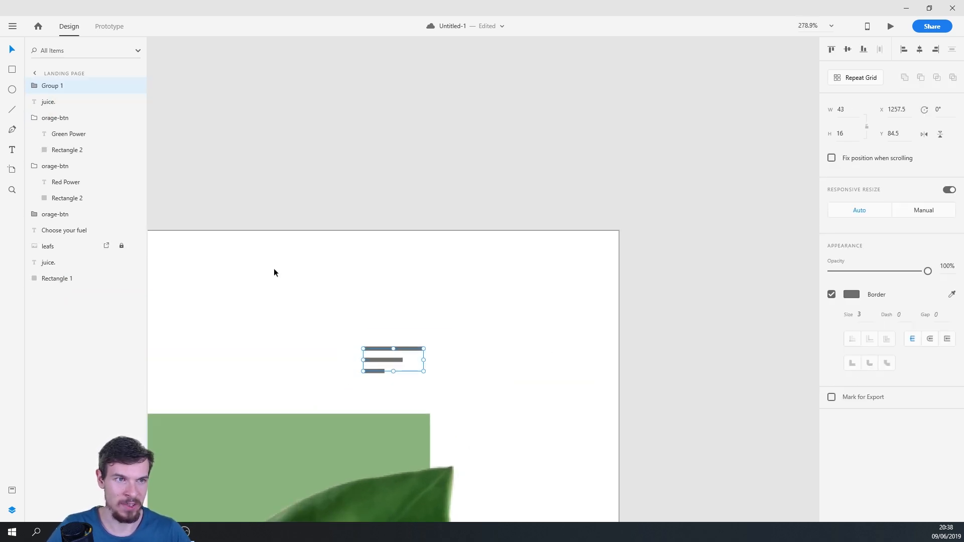
{"action": "double_click", "coordinate": [65, 88]}
{"action": "type", "text": "hamburger"}
{"action": "key", "text": "Return"}
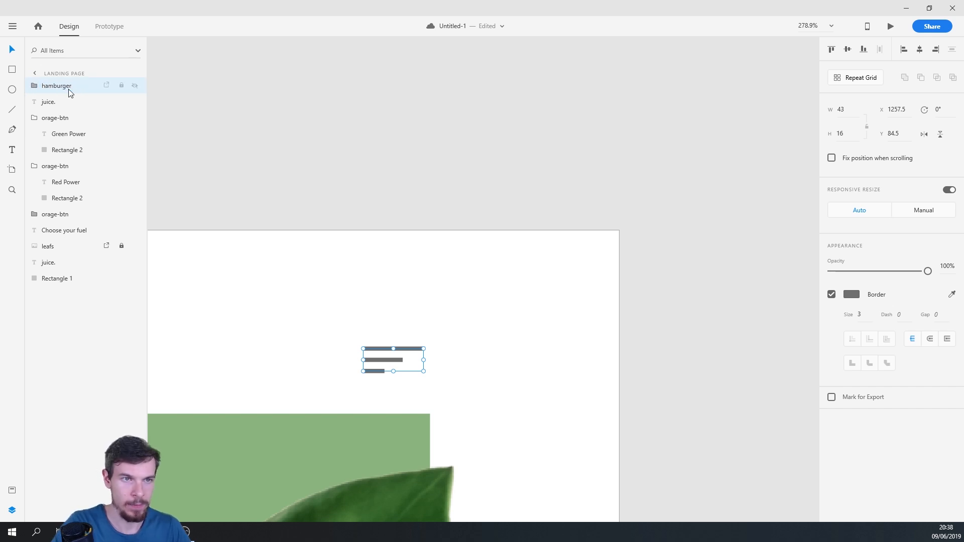
Turn on the layout grid for the Landing Page artboard
{"action": "left_click", "coordinate": [382, 353]}
{"action": "scroll", "coordinate": [396, 381], "scroll_direction": "down", "scroll_amount": 2}
{"action": "scroll", "coordinate": [396, 381], "scroll_direction": "down", "scroll_amount": 6}
{"action": "left_click_drag", "start_coordinate": [322, 430], "coordinate": [394, 369]}
{"action": "scroll", "coordinate": [394, 370], "scroll_direction": "up", "scroll_amount": 2}
{"action": "left_click_drag", "start_coordinate": [344, 405], "coordinate": [367, 361]}
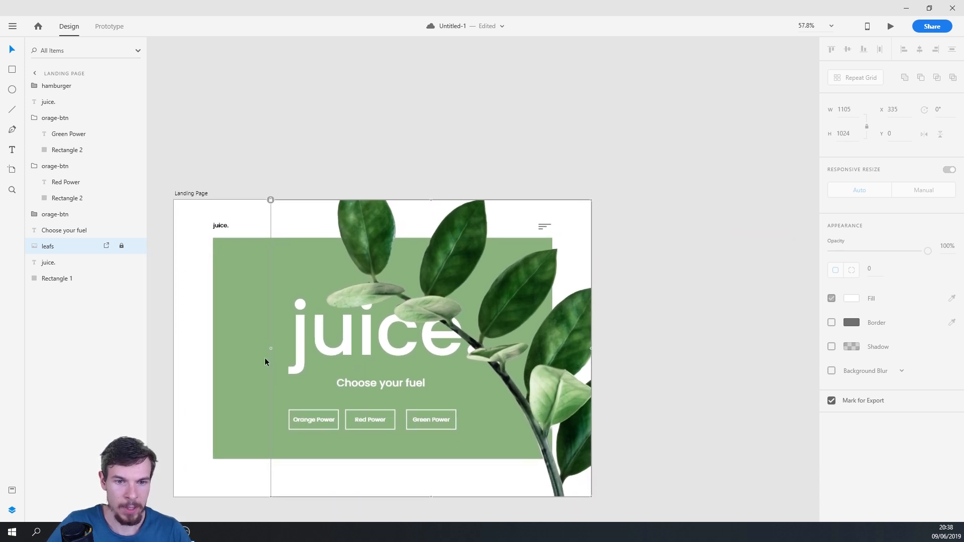
{"action": "left_click", "coordinate": [719, 310]}
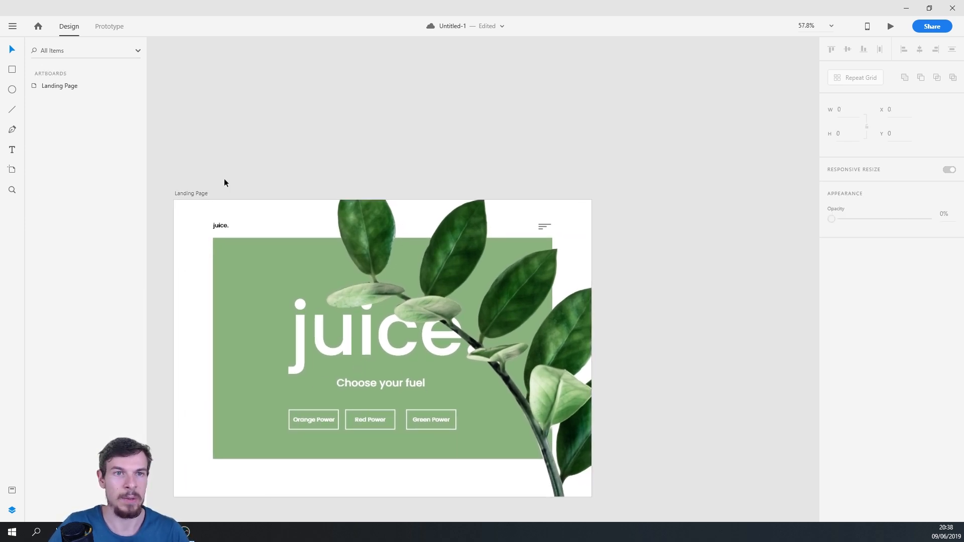
{"action": "left_click", "coordinate": [72, 87]}
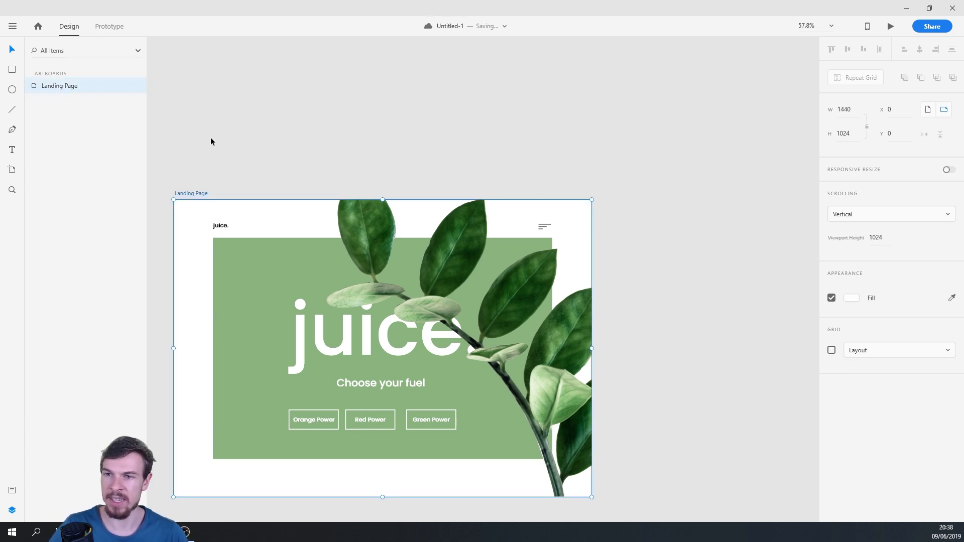
{"action": "left_click", "coordinate": [832, 350]}
Move the small "juice." logo text so its left edge aligns with the first grid column at X 140
{"action": "scroll", "coordinate": [387, 329], "scroll_direction": "up", "scroll_amount": 5}
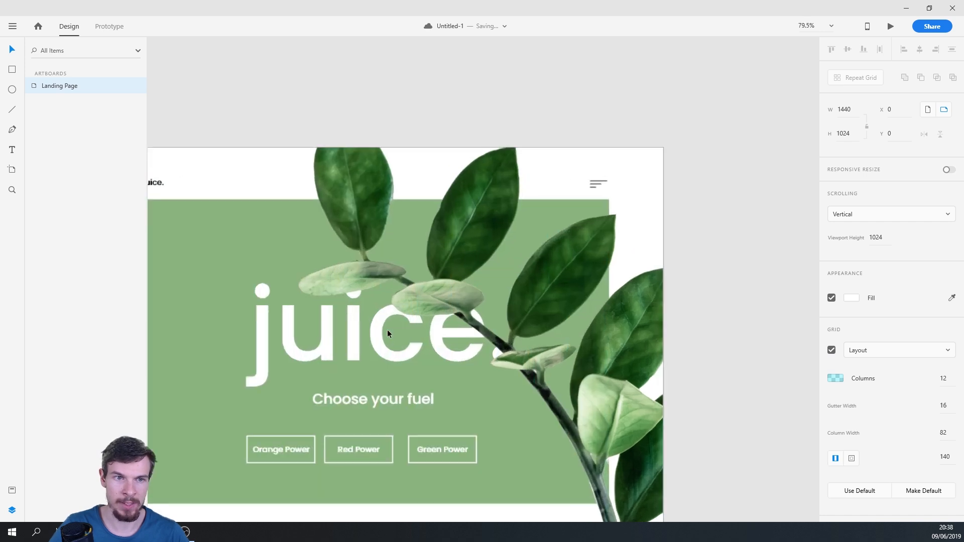
{"action": "left_click_drag", "start_coordinate": [563, 375], "coordinate": [585, 388]}
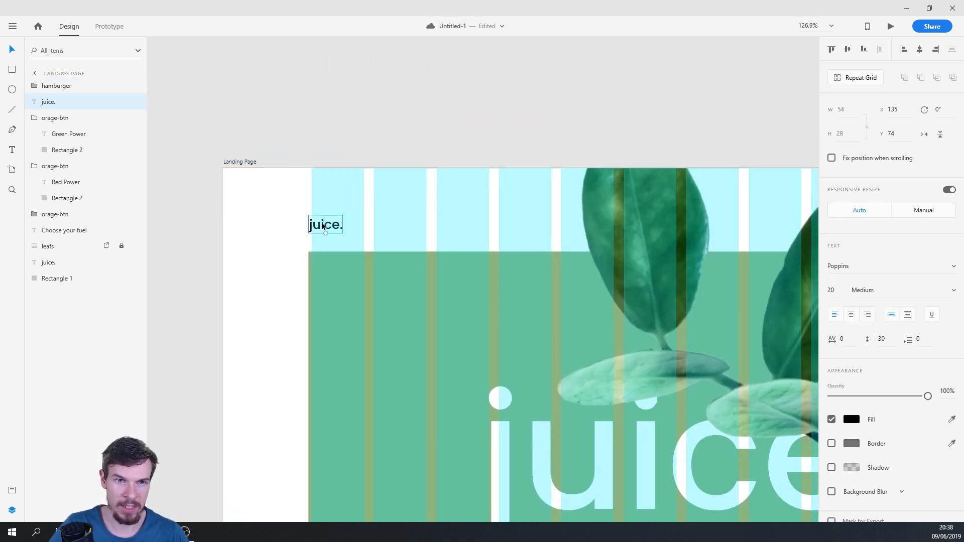
{"action": "left_click_drag", "start_coordinate": [325, 229], "coordinate": [330, 227]}
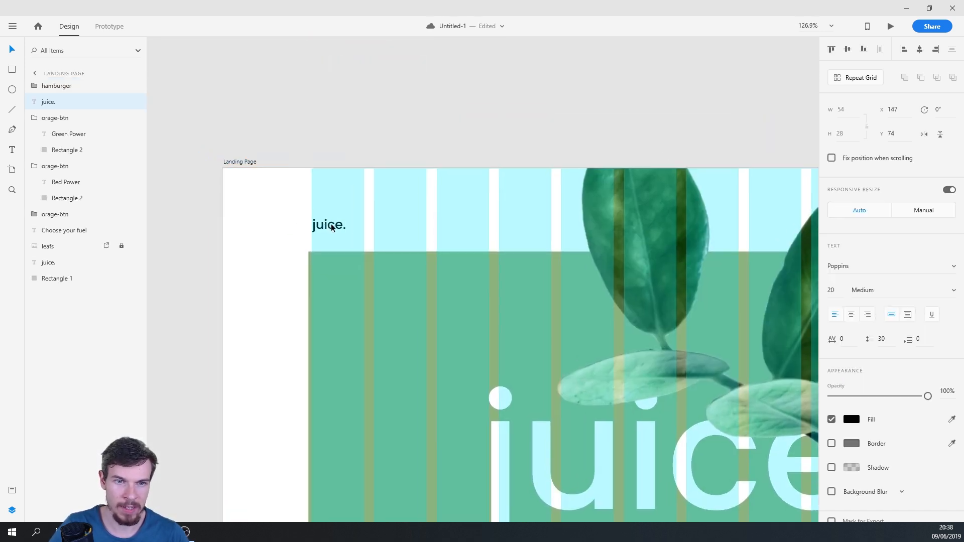
Resize the green block from its left side so that edge meets the first grid column at X 140
{"action": "scroll", "coordinate": [357, 293], "scroll_direction": "down", "scroll_amount": 3}
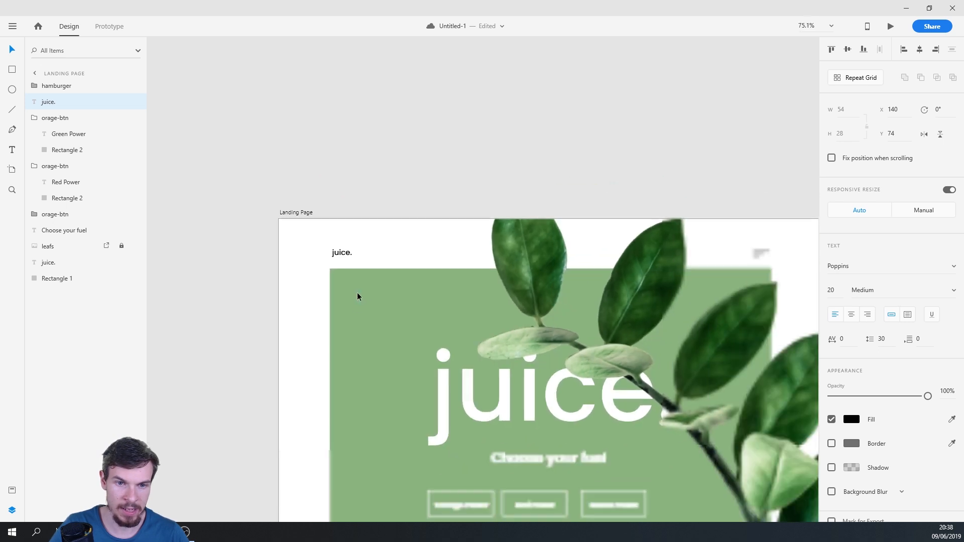
{"action": "left_click", "coordinate": [331, 337]}
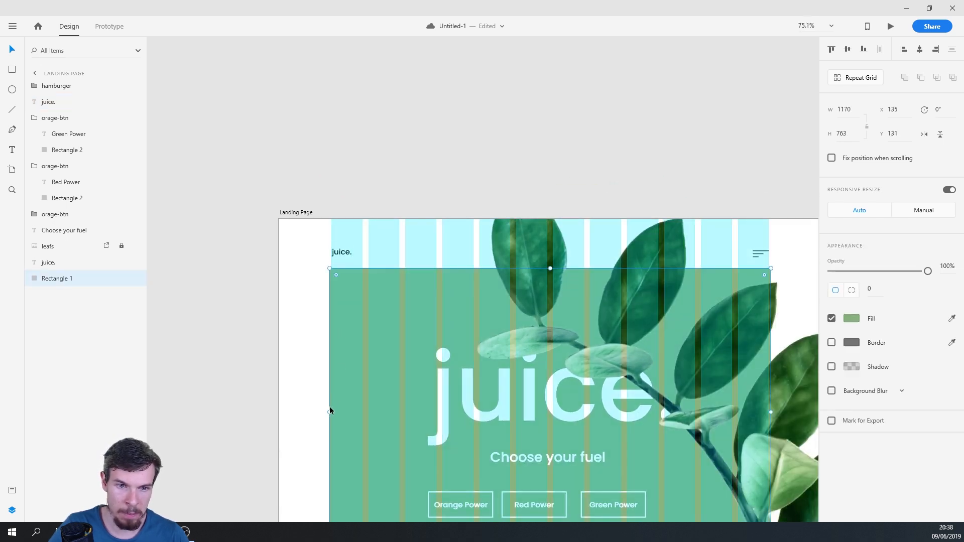
{"action": "left_click_drag", "start_coordinate": [329, 412], "coordinate": [332, 412]}
{"action": "left_click_drag", "start_coordinate": [611, 338], "coordinate": [397, 313]}
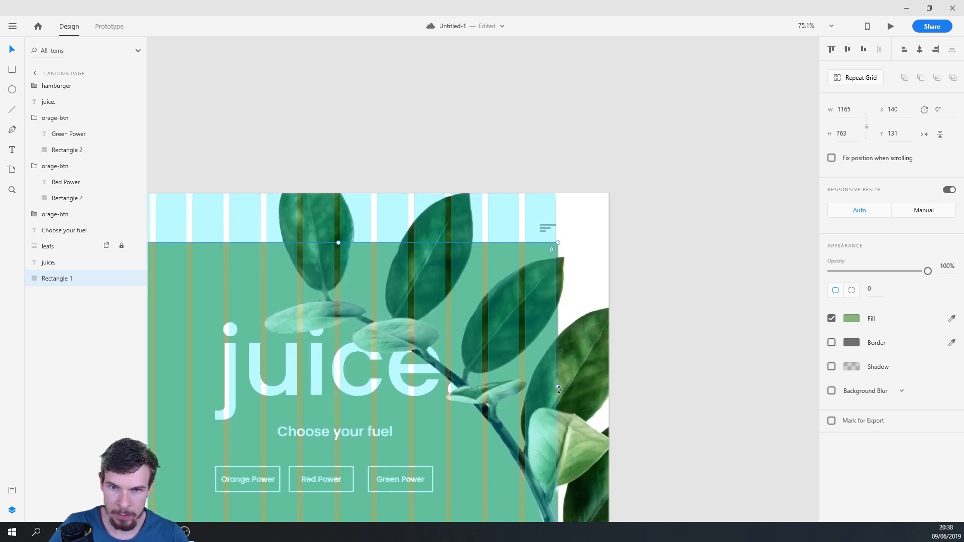
Narrow the green block from its outer side to a width of 1160 so its edge meets the last grid column
{"action": "scroll", "coordinate": [562, 234], "scroll_direction": "up", "scroll_amount": 5}
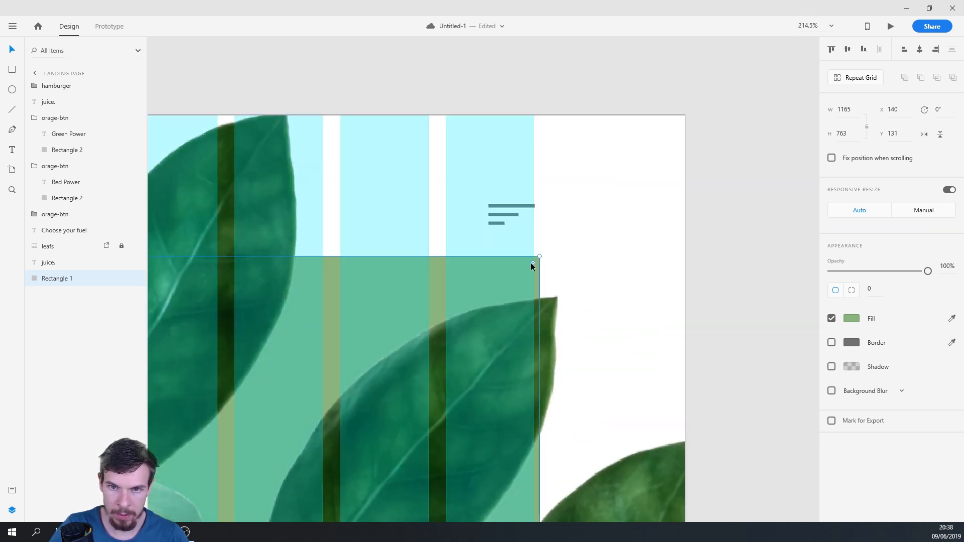
{"action": "scroll", "coordinate": [533, 442], "scroll_direction": "down", "scroll_amount": 5}
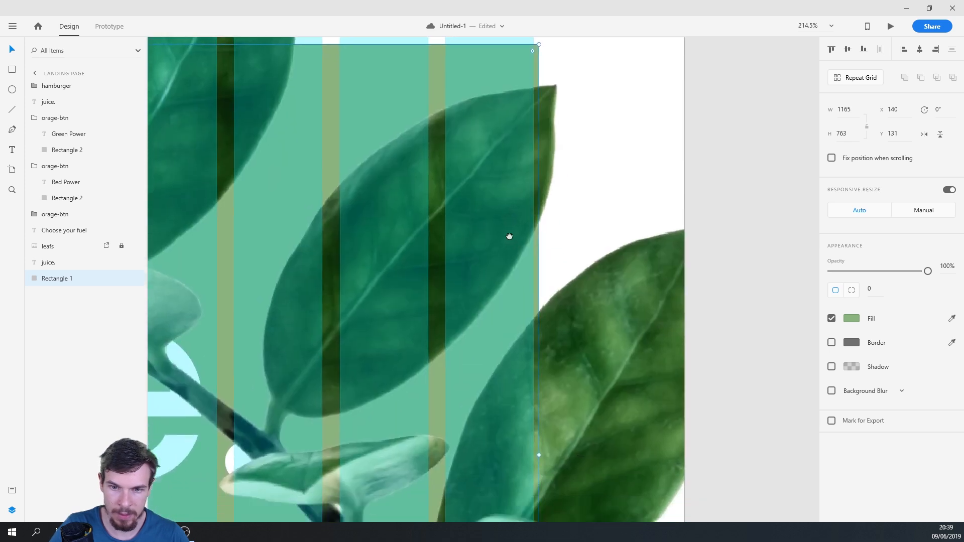
{"action": "left_click_drag", "start_coordinate": [537, 443], "coordinate": [530, 444]}
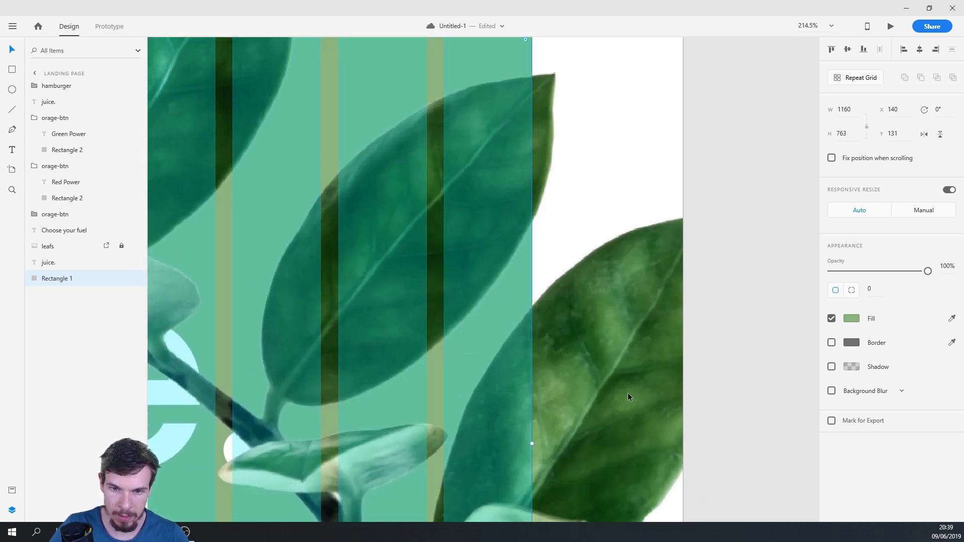
Move the hamburger group so its left edge aligns with the start of the last grid column at X 1218
{"action": "scroll", "coordinate": [552, 437], "scroll_direction": "up", "scroll_amount": 6}
{"action": "left_click", "coordinate": [474, 279]}
{"action": "left_click", "coordinate": [483, 283]}
{"action": "left_click", "coordinate": [458, 282]}
{"action": "left_click", "coordinate": [484, 283]}
{"action": "left_click", "coordinate": [472, 288]}
{"action": "left_click", "coordinate": [483, 281]}
{"action": "left_click_drag", "start_coordinate": [481, 284], "coordinate": [437, 289]}
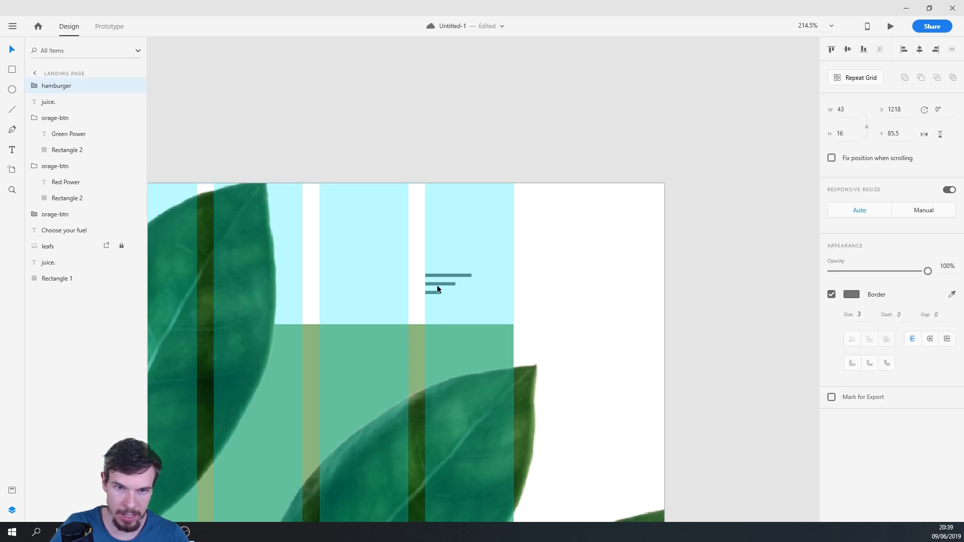
With the layout grid on, snap the three flavour buttons' left edges to grid columns, then shift them together towards the centre of the block
{"action": "scroll", "coordinate": [462, 346], "scroll_direction": "down", "scroll_amount": 10, "text": "ctrl"}
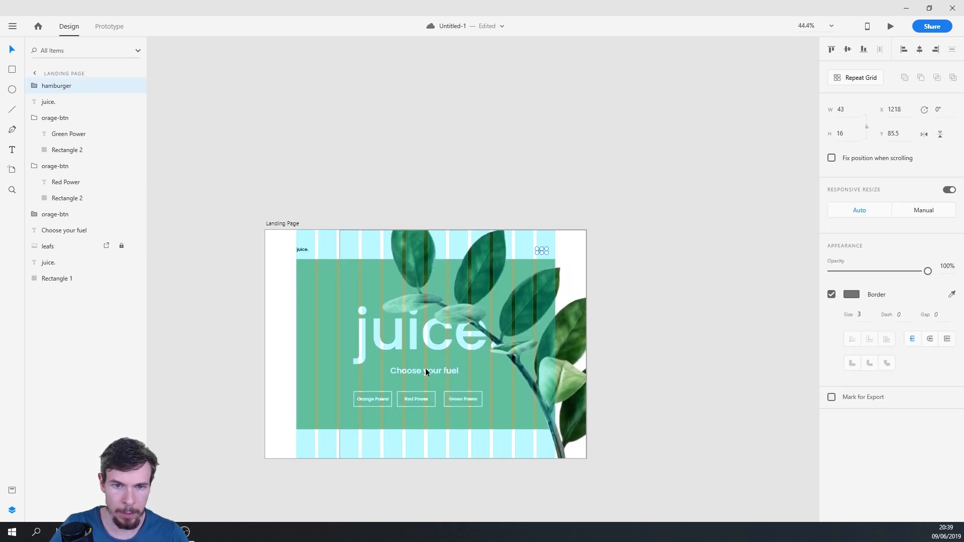
{"action": "scroll", "coordinate": [426, 369], "scroll_direction": "up", "scroll_amount": 6, "text": "ctrl"}
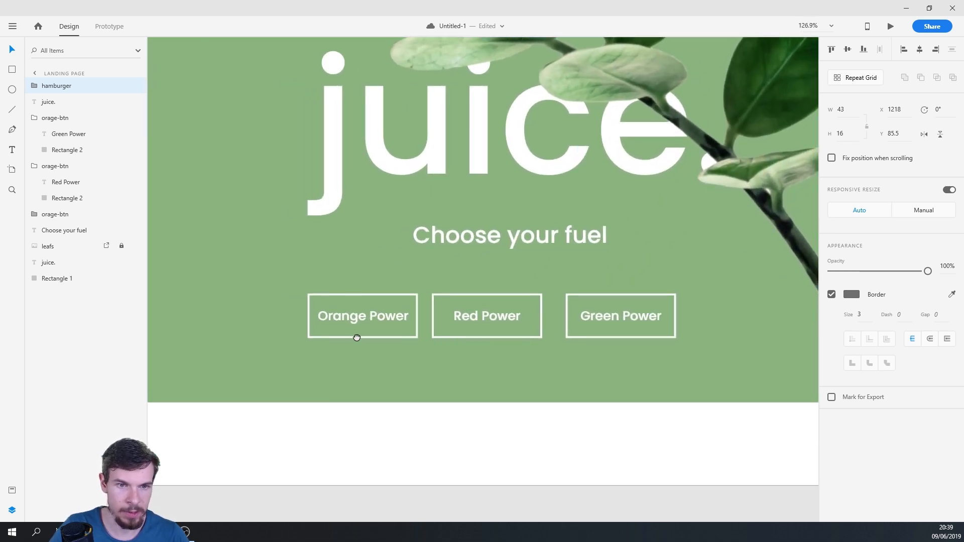
{"action": "key", "text": "ctrl+shift+apostrophe"}
{"action": "left_click_drag", "start_coordinate": [358, 316], "coordinate": [317, 314]}
{"action": "left_click_drag", "start_coordinate": [480, 318], "coordinate": [441, 315]}
{"action": "left_click_drag", "start_coordinate": [625, 318], "coordinate": [571, 315]}
{"action": "left_click", "coordinate": [444, 318], "text": "shift"}
{"action": "left_click", "coordinate": [331, 315], "text": "shift"}
{"action": "left_click_drag", "start_coordinate": [323, 315], "coordinate": [380, 315]}
Widen the Green Power, Red Power and Orange Power buttons so their right edges meet the grid columns, with Red Power 176.5 wide
{"action": "left_click_drag", "start_coordinate": [696, 315], "coordinate": [702, 317]}
{"action": "left_click", "coordinate": [566, 318]}
{"action": "left_click", "coordinate": [573, 315]}
{"action": "left_click_drag", "start_coordinate": [573, 315], "coordinate": [579, 315]}
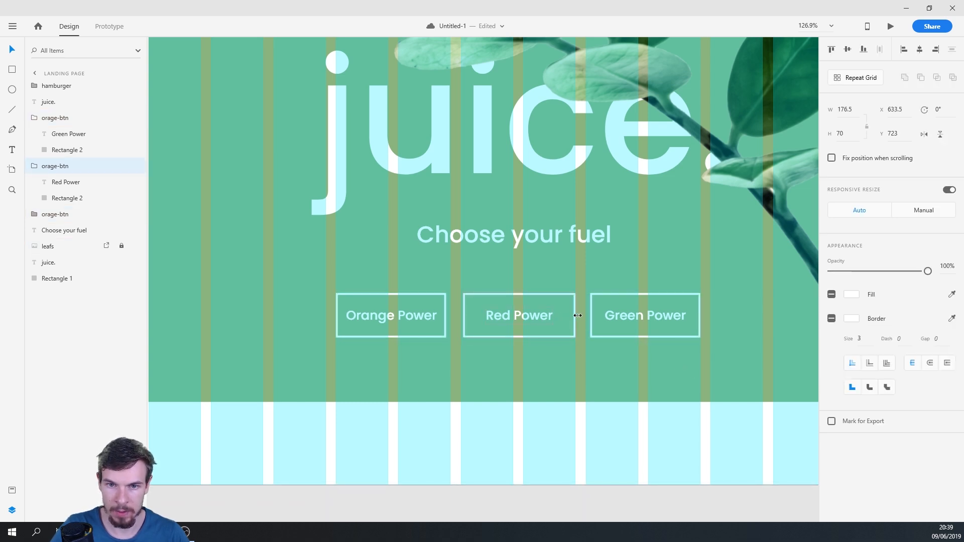
{"action": "left_click", "coordinate": [444, 312]}
{"action": "left_click_drag", "start_coordinate": [446, 315], "coordinate": [451, 315]}
{"action": "left_click", "coordinate": [576, 387]}
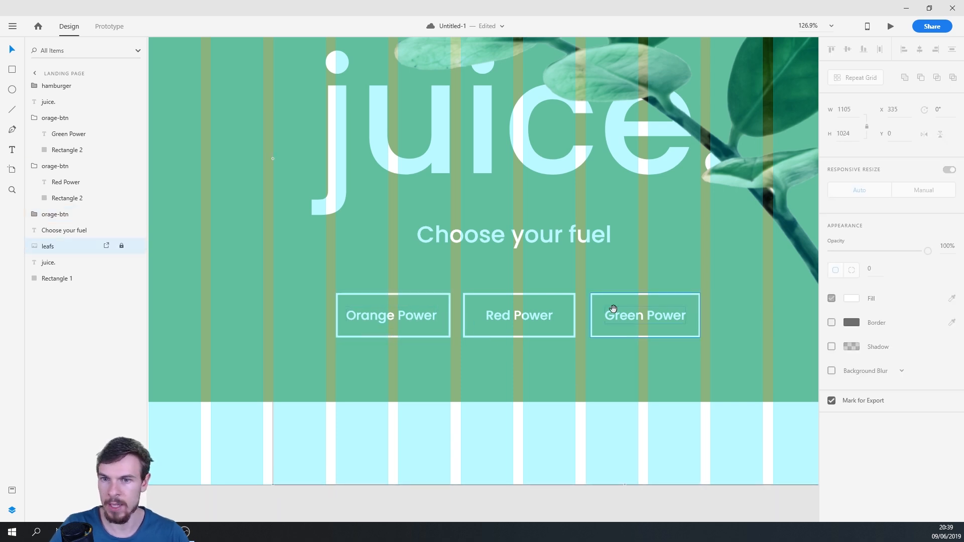
{"action": "left_click_drag", "start_coordinate": [553, 310], "coordinate": [467, 378]}
{"action": "scroll", "coordinate": [437, 346], "scroll_direction": "up", "scroll_amount": 1}
{"action": "left_click", "coordinate": [410, 315]}
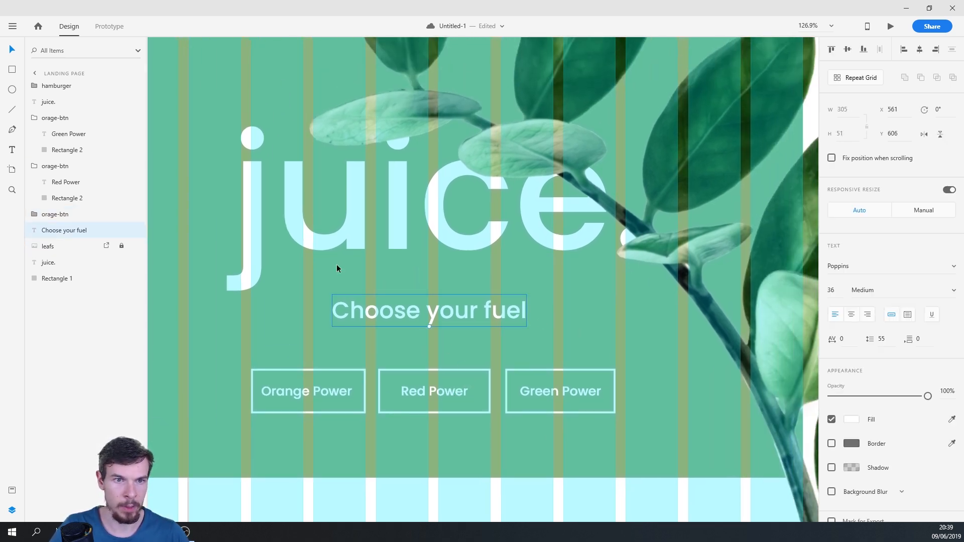
{"action": "scroll", "coordinate": [376, 237], "scroll_direction": "up", "scroll_amount": 2}
{"action": "left_click", "coordinate": [397, 233]}
{"action": "scroll", "coordinate": [396, 246], "scroll_direction": "down", "scroll_amount": 4}
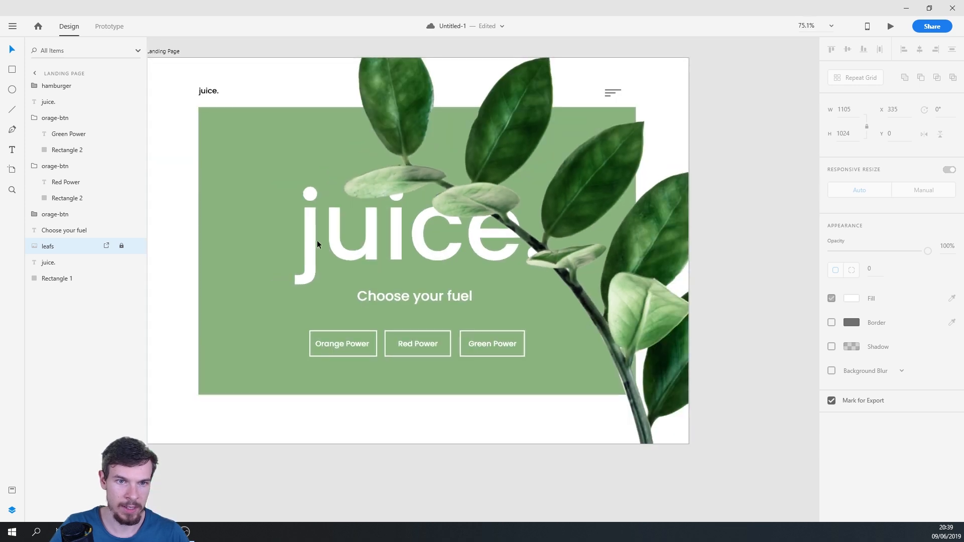
Lock the green block layer, Rectangle 1
{"action": "left_click_drag", "start_coordinate": [317, 241], "coordinate": [315, 242]}
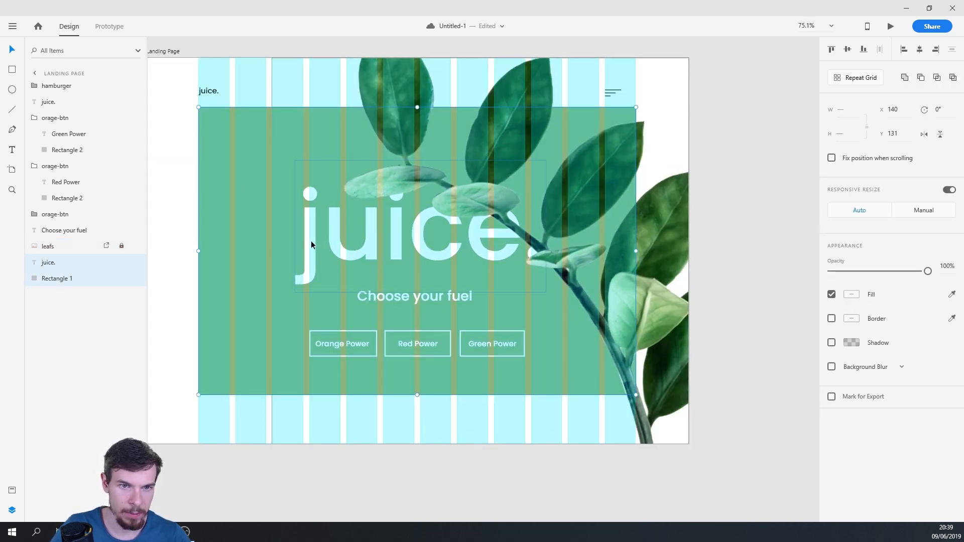
{"action": "left_click", "coordinate": [308, 263]}
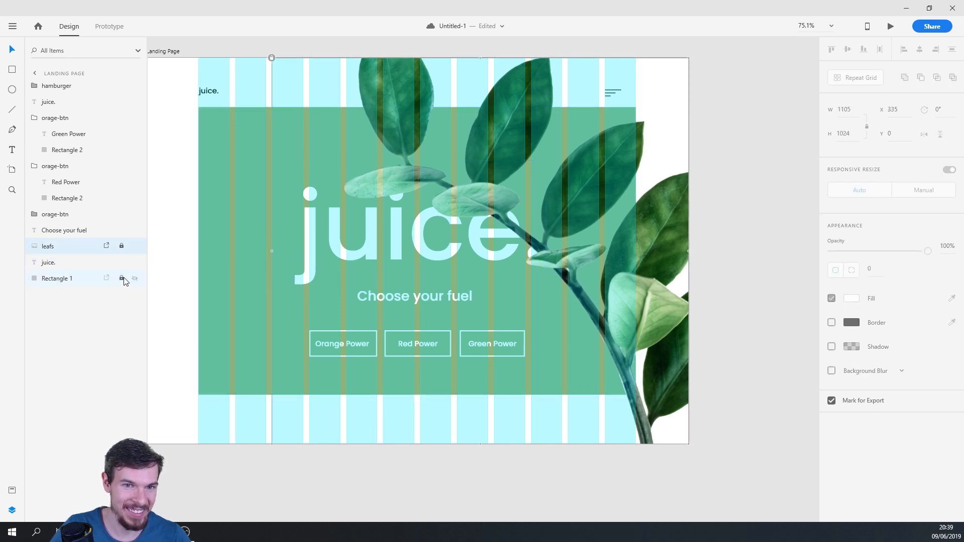
{"action": "scroll", "coordinate": [303, 247], "scroll_direction": "up", "scroll_amount": 5}
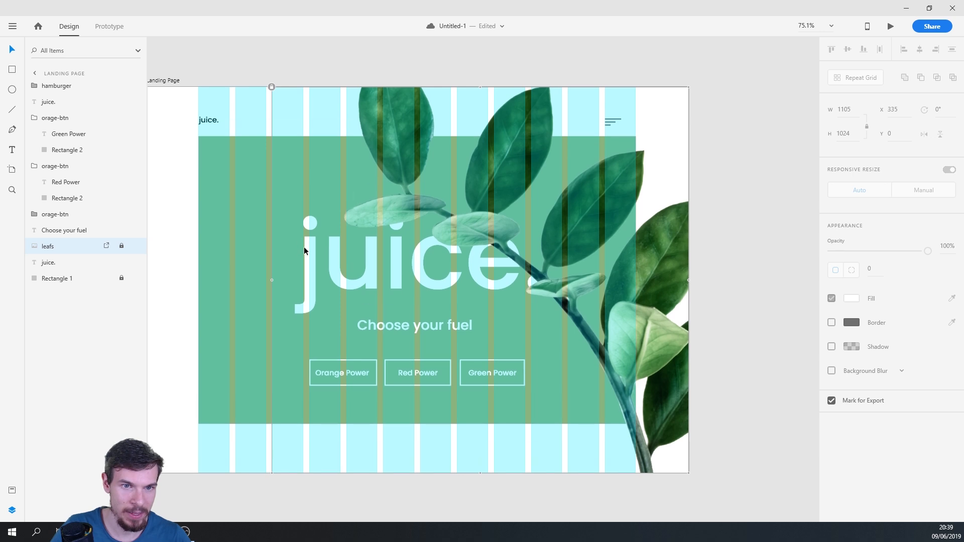
Examine how the large "juice." title sits within the green block and how the page looks without the layout grid
{"action": "left_click", "coordinate": [299, 269]}
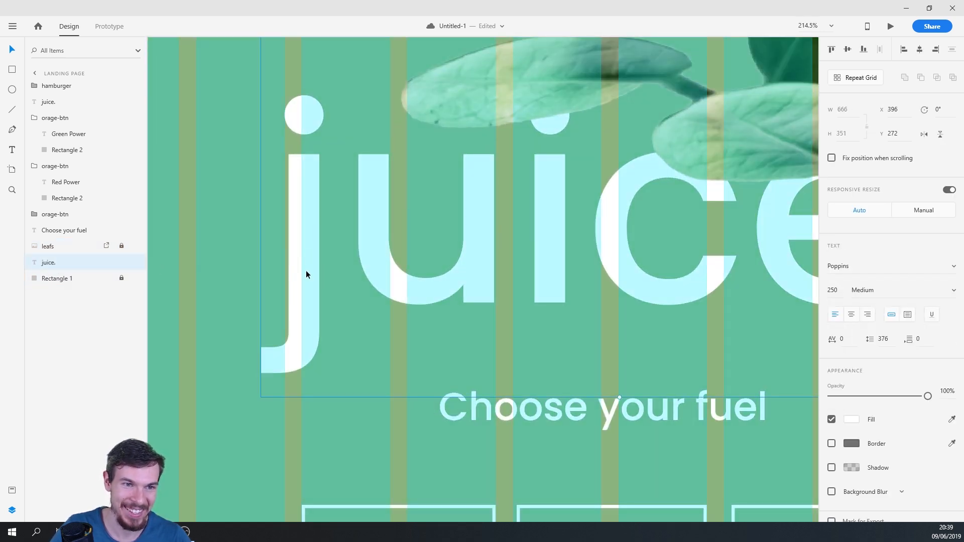
{"action": "scroll", "coordinate": [270, 206], "scroll_direction": "down", "scroll_amount": 5}
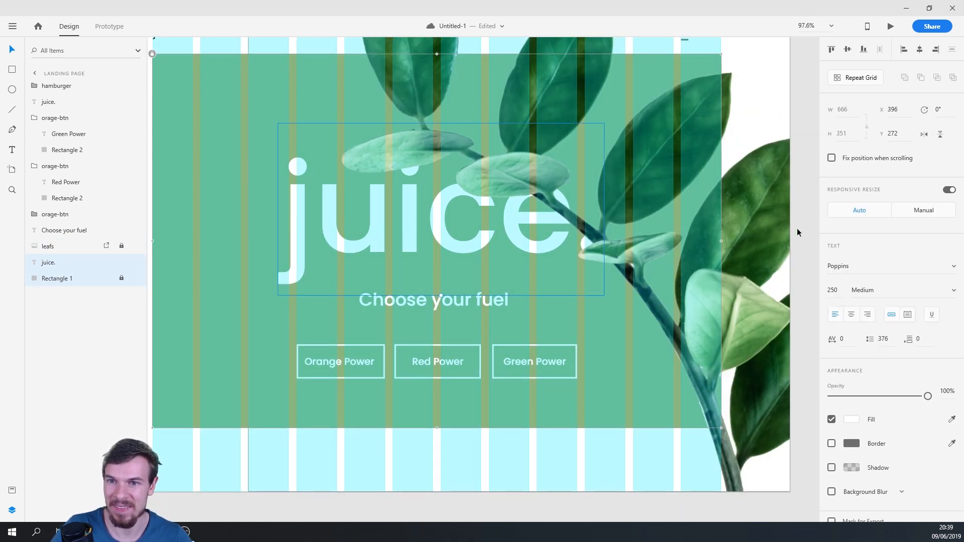
{"action": "left_click", "coordinate": [722, 241]}
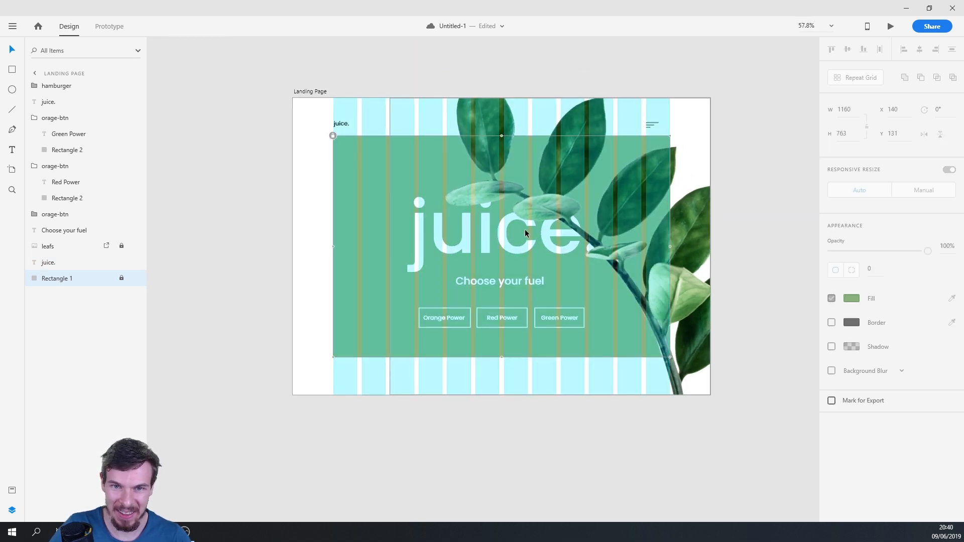
{"action": "scroll", "coordinate": [527, 232], "scroll_direction": "up", "scroll_amount": 5}
{"action": "left_click", "coordinate": [346, 232]}
{"action": "scroll", "coordinate": [531, 255], "scroll_direction": "down", "scroll_amount": 5}
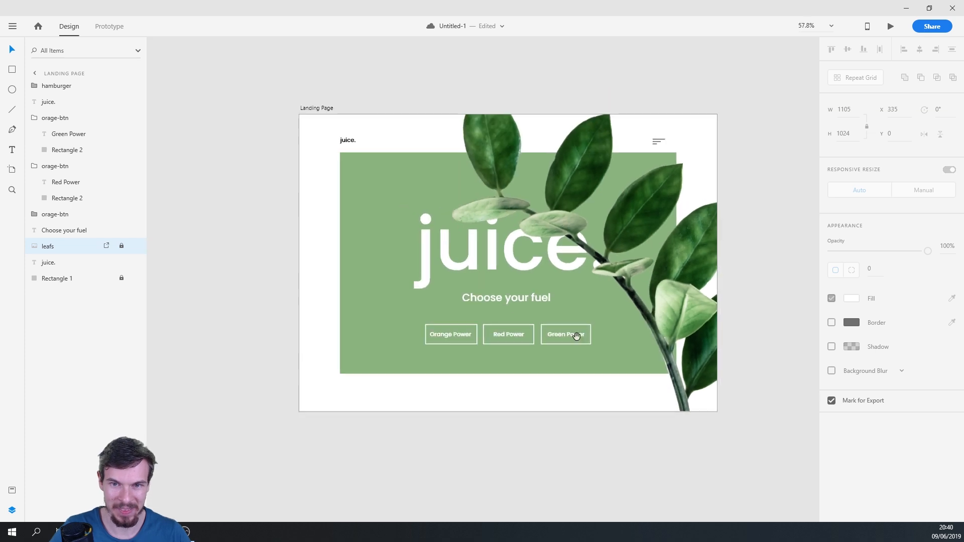
{"action": "scroll", "coordinate": [459, 413], "scroll_direction": "down", "scroll_amount": 7}
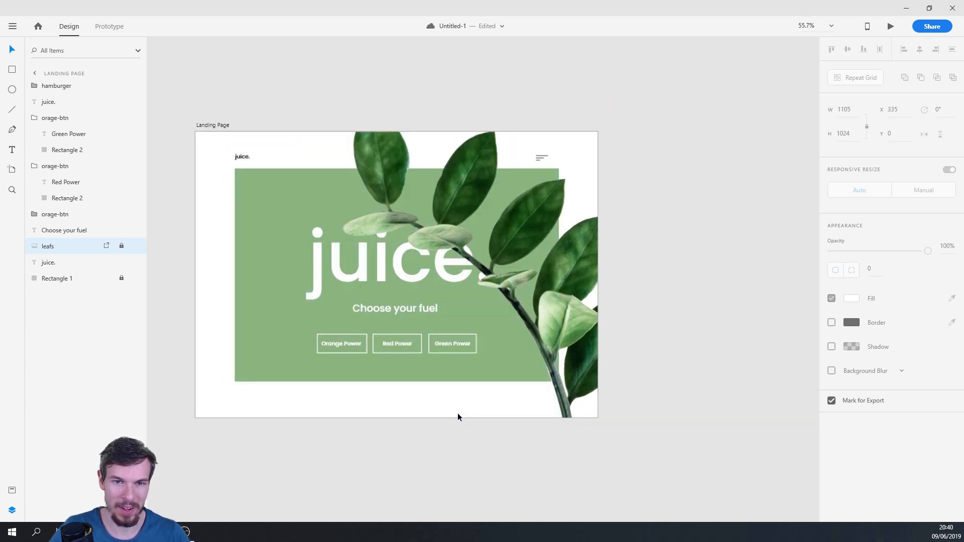
{"action": "left_click_drag", "start_coordinate": [448, 412], "coordinate": [422, 362]}
{"action": "scroll", "coordinate": [424, 361], "scroll_direction": "up", "scroll_amount": 5}
Return to the artboard list, select the Landing Page artboard and turn off its layout grid
{"action": "key", "text": "ctrl+shift+apostrophe"}
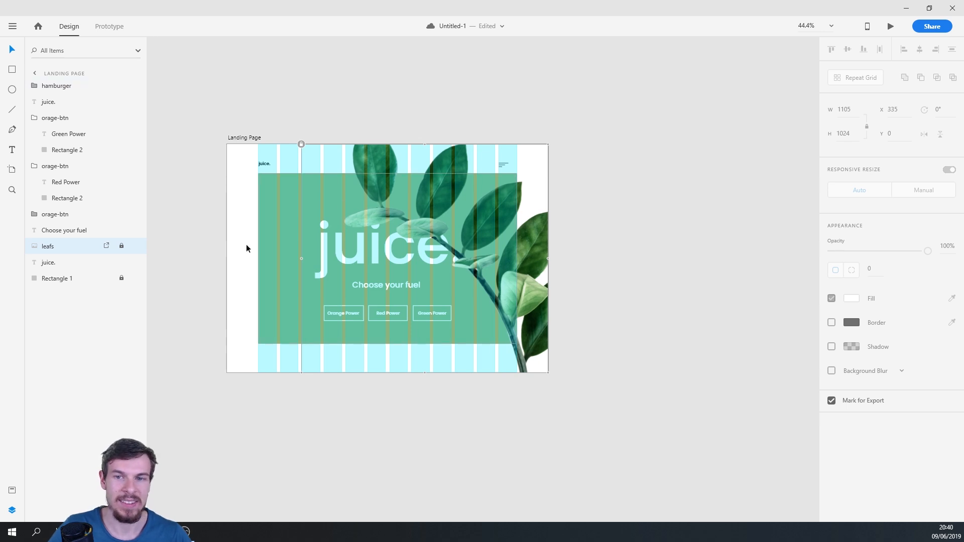
{"action": "left_click", "coordinate": [65, 279]}
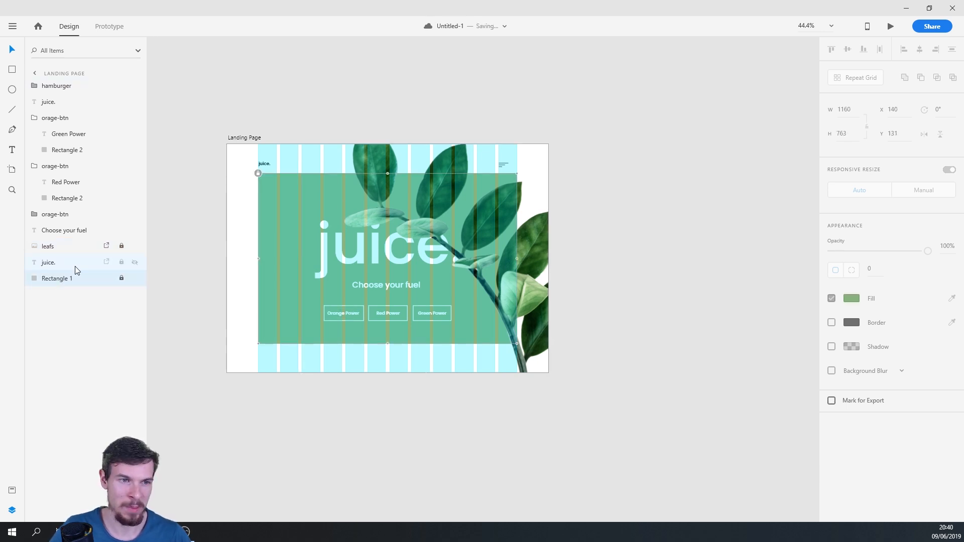
{"action": "left_click", "coordinate": [38, 75]}
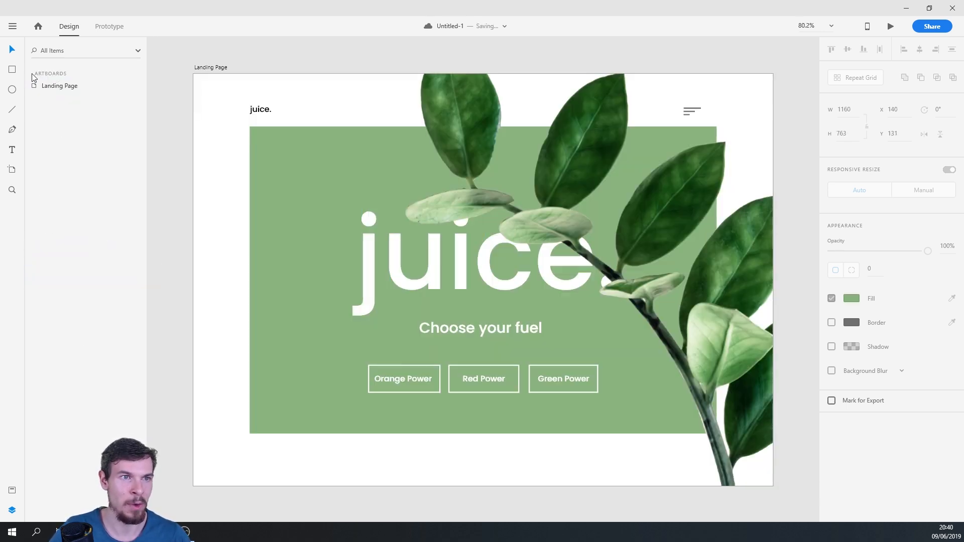
{"action": "left_click", "coordinate": [832, 351]}
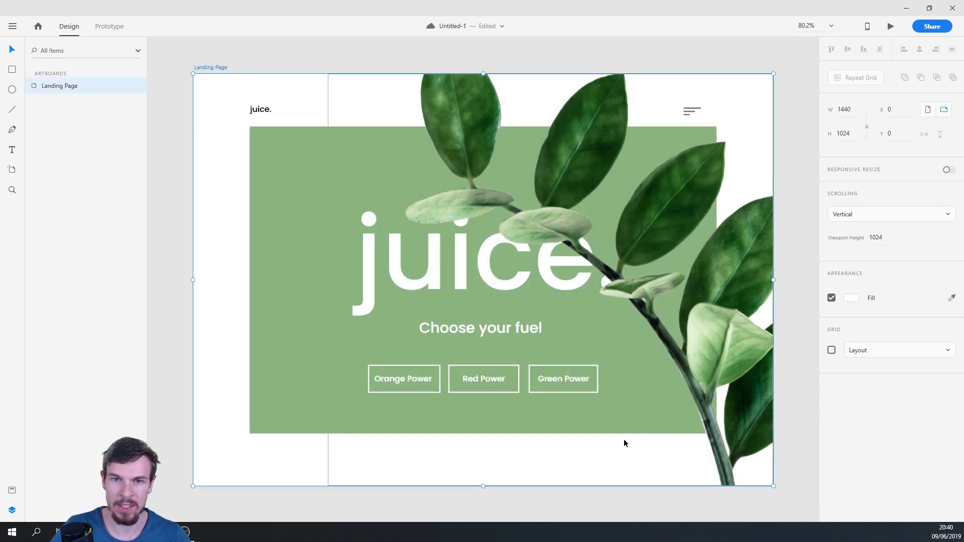
Review the finished Landing Page design, both as a whole and around the flavour buttons
{"action": "scroll", "coordinate": [623, 439], "scroll_direction": "down", "scroll_amount": 6}
{"action": "left_click_drag", "start_coordinate": [553, 395], "coordinate": [399, 324]}
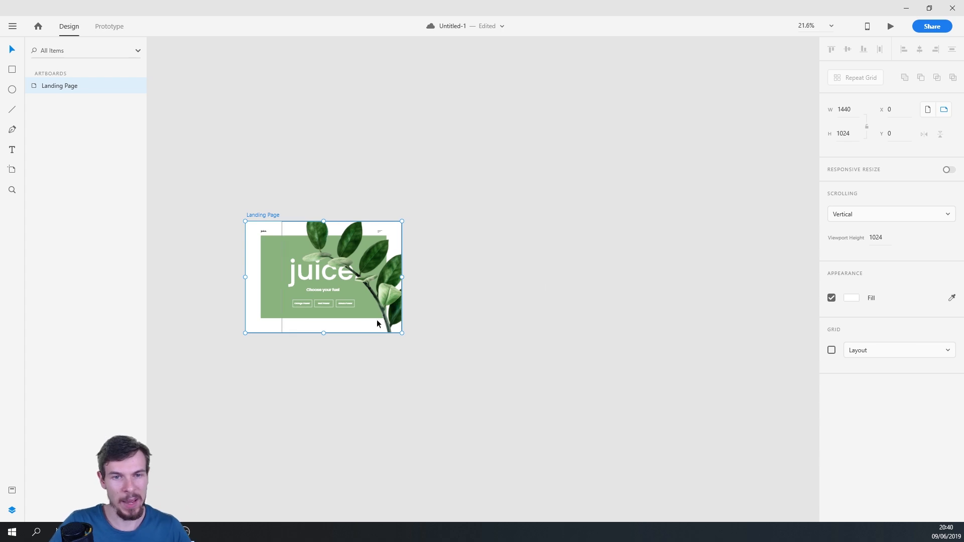
{"action": "scroll", "coordinate": [352, 315], "scroll_direction": "up", "scroll_amount": 4}
{"action": "scroll", "coordinate": [399, 313], "scroll_direction": "up", "scroll_amount": 3}
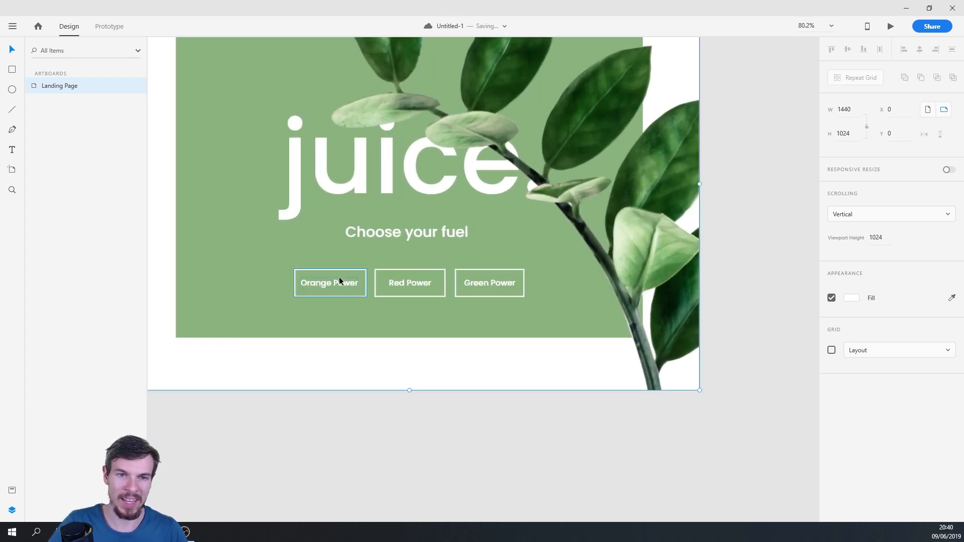
{"action": "scroll", "coordinate": [603, 301], "scroll_direction": "down", "scroll_amount": 3}
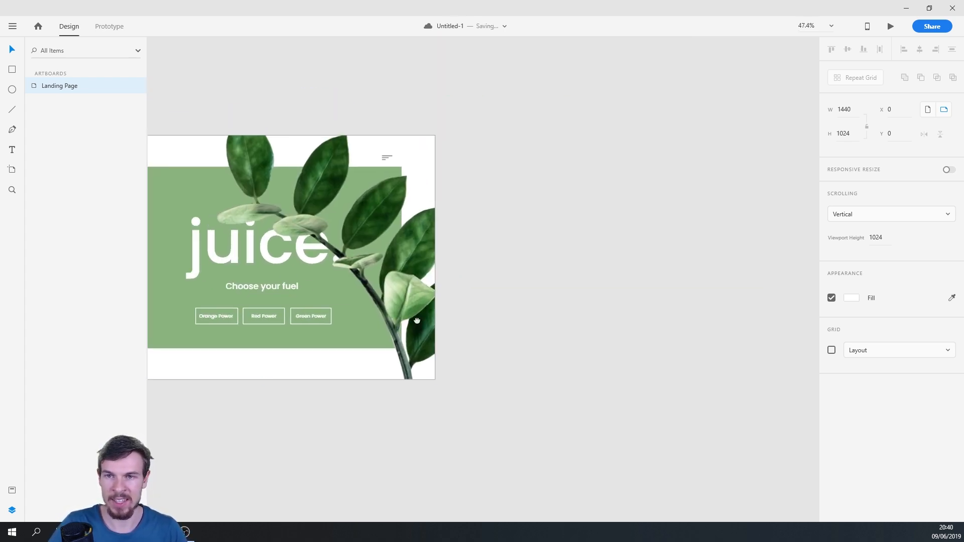
{"action": "scroll", "coordinate": [577, 236], "scroll_direction": "down", "scroll_amount": 2}
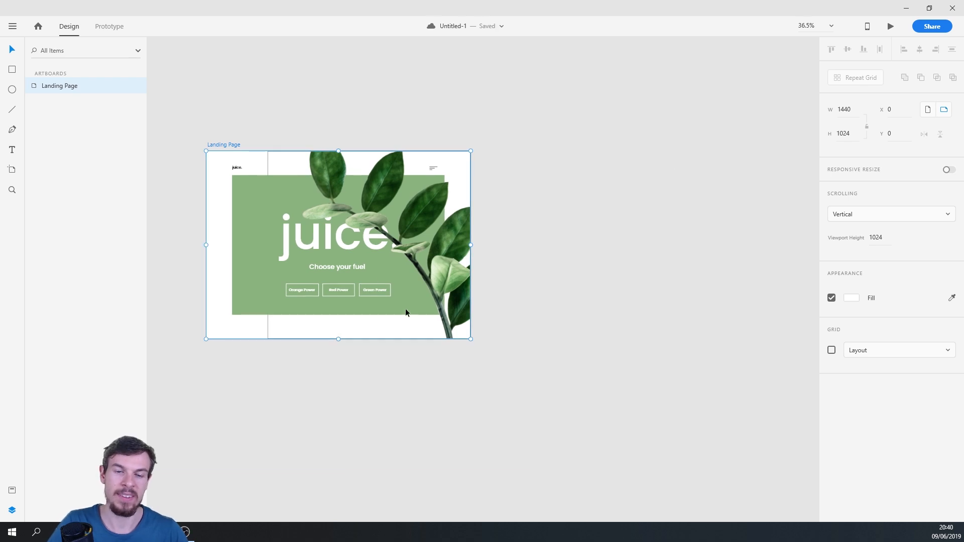
{"action": "scroll", "coordinate": [362, 297], "scroll_direction": "up", "scroll_amount": 2}
{"action": "scroll", "coordinate": [370, 297], "scroll_direction": "down", "scroll_amount": 5}
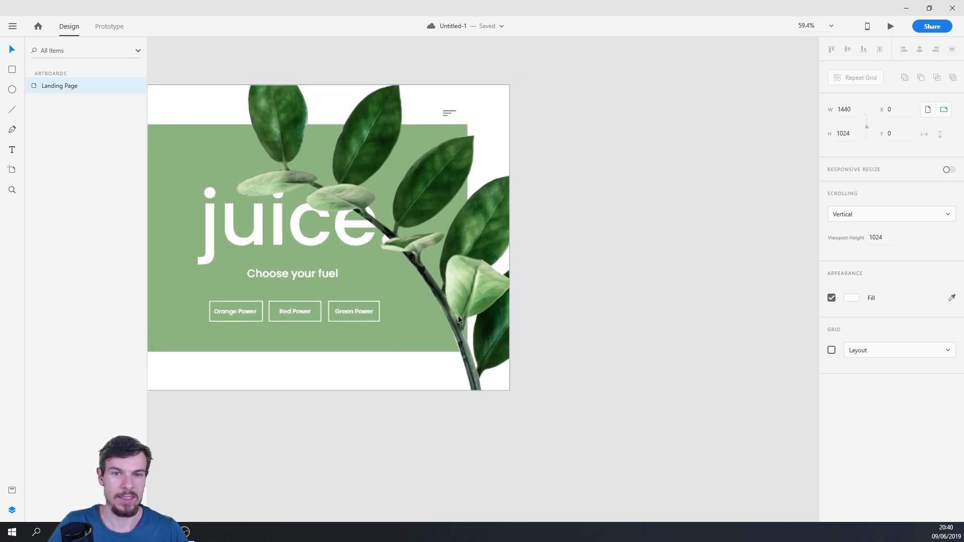
{"action": "left_click_drag", "start_coordinate": [554, 321], "coordinate": [493, 321]}
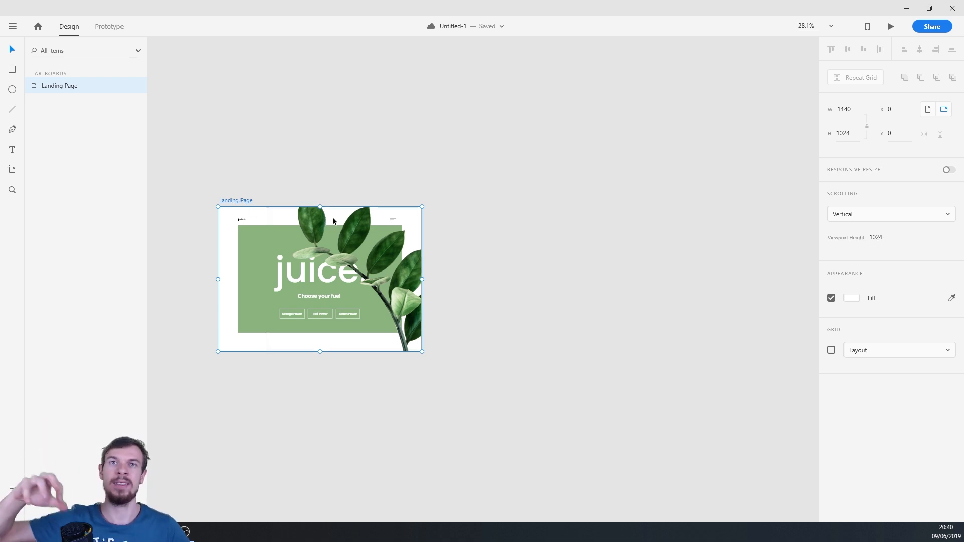
Duplicate the Landing Page artboard and open the layers of the copy
{"action": "key", "text": "ctrl+d"}
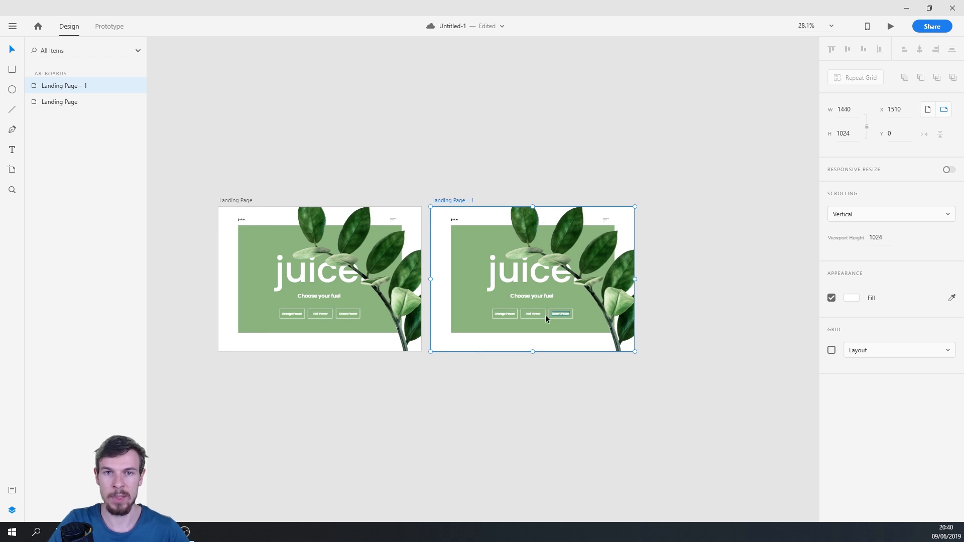
{"action": "scroll", "coordinate": [549, 316], "scroll_direction": "up", "scroll_amount": 2}
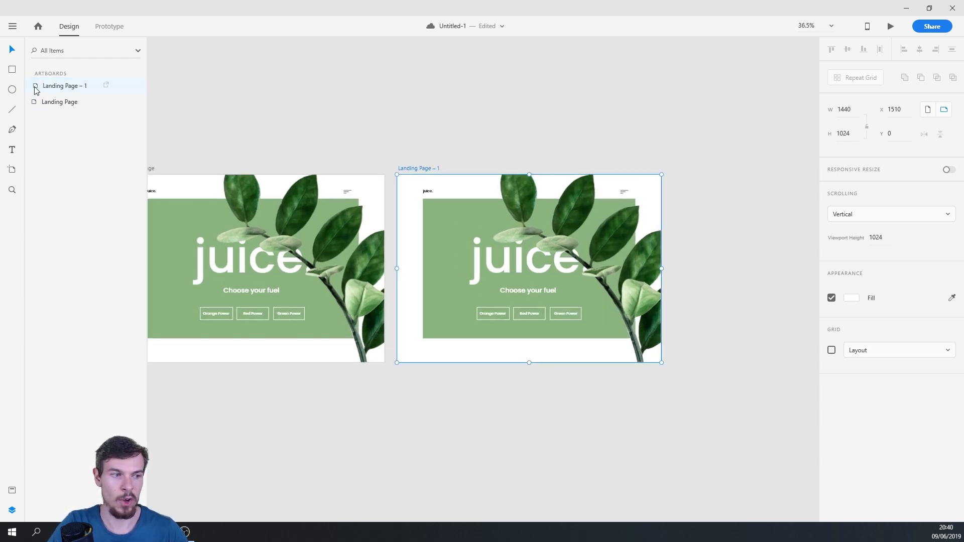
{"action": "double_click", "coordinate": [35, 90]}
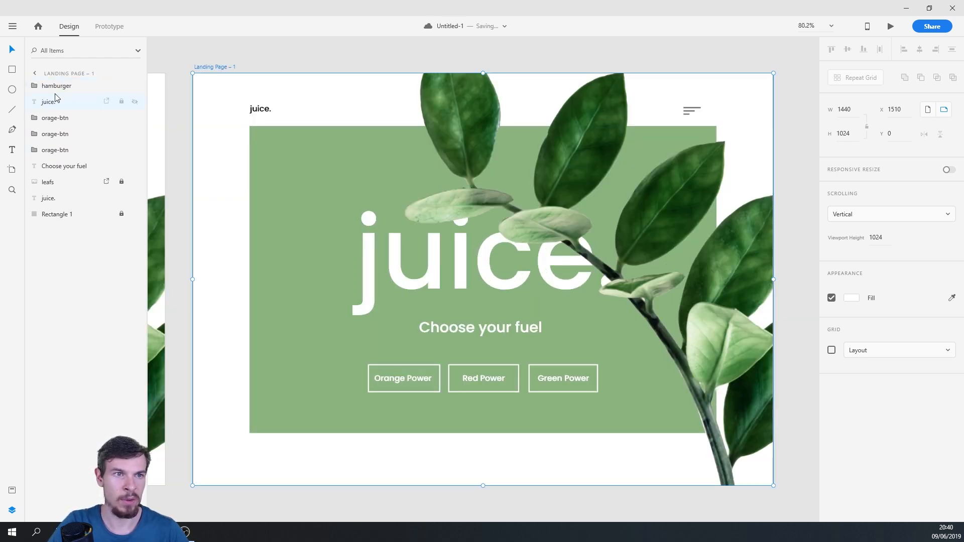
Empty the copied artboard by deleting all its layers, unlocking leafs and Rectangle 1 so they can be removed too
{"action": "left_click", "coordinate": [56, 86]}
{"action": "left_click", "coordinate": [61, 213], "text": "shift"}
{"action": "key", "text": "Delete"}
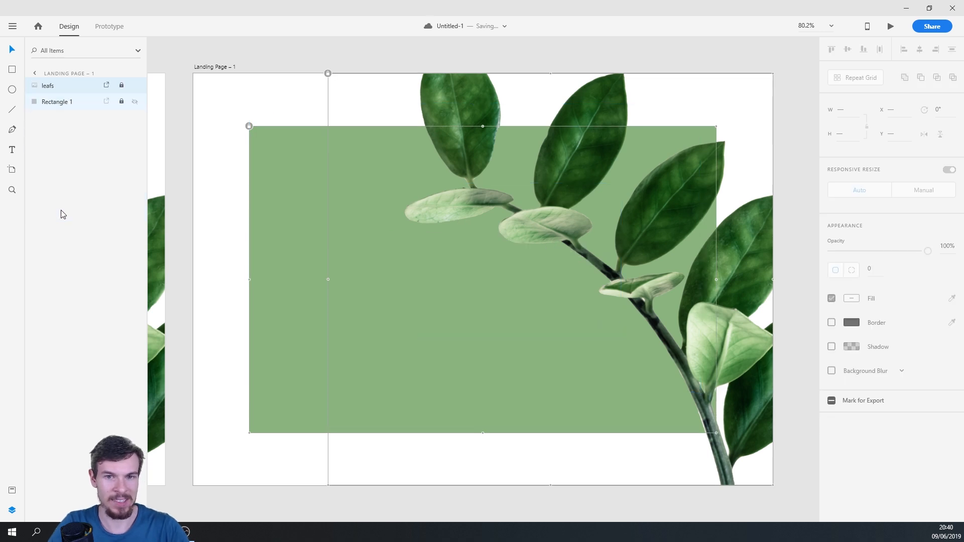
{"action": "left_click", "coordinate": [122, 86]}
{"action": "left_click", "coordinate": [121, 102]}
{"action": "left_click", "coordinate": [70, 86]}
{"action": "key", "text": "Delete"}
{"action": "left_click", "coordinate": [66, 85]}
{"action": "key", "text": "Delete"}
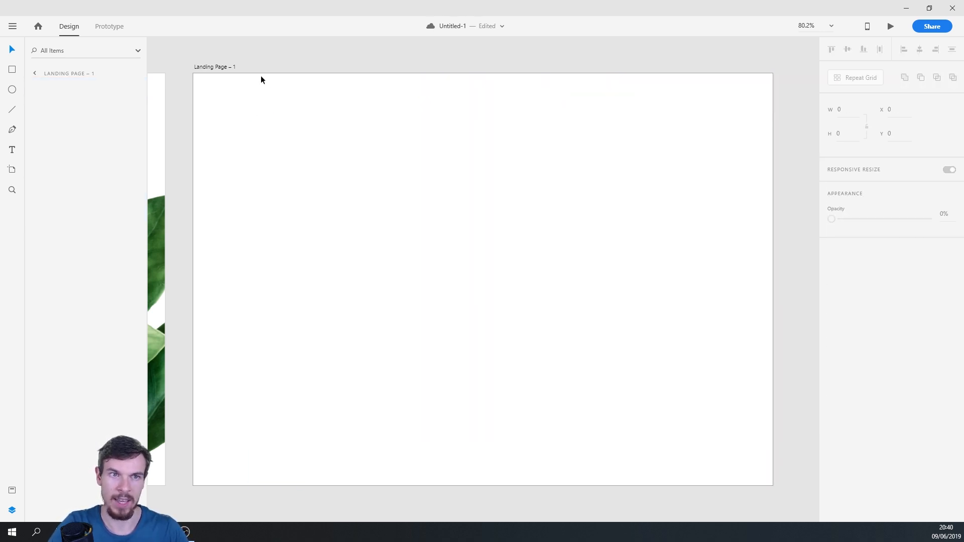
{"action": "scroll", "coordinate": [293, 136], "scroll_direction": "down", "scroll_amount": 5}
{"action": "double_click", "coordinate": [266, 102]}
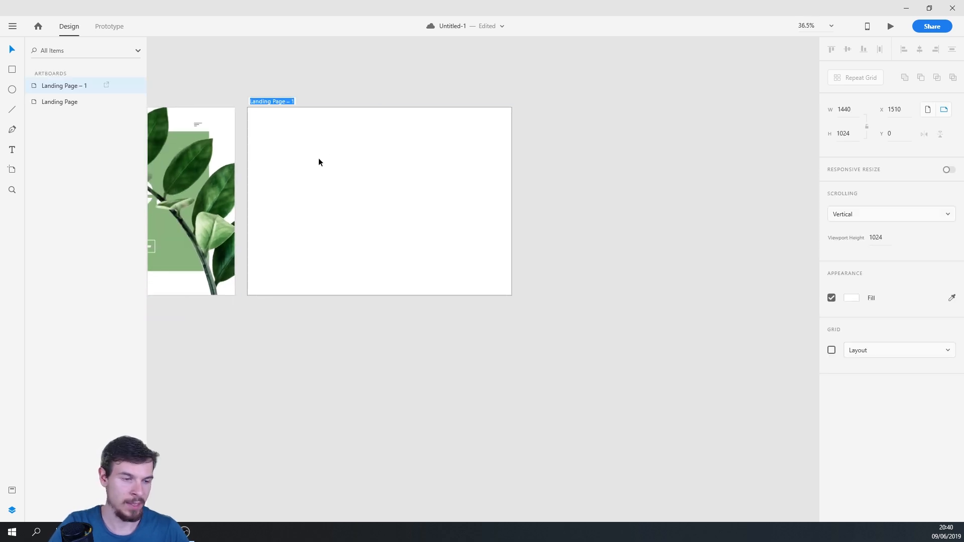
{"action": "key", "text": "Escape"}
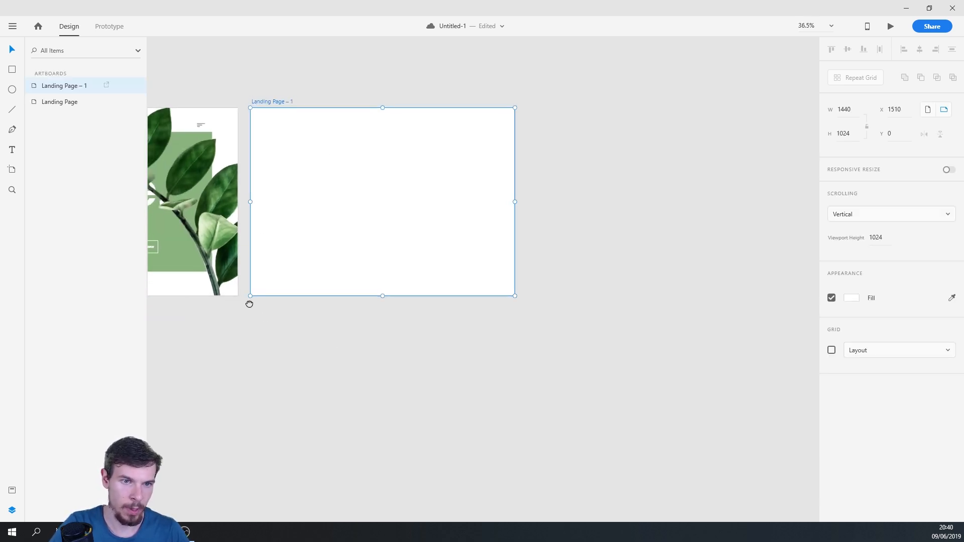
Rename the copied Landing Page artboard as Orange Power
{"action": "scroll", "coordinate": [239, 283], "scroll_direction": "up", "scroll_amount": 5}
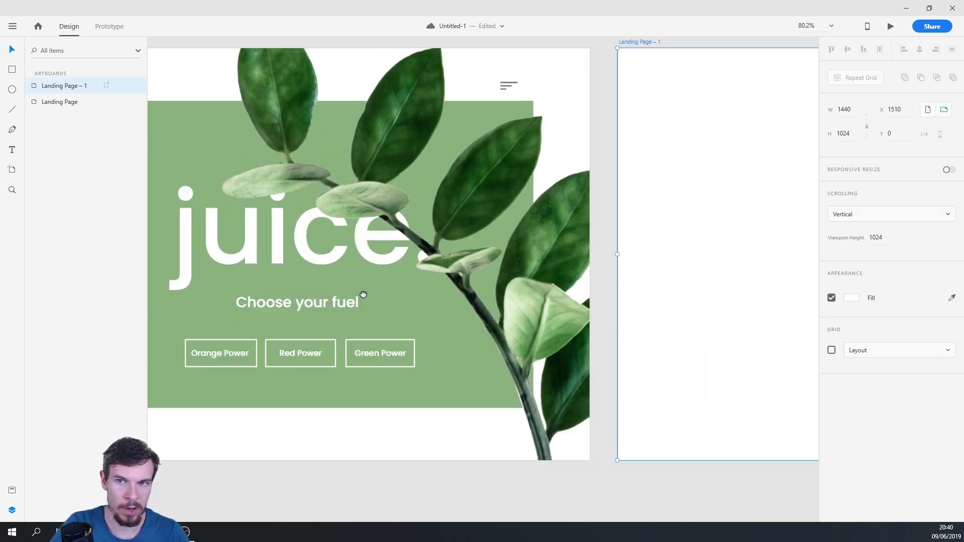
{"action": "left_click_drag", "start_coordinate": [363, 295], "coordinate": [198, 391]}
{"action": "double_click", "coordinate": [474, 137]}
{"action": "type", "text": "Orange Power"}
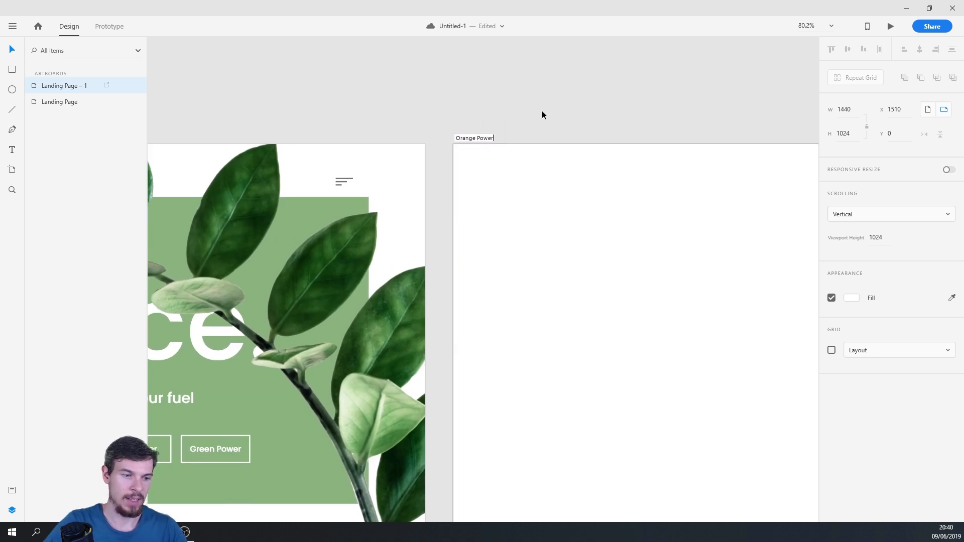
{"action": "key", "text": "Return"}
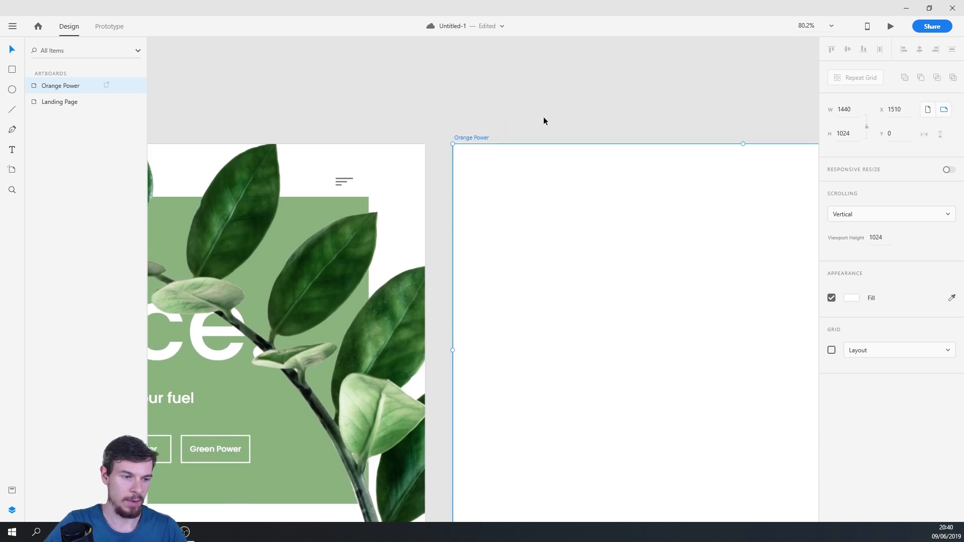
Bring the orange-juice image from the juice-ui folder onto the right half of the Orange Power artboard
{"action": "scroll", "coordinate": [538, 278], "scroll_direction": "down", "scroll_amount": 5}
{"action": "scroll", "coordinate": [439, 361], "scroll_direction": "down", "scroll_amount": 4}
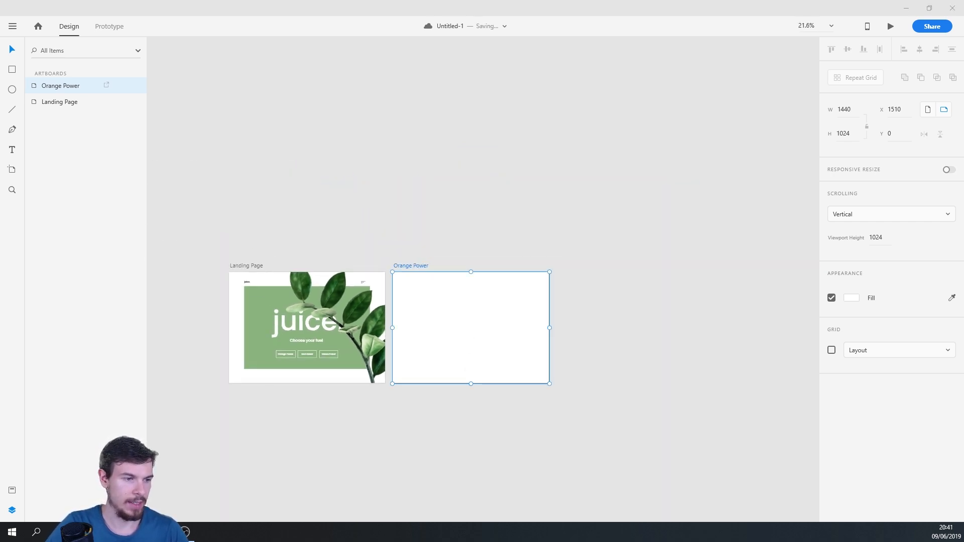
{"action": "scroll", "coordinate": [522, 367], "scroll_direction": "up", "scroll_amount": 3}
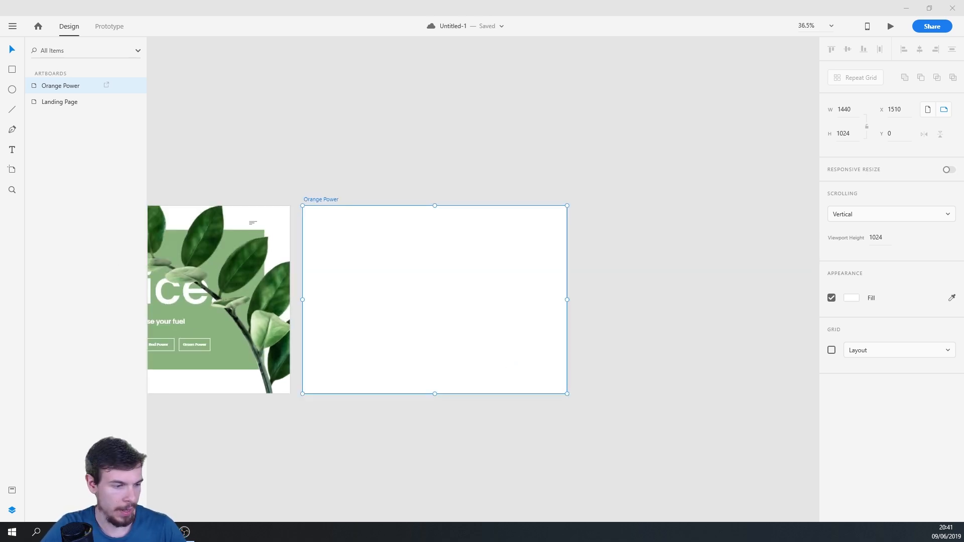
{"action": "key", "text": "alt+Tab"}
{"action": "left_click", "coordinate": [498, 204]}
{"action": "left_click_drag", "start_coordinate": [387, 128], "coordinate": [484, 254]}
{"action": "key", "text": "alt+Tab"}
{"action": "scroll", "coordinate": [568, 387], "scroll_direction": "up", "scroll_amount": 3}
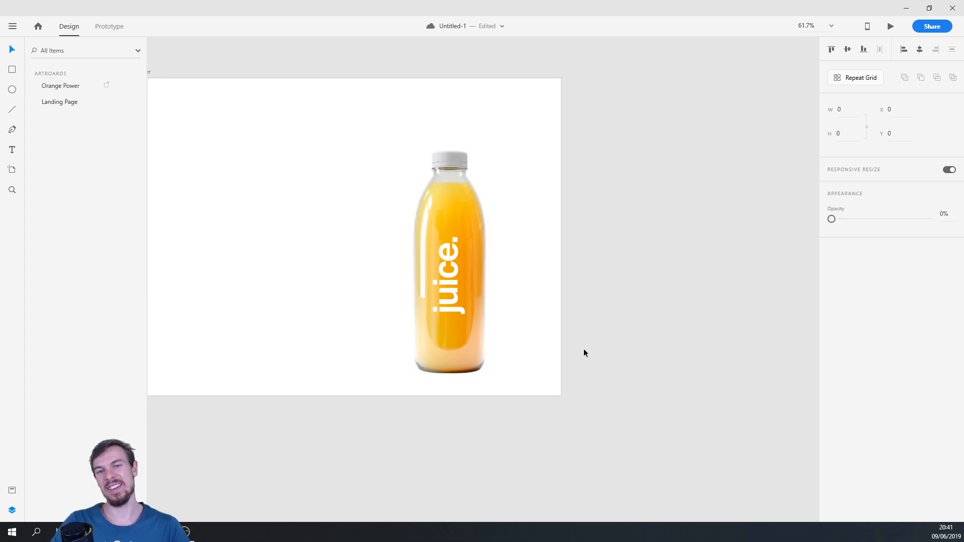
{"action": "left_click", "coordinate": [584, 349]}
Shift the orange-juice bottle slightly to about X 938, Y 241 on the Orange Power artboard
{"action": "scroll", "coordinate": [480, 301], "scroll_direction": "down", "scroll_amount": 2}
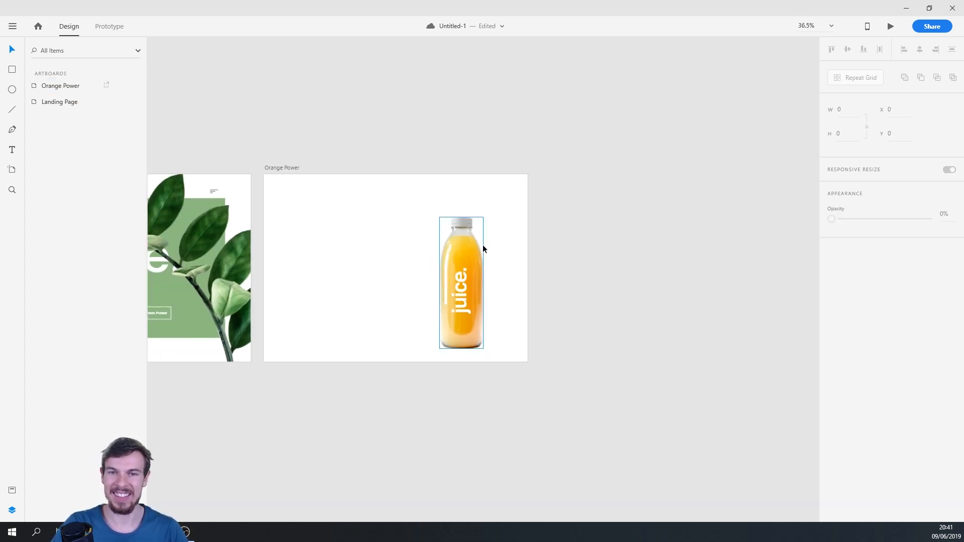
{"action": "scroll", "coordinate": [438, 308], "scroll_direction": "up", "scroll_amount": 1}
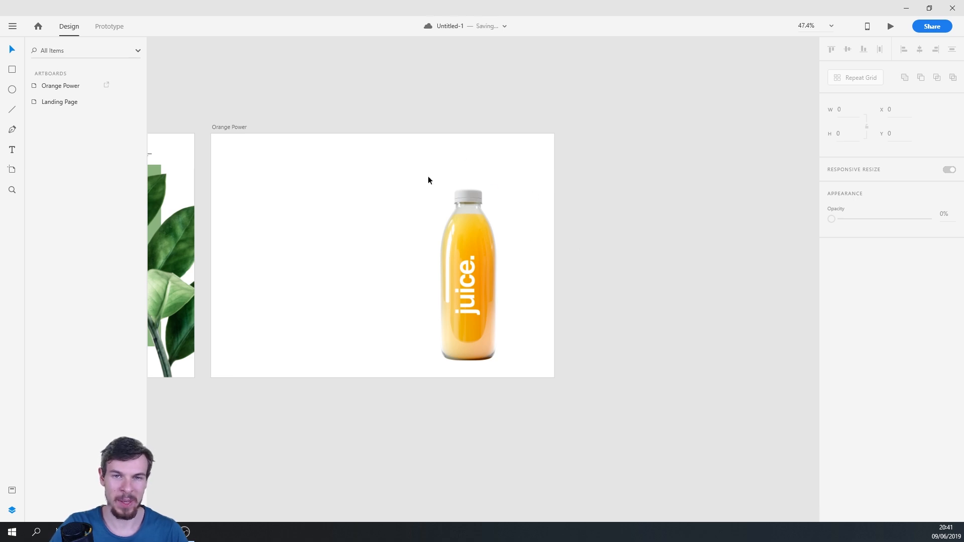
{"action": "left_click_drag", "start_coordinate": [483, 261], "coordinate": [478, 259]}
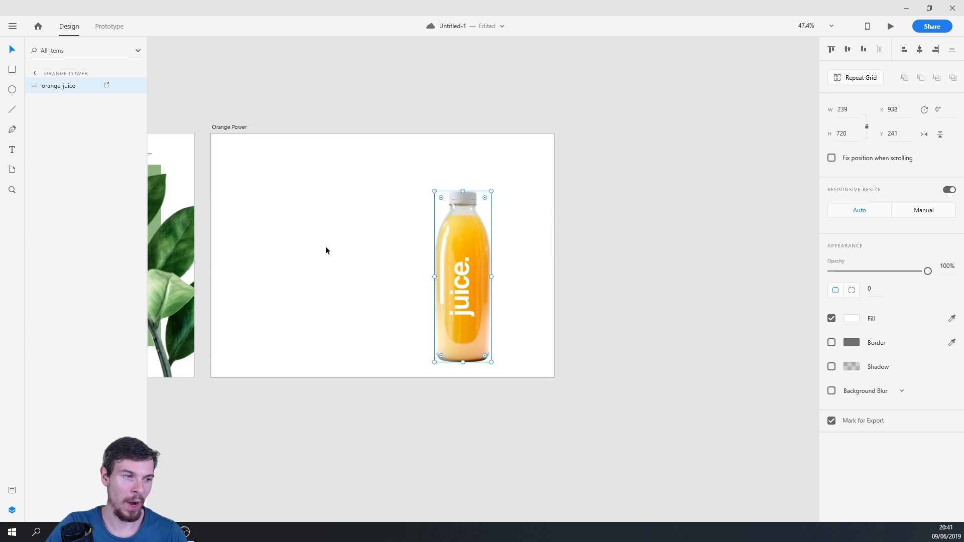
{"action": "left_click", "coordinate": [630, 288]}
Draw a 475 × 1024 rectangle along the Orange Power artboard's right edge and move it behind the orange-juice layer
{"action": "scroll", "coordinate": [541, 264], "scroll_direction": "down", "scroll_amount": 4}
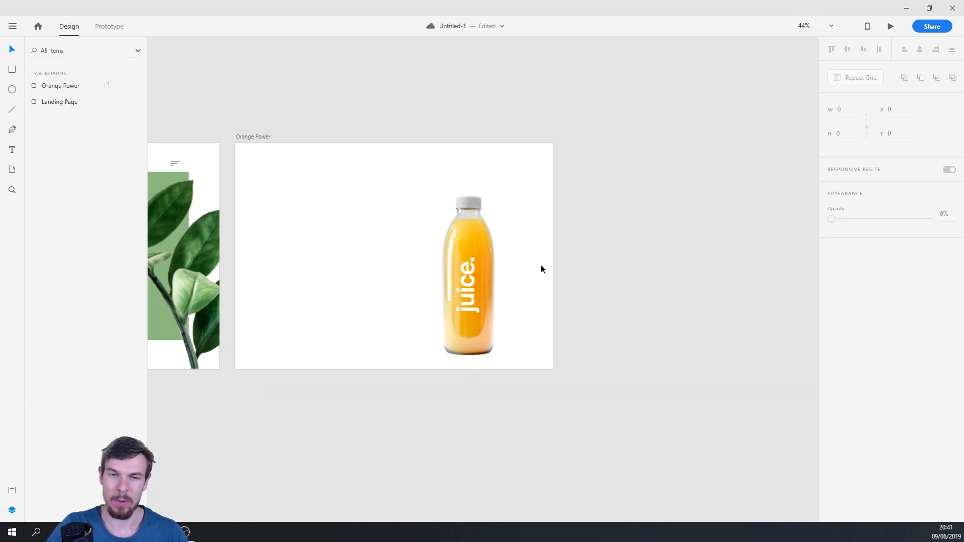
{"action": "scroll", "coordinate": [536, 303], "scroll_direction": "up", "scroll_amount": 4}
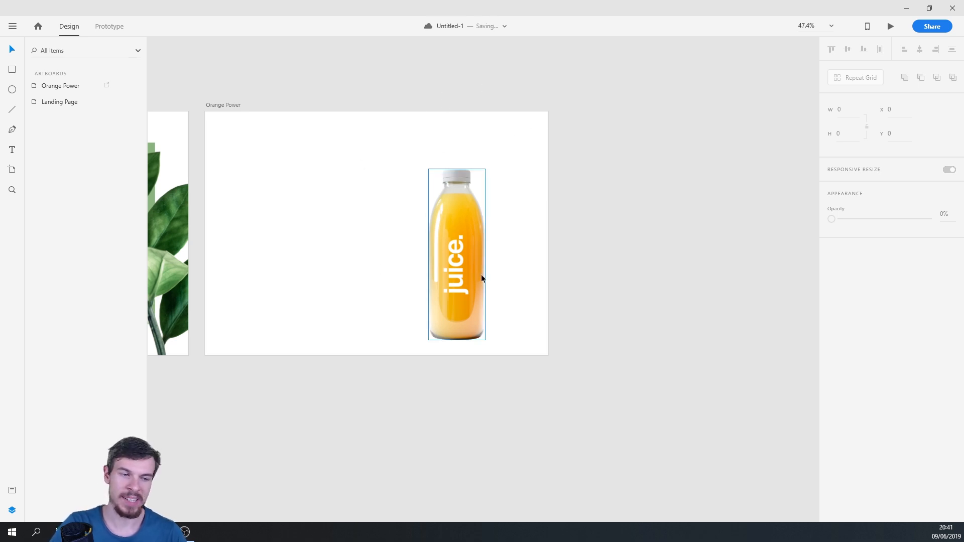
{"action": "left_click_drag", "start_coordinate": [532, 251], "coordinate": [499, 266]}
{"action": "key", "text": "r"}
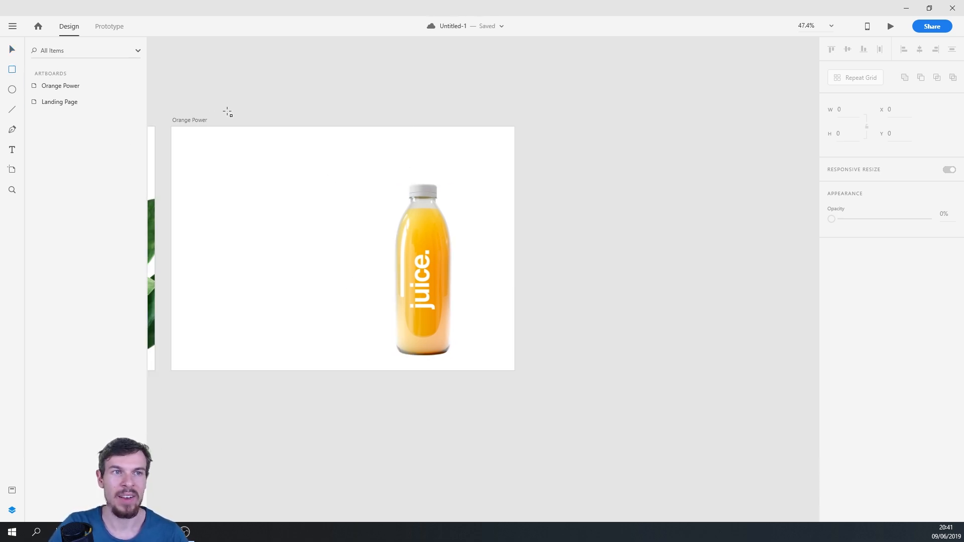
{"action": "left_click_drag", "start_coordinate": [402, 127], "coordinate": [515, 371]}
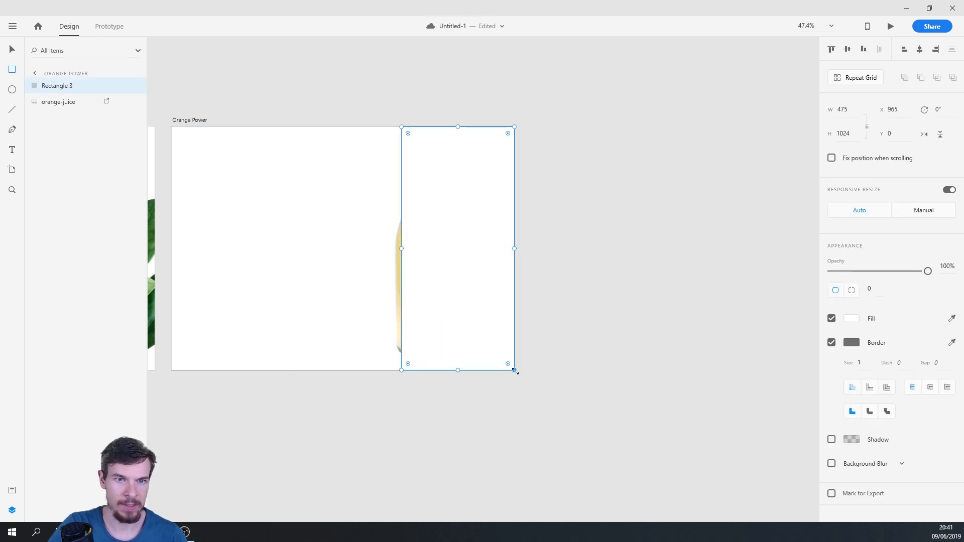
{"action": "left_click_drag", "start_coordinate": [69, 88], "coordinate": [74, 116]}
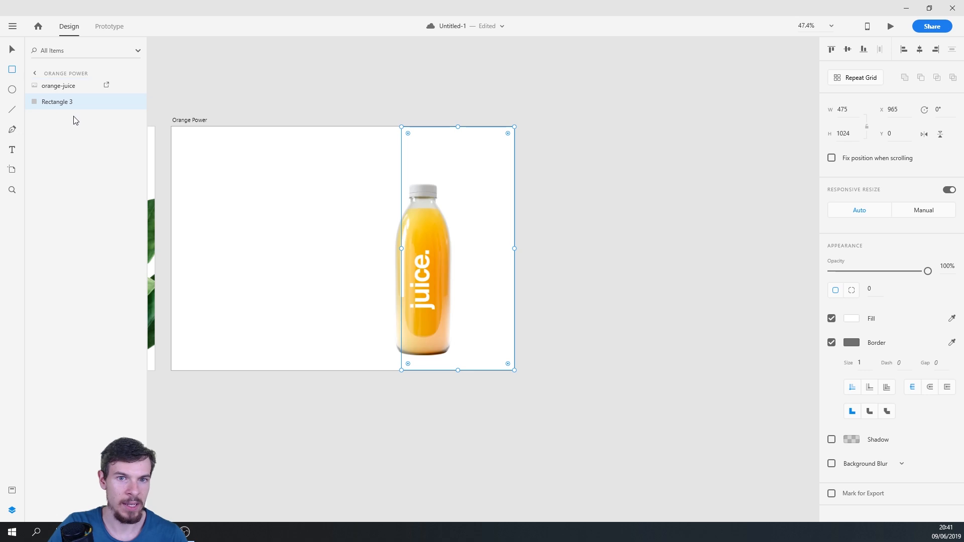
Remove the rectangle's border and fill it with a vertical linear gradient using f1f1f1 and a light grey at the lower end
{"action": "left_click", "coordinate": [852, 320]}
{"action": "left_click", "coordinate": [851, 320]}
{"action": "left_click", "coordinate": [831, 342]}
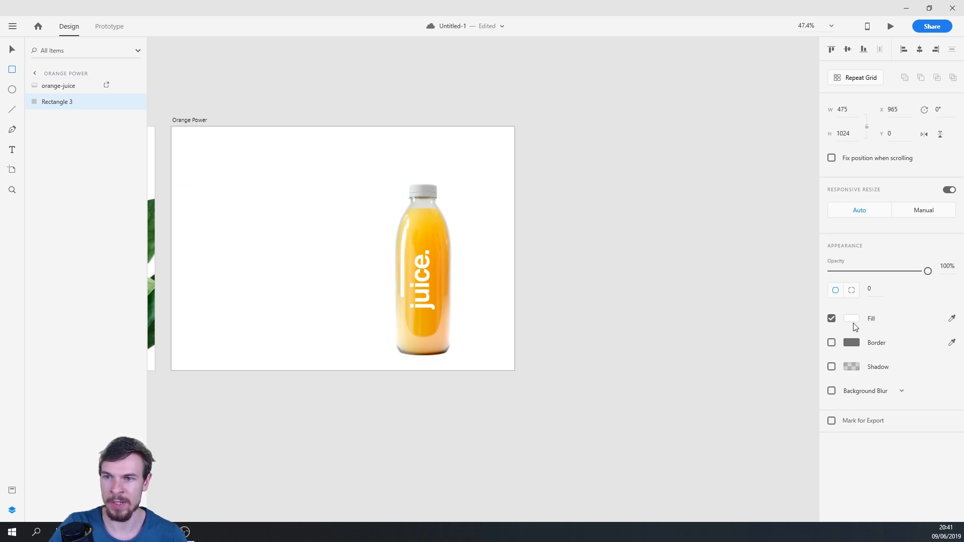
{"action": "left_click", "coordinate": [852, 321]}
{"action": "left_click", "coordinate": [738, 247]}
{"action": "left_click", "coordinate": [719, 280]}
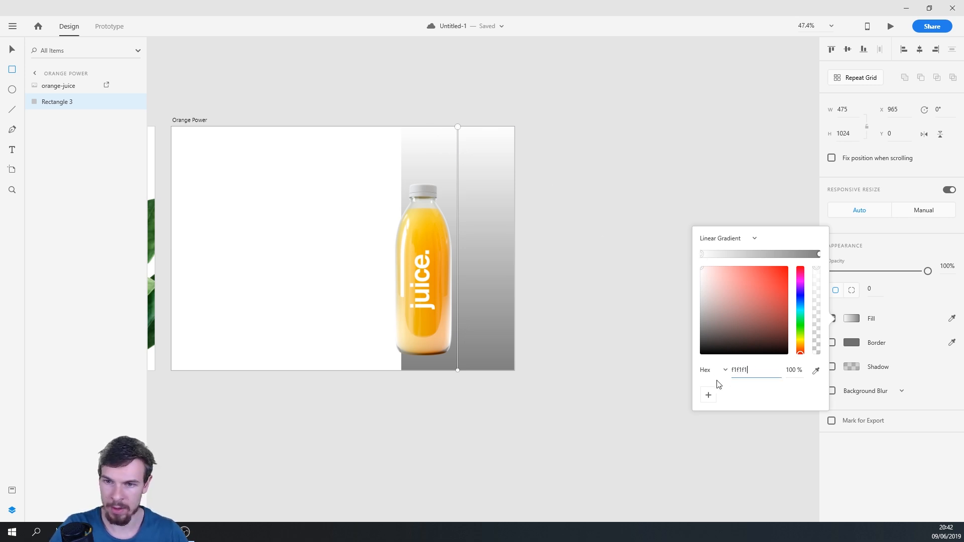
{"action": "left_click", "coordinate": [820, 254]}
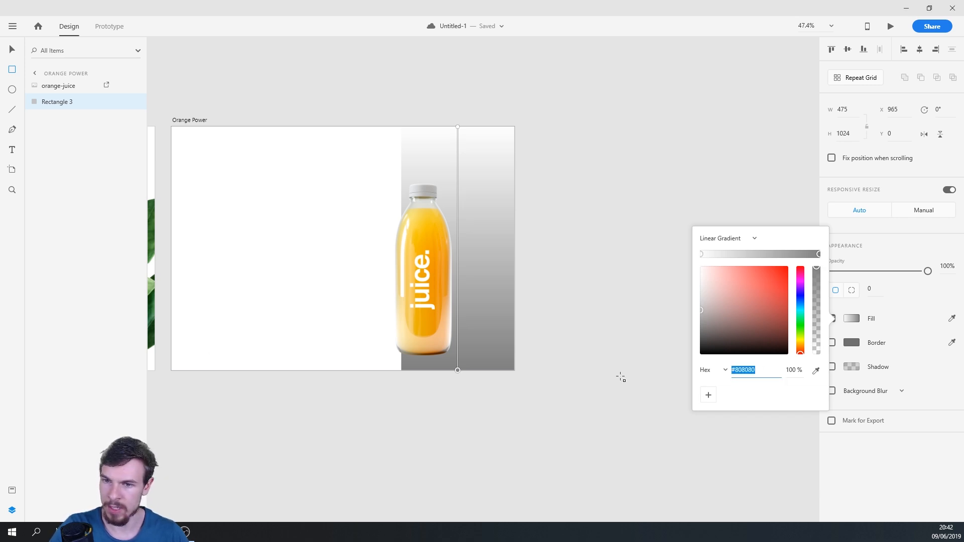
{"action": "left_click", "coordinate": [673, 402]}
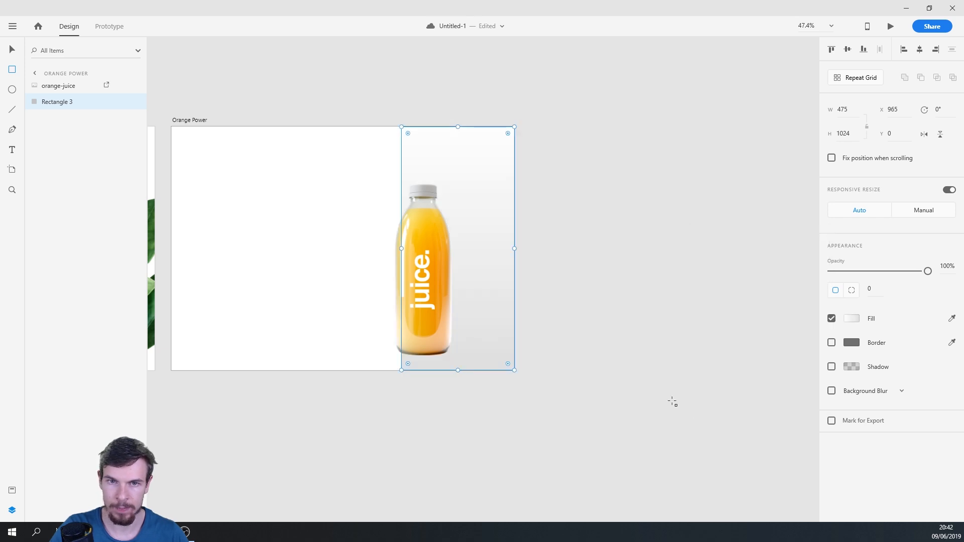
{"action": "left_click", "coordinate": [568, 330]}
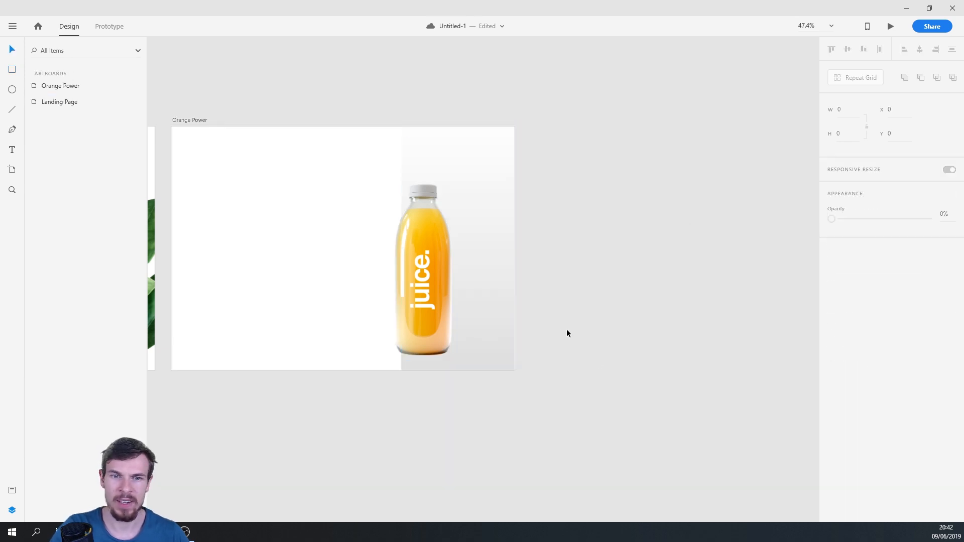
Move the orange-juice bottle nearer the artboard's lower edge, to about X 917, Y 277
{"action": "scroll", "coordinate": [515, 321], "scroll_direction": "up", "scroll_amount": 5}
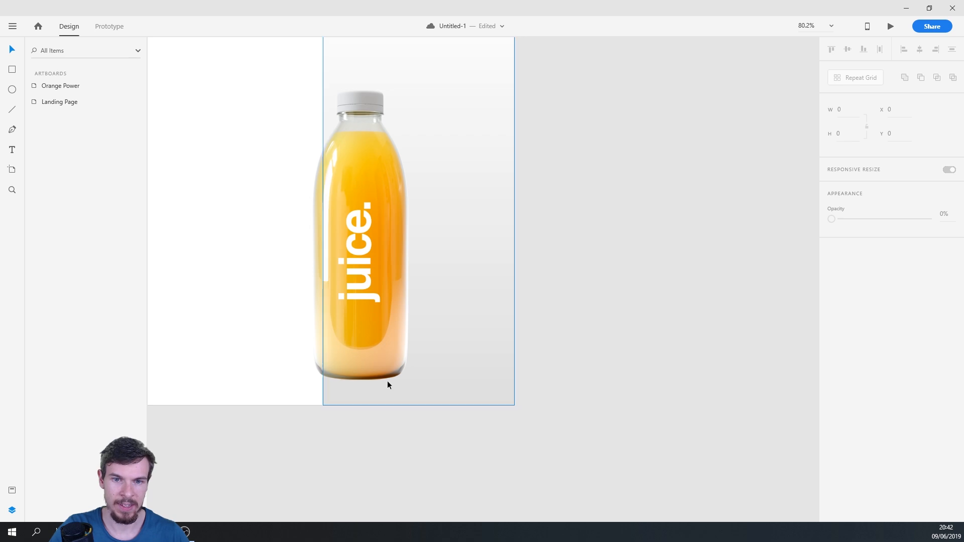
{"action": "scroll", "coordinate": [442, 390], "scroll_direction": "down", "scroll_amount": 3}
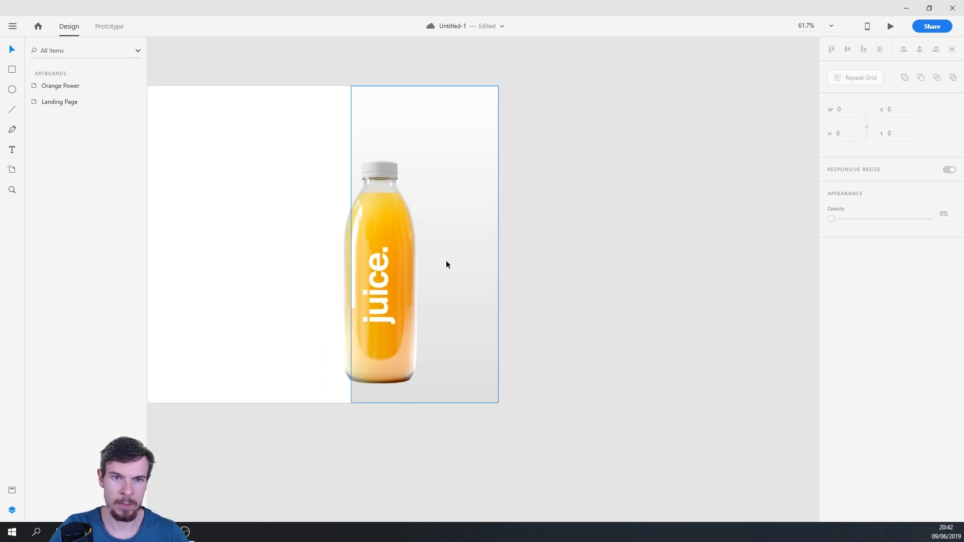
{"action": "scroll", "coordinate": [571, 364], "scroll_direction": "down", "scroll_amount": 2}
{"action": "scroll", "coordinate": [571, 369], "scroll_direction": "down", "scroll_amount": 1}
{"action": "scroll", "coordinate": [526, 336], "scroll_direction": "left", "scroll_amount": 2}
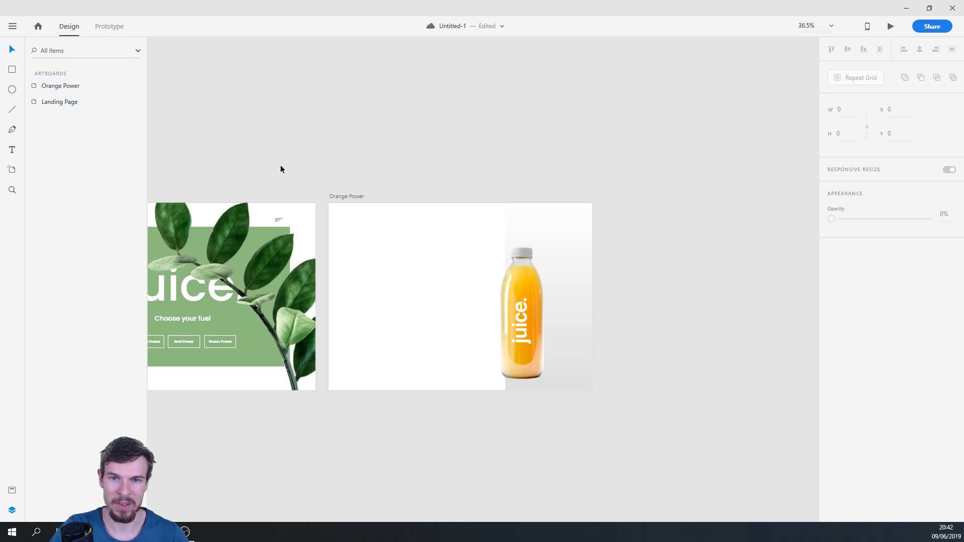
{"action": "scroll", "coordinate": [593, 331], "scroll_direction": "up", "scroll_amount": 3}
{"action": "left_click", "coordinate": [477, 347]}
{"action": "left_click_drag", "start_coordinate": [472, 360], "coordinate": [472, 363]}
{"action": "scroll", "coordinate": [581, 398], "scroll_direction": "down", "scroll_amount": 3}
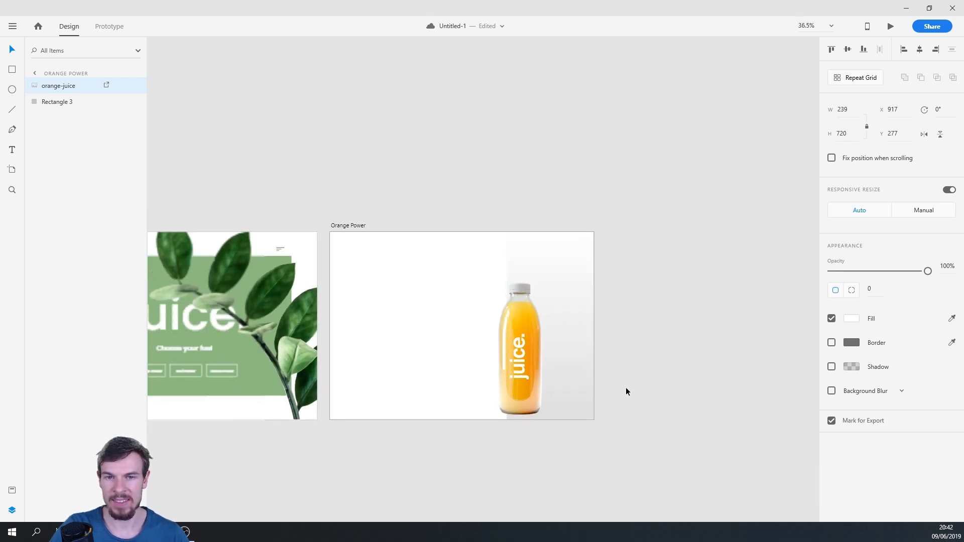
{"action": "left_click", "coordinate": [621, 389]}
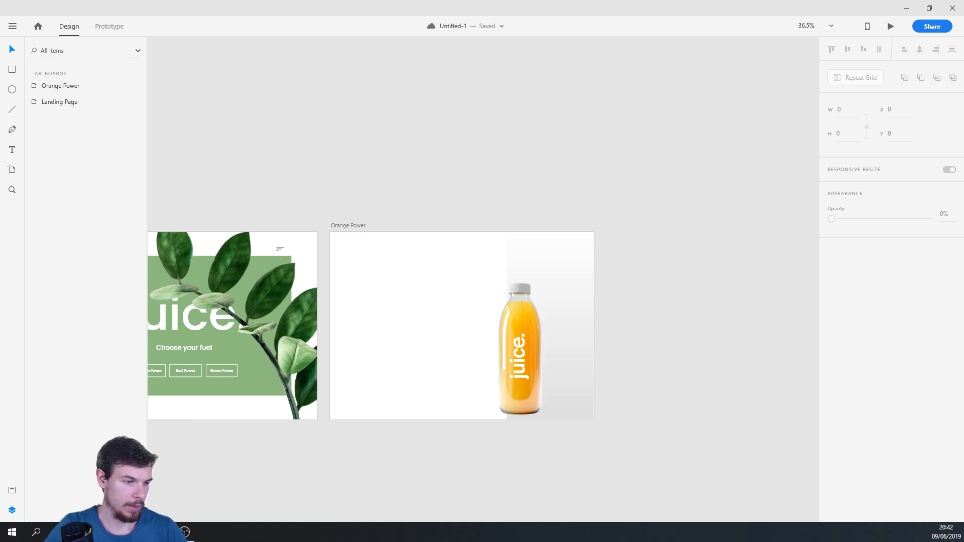
Try to drop the orange image from the juice-ui folder onto the gradient rectangle, and undo the placement
{"action": "key", "text": "alt+Tab"}
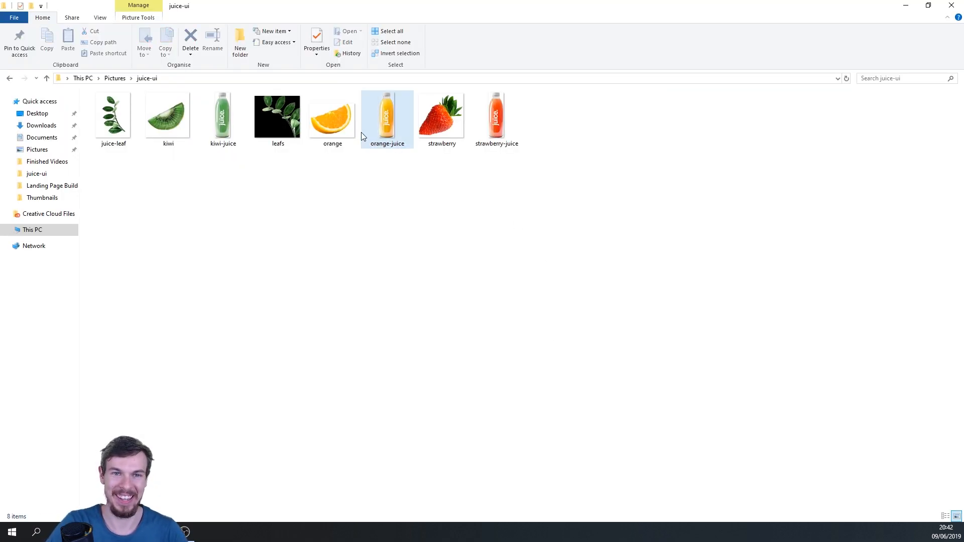
{"action": "left_click", "coordinate": [353, 136]}
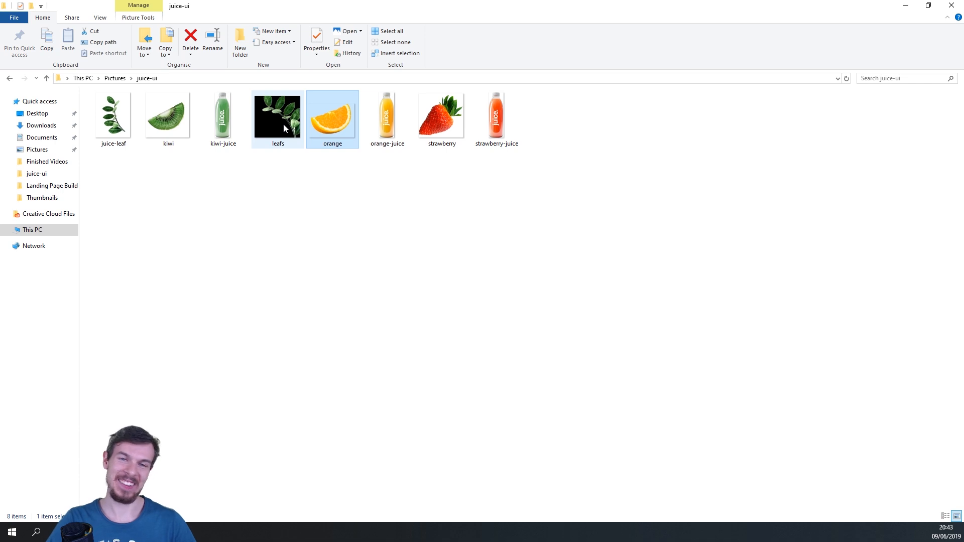
{"action": "left_click_drag", "start_coordinate": [334, 138], "coordinate": [564, 362]}
{"action": "key", "text": "alt+Tab"}
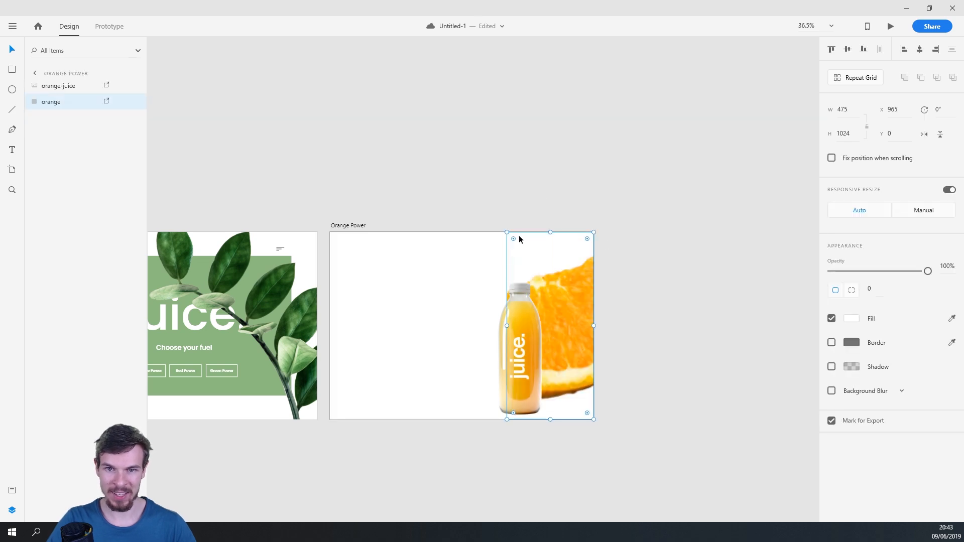
{"action": "key", "text": "ctrl+z"}
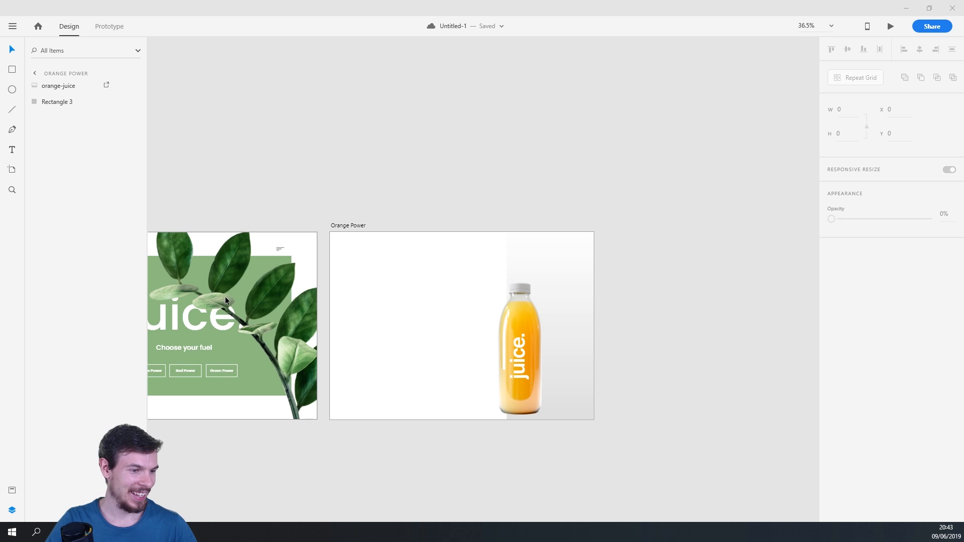
Import the orange image from the juice-ui folder as a small slice overlapping the lower right of the bottle
{"action": "key", "text": "alt+Tab"}
{"action": "left_click_drag", "start_coordinate": [332, 118], "coordinate": [513, 342]}
{"action": "key", "text": "alt+Tab"}
{"action": "scroll", "coordinate": [450, 414], "scroll_direction": "down", "scroll_amount": 2}
{"action": "left_click", "coordinate": [502, 384]}
{"action": "scroll", "coordinate": [499, 385], "scroll_direction": "up", "scroll_amount": 3}
{"action": "scroll", "coordinate": [460, 413], "scroll_direction": "up", "scroll_amount": 2}
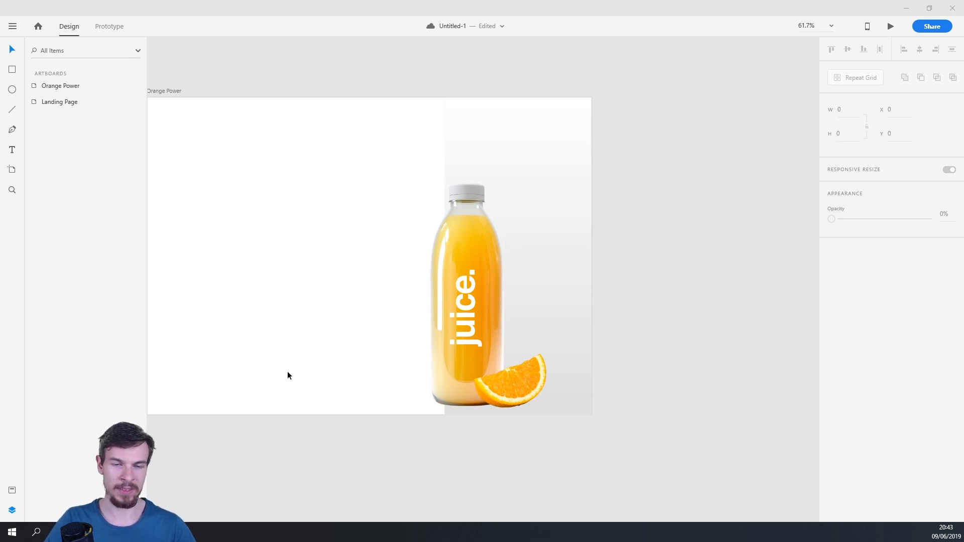
Import the juice-leaf image from the juice-ui folder and place it to the left of the bottle at about X 484, Y 249
{"action": "key", "text": "alt+Tab"}
{"action": "left_click_drag", "start_coordinate": [101, 122], "coordinate": [327, 312]}
{"action": "key", "text": "alt+Tab"}
{"action": "left_click_drag", "start_coordinate": [428, 403], "coordinate": [402, 277]}
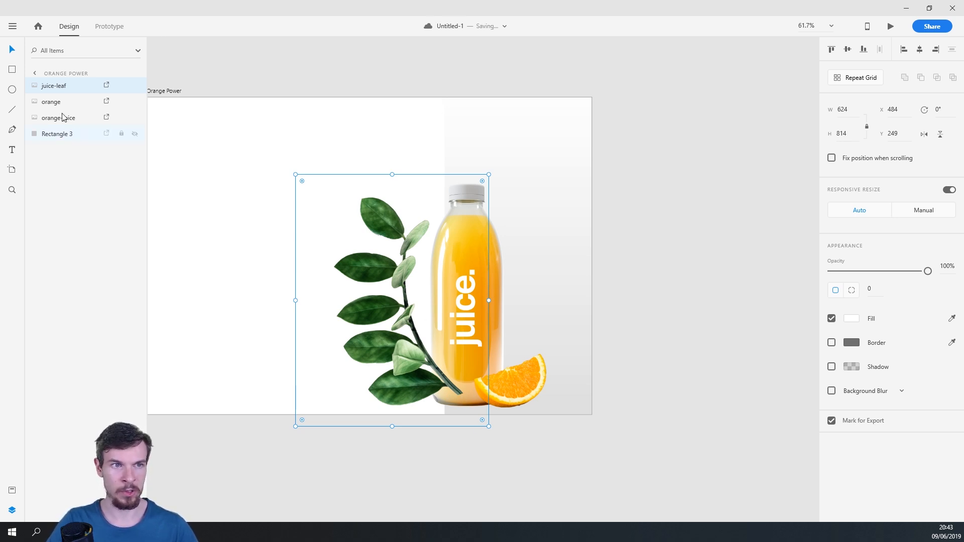
Move the juice-leaf layer beneath the orange-juice layer and shift the branch slightly so it emerges from behind the bottle
{"action": "left_click_drag", "start_coordinate": [51, 107], "coordinate": [55, 126]}
{"action": "left_click", "coordinate": [387, 460]}
{"action": "left_click", "coordinate": [404, 321]}
{"action": "left_click_drag", "start_coordinate": [404, 321], "coordinate": [393, 315]}
{"action": "scroll", "coordinate": [474, 462], "scroll_direction": "down", "scroll_amount": 3}
{"action": "left_click", "coordinate": [480, 453]}
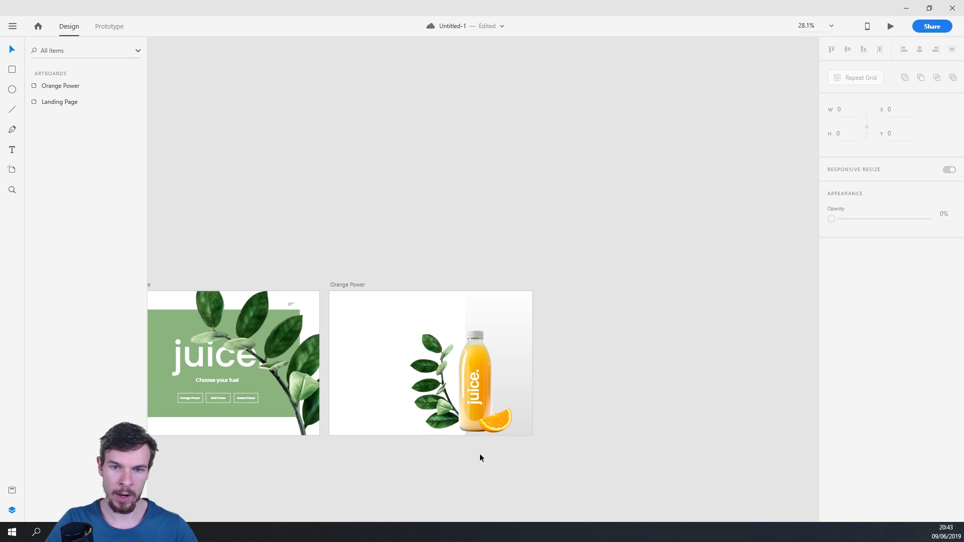
Narrow the gradient rectangle from its left side to a width of about 432, starting at X 1008
{"action": "scroll", "coordinate": [480, 454], "scroll_direction": "up", "scroll_amount": 1}
{"action": "left_click", "coordinate": [514, 307]}
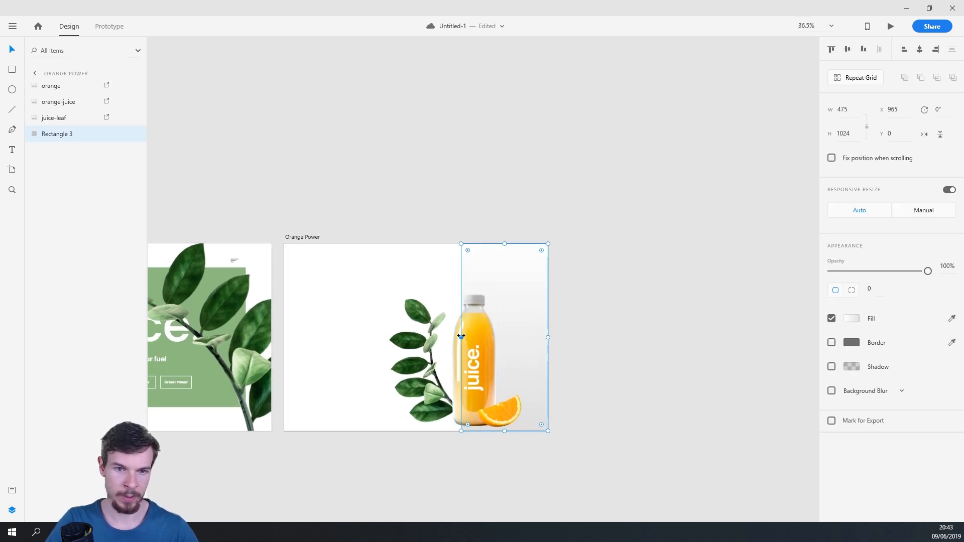
{"action": "left_click_drag", "start_coordinate": [461, 336], "coordinate": [469, 336]}
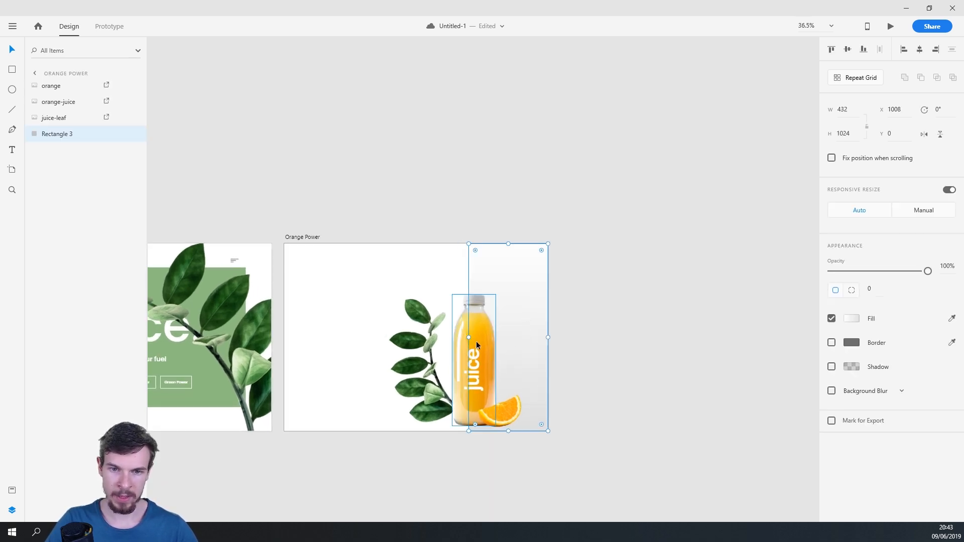
Select the bottle, orange slice and leaf branch together and move them to the right over the gradient rectangle
{"action": "left_click", "coordinate": [460, 356]}
{"action": "left_click", "coordinate": [502, 411], "text": "shift"}
{"action": "left_click", "coordinate": [414, 384], "text": "shift"}
{"action": "left_click_drag", "start_coordinate": [458, 376], "coordinate": [487, 373]}
{"action": "left_click", "coordinate": [416, 462]}
Copy the small juice. logo from the Landing Page to the upper left of the Orange Power artboard, at about X 49, Y 74
{"action": "left_click_drag", "start_coordinate": [320, 318], "coordinate": [548, 325]}
{"action": "left_click", "coordinate": [263, 267]}
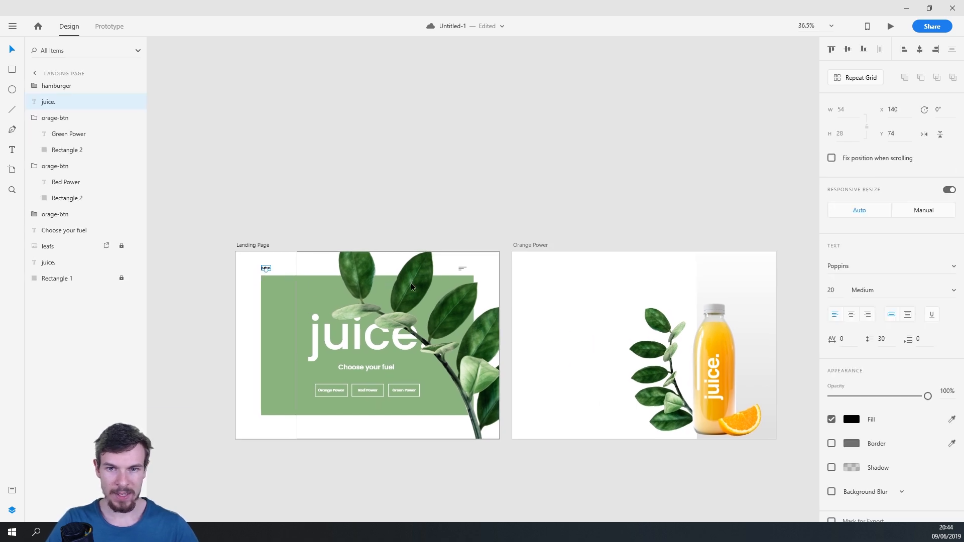
{"action": "left_click_drag", "start_coordinate": [265, 268], "coordinate": [526, 272]}
{"action": "scroll", "coordinate": [519, 304], "scroll_direction": "up", "scroll_amount": 2}
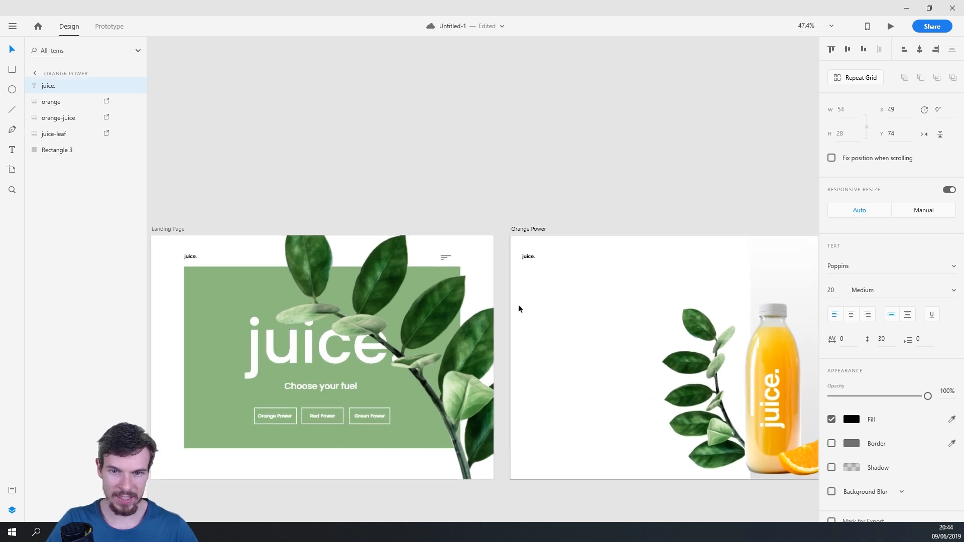
Delete the juice. logo from the Orange Power artboard and copy it again from the Landing Page to about X 61, Y 74
{"action": "left_click_drag", "start_coordinate": [236, 283], "coordinate": [341, 270]}
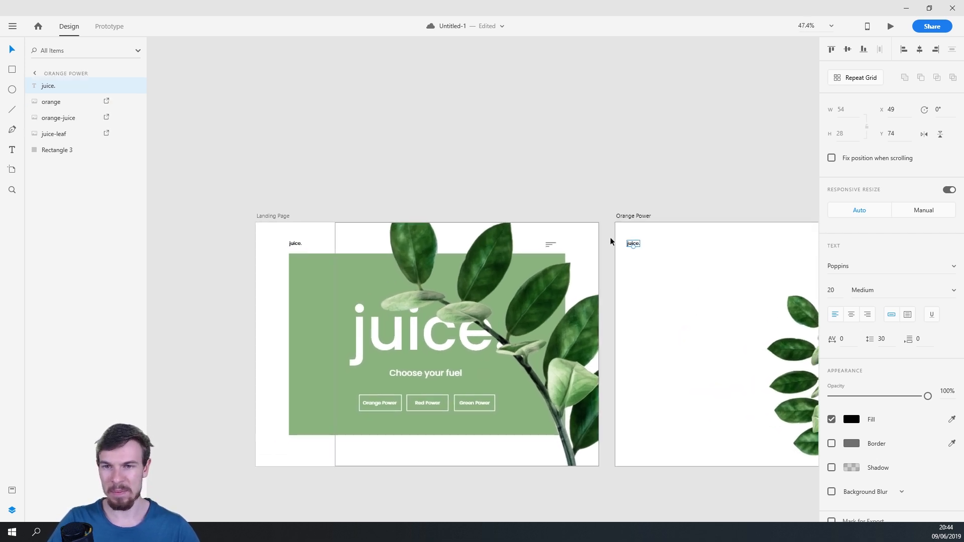
{"action": "key", "text": "Delete"}
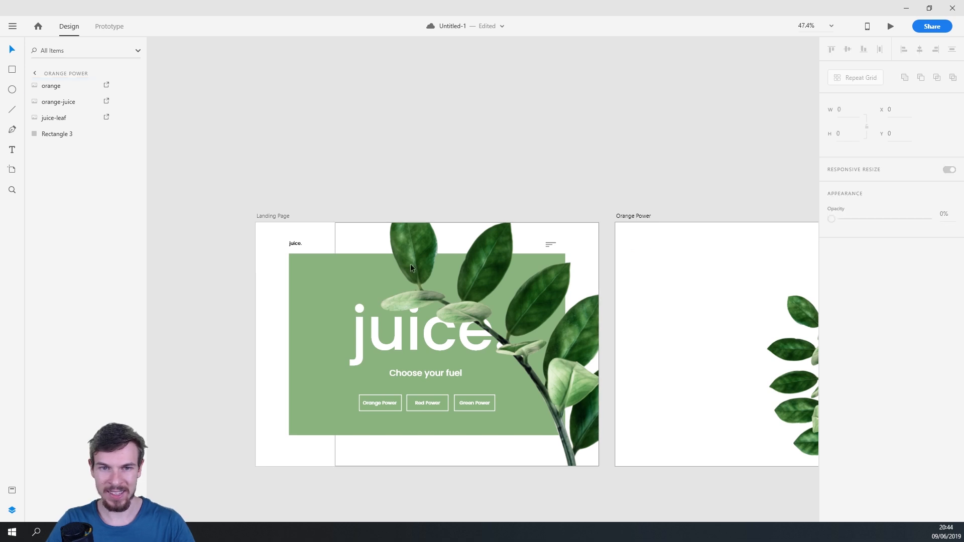
{"action": "left_click", "coordinate": [295, 244]}
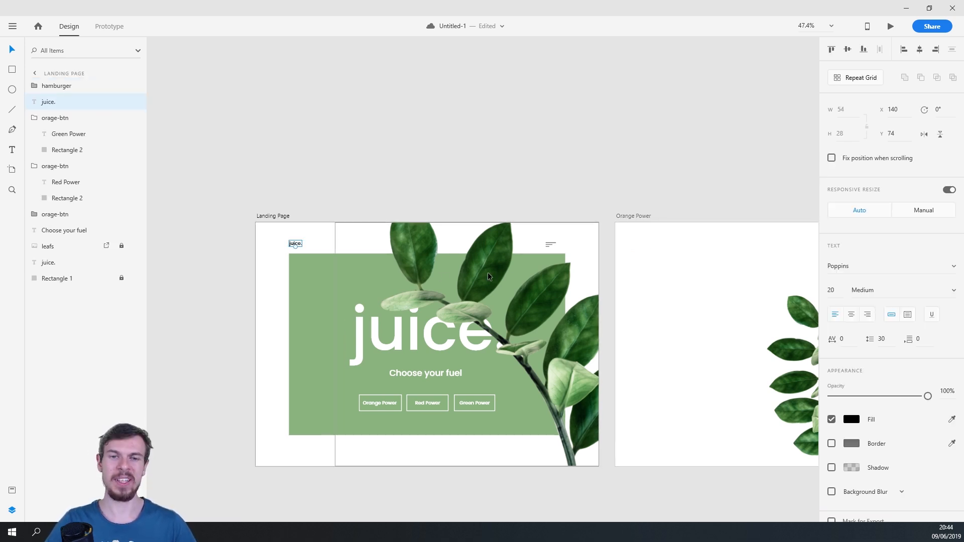
{"action": "key", "text": "alt"}
{"action": "left_click_drag", "start_coordinate": [296, 244], "coordinate": [636, 243]}
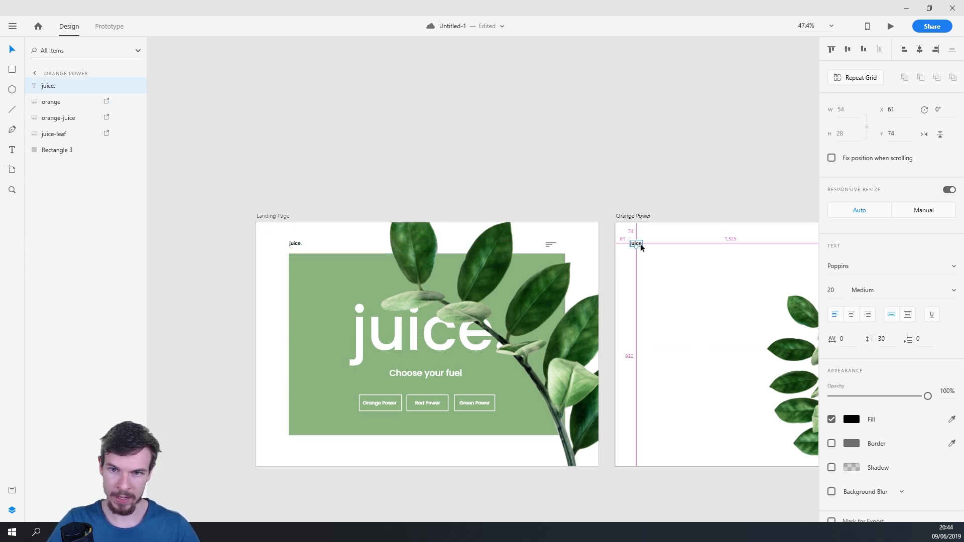
{"action": "scroll", "coordinate": [697, 284], "scroll_direction": "right", "scroll_amount": 5}
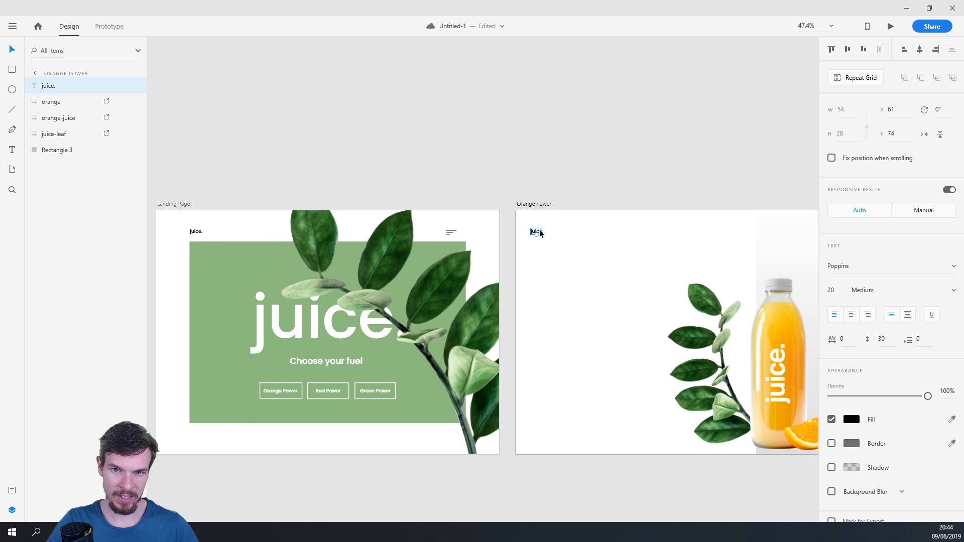
{"action": "left_click", "coordinate": [431, 302]}
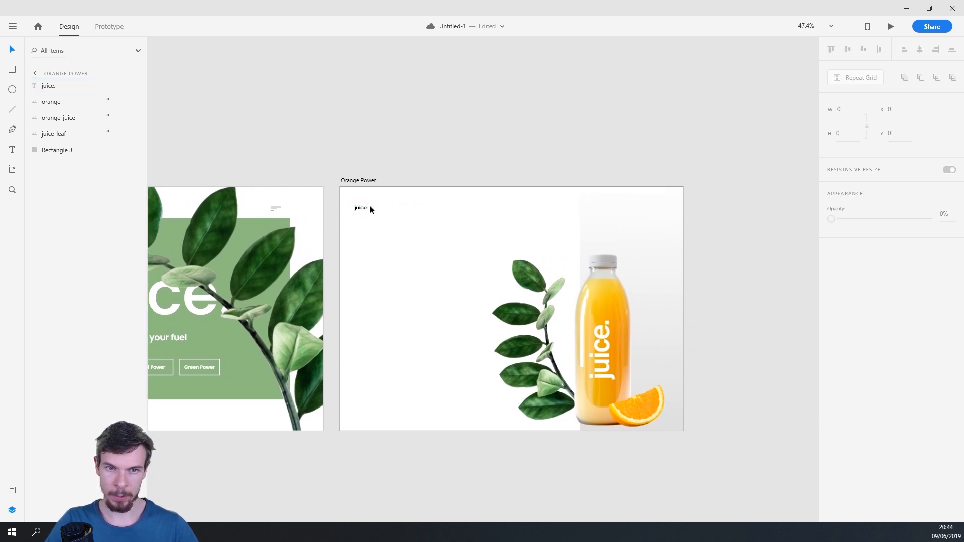
Add the heading text "Orange Power" below the juice. logo on the Orange Power artboard and set its font size to 64
{"action": "left_click_drag", "start_coordinate": [338, 305], "coordinate": [439, 332]}
{"action": "scroll", "coordinate": [538, 291], "scroll_direction": "down", "scroll_amount": 2}
{"action": "scroll", "coordinate": [521, 347], "scroll_direction": "up", "scroll_amount": 5}
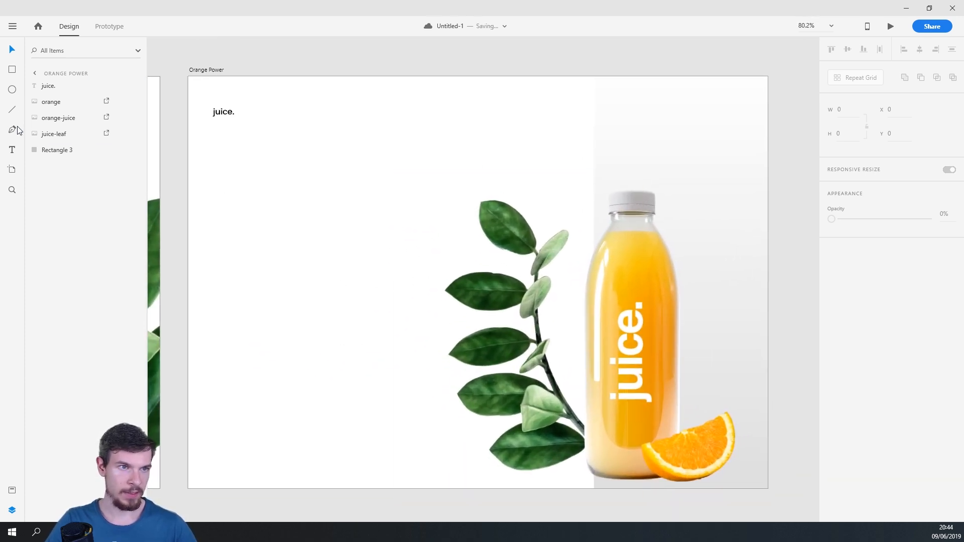
{"action": "left_click", "coordinate": [12, 149]}
{"action": "left_click", "coordinate": [232, 198]}
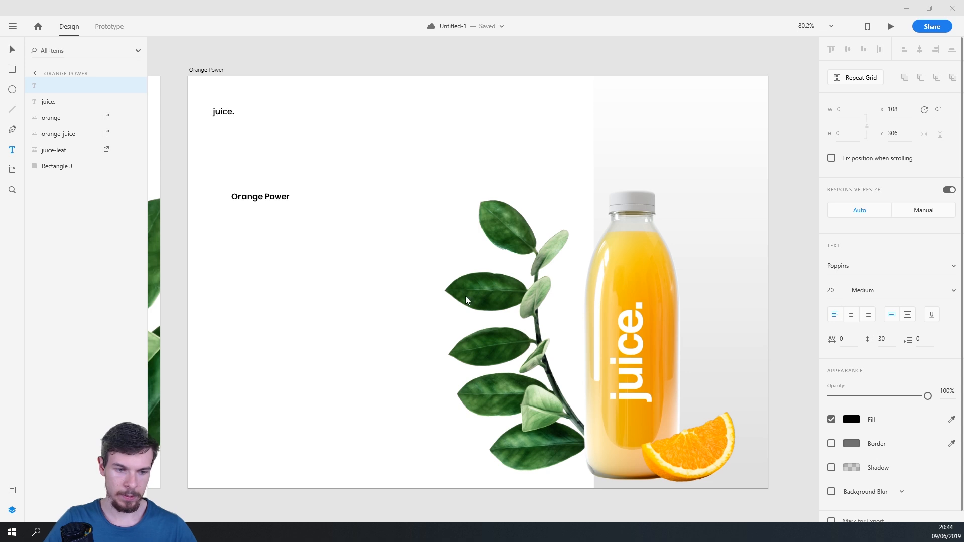
{"action": "triple_click", "coordinate": [266, 194]}
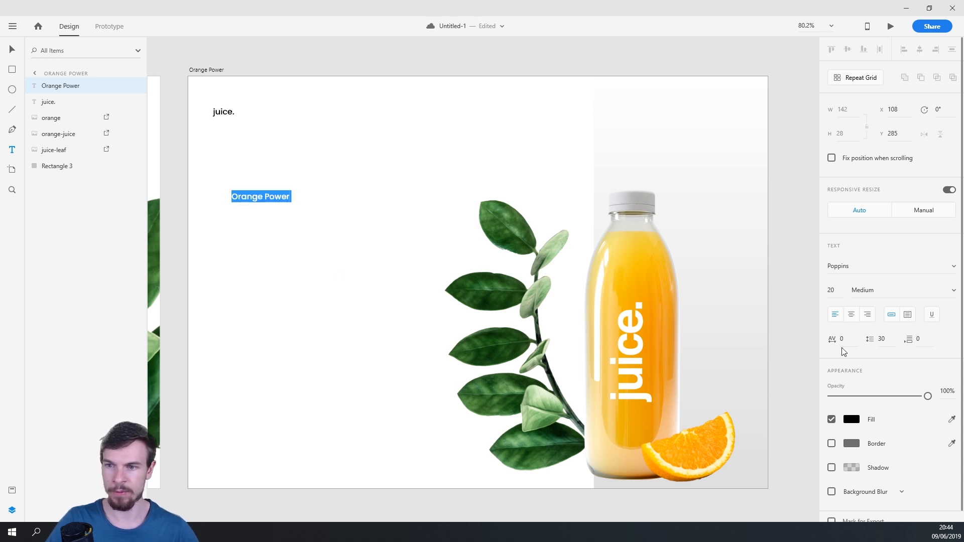
{"action": "left_click", "coordinate": [831, 290]}
{"action": "type", "text": "64"}
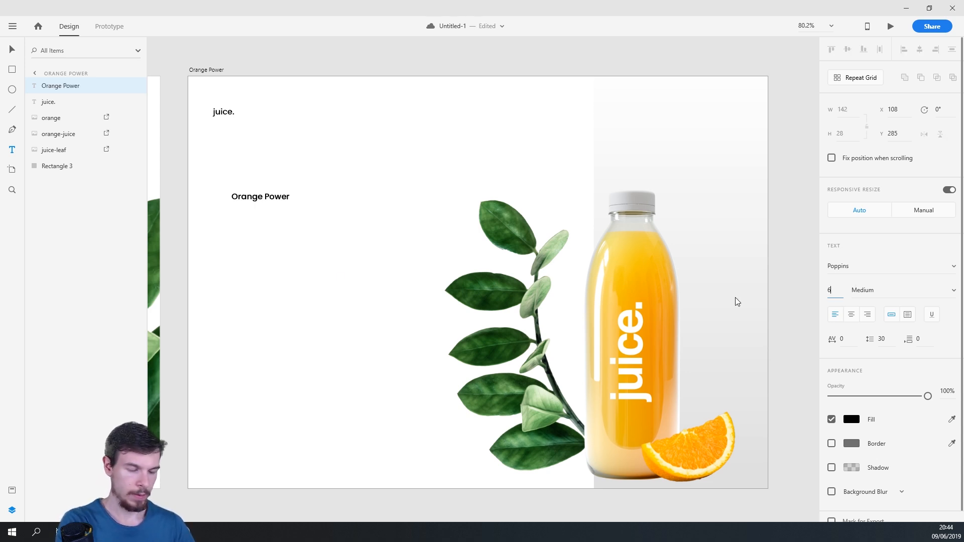
{"action": "key", "text": "Return"}
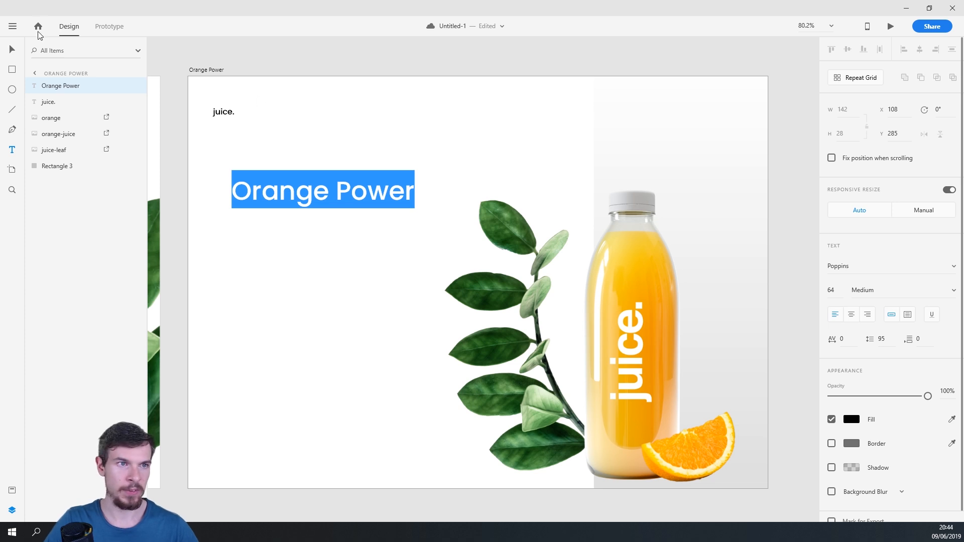
Move the Orange Power heading to about X 59, Y 348 and fill it with a dark green sampled from the leaf branch
{"action": "left_click", "coordinate": [15, 49]}
{"action": "left_click_drag", "start_coordinate": [317, 194], "coordinate": [294, 239]}
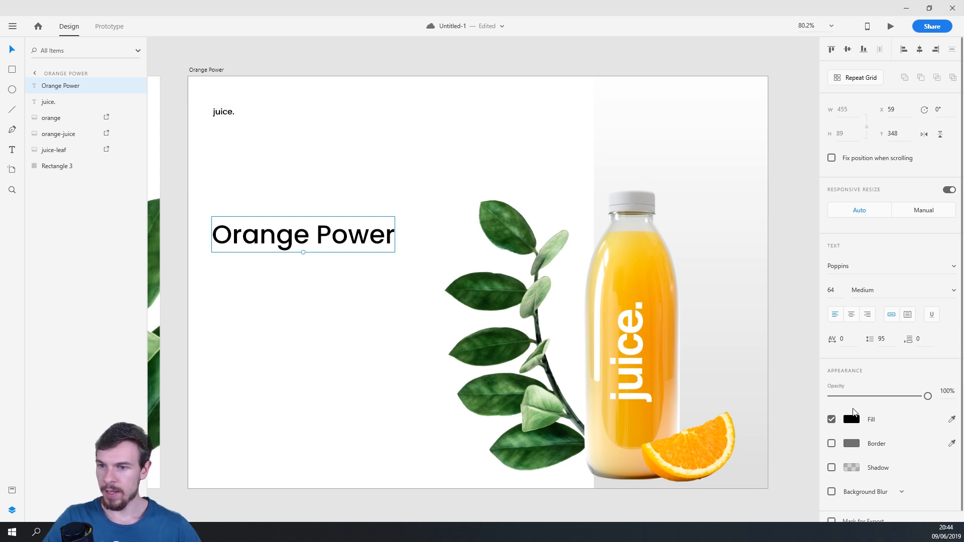
{"action": "left_click", "coordinate": [853, 421]}
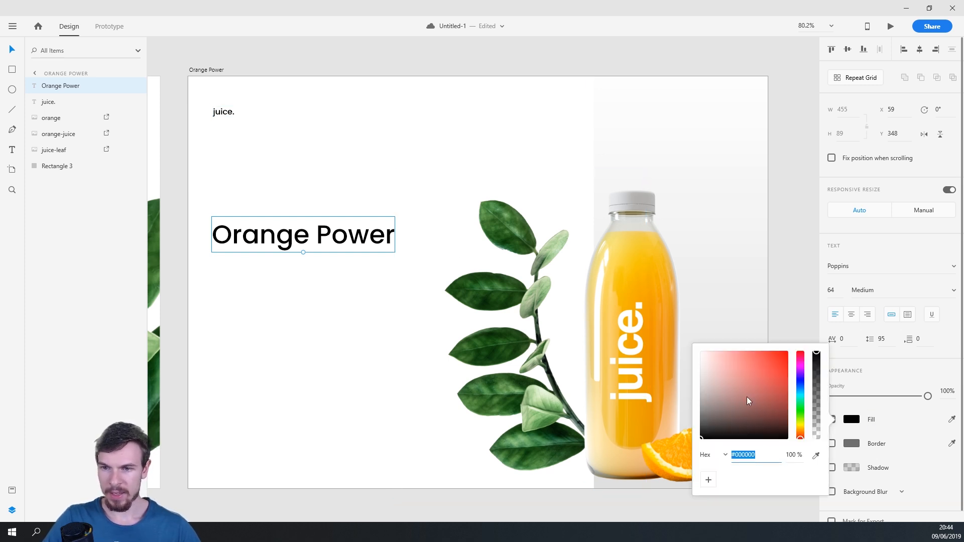
{"action": "left_click", "coordinate": [817, 455]}
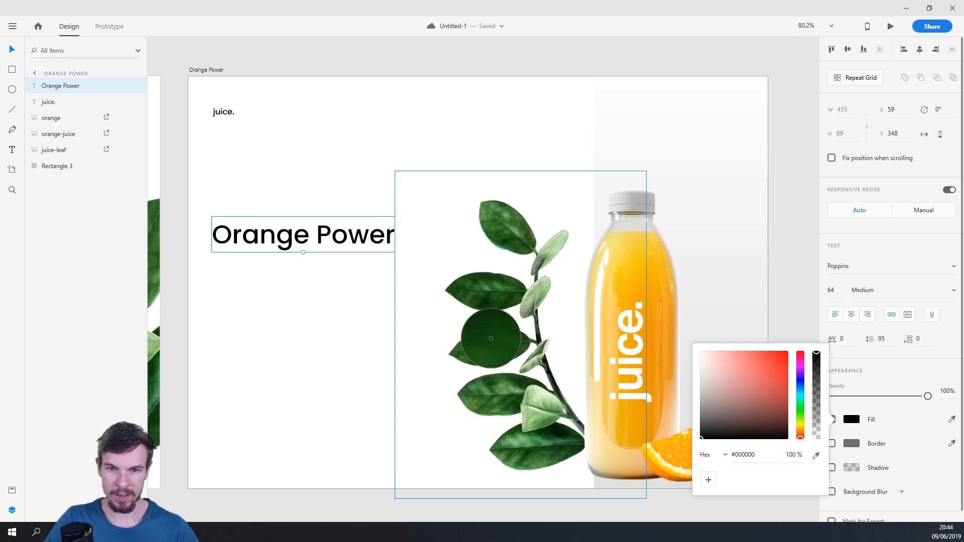
{"action": "left_click", "coordinate": [491, 340]}
{"action": "left_click", "coordinate": [426, 364]}
{"action": "scroll", "coordinate": [393, 361], "scroll_direction": "down", "scroll_amount": 3}
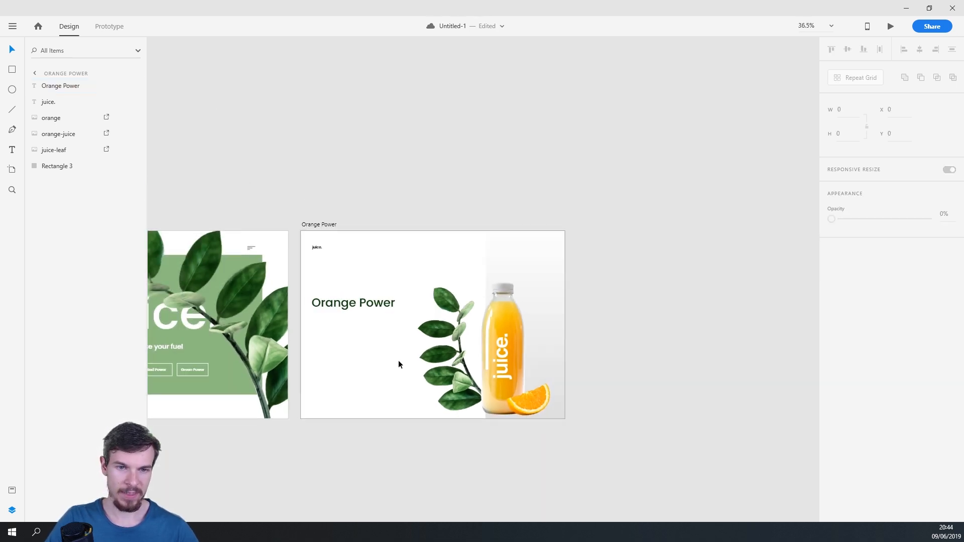
{"action": "scroll", "coordinate": [399, 361], "scroll_direction": "up", "scroll_amount": 2}
{"action": "left_click_drag", "start_coordinate": [366, 350], "coordinate": [441, 331]}
{"action": "left_click_drag", "start_coordinate": [398, 247], "coordinate": [395, 246]}
{"action": "left_click", "coordinate": [474, 313]}
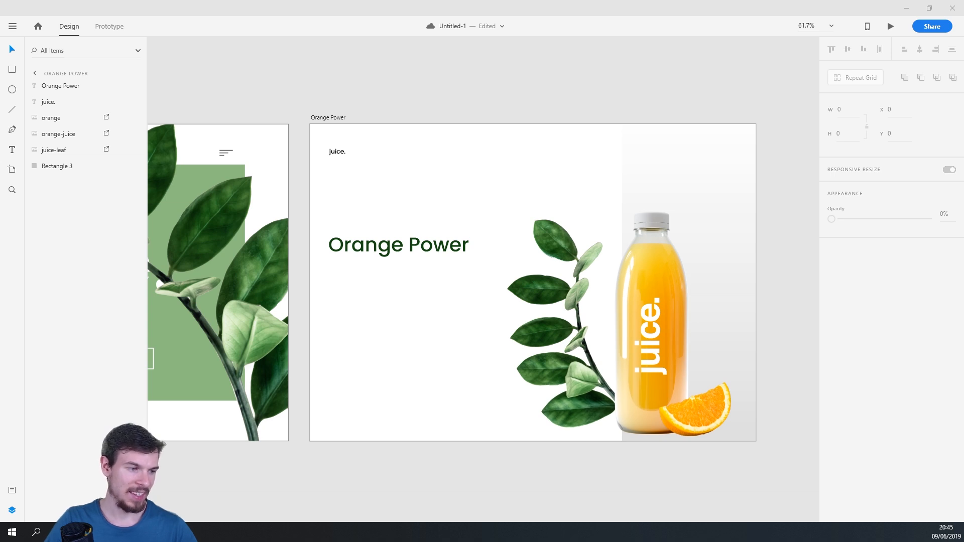
{"action": "left_click", "coordinate": [497, 310]}
{"action": "left_click", "coordinate": [453, 313]}
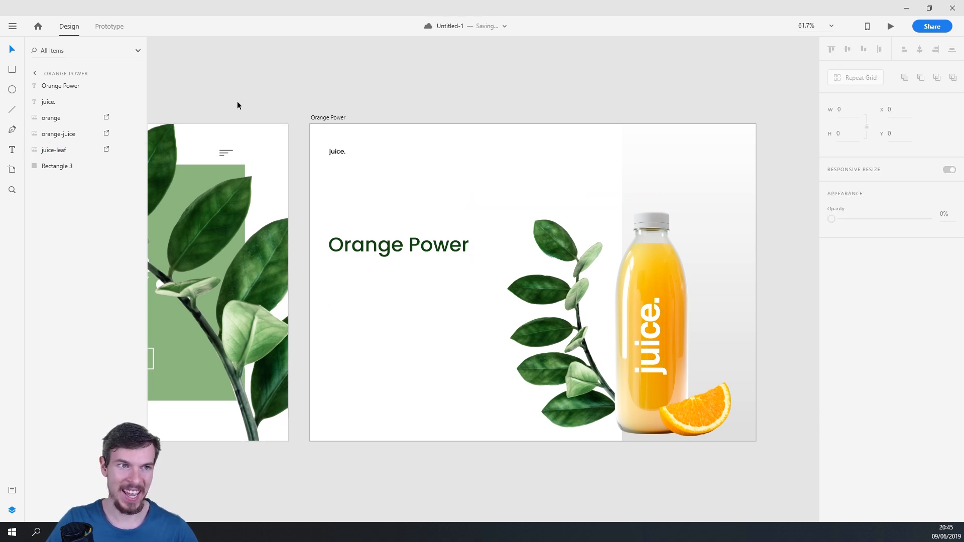
{"action": "left_click", "coordinate": [330, 283]}
{"action": "type", "text": "A bottle contains exactly what you need for a day"}
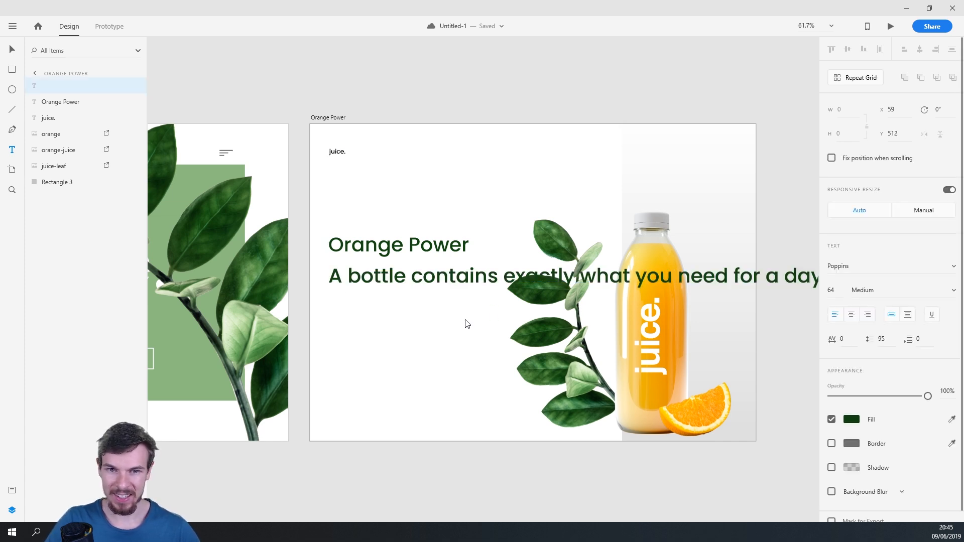
{"action": "key", "text": "Escape"}
{"action": "scroll", "coordinate": [484, 289], "scroll_direction": "down", "scroll_amount": 4}
{"action": "left_click_drag", "start_coordinate": [466, 298], "coordinate": [391, 294]}
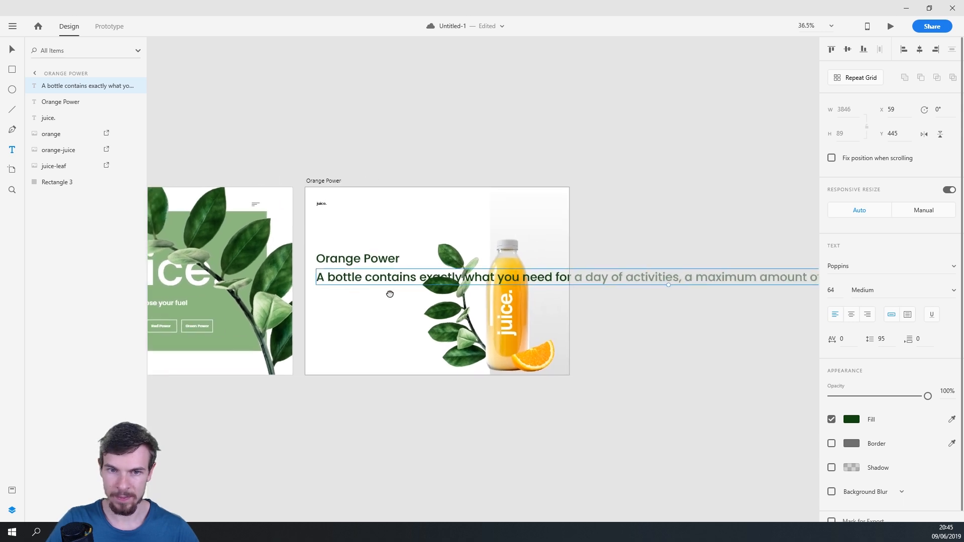
{"action": "key", "text": "Delete"}
Add a 453×195 text box below the heading: "A bottle contains exactly what you need for a day of activities, a maximum amount of vitamin C for maximum energy."
{"action": "left_click_drag", "start_coordinate": [317, 281], "coordinate": [400, 320]}
{"action": "type", "text": "A bottle contains exactly what you need for a day of activities, a maximum amount of vitamin C for maximum energy."}
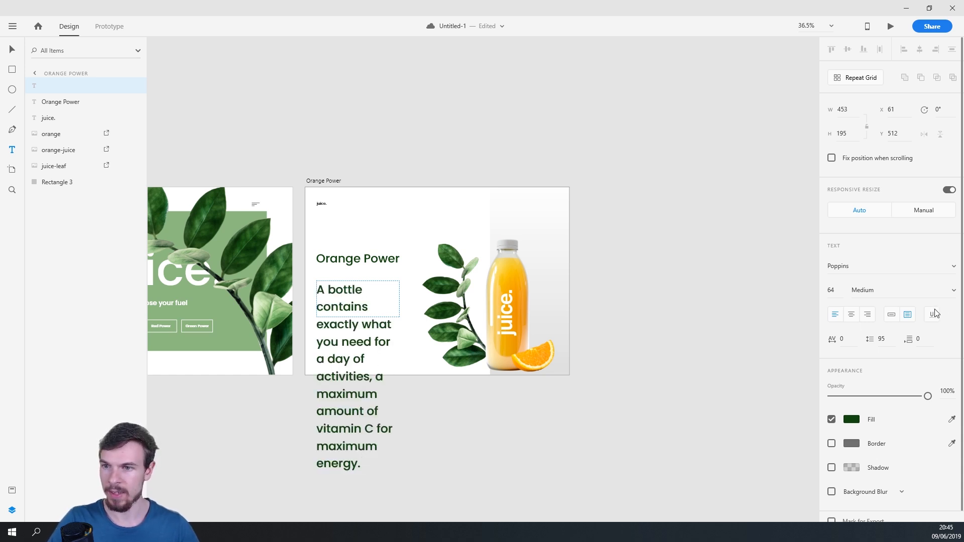
Set the font size of all the text in the description paragraph to 24
{"action": "key", "text": "ctrl+a"}
{"action": "left_click", "coordinate": [837, 291]}
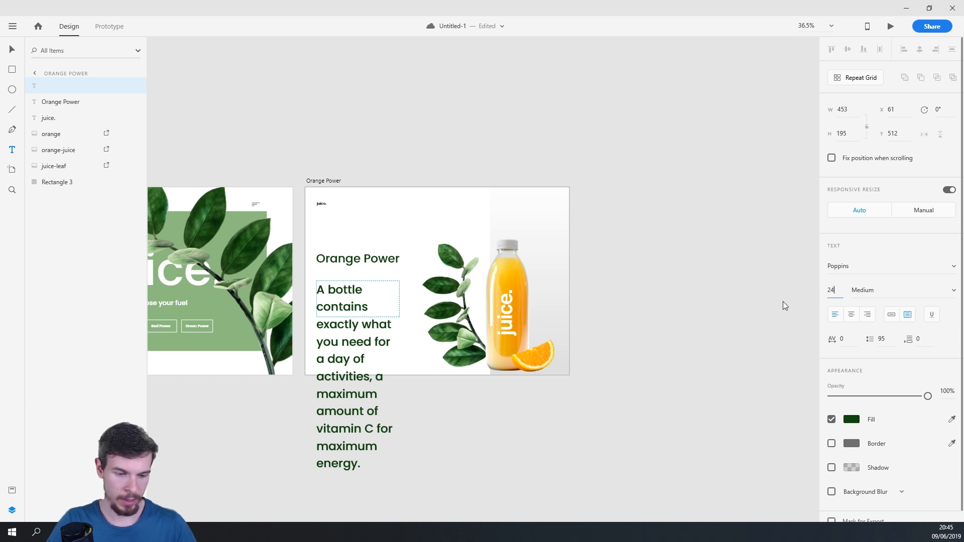
{"action": "key", "text": "Return"}
{"action": "key", "text": "Escape"}
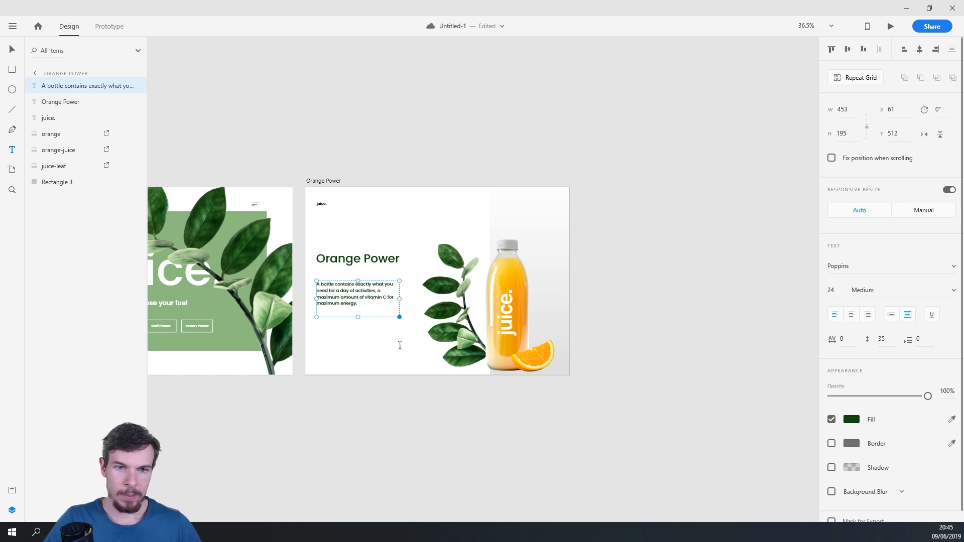
Select the description paragraph below the Orange Power heading
{"action": "scroll", "coordinate": [362, 312], "scroll_direction": "up", "scroll_amount": 5}
{"action": "left_click_drag", "start_coordinate": [255, 237], "coordinate": [255, 235]}
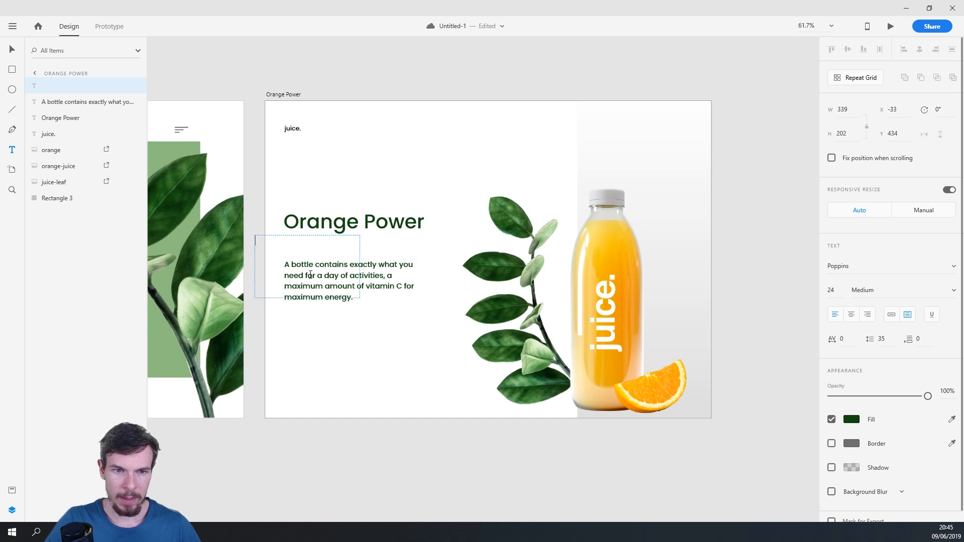
{"action": "key", "text": "Escape"}
{"action": "left_click", "coordinate": [359, 289]}
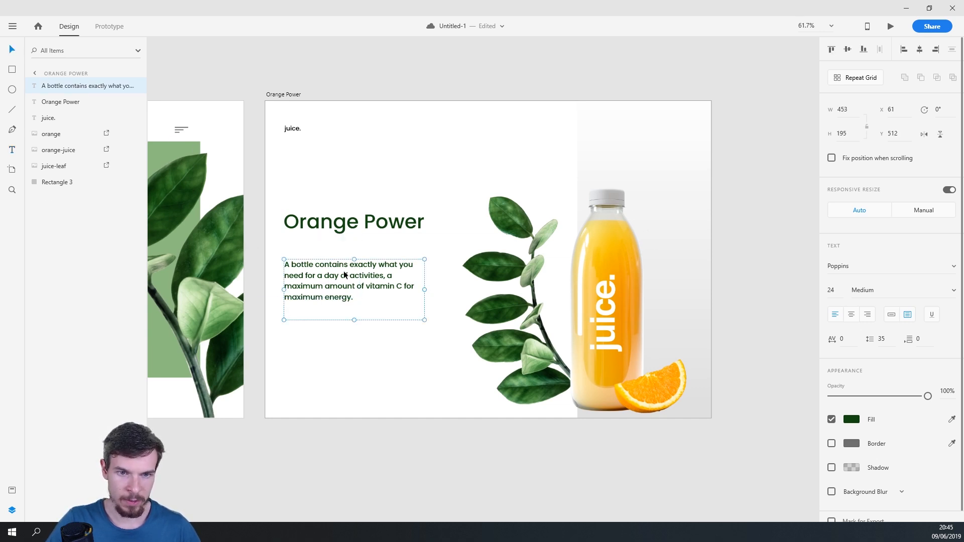
Change the description paragraph's fill color to dark gray #545454
{"action": "double_click", "coordinate": [345, 275]}
{"action": "left_click", "coordinate": [852, 420]}
{"action": "left_click_drag", "start_coordinate": [729, 391], "coordinate": [699, 413]}
{"action": "left_click", "coordinate": [704, 395]}
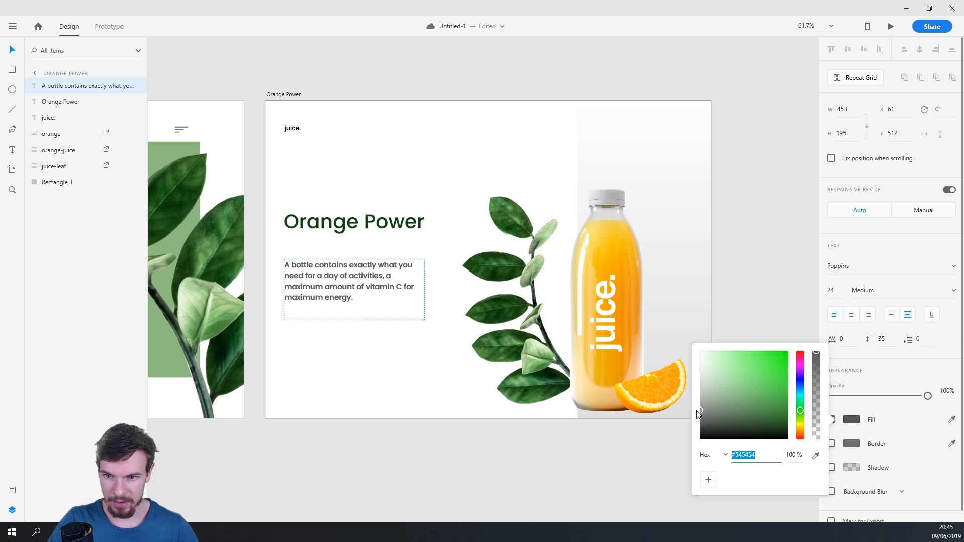
{"action": "left_click", "coordinate": [431, 391]}
{"action": "left_click", "coordinate": [431, 389]}
Set the description paragraph's font weight to Regular
{"action": "left_click", "coordinate": [362, 282]}
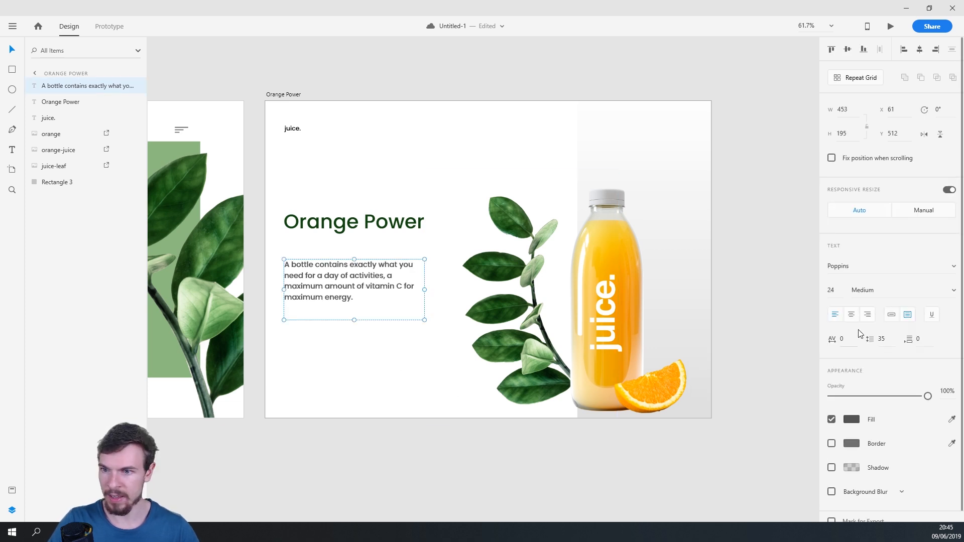
{"action": "left_click", "coordinate": [953, 292]}
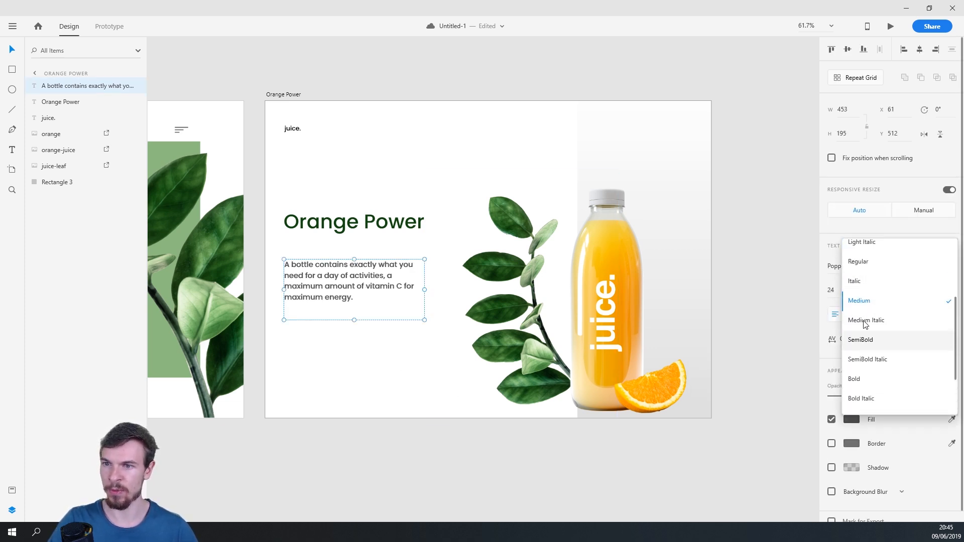
{"action": "scroll", "coordinate": [866, 314], "scroll_direction": "up", "scroll_amount": 2}
{"action": "left_click", "coordinate": [861, 315]}
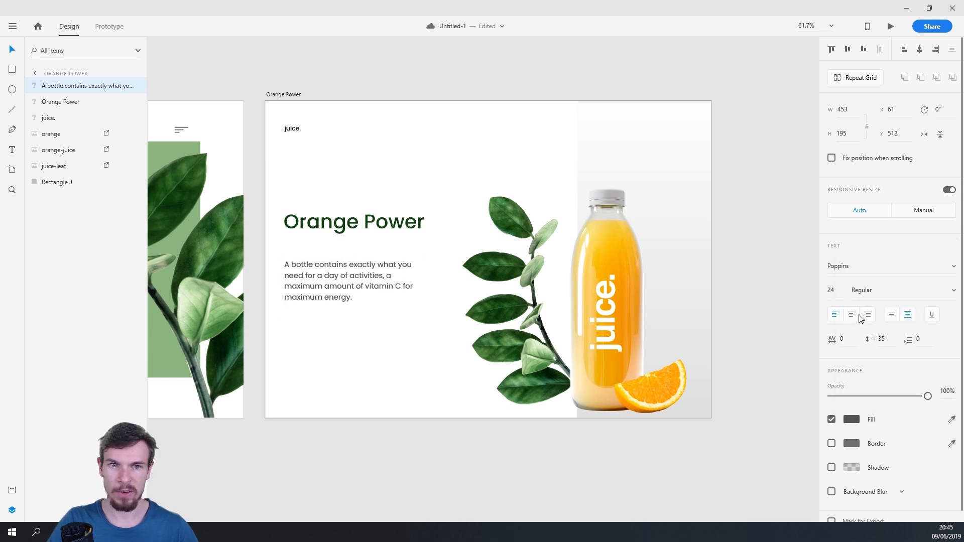
{"action": "left_click", "coordinate": [378, 367]}
Move the description paragraph up closer beneath the Orange Power heading, aligned with the heading's left edge
{"action": "scroll", "coordinate": [321, 343], "scroll_direction": "up", "scroll_amount": 5}
{"action": "left_click_drag", "start_coordinate": [315, 245], "coordinate": [313, 226]}
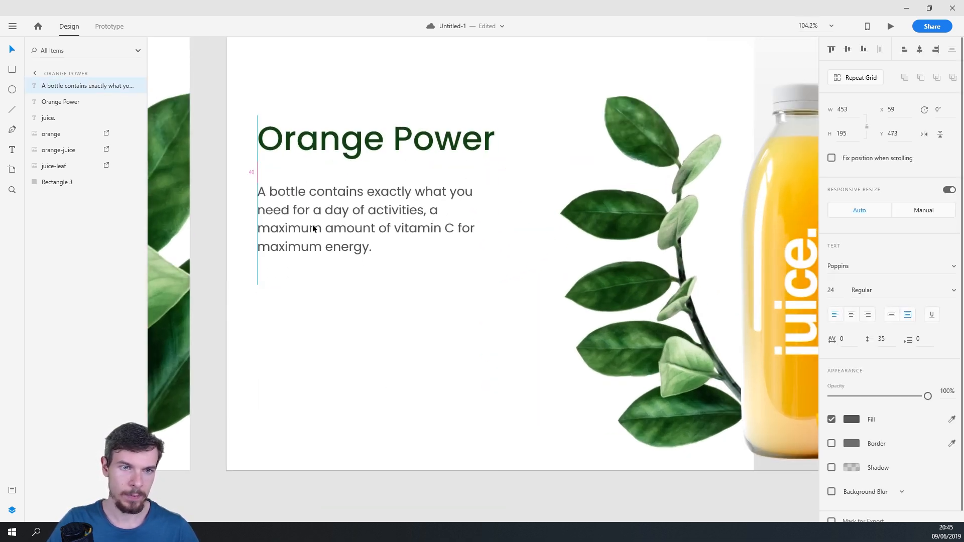
{"action": "left_click", "coordinate": [357, 293]}
{"action": "scroll", "coordinate": [427, 331], "scroll_direction": "down", "scroll_amount": 5}
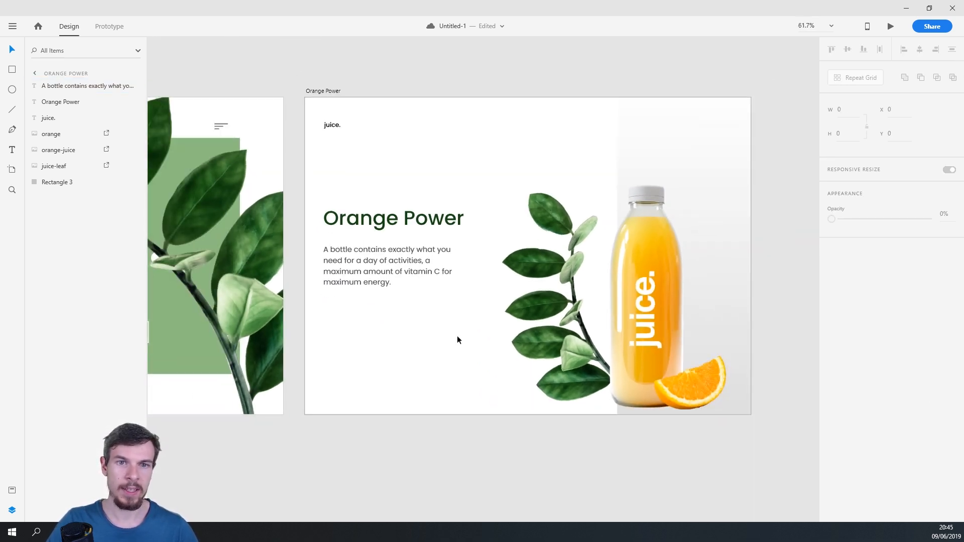
Set the Orange Power heading's font size to 54, refine it to 50, and nudge the heading down slightly
{"action": "left_click", "coordinate": [363, 221]}
{"action": "left_click_drag", "start_coordinate": [836, 292], "coordinate": [809, 297]}
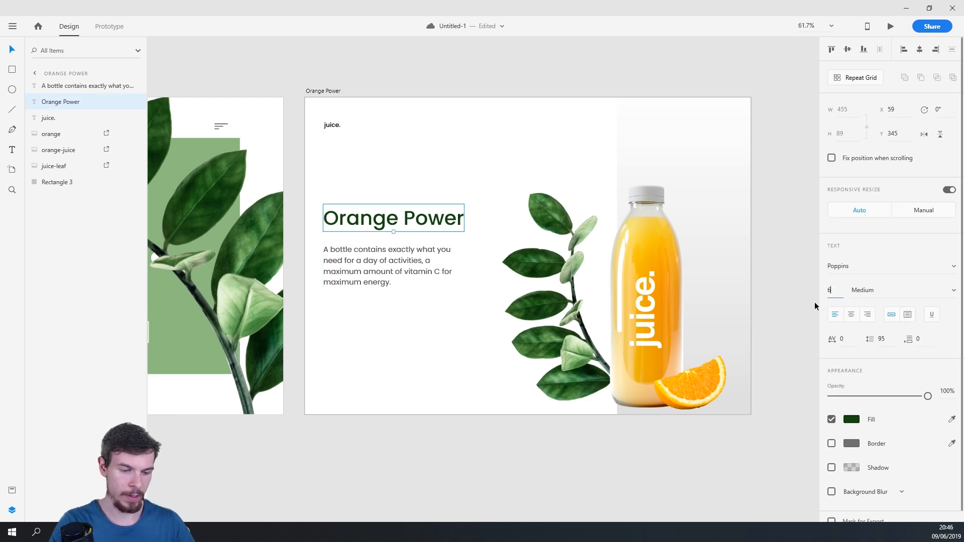
{"action": "type", "text": "54"}
{"action": "key", "text": "Return"}
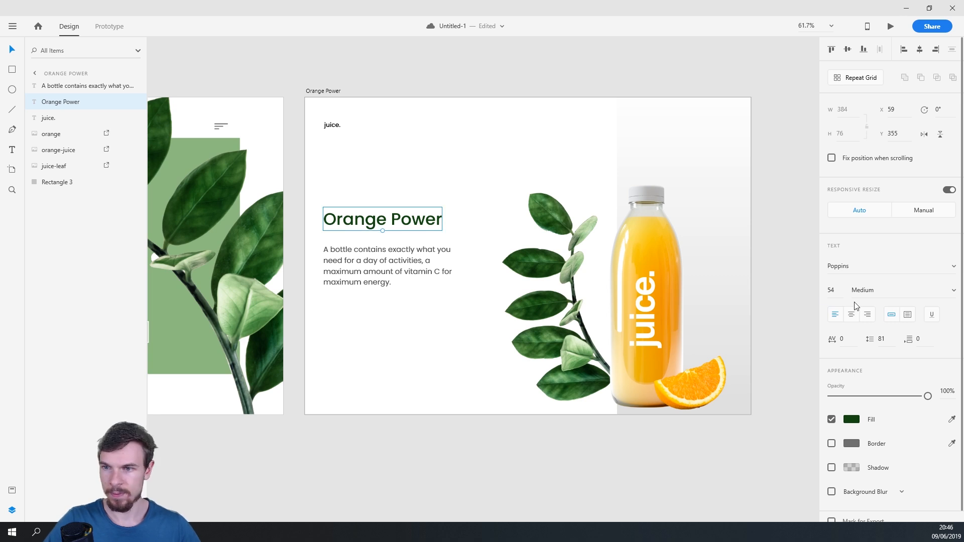
{"action": "left_click", "coordinate": [397, 302]}
{"action": "left_click_drag", "start_coordinate": [355, 218], "coordinate": [355, 220]}
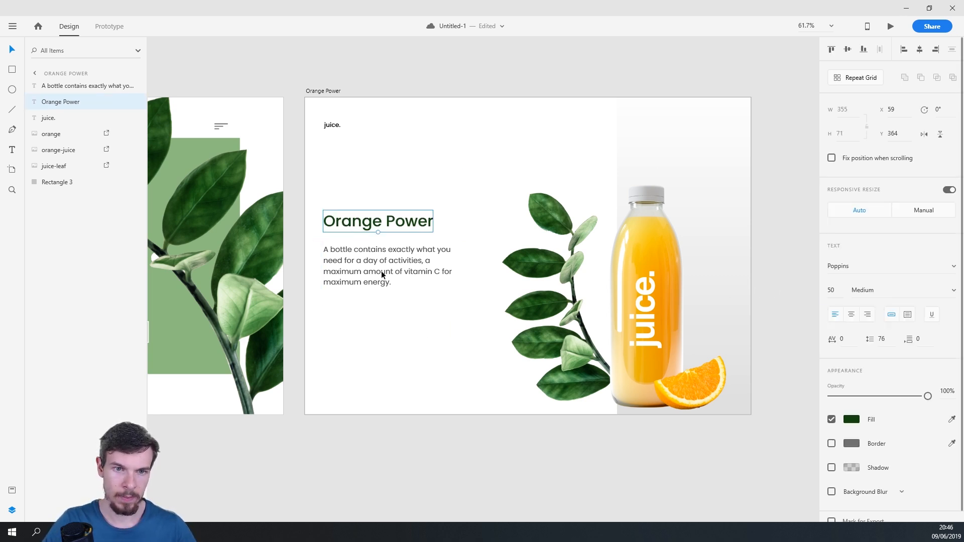
Nudge the description paragraph so its left edge aligns with the juice. logo at X 61
{"action": "left_click", "coordinate": [386, 332]}
{"action": "left_click_drag", "start_coordinate": [362, 272], "coordinate": [362, 271]}
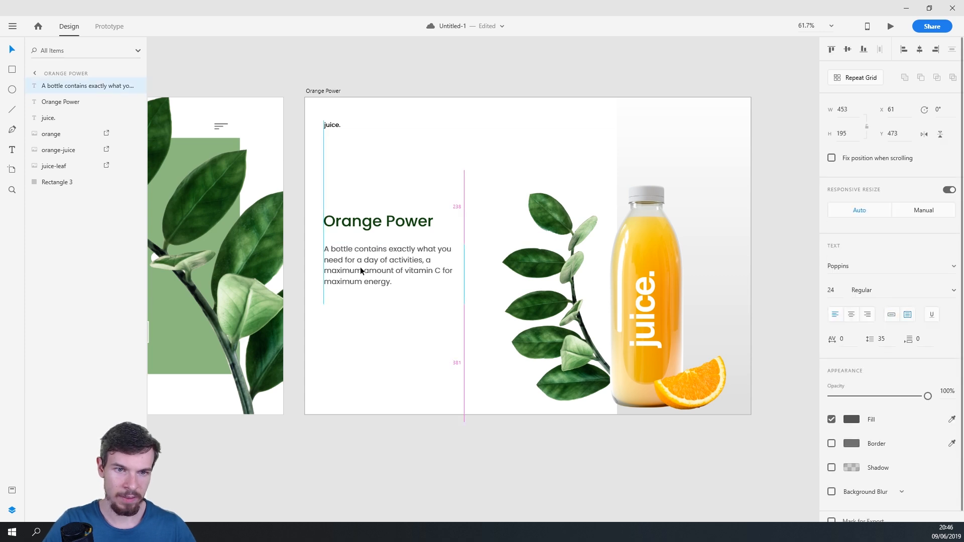
{"action": "left_click", "coordinate": [378, 339]}
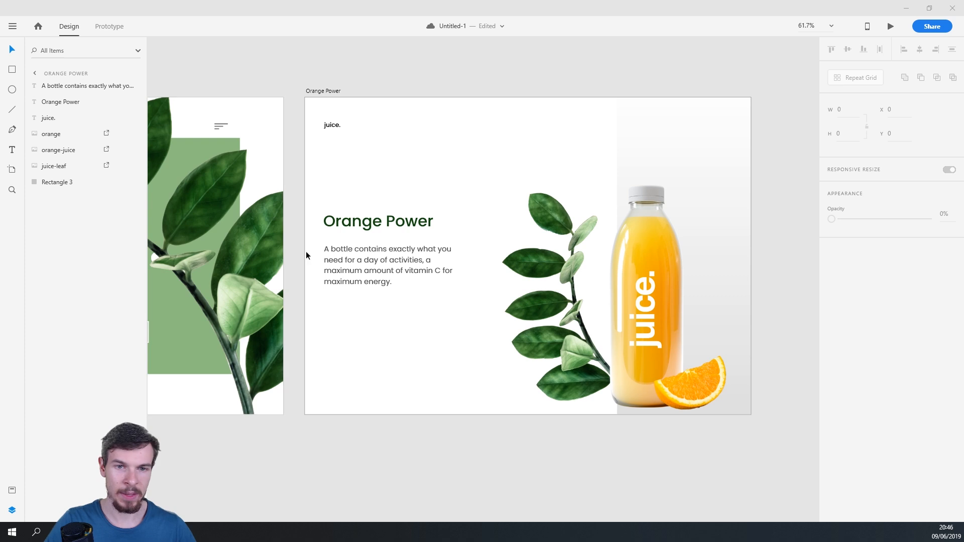
Add a text box about 417 × 65 below the description reading "Contains: strawberry, raspberry, watermelon and grapefruit."
{"action": "left_click", "coordinate": [14, 152]}
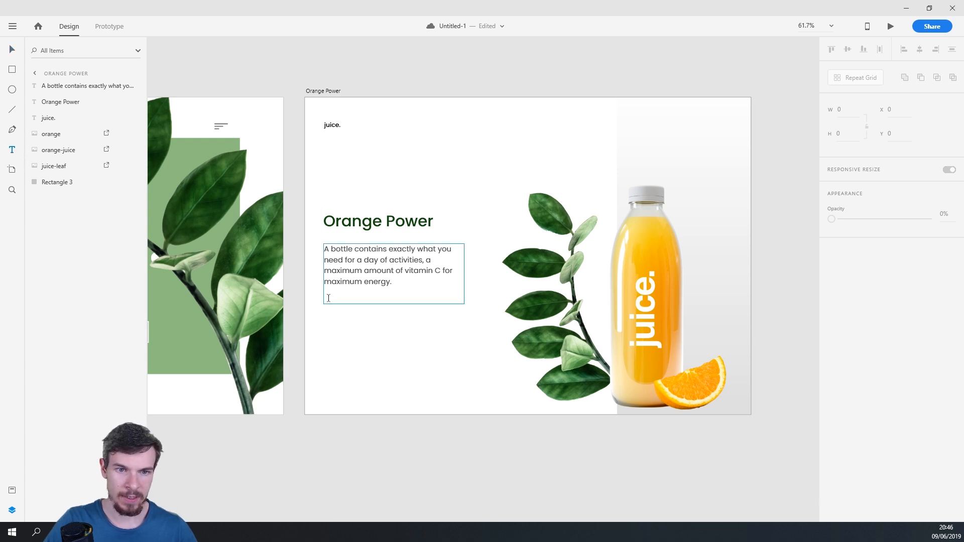
{"action": "left_click_drag", "start_coordinate": [323, 311], "coordinate": [452, 332]}
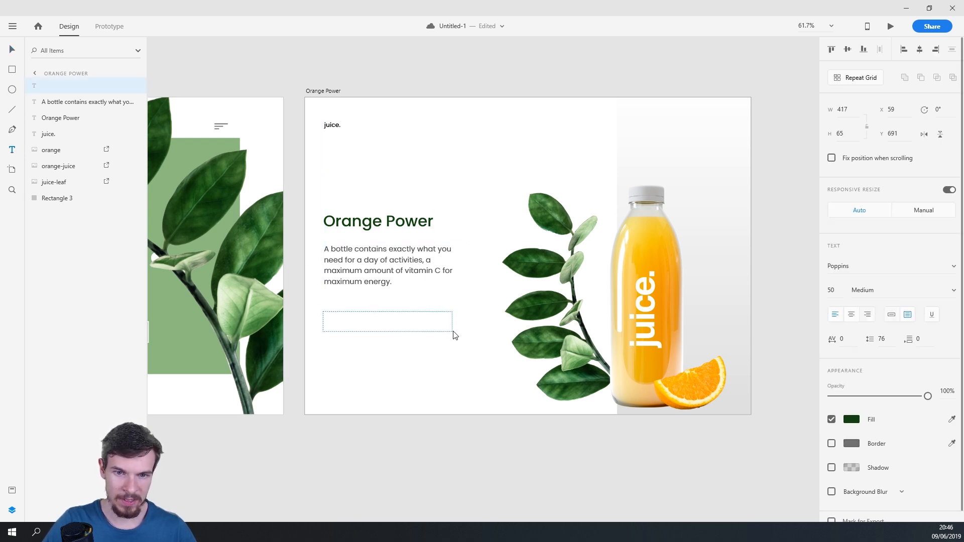
{"action": "type", "text": "Contains: strawberry, raspberry, watermelon and grapefruit."}
Set the font size of the whole ingredients text to 20
{"action": "key", "text": "ctrl+a"}
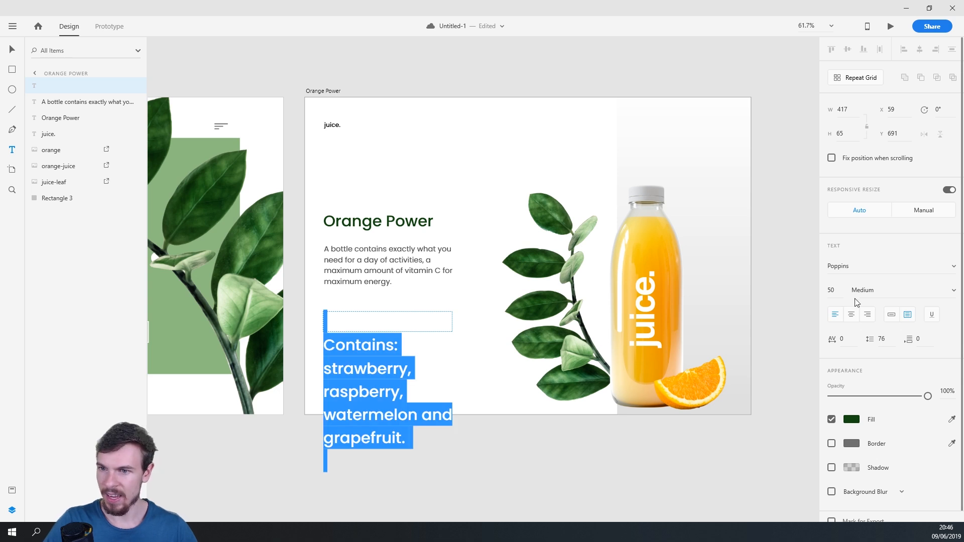
{"action": "left_click", "coordinate": [831, 290]}
{"action": "type", "text": "20"}
{"action": "key", "text": "Return"}
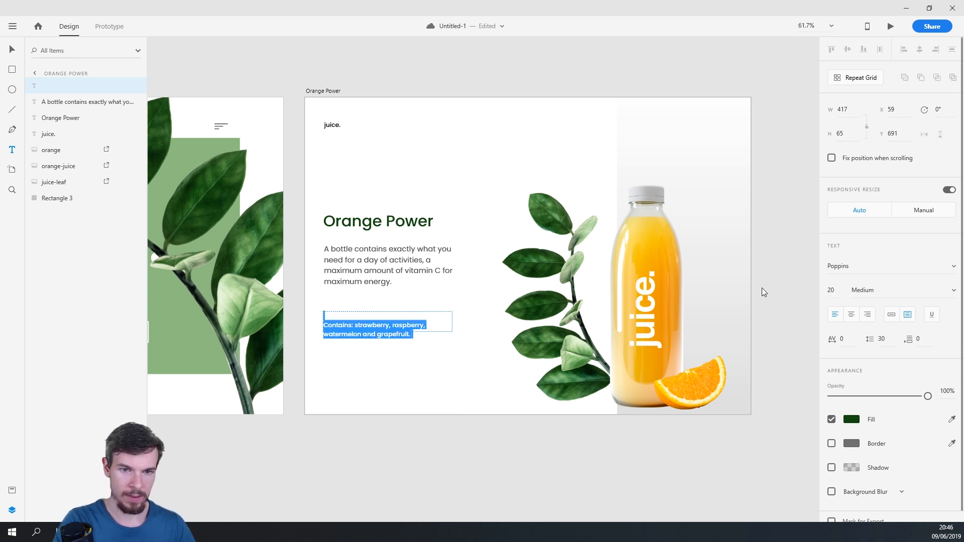
{"action": "key", "text": "Escape"}
{"action": "left_click_drag", "start_coordinate": [428, 327], "coordinate": [295, 318]}
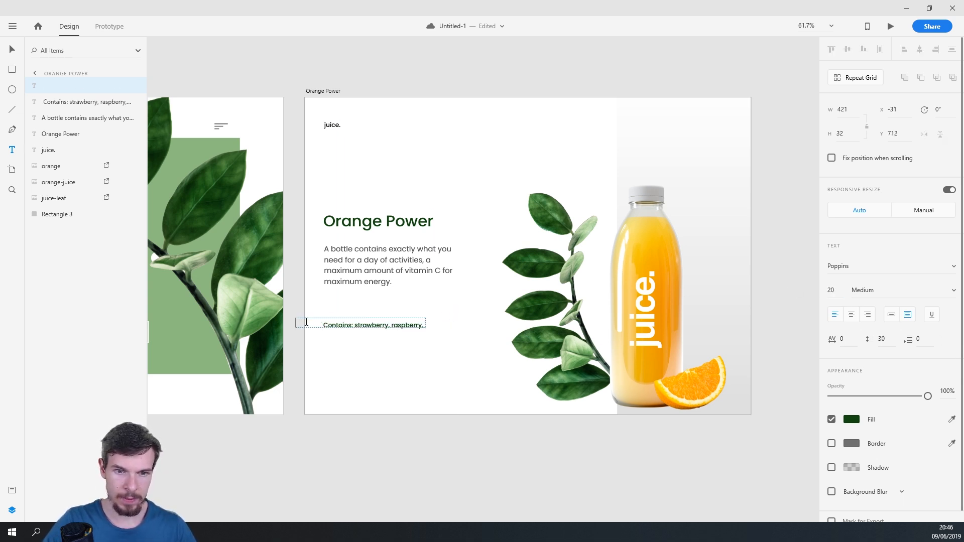
Enlarge the ingredients text box to about 104 high and move it up, left-aligned with the description paragraph
{"action": "left_click", "coordinate": [12, 48]}
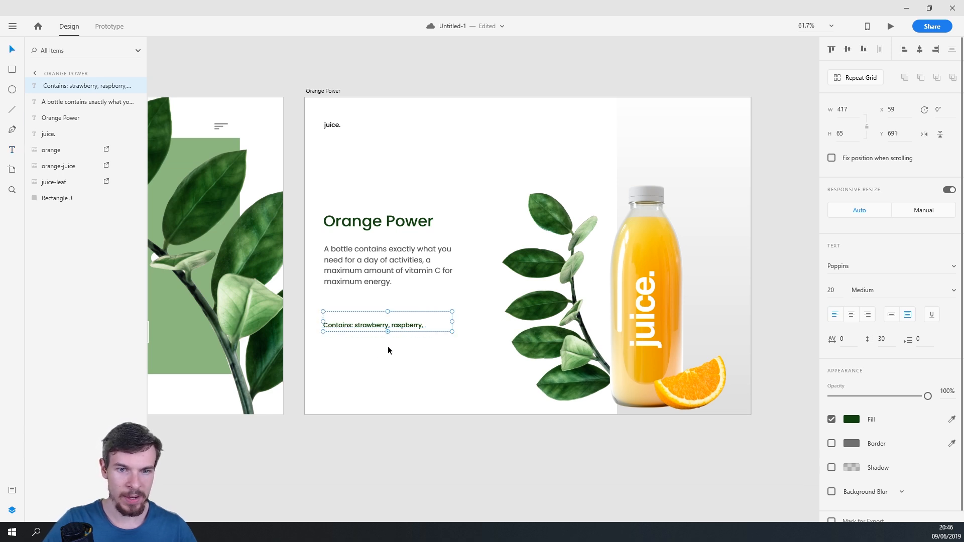
{"action": "left_click_drag", "start_coordinate": [388, 332], "coordinate": [362, 306]}
{"action": "scroll", "coordinate": [389, 344], "scroll_direction": "up", "scroll_amount": 2}
Match the ingredients text's fill to the description paragraph by sampling its gray #545454
{"action": "left_click", "coordinate": [853, 420]}
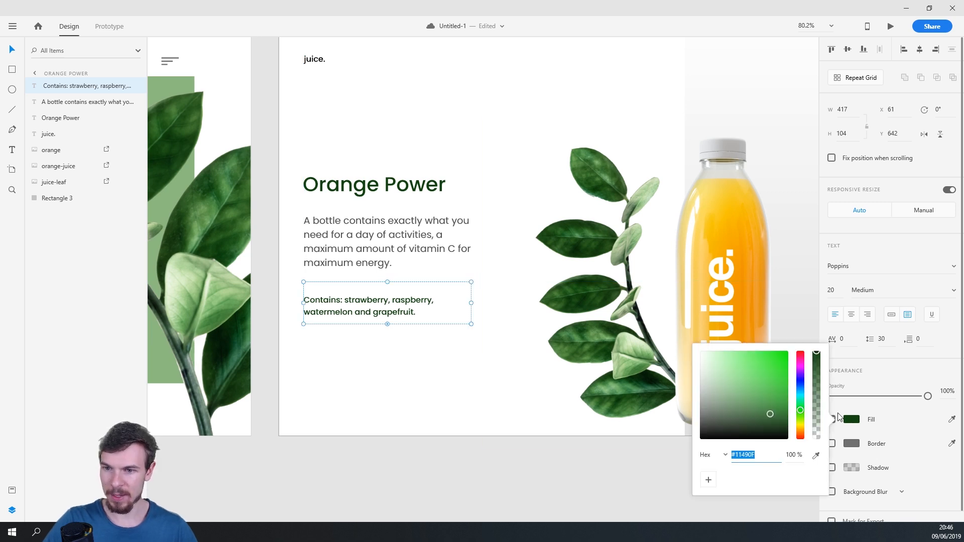
{"action": "left_click", "coordinate": [816, 456]}
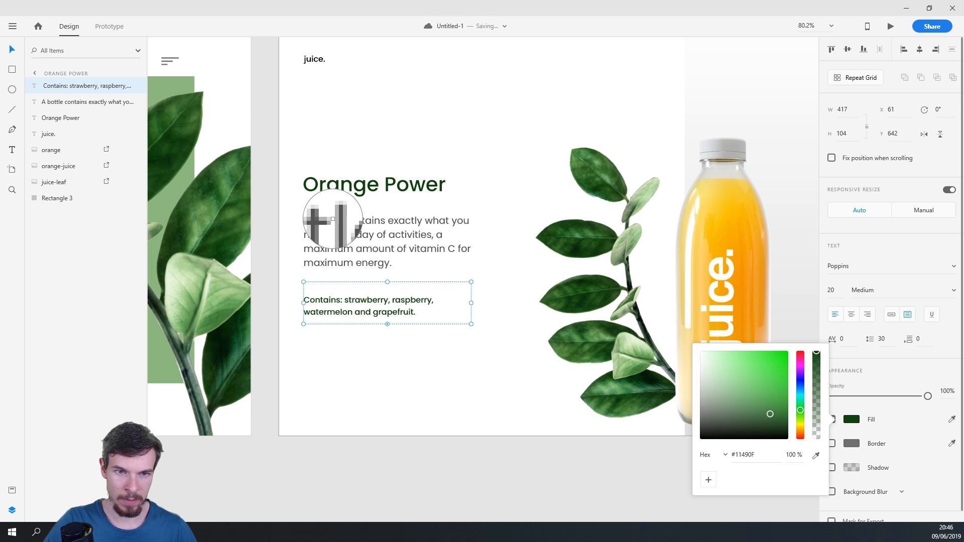
{"action": "left_click", "coordinate": [334, 220]}
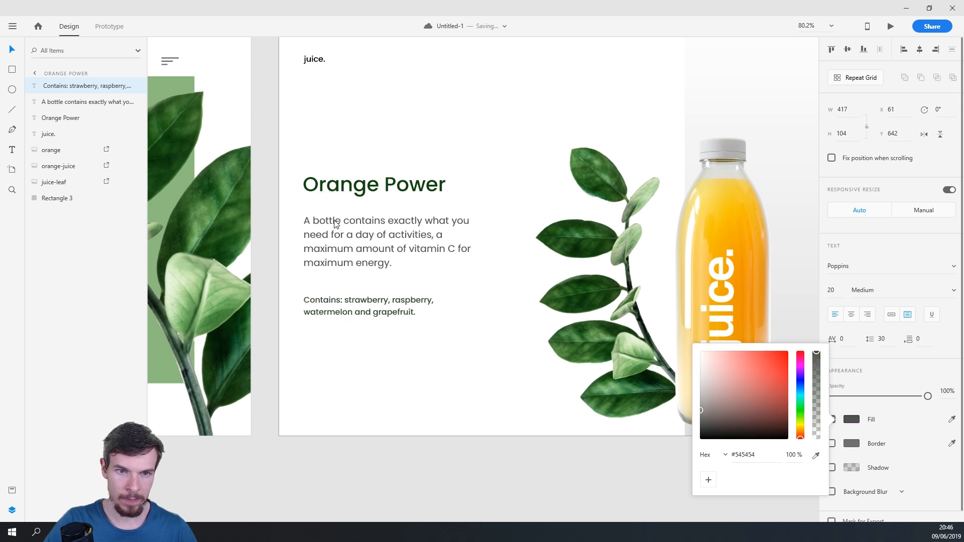
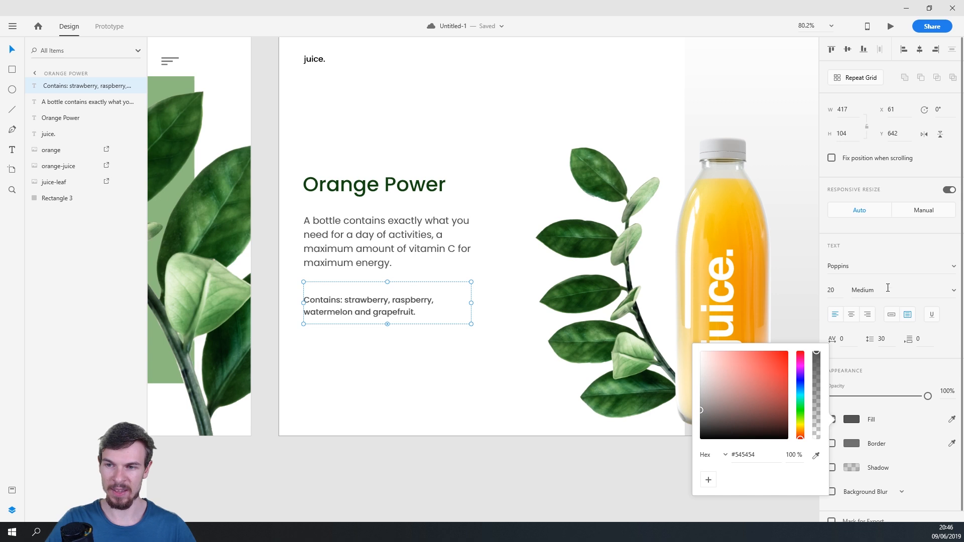
Set the ingredients text's font weight to Regular
{"action": "left_click", "coordinate": [953, 291]}
{"action": "left_click", "coordinate": [953, 291]}
{"action": "scroll", "coordinate": [889, 302], "scroll_direction": "up", "scroll_amount": 2}
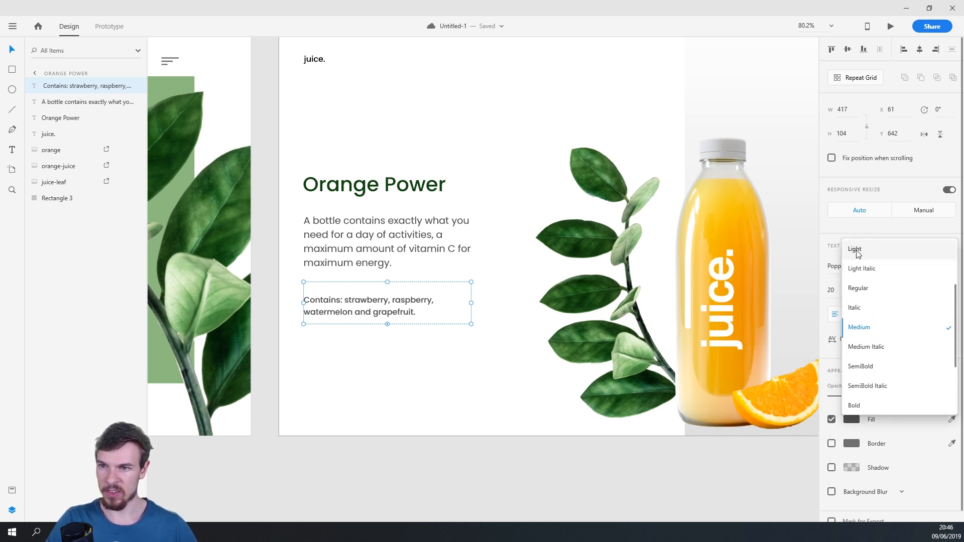
{"action": "left_click", "coordinate": [864, 288]}
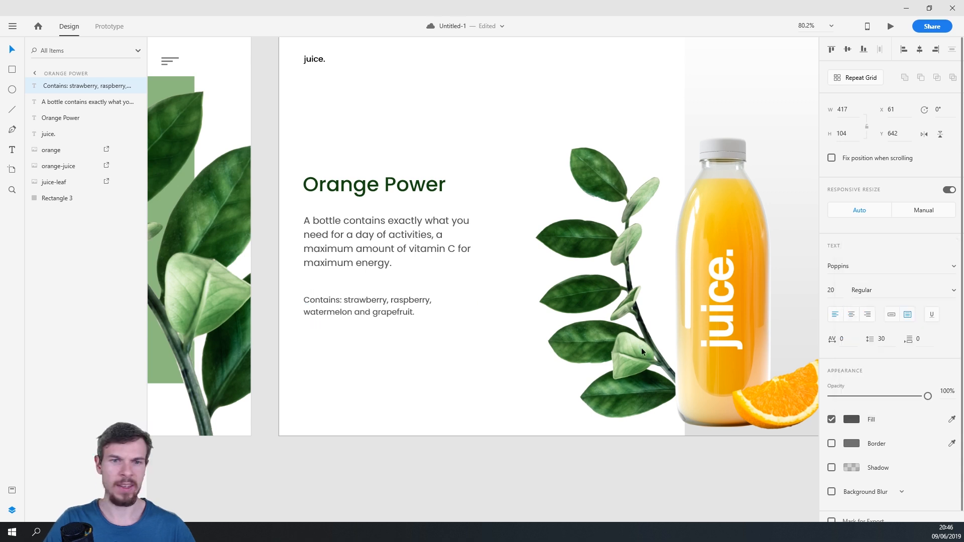
Move the ingredients text up to about Y 616, closer beneath the description paragraph
{"action": "left_click_drag", "start_coordinate": [399, 330], "coordinate": [371, 291]}
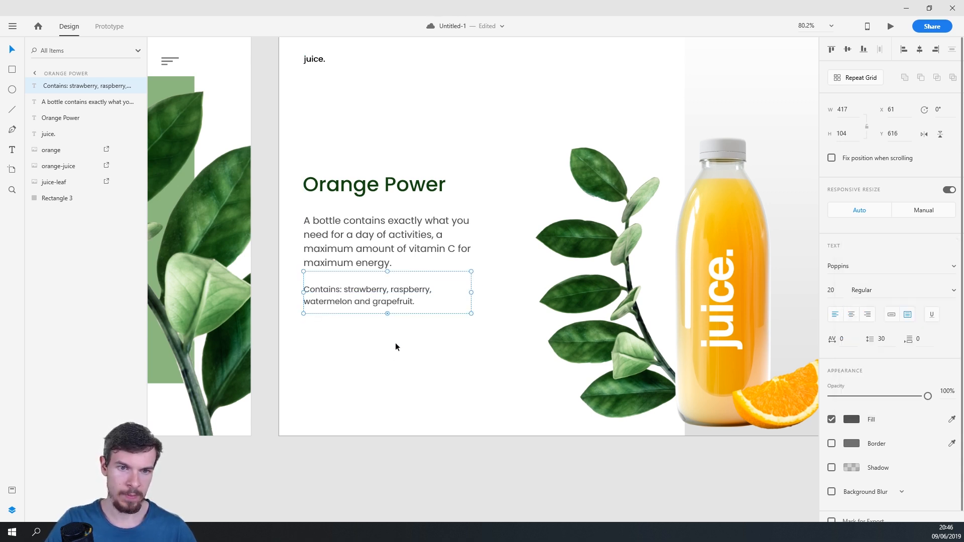
{"action": "left_click", "coordinate": [402, 356]}
{"action": "scroll", "coordinate": [410, 373], "scroll_direction": "down", "scroll_amount": 3}
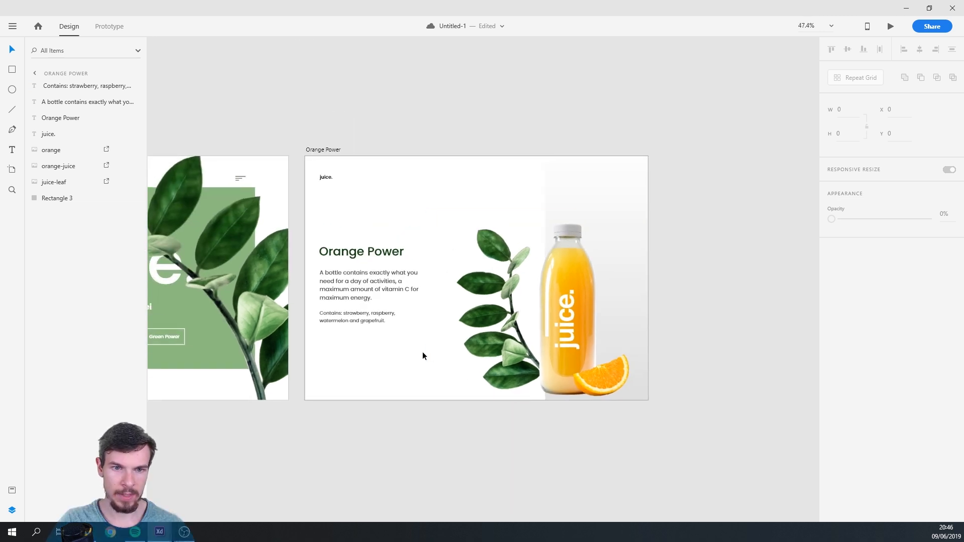
{"action": "scroll", "coordinate": [423, 352], "scroll_direction": "up", "scroll_amount": 1}
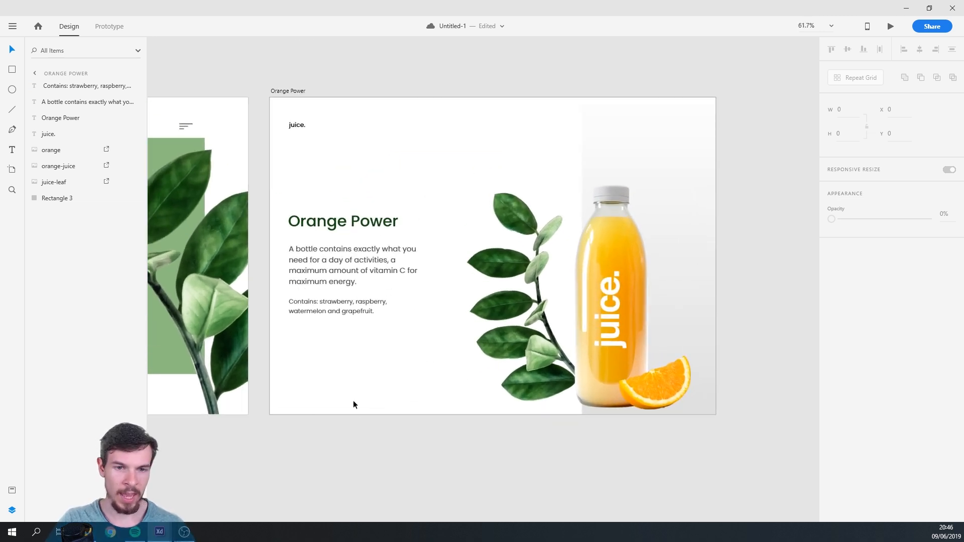
Draw a horizontal line about 66 wide in the empty area below the ingredients text
{"action": "scroll", "coordinate": [322, 372], "scroll_direction": "up", "scroll_amount": 3}
{"action": "key", "text": "p"}
{"action": "key", "text": "l"}
{"action": "scroll", "coordinate": [339, 330], "scroll_direction": "up", "scroll_amount": 3}
{"action": "left_click_drag", "start_coordinate": [325, 336], "coordinate": [390, 336]}
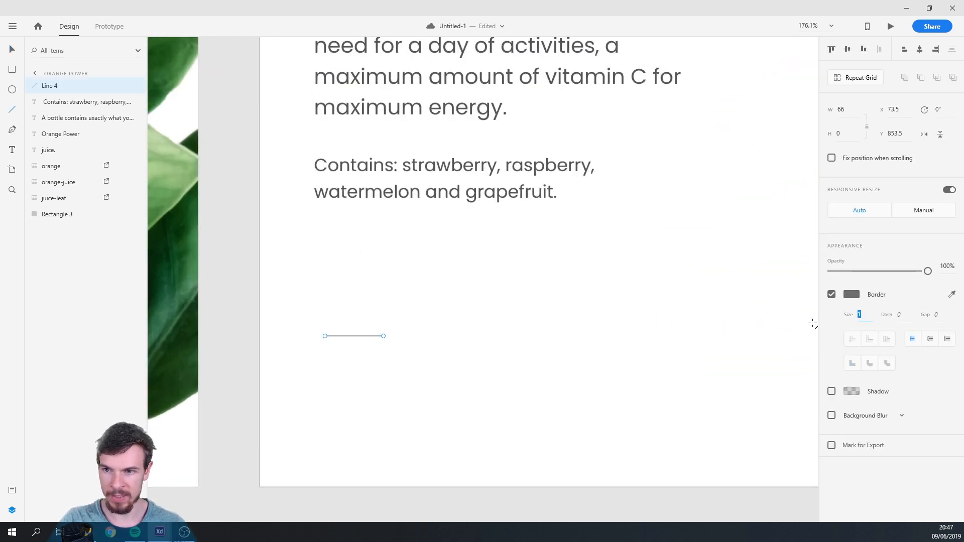
Set the horizontal line's border size to 3 and shorten the line from its right end
{"action": "type", "text": "3"}
{"action": "key", "text": "Return"}
{"action": "scroll", "coordinate": [368, 349], "scroll_direction": "up", "scroll_amount": 2}
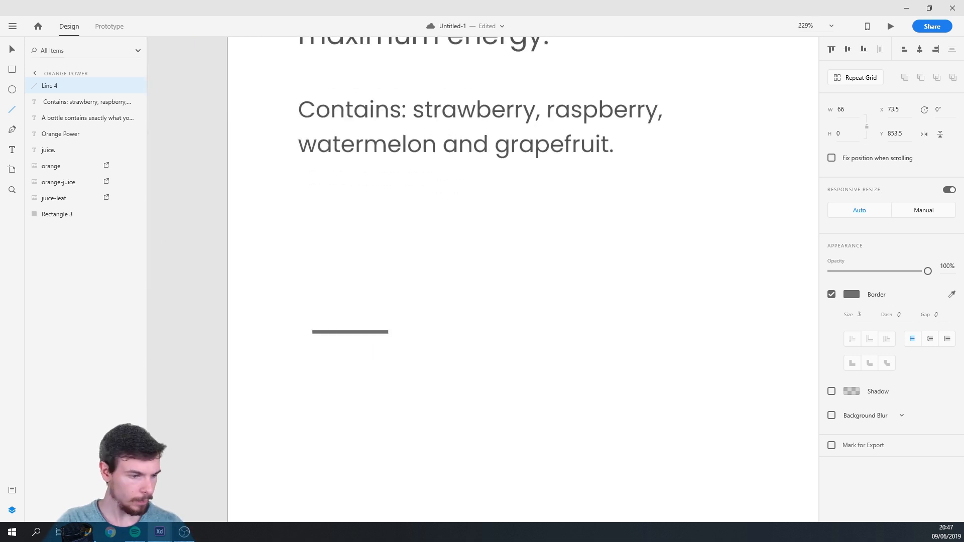
{"action": "key", "text": "alt+Tab"}
{"action": "left_click_drag", "start_coordinate": [390, 330], "coordinate": [365, 332]}
Draw a rising diagonal line about 19 × 19 above the horizontal line's left end with border size 3
{"action": "left_click_drag", "start_coordinate": [305, 321], "coordinate": [342, 299]}
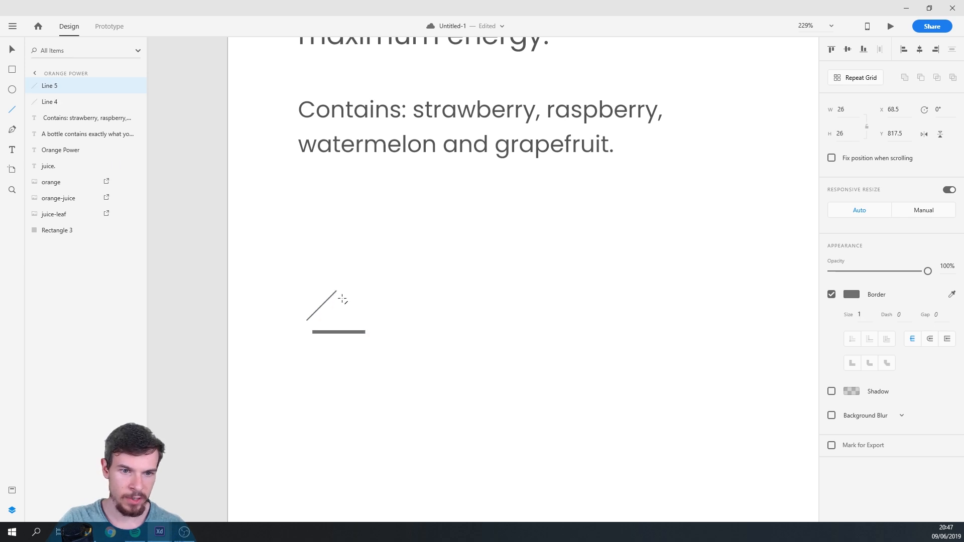
{"action": "left_click", "coordinate": [861, 314]}
{"action": "type", "text": "3"}
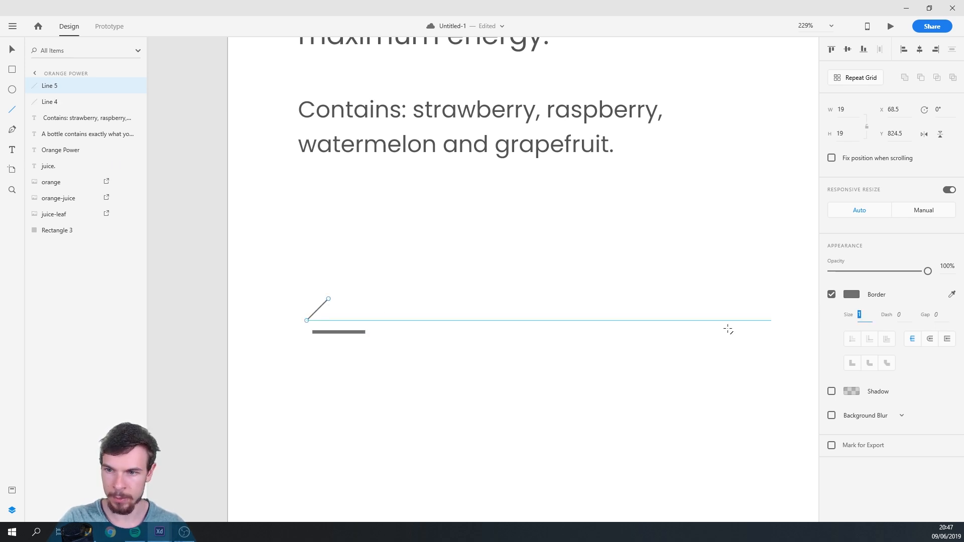
{"action": "left_click", "coordinate": [364, 323]}
{"action": "left_click", "coordinate": [318, 310]}
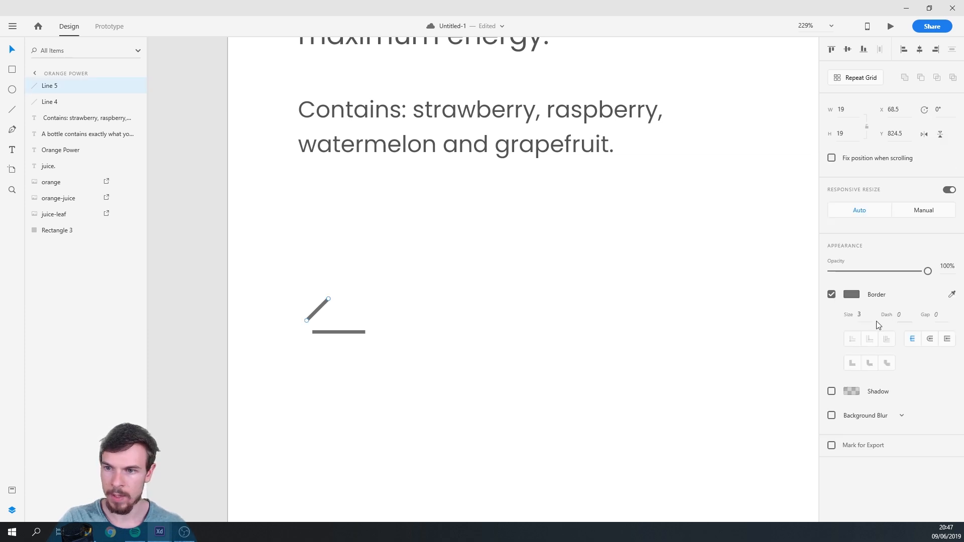
Draw a descending diagonal line about 19 × 19 below the horizontal line's left end with border size 3
{"action": "left_click_drag", "start_coordinate": [306, 347], "coordinate": [328, 368]}
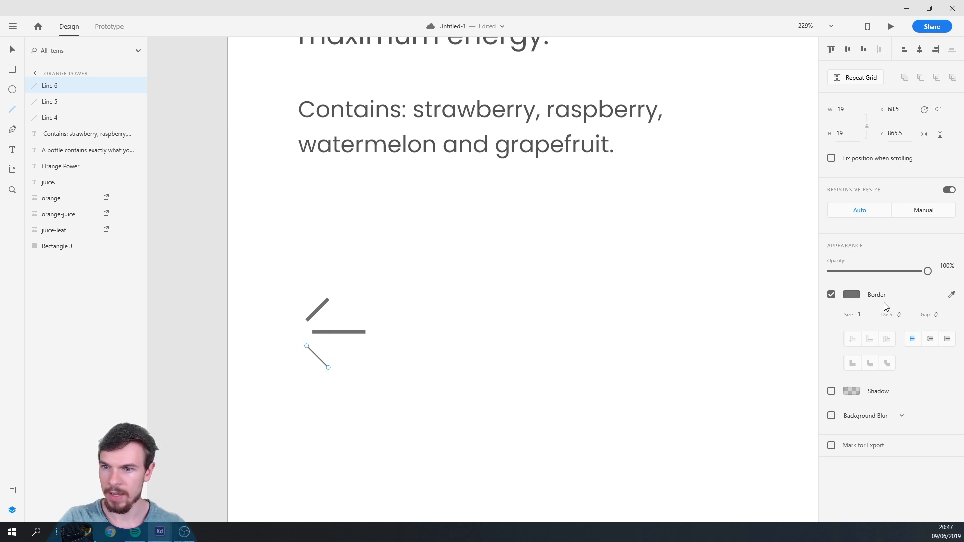
{"action": "type", "text": "3"}
{"action": "key", "text": "Return"}
Move the rising diagonal line so that its lower end meets the left end of the horizontal line
{"action": "left_click", "coordinate": [12, 49]}
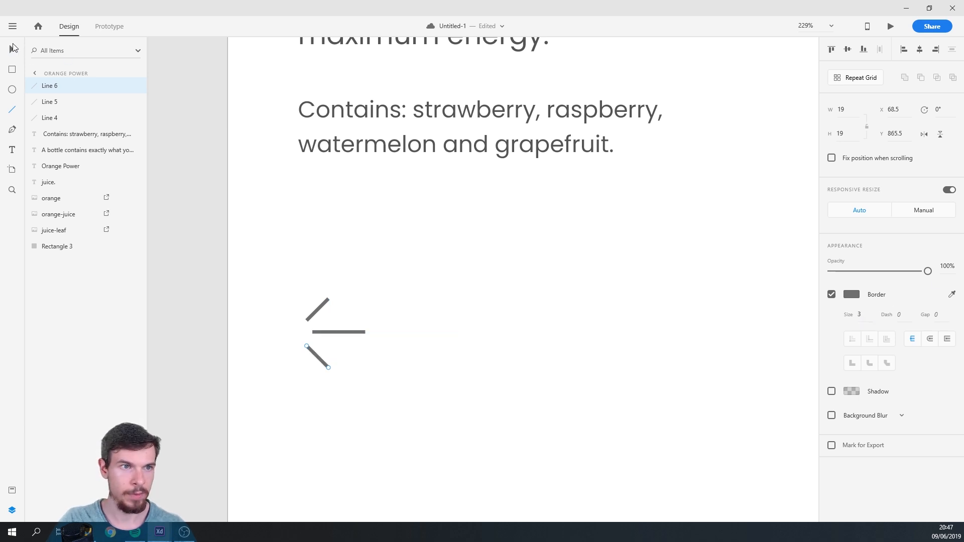
{"action": "scroll", "coordinate": [353, 329], "scroll_direction": "up", "scroll_amount": 2}
{"action": "scroll", "coordinate": [353, 330], "scroll_direction": "up", "scroll_amount": 4}
{"action": "left_click_drag", "start_coordinate": [244, 280], "coordinate": [265, 310]}
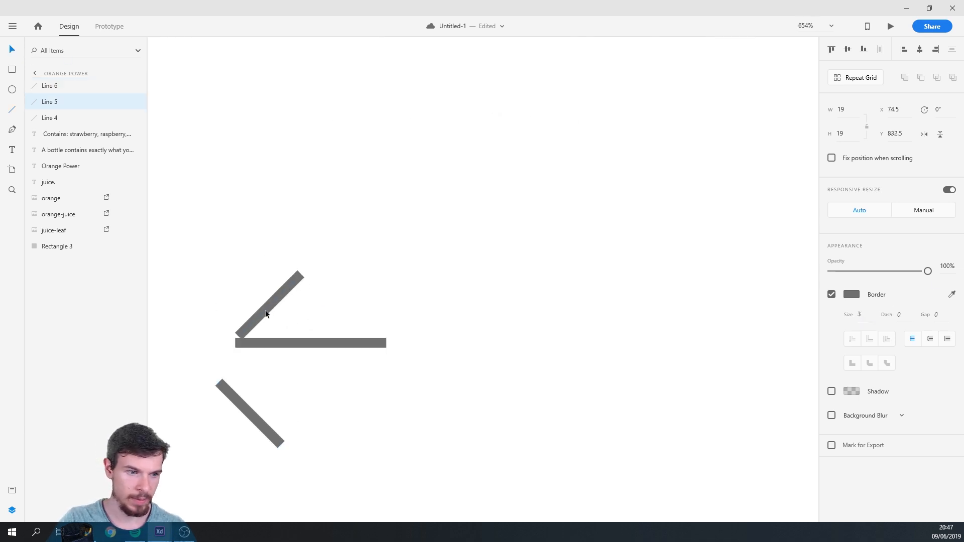
{"action": "left_click_drag", "start_coordinate": [281, 346], "coordinate": [370, 319]}
Give all three arrow lines round end caps
{"action": "left_click_drag", "start_coordinate": [380, 448], "coordinate": [379, 234]}
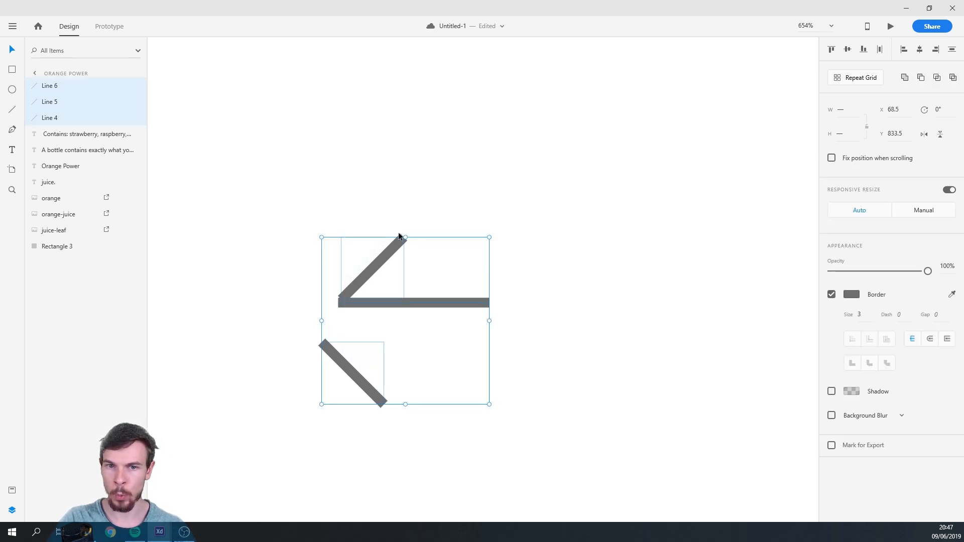
{"action": "left_click", "coordinate": [509, 341]}
{"action": "scroll", "coordinate": [499, 321], "scroll_direction": "up", "scroll_amount": 3}
{"action": "left_click_drag", "start_coordinate": [367, 502], "coordinate": [170, 205]}
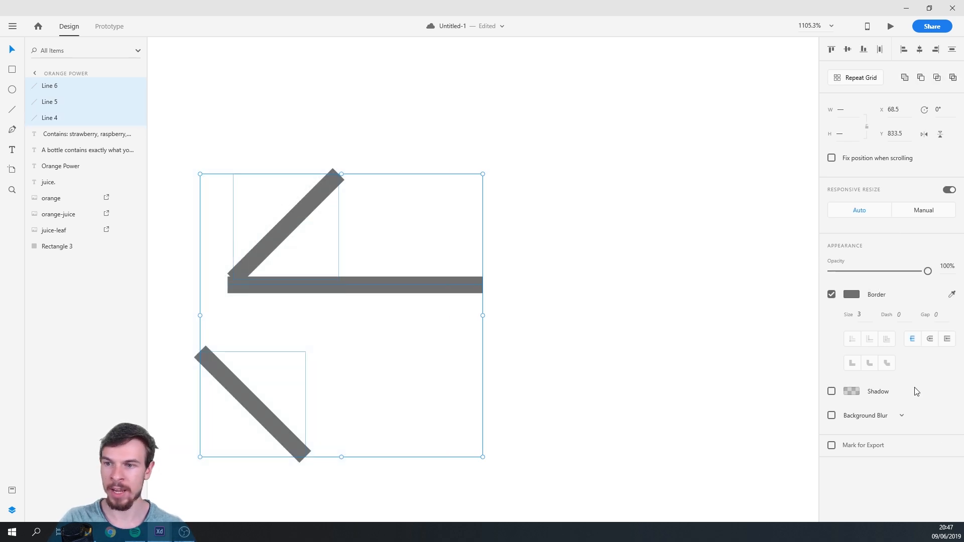
{"action": "left_click", "coordinate": [931, 340]}
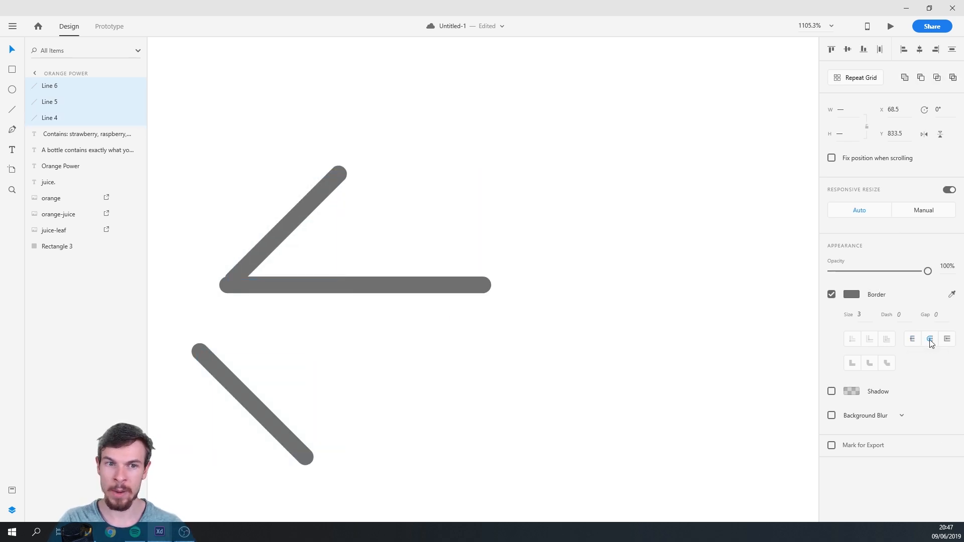
Join the descending diagonal to the horizontal line's left end and adjust the rising one so the arrowhead tips coincide
{"action": "left_click", "coordinate": [496, 366]}
{"action": "left_click_drag", "start_coordinate": [234, 391], "coordinate": [266, 333]}
{"action": "left_click_drag", "start_coordinate": [297, 221], "coordinate": [284, 232]}
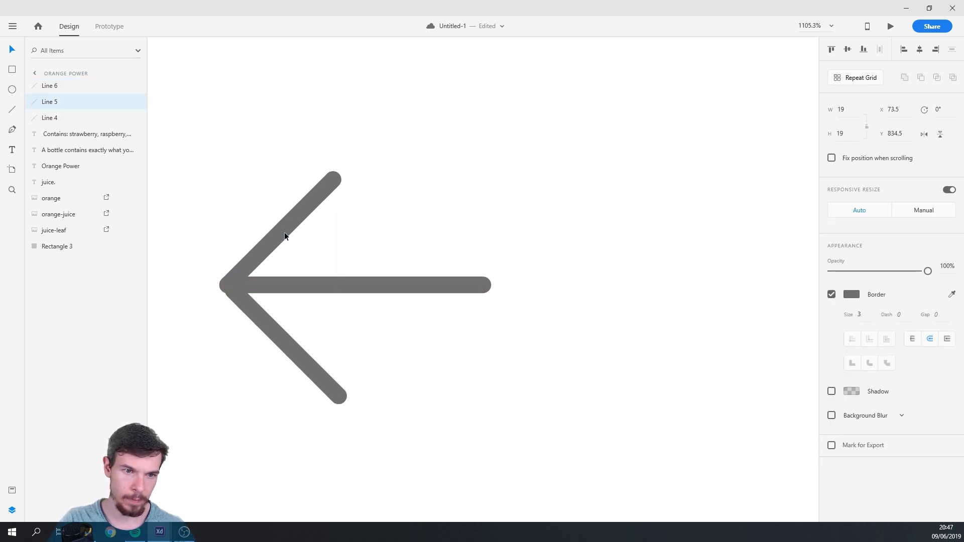
{"action": "left_click_drag", "start_coordinate": [267, 321], "coordinate": [267, 322]}
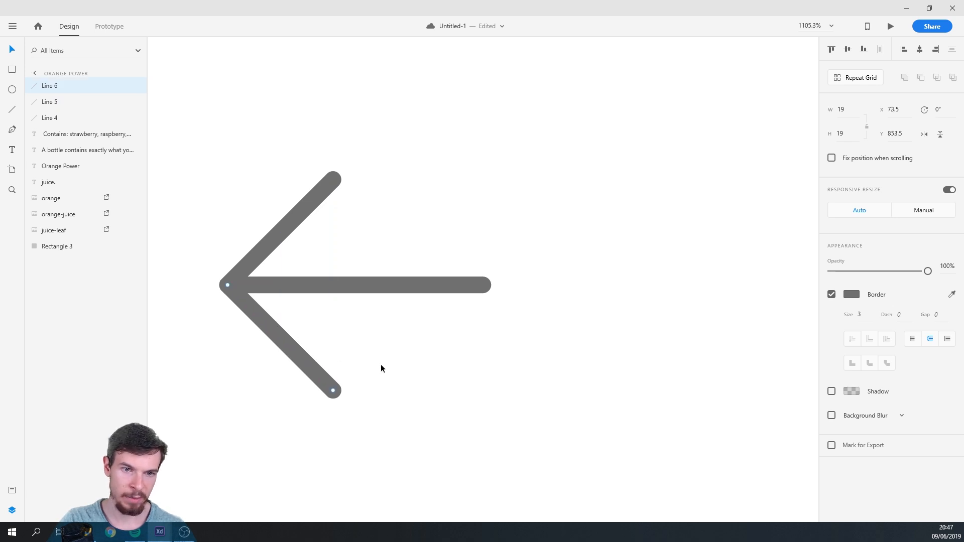
Group the three arrow lines and name the group "back"
{"action": "left_click", "coordinate": [347, 353]}
{"action": "scroll", "coordinate": [439, 312], "scroll_direction": "down", "scroll_amount": 10}
{"action": "scroll", "coordinate": [477, 336], "scroll_direction": "up", "scroll_amount": 3}
{"action": "left_click_drag", "start_coordinate": [442, 256], "coordinate": [324, 358]}
{"action": "key", "text": "ctrl+g"}
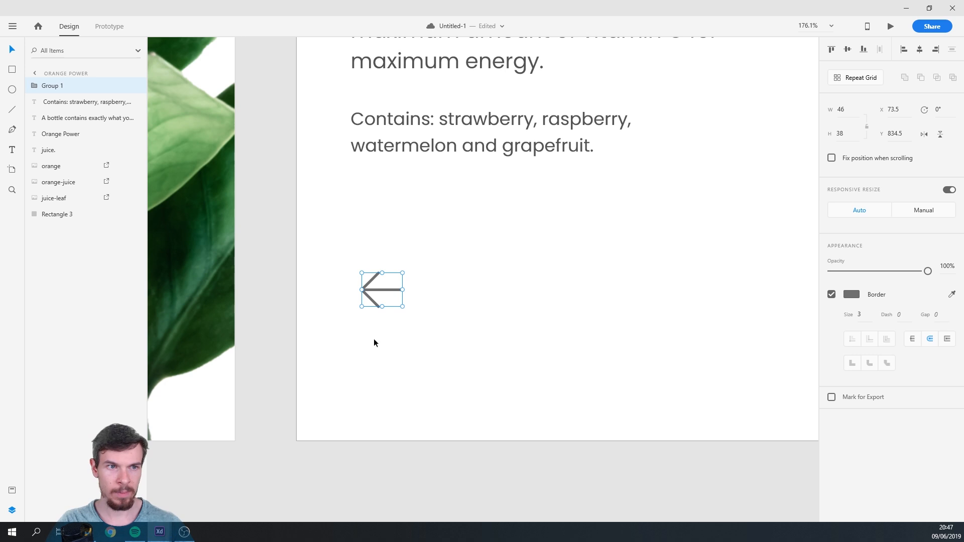
{"action": "double_click", "coordinate": [63, 87]}
{"action": "type", "text": "back"}
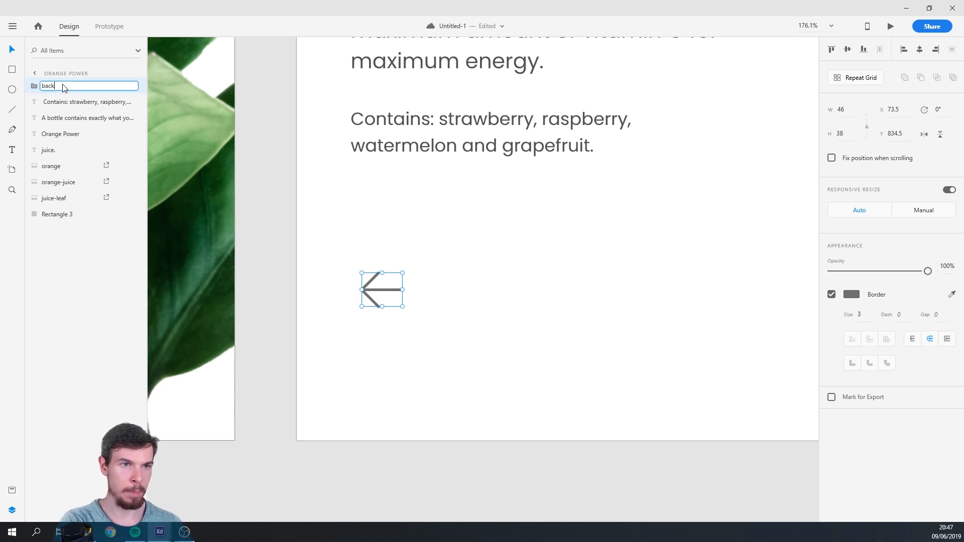
{"action": "key", "text": "Return"}
Scale the back arrow down to about 17 × 14 and align it with the left edge of the ingredients text
{"action": "scroll", "coordinate": [441, 255], "scroll_direction": "up", "scroll_amount": 3}
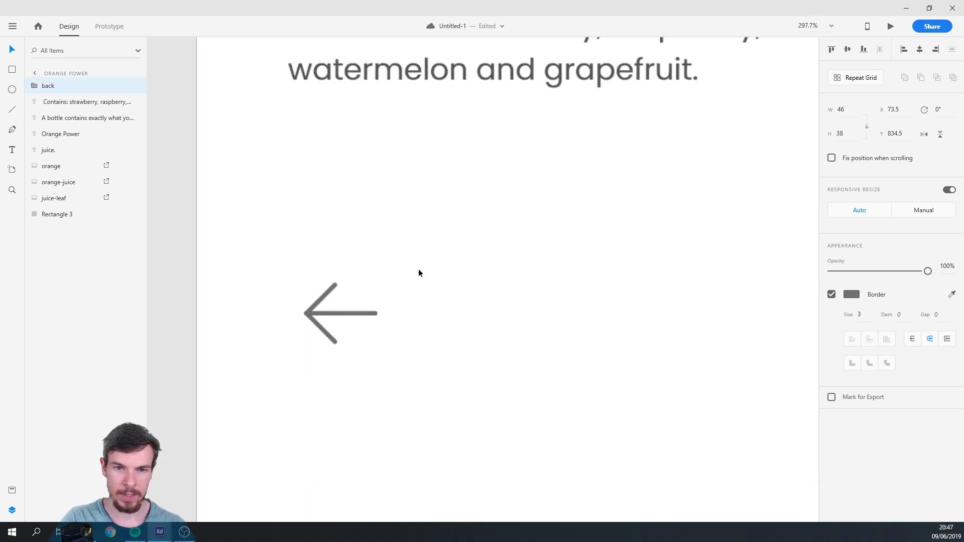
{"action": "left_click_drag", "start_coordinate": [375, 285], "coordinate": [298, 235]}
{"action": "scroll", "coordinate": [327, 243], "scroll_direction": "down", "scroll_amount": 5}
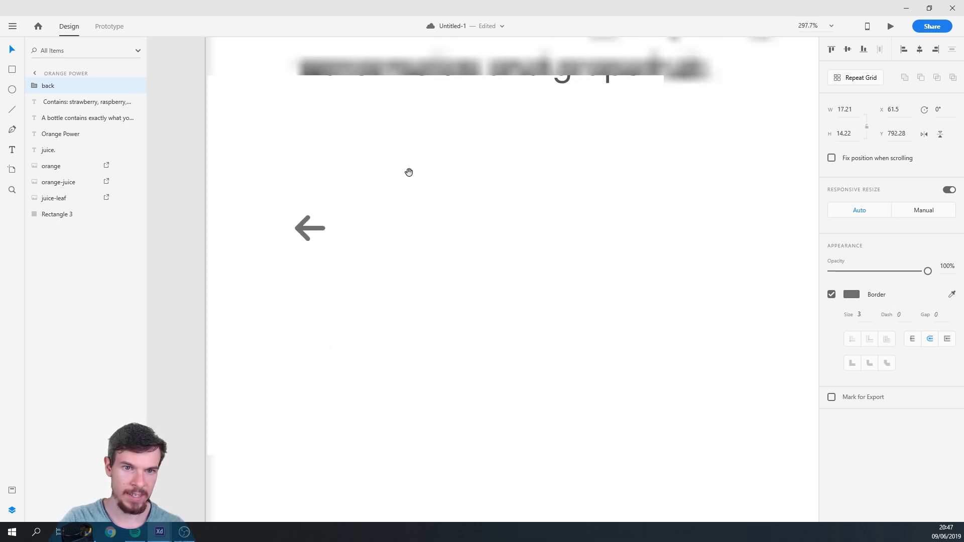
{"action": "left_click", "coordinate": [339, 287]}
{"action": "left_click_drag", "start_coordinate": [339, 288], "coordinate": [346, 288]}
{"action": "left_click", "coordinate": [384, 366]}
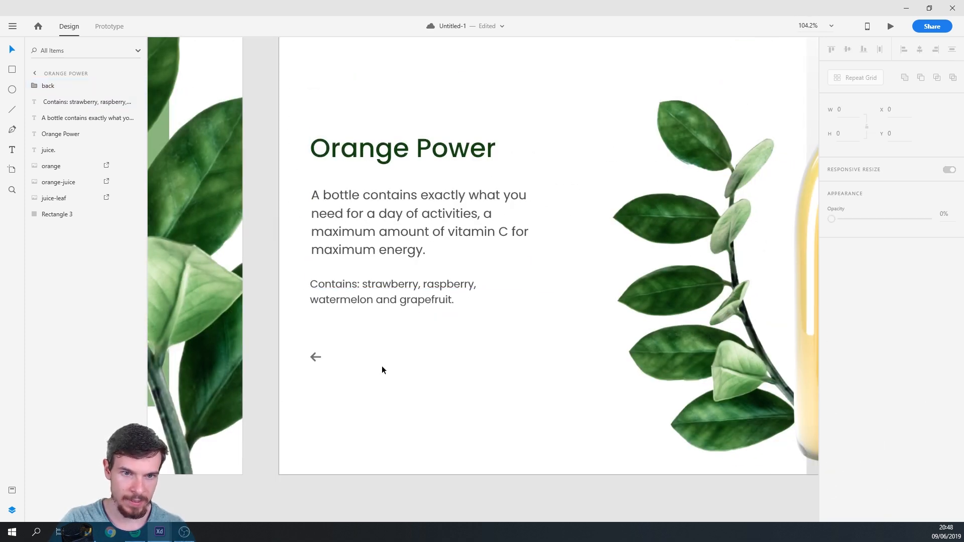
Add the text "go back" just right of the back arrow
{"action": "scroll", "coordinate": [350, 363], "scroll_direction": "up", "scroll_amount": 5}
{"action": "left_click_drag", "start_coordinate": [304, 361], "coordinate": [329, 317]}
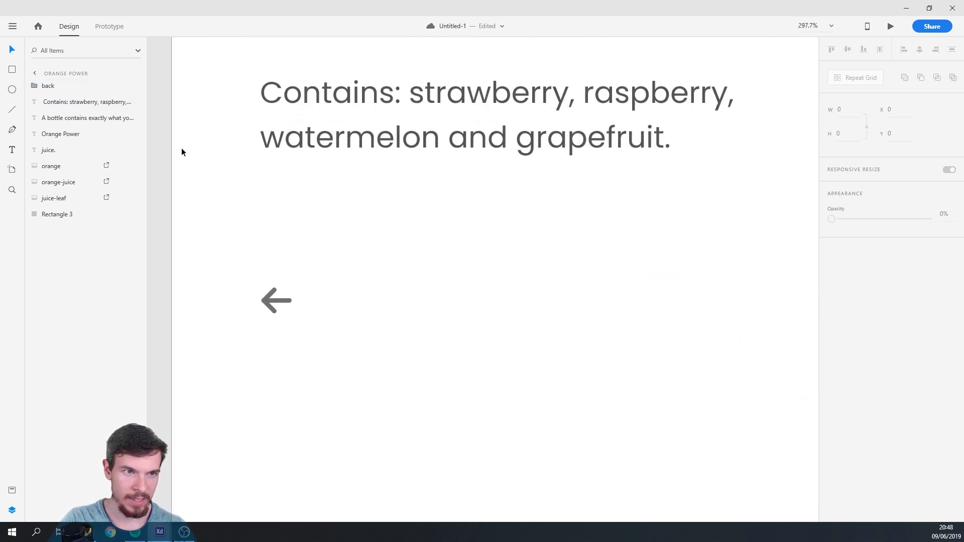
{"action": "left_click", "coordinate": [14, 150]}
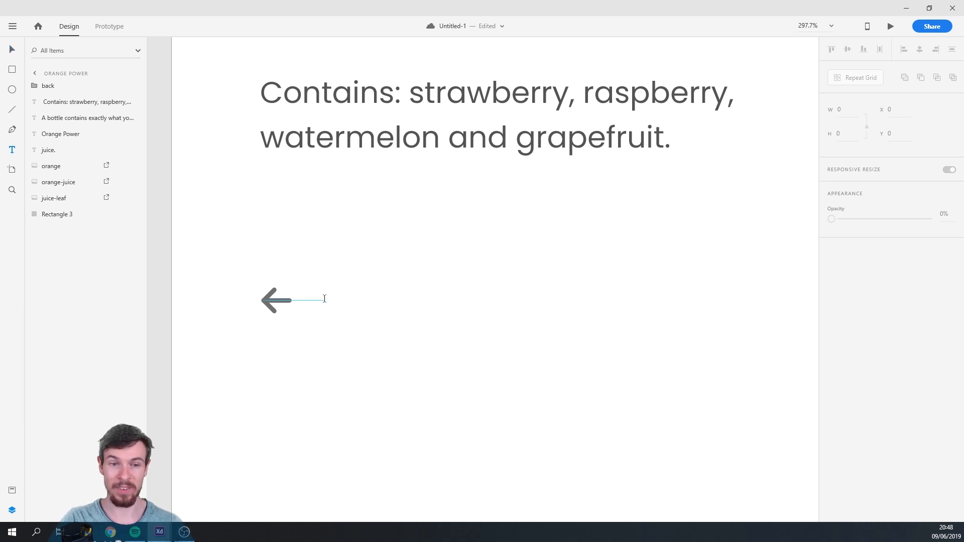
{"action": "left_click", "coordinate": [317, 306]}
{"action": "type", "text": "go bacxk"}
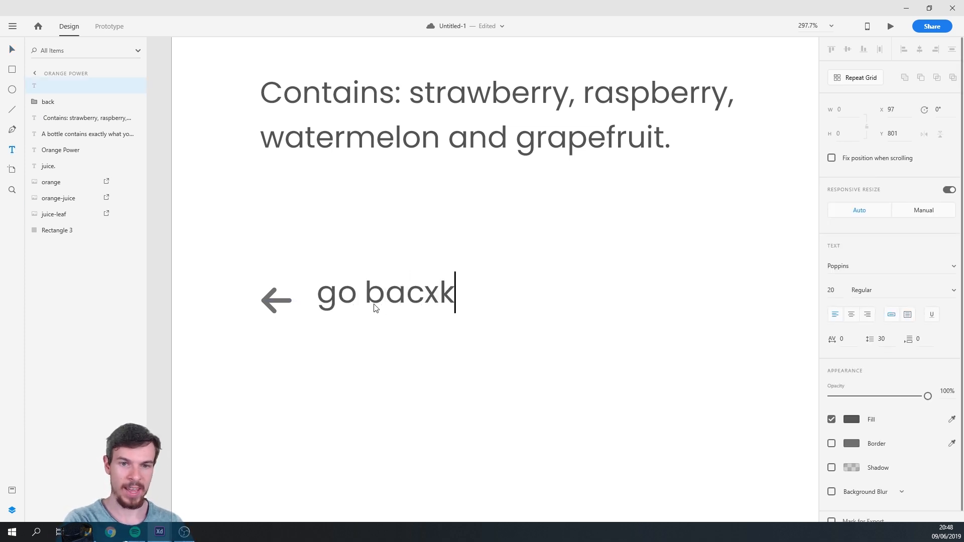
{"action": "key", "text": "BackSpace"}
{"action": "key", "text": "BackSpace"}
{"action": "type", "text": "l"}
{"action": "key", "text": "BackSpace"}
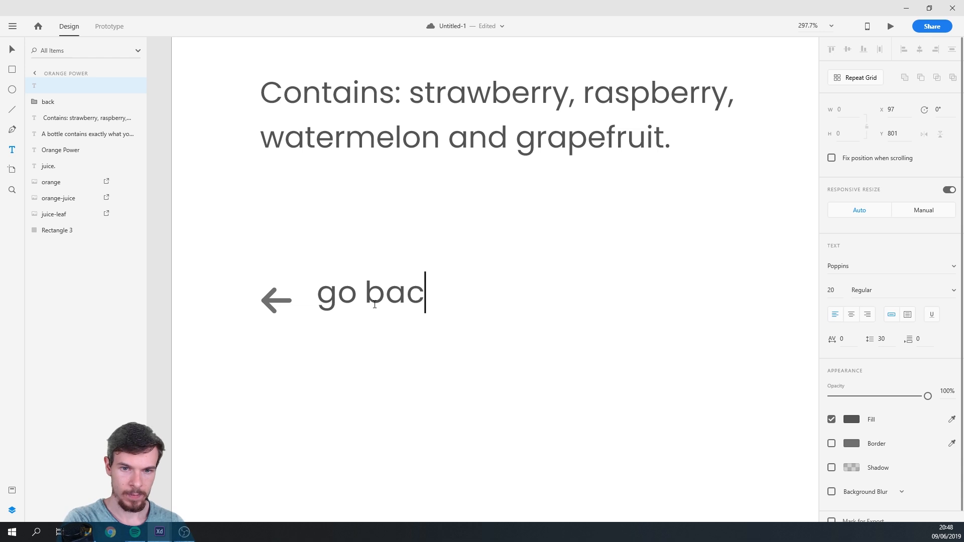
{"action": "type", "text": "k"}
Set the "go back" text's font size to 18 and move the text closer to the arrow, vertically centred on it
{"action": "key", "text": "ctrl+a"}
{"action": "left_click", "coordinate": [839, 292]}
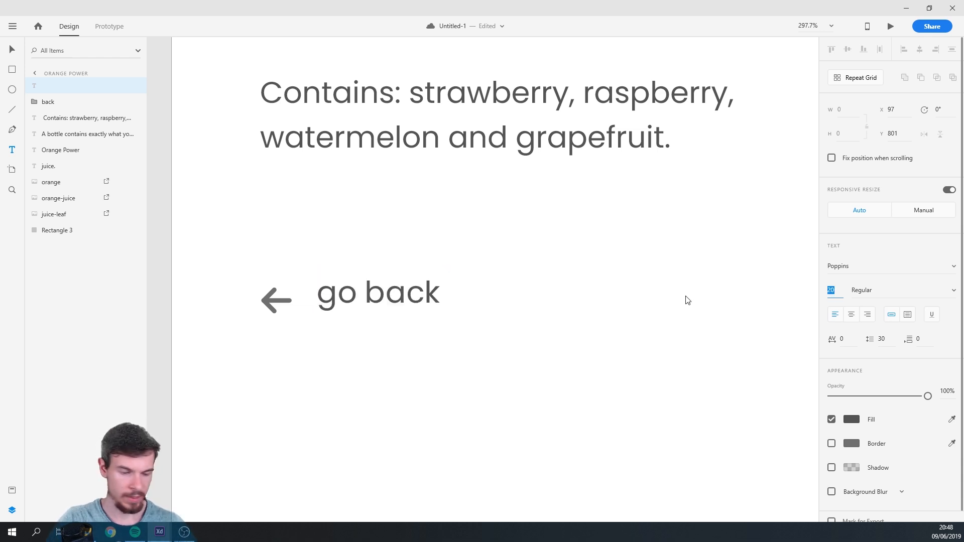
{"action": "key", "text": "Return"}
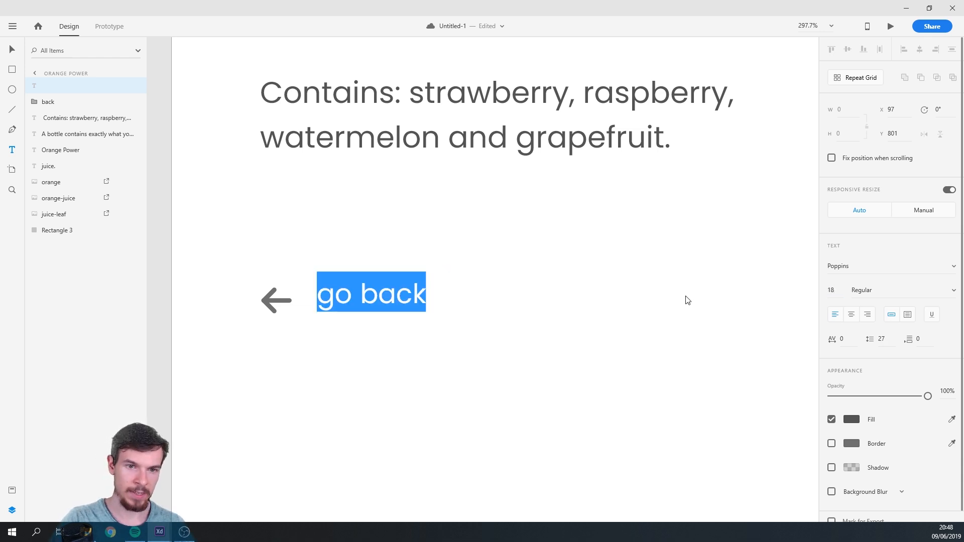
{"action": "left_click", "coordinate": [183, 75]}
{"action": "left_click_drag", "start_coordinate": [364, 302], "coordinate": [351, 301]}
Group the arrow with the "go back" text and name the group "back-btn"
{"action": "left_click_drag", "start_coordinate": [466, 276], "coordinate": [204, 357]}
{"action": "key", "text": "ctrl+g"}
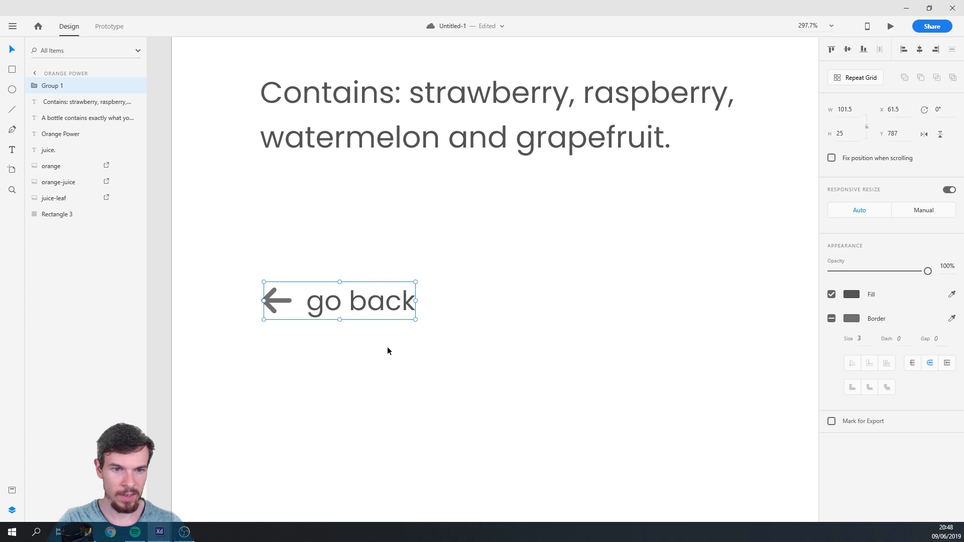
{"action": "double_click", "coordinate": [63, 86]}
{"action": "type", "text": "back-btn"}
{"action": "key", "text": "Return"}
{"action": "left_click", "coordinate": [413, 435]}
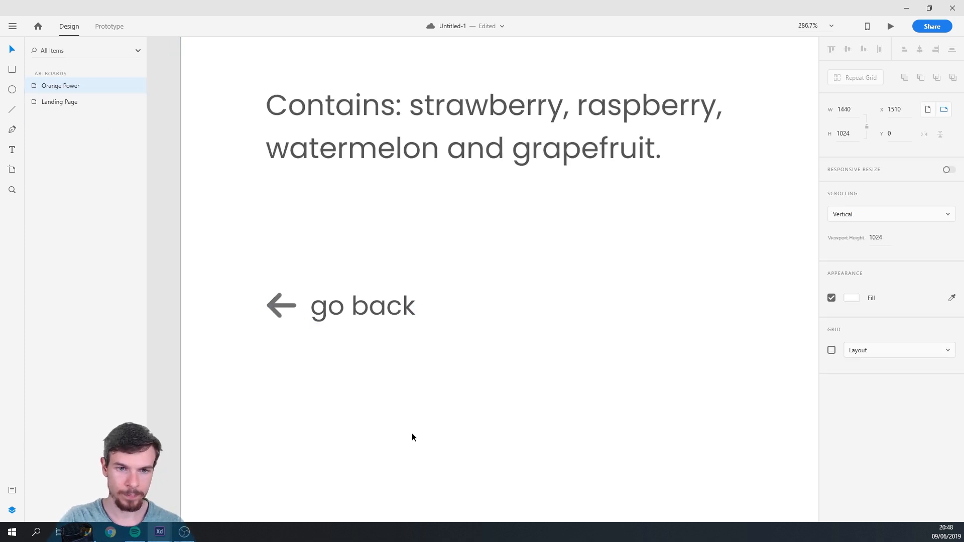
Move the "go back" button straight down, nearer the lower edge of the Orange Power artboard
{"action": "scroll", "coordinate": [412, 434], "scroll_direction": "down", "scroll_amount": 6}
{"action": "left_click_drag", "start_coordinate": [394, 399], "coordinate": [393, 438]}
{"action": "left_click", "coordinate": [499, 444]}
Duplicate the Orange Power artboard twice
{"action": "scroll", "coordinate": [525, 427], "scroll_direction": "down", "scroll_amount": 5}
{"action": "left_click_drag", "start_coordinate": [525, 427], "coordinate": [444, 393]}
{"action": "scroll", "coordinate": [444, 393], "scroll_direction": "up", "scroll_amount": 2}
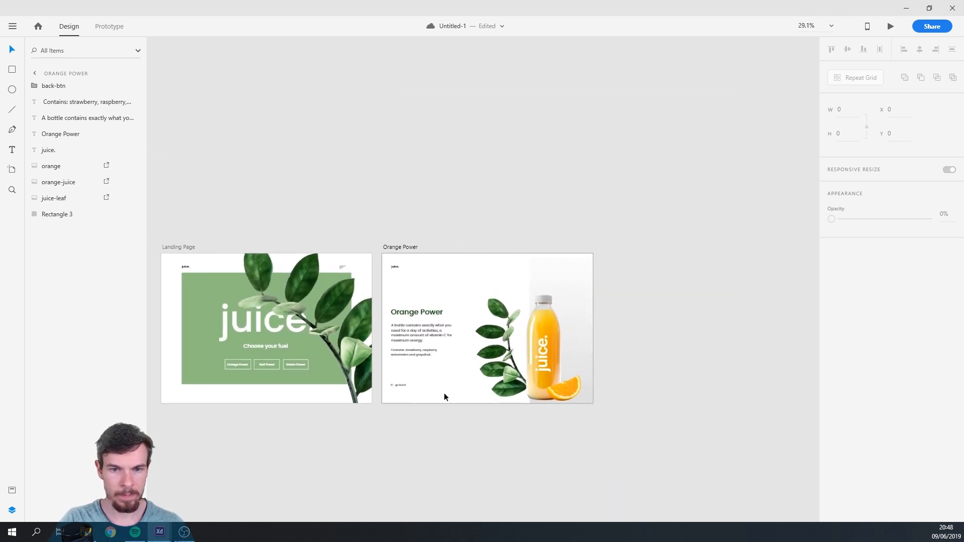
{"action": "scroll", "coordinate": [442, 394], "scroll_direction": "up", "scroll_amount": 1}
{"action": "scroll", "coordinate": [437, 392], "scroll_direction": "down", "scroll_amount": 3}
{"action": "left_click_drag", "start_coordinate": [495, 442], "coordinate": [445, 403]}
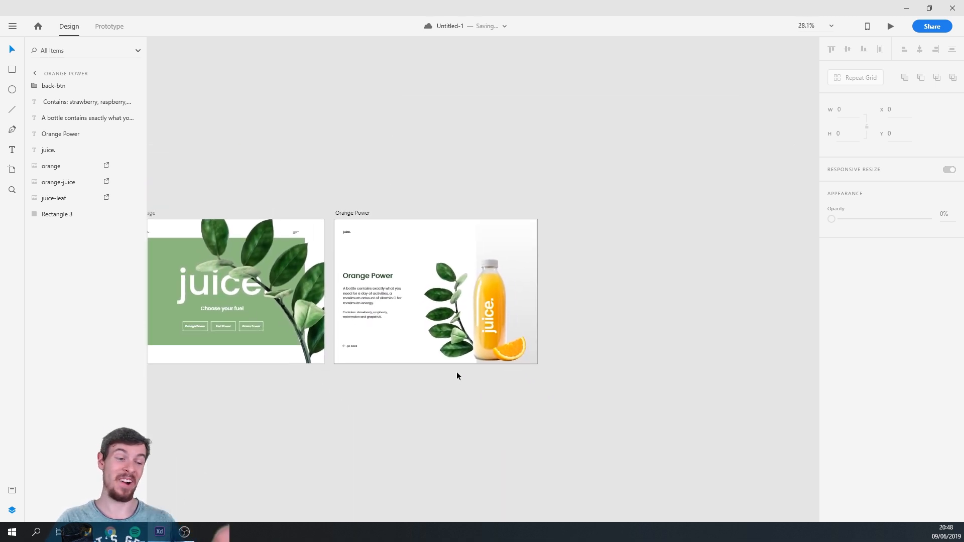
{"action": "left_click", "coordinate": [623, 301]}
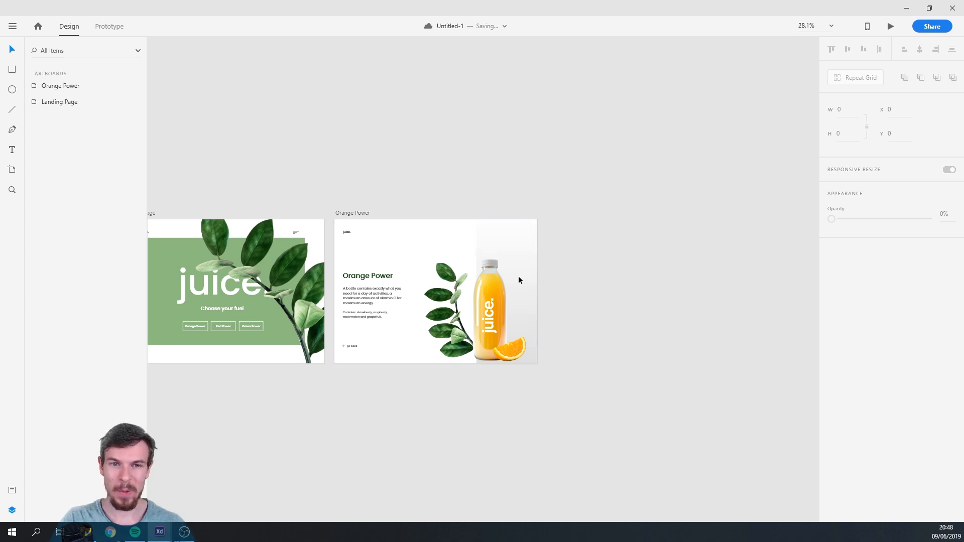
{"action": "left_click", "coordinate": [351, 213]}
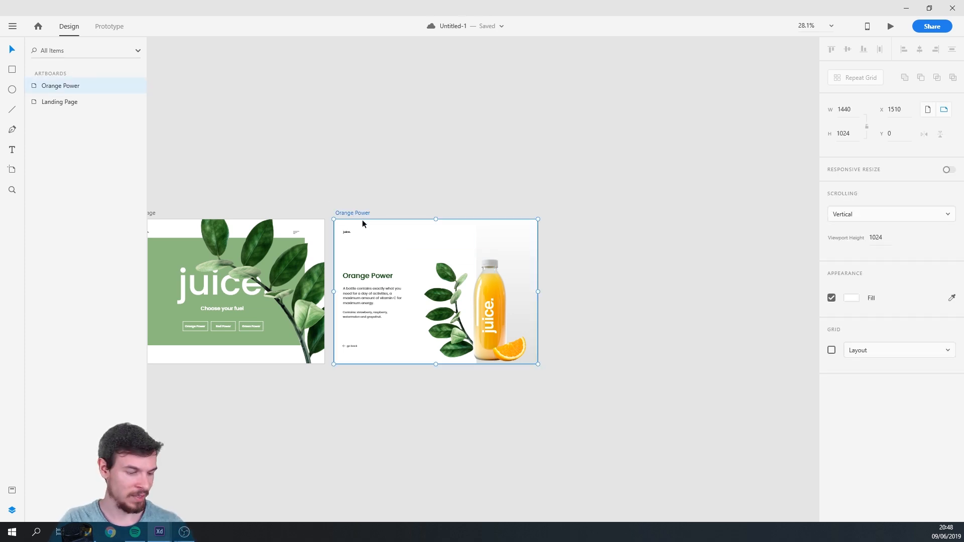
{"action": "key", "text": "ctrl+d"}
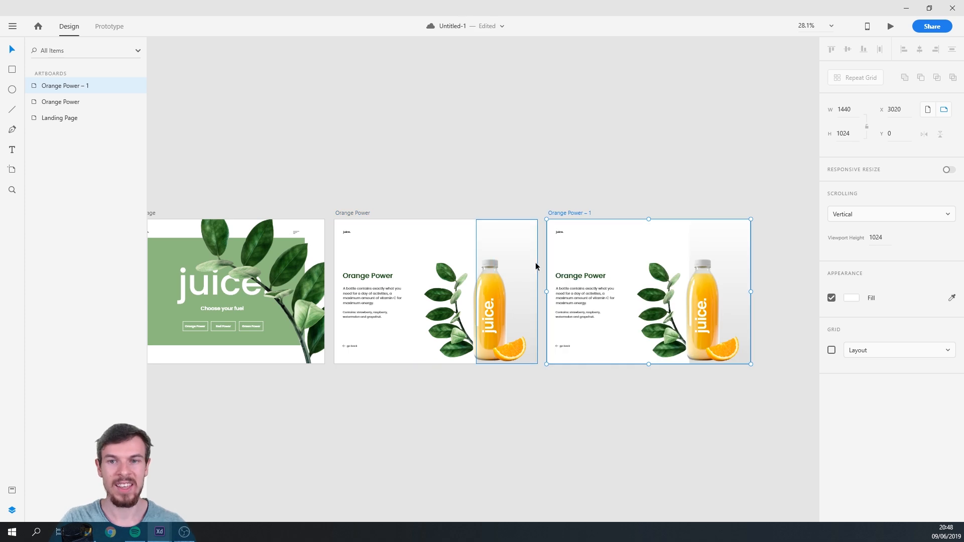
{"action": "key", "text": "ctrl+d"}
Place the first Orange Power copy directly above the original artboard and the second copy directly below it
{"action": "scroll", "coordinate": [466, 330], "scroll_direction": "down", "scroll_amount": 4}
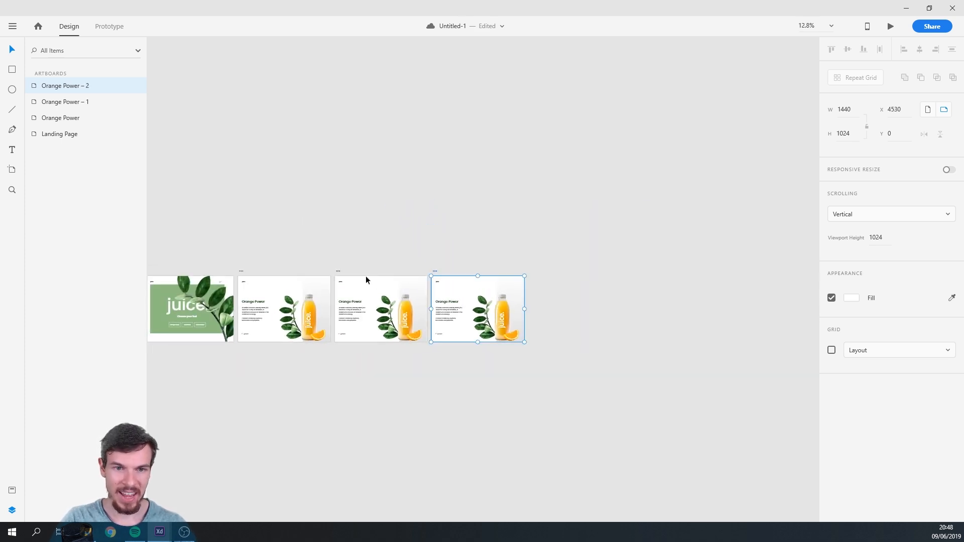
{"action": "double_click", "coordinate": [339, 272]}
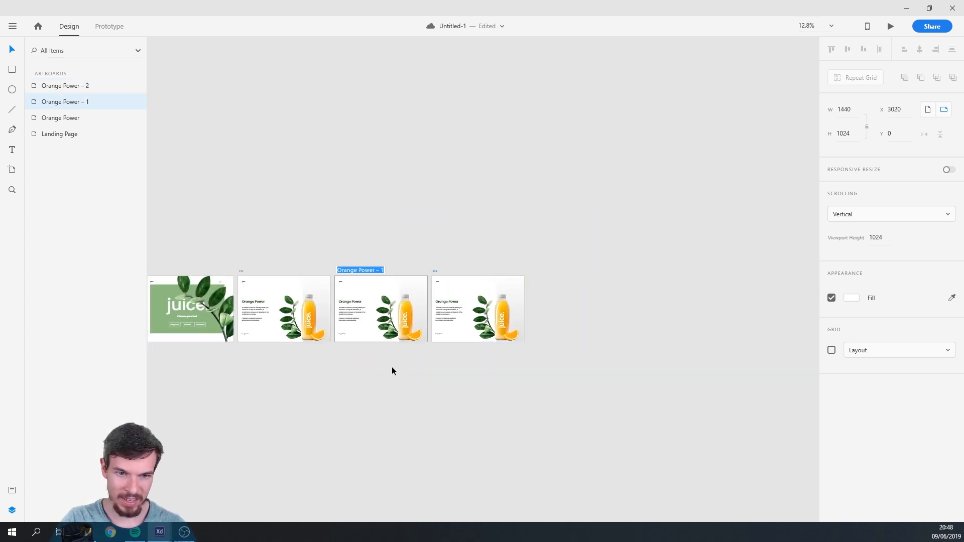
{"action": "key", "text": "Escape"}
{"action": "scroll", "coordinate": [345, 352], "scroll_direction": "up", "scroll_amount": 3}
{"action": "scroll", "coordinate": [258, 275], "scroll_direction": "down", "scroll_amount": 2}
{"action": "left_click_drag", "start_coordinate": [230, 283], "coordinate": [342, 277]}
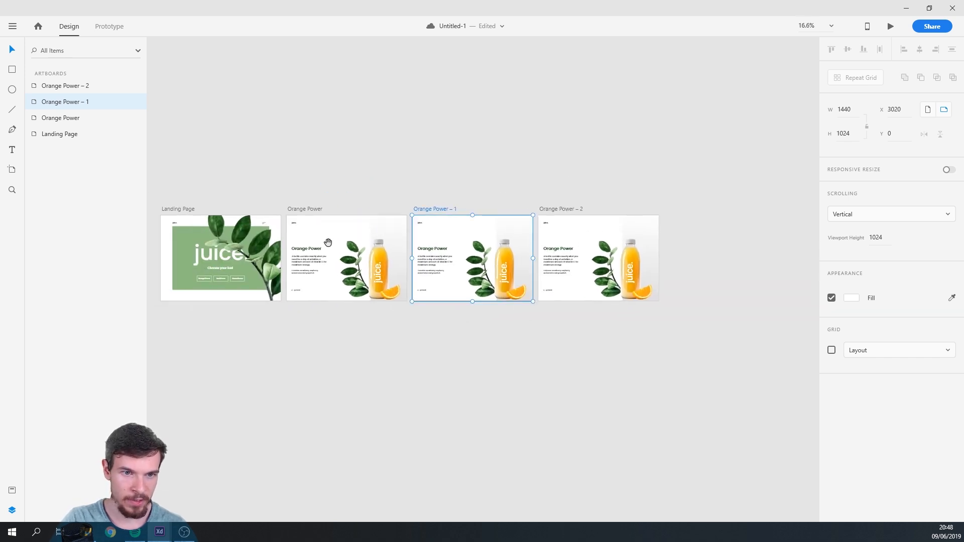
{"action": "left_click_drag", "start_coordinate": [430, 208], "coordinate": [303, 56]}
{"action": "left_click_drag", "start_coordinate": [559, 208], "coordinate": [303, 365]}
{"action": "left_click", "coordinate": [441, 328]}
Rename the artboard above the original Orange Power page as "Green Power"
{"action": "left_click_drag", "start_coordinate": [375, 303], "coordinate": [443, 409]}
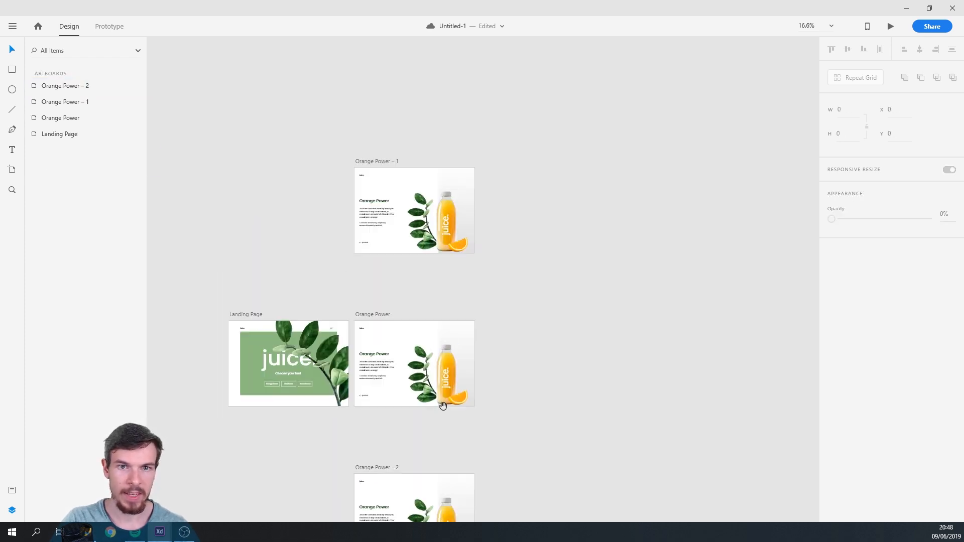
{"action": "scroll", "coordinate": [397, 165], "scroll_direction": "up", "scroll_amount": 2}
{"action": "double_click", "coordinate": [343, 163]}
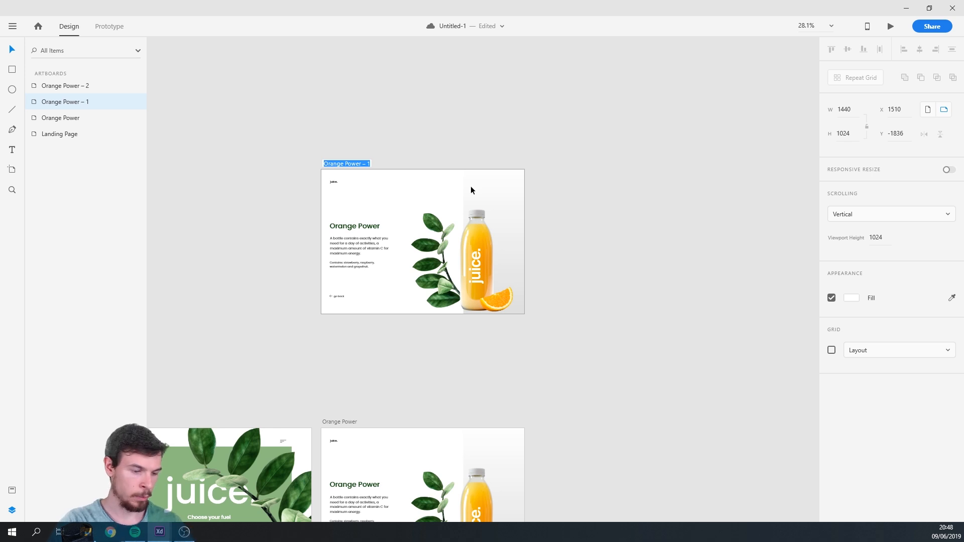
{"action": "type", "text": "Red"}
{"action": "key", "text": "BackSpace"}
{"action": "key", "text": "BackSpace"}
{"action": "key", "text": "BackSpace"}
{"action": "key", "text": "BackSpace"}
{"action": "type", "text": "Green Power"}
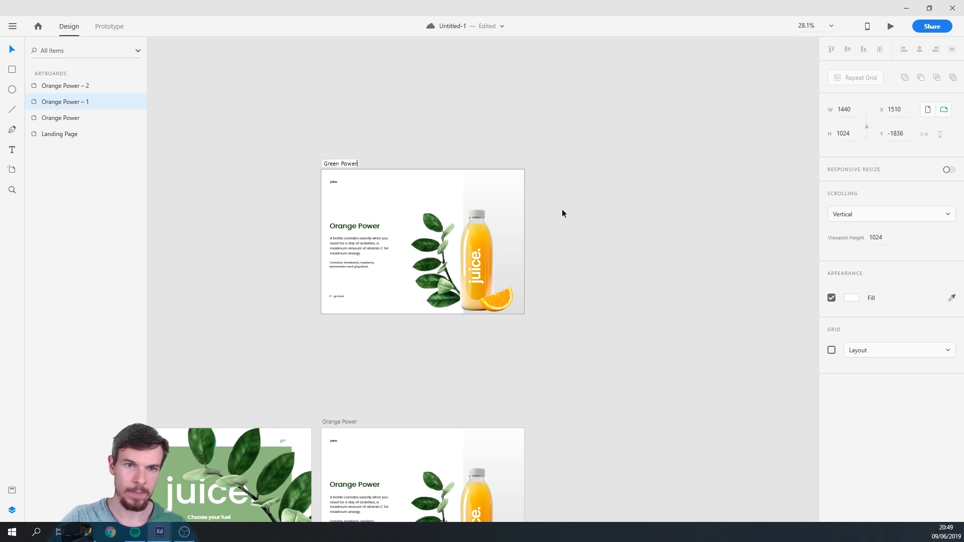
{"action": "key", "text": "Return"}
Change the heading on the Green Power artboard to "Green Power"
{"action": "scroll", "coordinate": [401, 224], "scroll_direction": "up", "scroll_amount": 3}
{"action": "left_click", "coordinate": [311, 224]}
{"action": "triple_click", "coordinate": [339, 228]}
{"action": "type", "text": "Green Power"}
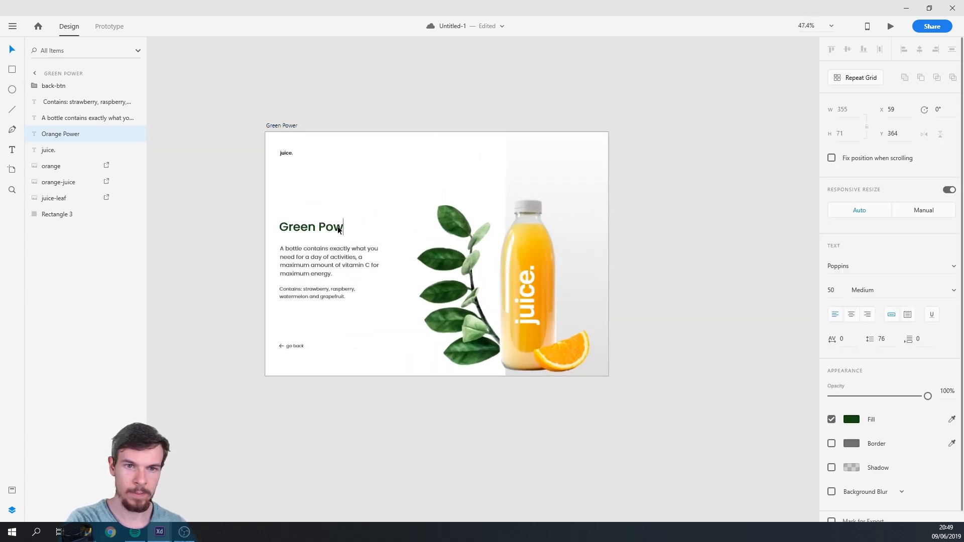
{"action": "key", "text": "Escape"}
{"action": "left_click", "coordinate": [687, 336]}
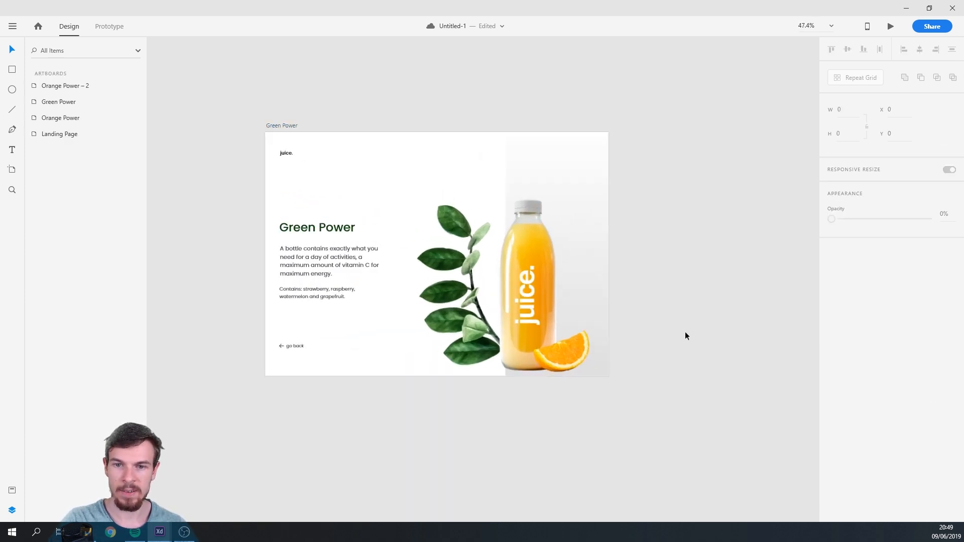
Import the kiwi-juice image from the juice-ui folder onto Green Power, exactly over the orange juice bottle
{"action": "left_click", "coordinate": [520, 271]}
{"action": "key", "text": "alt+Tab"}
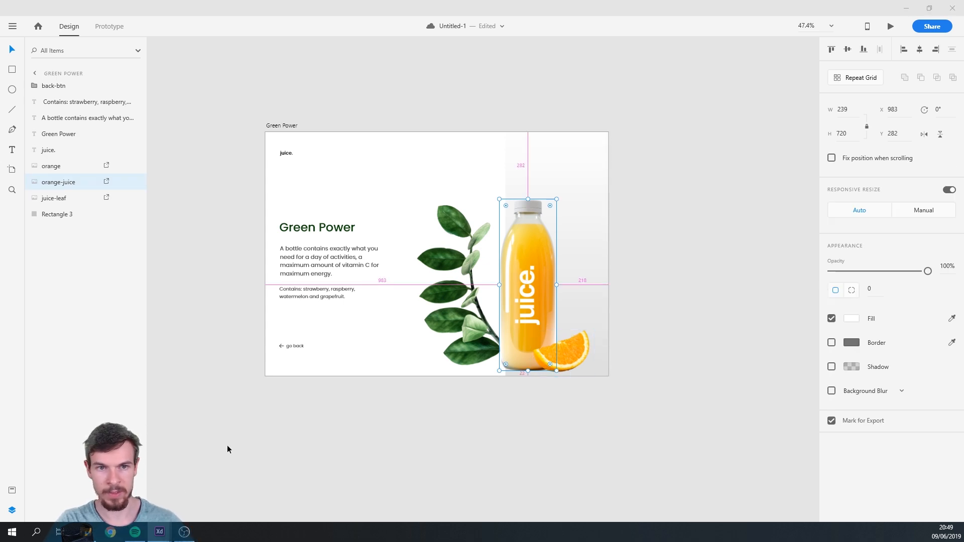
{"action": "key", "text": "alt+Tab"}
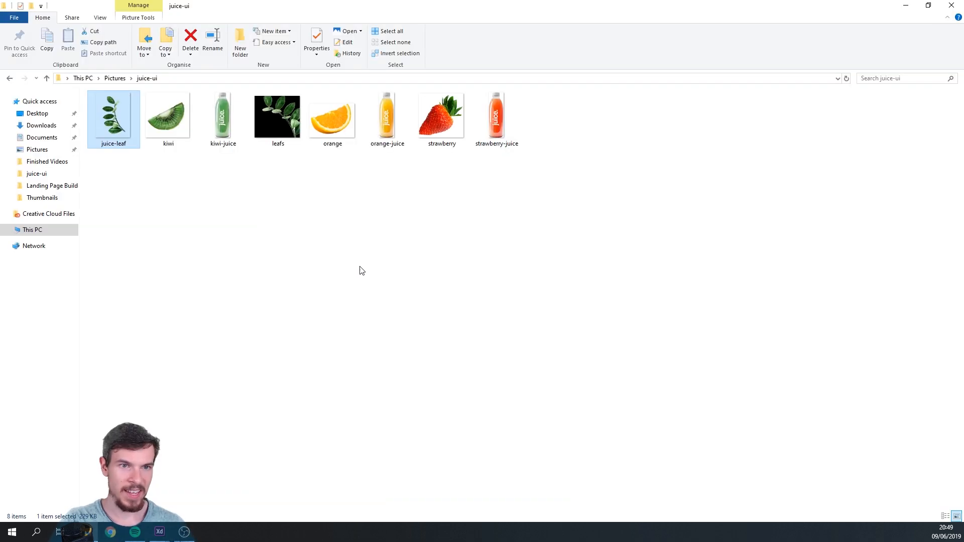
{"action": "left_click_drag", "start_coordinate": [223, 118], "coordinate": [512, 269]}
{"action": "key", "text": "alt+Tab"}
{"action": "scroll", "coordinate": [533, 255], "scroll_direction": "up", "scroll_amount": 3}
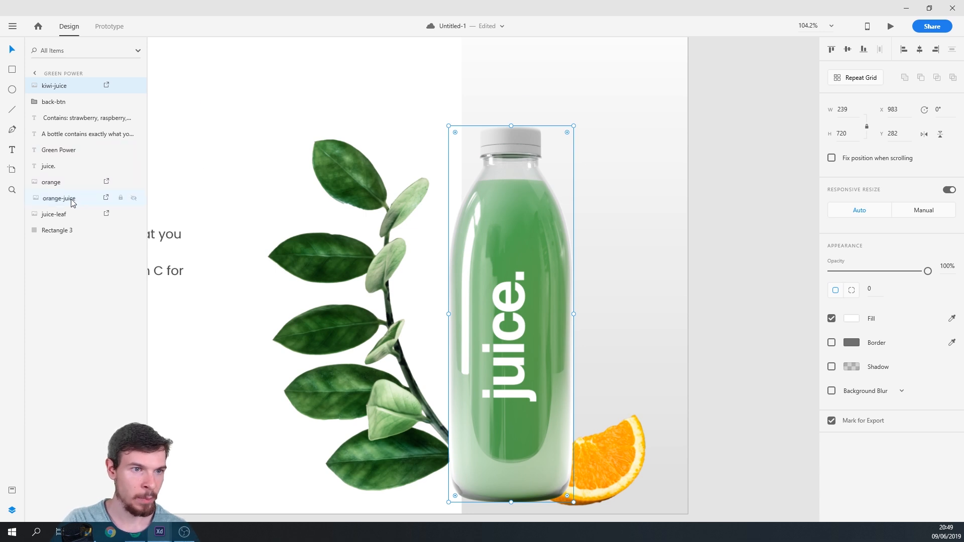
Delete the orange-juice bottle from Green Power and move the kiwi-juice layer between the orange and juice-leaf layers
{"action": "left_click", "coordinate": [92, 203]}
{"action": "key", "text": "Delete"}
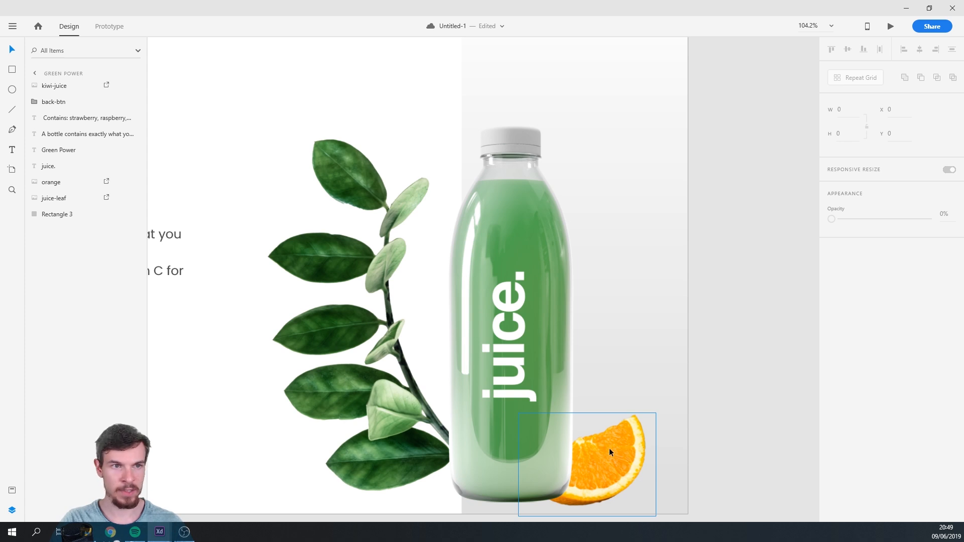
{"action": "left_click_drag", "start_coordinate": [58, 87], "coordinate": [60, 186]}
{"action": "scroll", "coordinate": [524, 368], "scroll_direction": "down", "scroll_amount": 4}
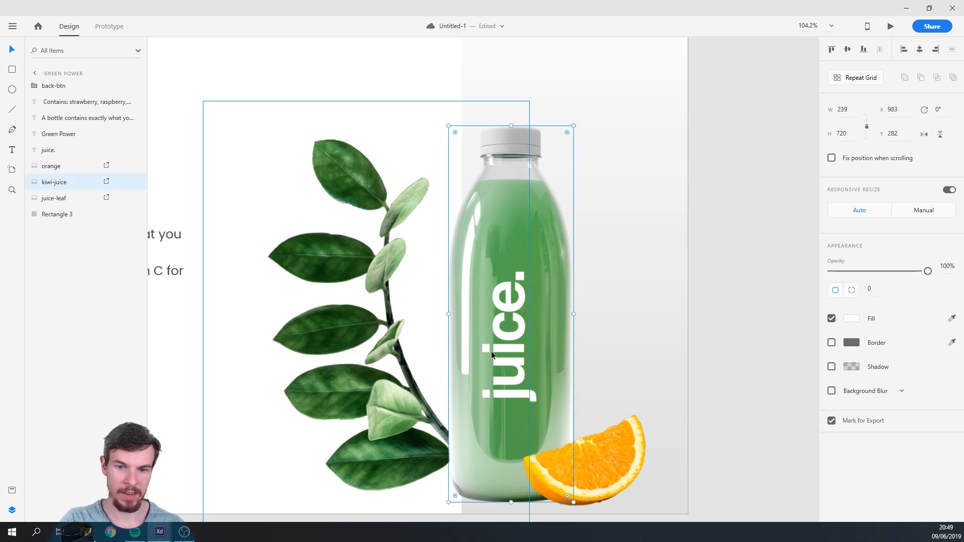
Replace the orange slice on Green Power with the kiwi image from the juice-ui folder, at the bottle's base
{"action": "left_click", "coordinate": [574, 419]}
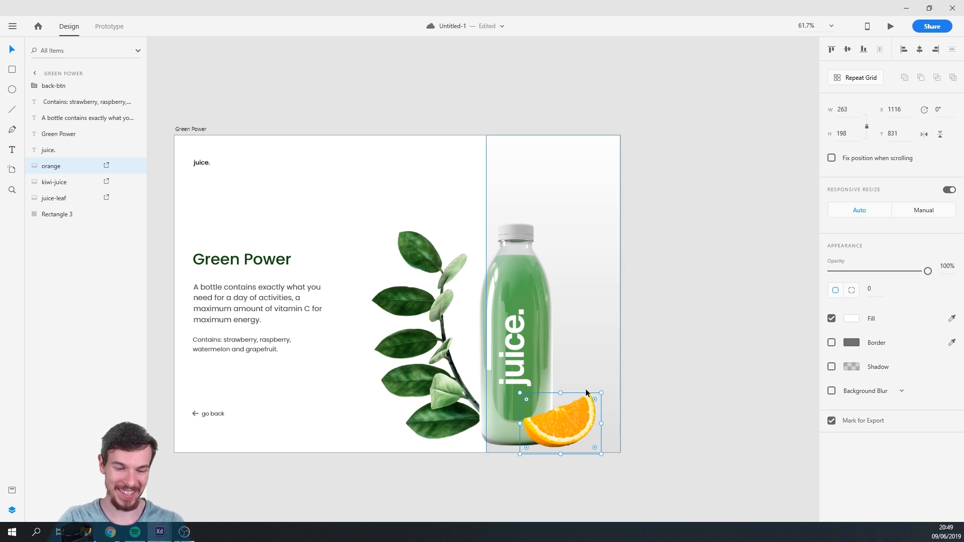
{"action": "key", "text": "Delete"}
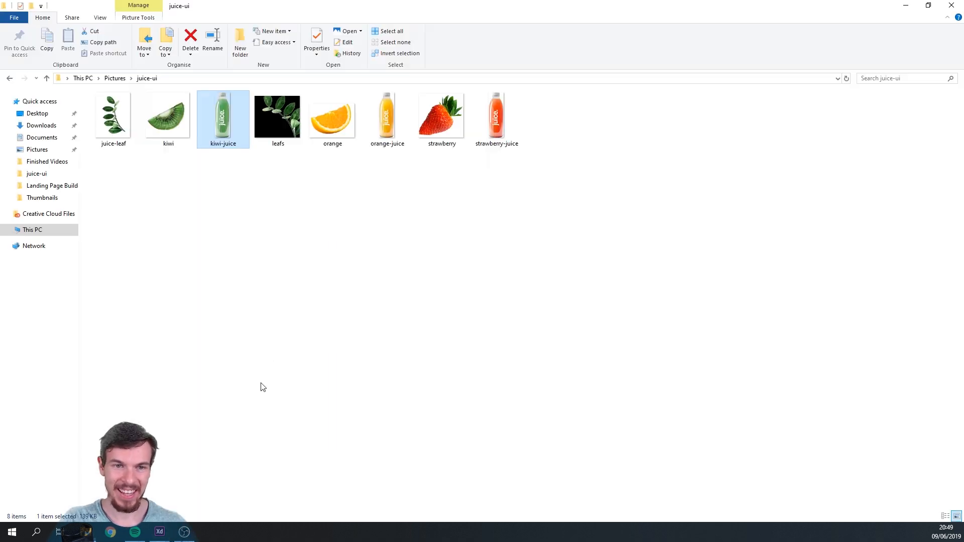
{"action": "key", "text": "alt+Tab"}
{"action": "left_click", "coordinate": [188, 121]}
{"action": "key", "text": "alt+Tab"}
{"action": "left_click_drag", "start_coordinate": [188, 121], "coordinate": [552, 418]}
{"action": "left_click", "coordinate": [682, 433]}
{"action": "scroll", "coordinate": [682, 437], "scroll_direction": "down", "scroll_amount": 6}
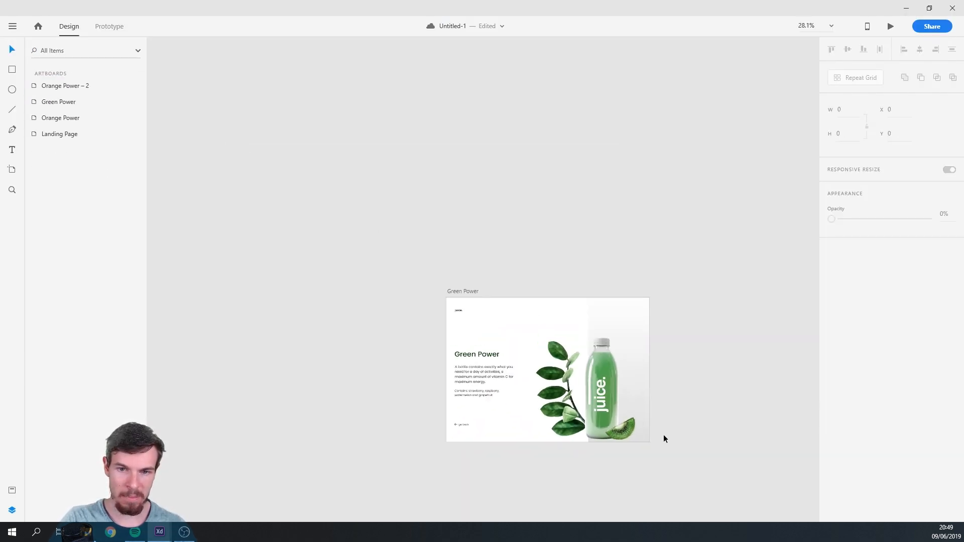
Import the strawberry-juice image from the juice-ui folder onto the Orange Power – 2 artboard, over the orange juice bottle
{"action": "left_click_drag", "start_coordinate": [469, 422], "coordinate": [435, 316]}
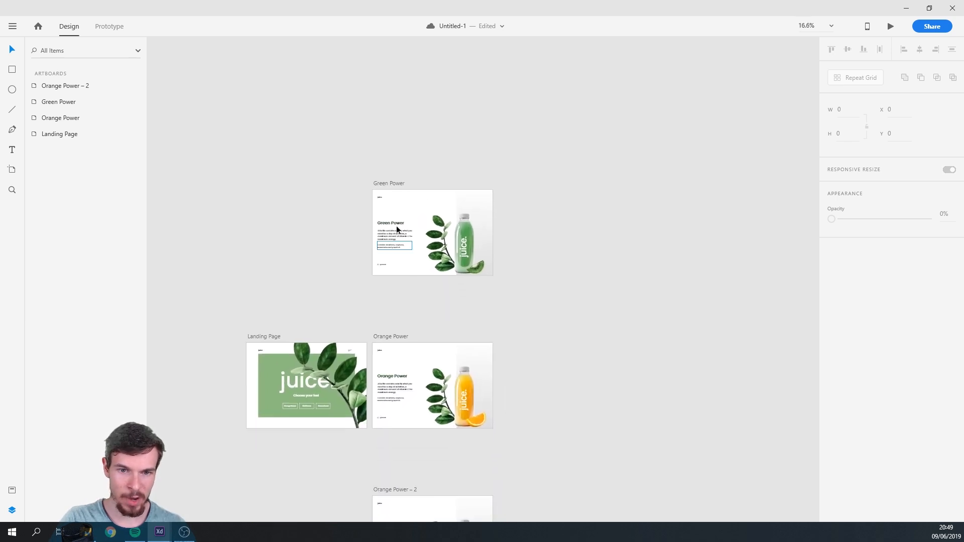
{"action": "left_click", "coordinate": [382, 193]}
{"action": "left_click_drag", "start_coordinate": [382, 189], "coordinate": [381, 182]}
{"action": "left_click", "coordinate": [541, 420]}
{"action": "left_click_drag", "start_coordinate": [514, 456], "coordinate": [478, 198]}
{"action": "scroll", "coordinate": [439, 302], "scroll_direction": "up", "scroll_amount": 5}
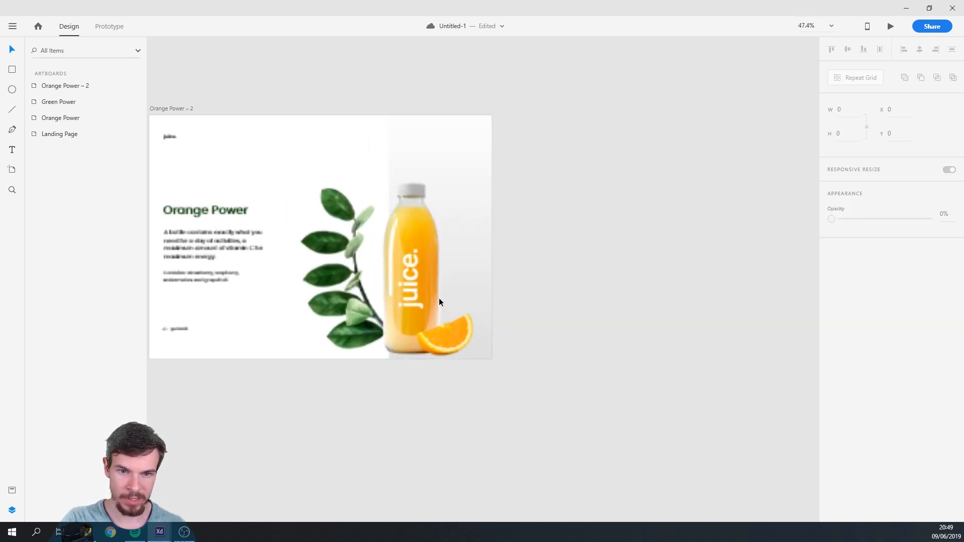
{"action": "left_click", "coordinate": [87, 532]}
{"action": "left_click_drag", "start_coordinate": [496, 118], "coordinate": [572, 285]}
{"action": "key", "text": "alt+Tab"}
{"action": "left_click_drag", "start_coordinate": [604, 346], "coordinate": [409, 261]}
Delete the orange-juice bottle from Orange Power – 2 and move the strawberry-juice layer directly beneath the "juice." text layer
{"action": "scroll", "coordinate": [414, 246], "scroll_direction": "up", "scroll_amount": 5}
{"action": "left_click", "coordinate": [64, 198]}
{"action": "key", "text": "Delete"}
{"action": "left_click_drag", "start_coordinate": [59, 86], "coordinate": [59, 179]}
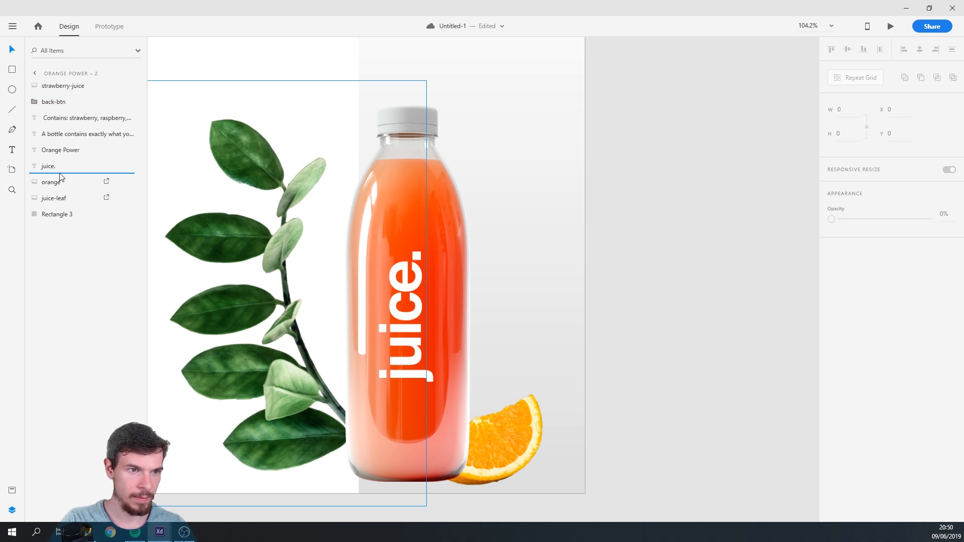
Replace the orange slice on Orange Power – 2 with the strawberry image from the juice-ui folder, beside the bottle's base
{"action": "left_click", "coordinate": [59, 182]}
{"action": "key", "text": "Delete"}
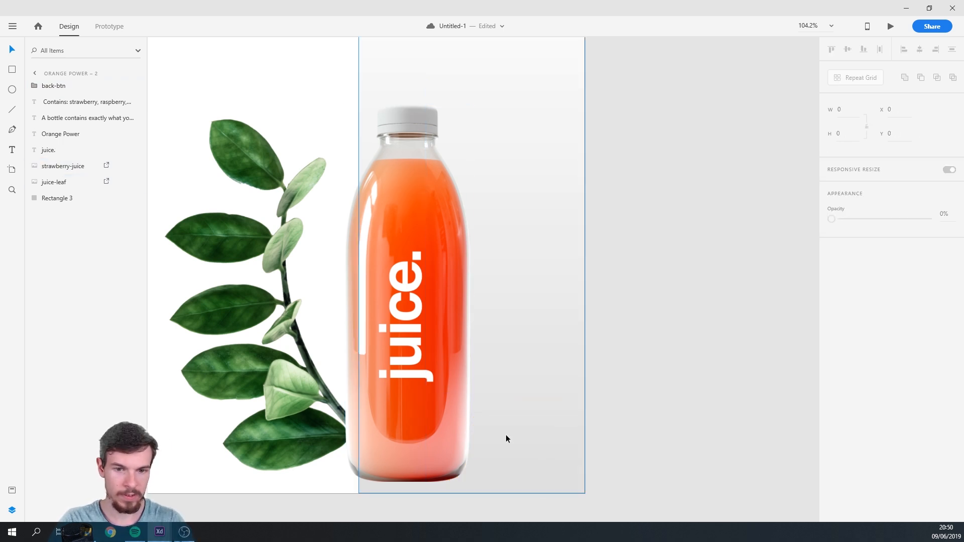
{"action": "left_click_drag", "start_coordinate": [426, 81], "coordinate": [148, 506]}
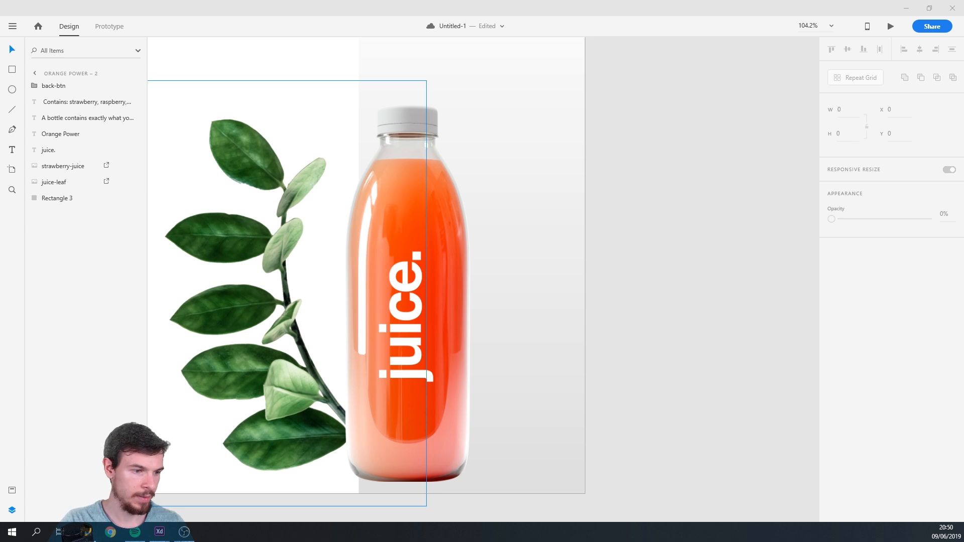
{"action": "key", "text": "alt+Tab"}
{"action": "left_click_drag", "start_coordinate": [442, 118], "coordinate": [714, 413]}
{"action": "key", "text": "alt+Tab"}
{"action": "scroll", "coordinate": [706, 409], "scroll_direction": "down", "scroll_amount": 3}
{"action": "left_click_drag", "start_coordinate": [733, 450], "coordinate": [568, 415]}
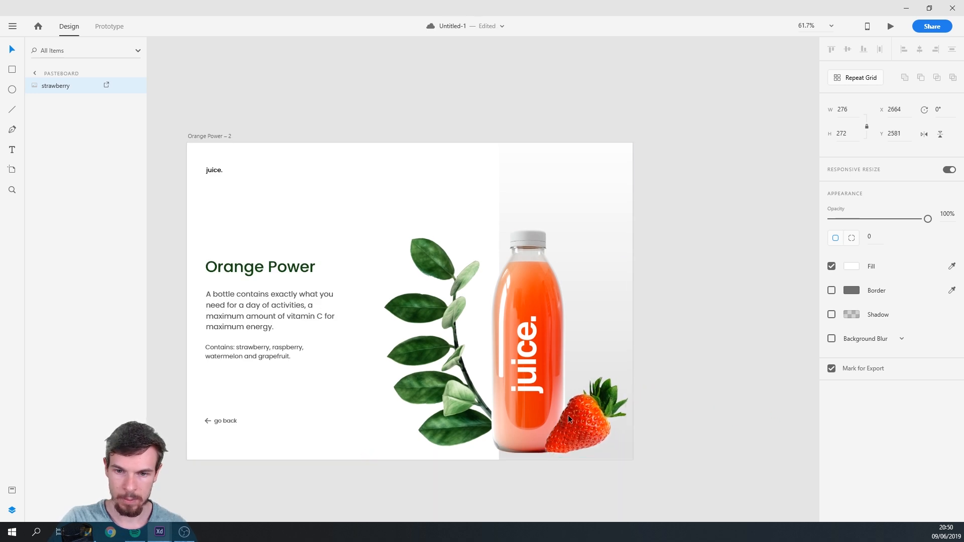
Scale the strawberry down to about 210 × 206 and nudge it against the base of the red bottle
{"action": "left_click_drag", "start_coordinate": [630, 372], "coordinate": [620, 387]}
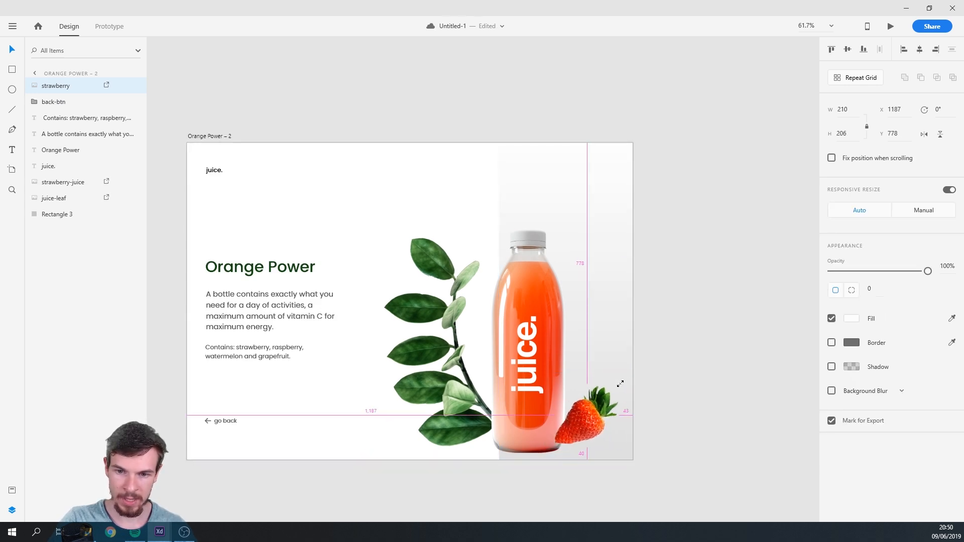
{"action": "left_click_drag", "start_coordinate": [581, 429], "coordinate": [589, 425]}
{"action": "key", "text": "Escape"}
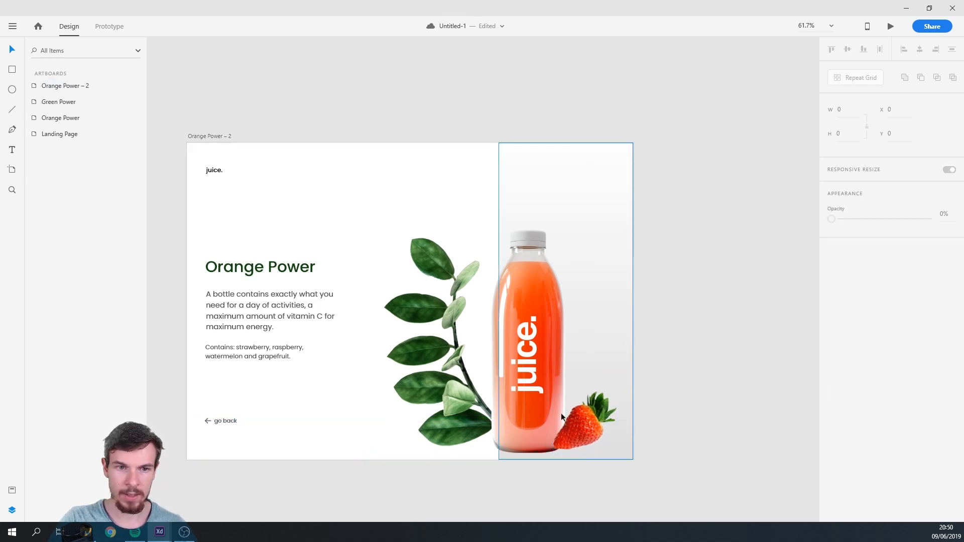
Change the heading on the Orange Power – 2 artboard to "Red Power"
{"action": "scroll", "coordinate": [547, 413], "scroll_direction": "down", "scroll_amount": 3}
{"action": "double_click", "coordinate": [407, 345]}
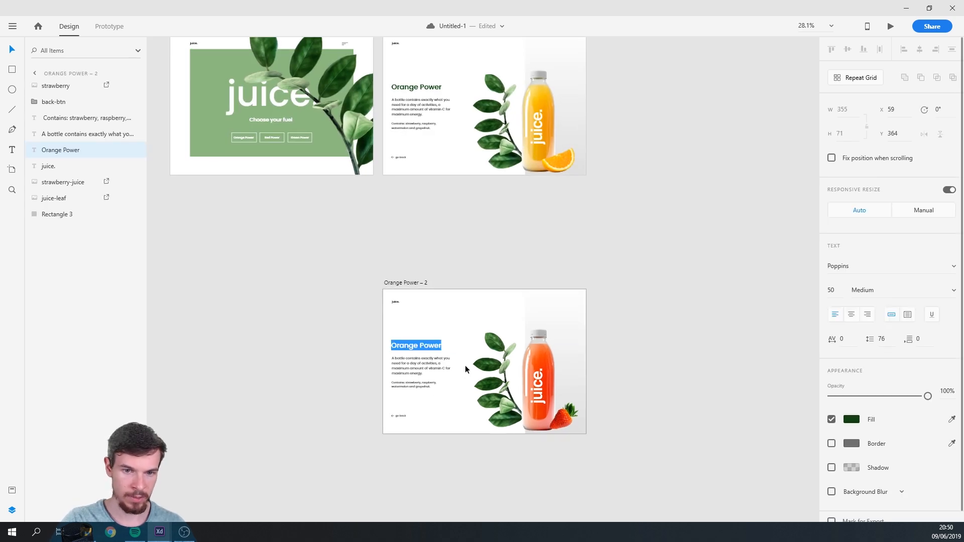
{"action": "type", "text": "Red Power"}
{"action": "key", "text": "Escape"}
{"action": "key", "text": "Escape"}
{"action": "scroll", "coordinate": [539, 399], "scroll_direction": "up", "scroll_amount": 3}
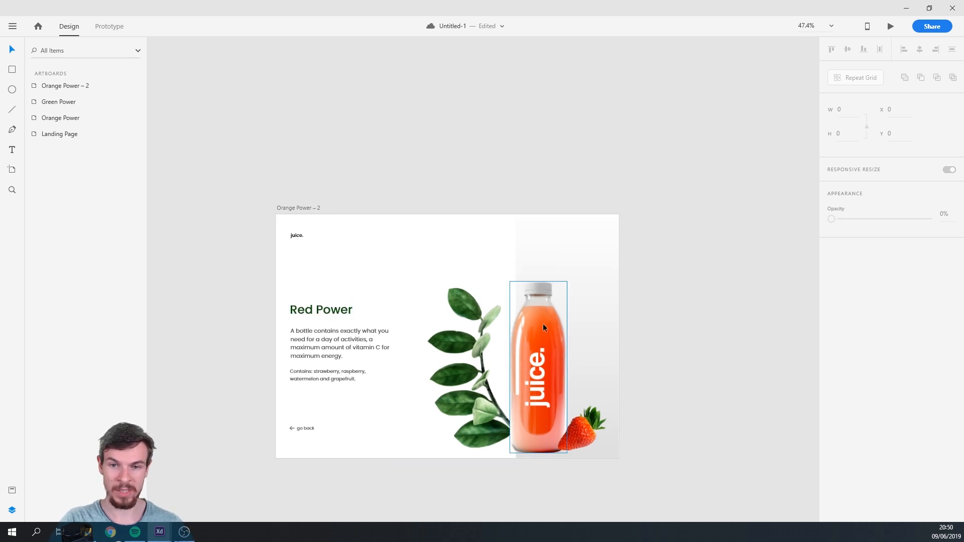
Move the Green Power, Orange Power and Orange Power – 2 artboards together away from the Landing Page, leaving a wide gap
{"action": "scroll", "coordinate": [416, 409], "scroll_direction": "up", "scroll_amount": 6}
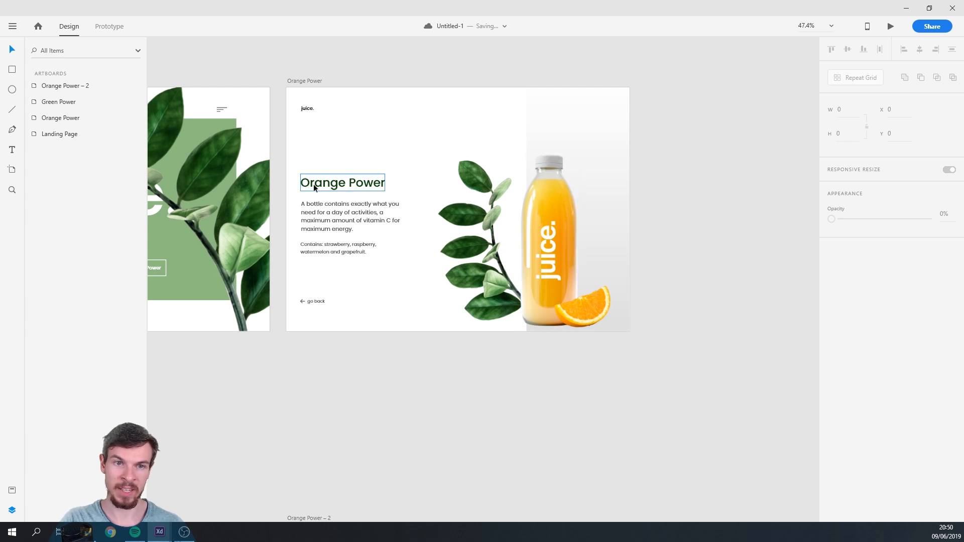
{"action": "scroll", "coordinate": [471, 135], "scroll_direction": "up", "scroll_amount": 8}
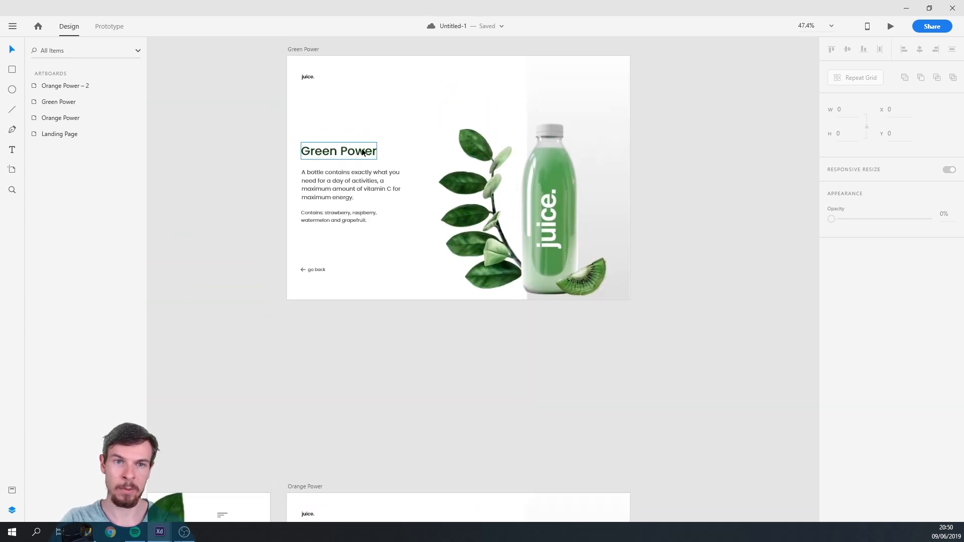
{"action": "scroll", "coordinate": [484, 332], "scroll_direction": "down", "scroll_amount": 4}
{"action": "scroll", "coordinate": [446, 178], "scroll_direction": "down", "scroll_amount": 6}
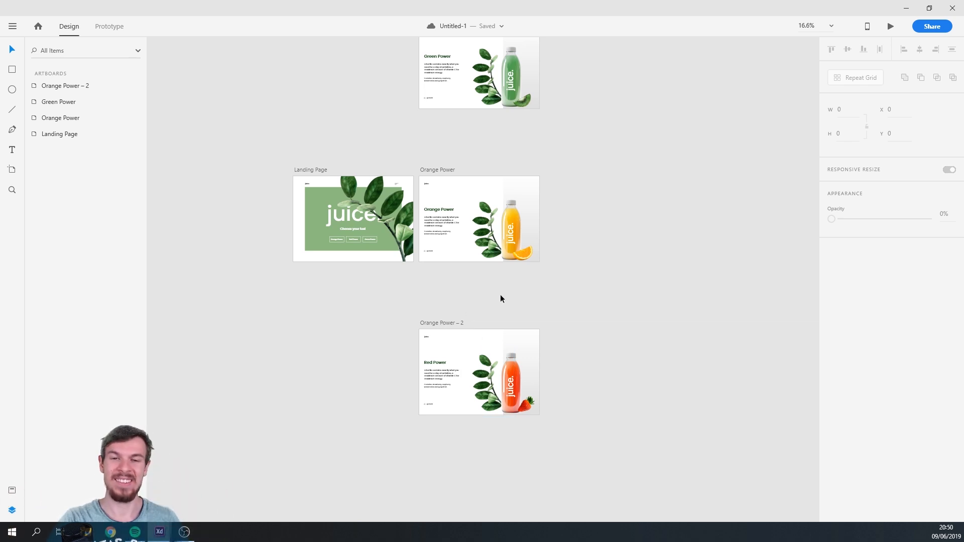
{"action": "scroll", "coordinate": [509, 299], "scroll_direction": "down", "scroll_amount": 2}
{"action": "left_click_drag", "start_coordinate": [512, 299], "coordinate": [447, 294]}
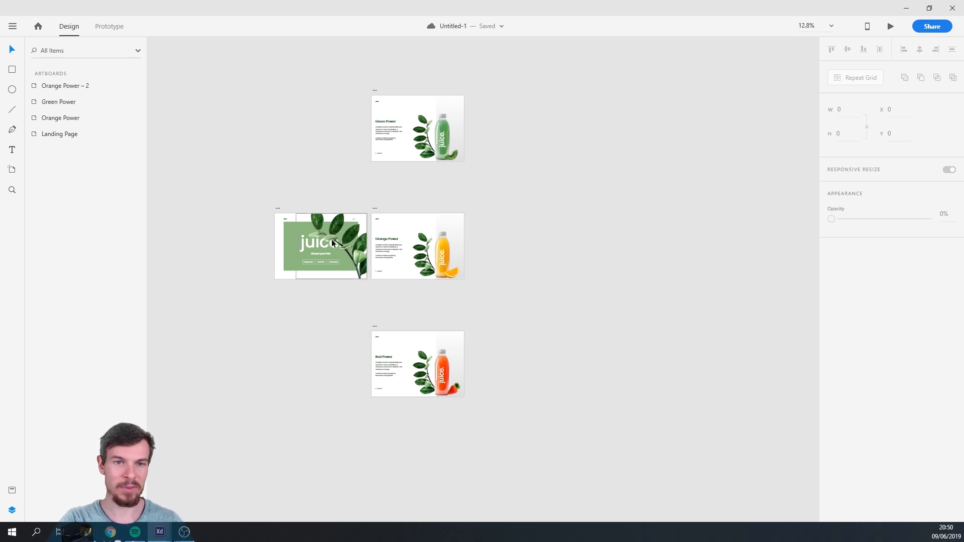
{"action": "left_click", "coordinate": [375, 92]}
{"action": "left_click", "coordinate": [375, 209], "text": "shift"}
{"action": "left_click", "coordinate": [375, 327], "text": "shift"}
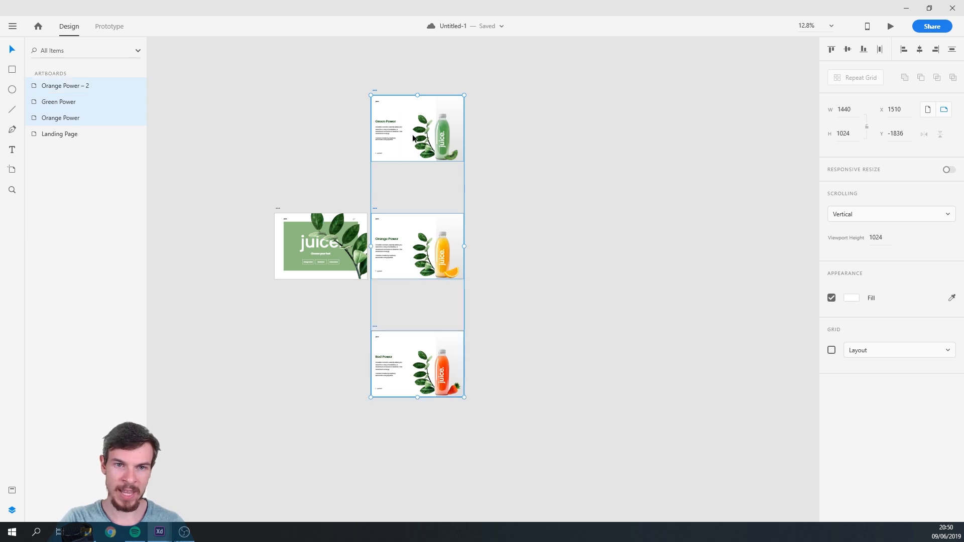
{"action": "left_click_drag", "start_coordinate": [376, 93], "coordinate": [524, 92]}
Examine the Landing Page's Orange Power button and the gap between the Landing Page and the product pages
{"action": "scroll", "coordinate": [390, 255], "scroll_direction": "up", "scroll_amount": 1}
{"action": "left_click_drag", "start_coordinate": [417, 314], "coordinate": [502, 298]}
{"action": "scroll", "coordinate": [458, 289], "scroll_direction": "up", "scroll_amount": 1}
{"action": "scroll", "coordinate": [458, 290], "scroll_direction": "up", "scroll_amount": 3}
{"action": "left_click_drag", "start_coordinate": [333, 239], "coordinate": [433, 298]}
{"action": "left_click", "coordinate": [299, 246]}
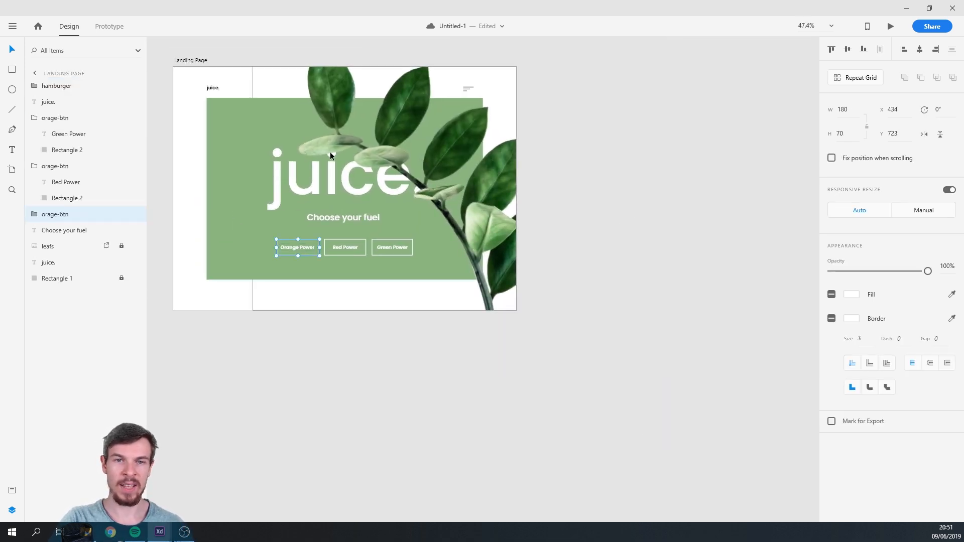
{"action": "scroll", "coordinate": [432, 198], "scroll_direction": "down", "scroll_amount": 3}
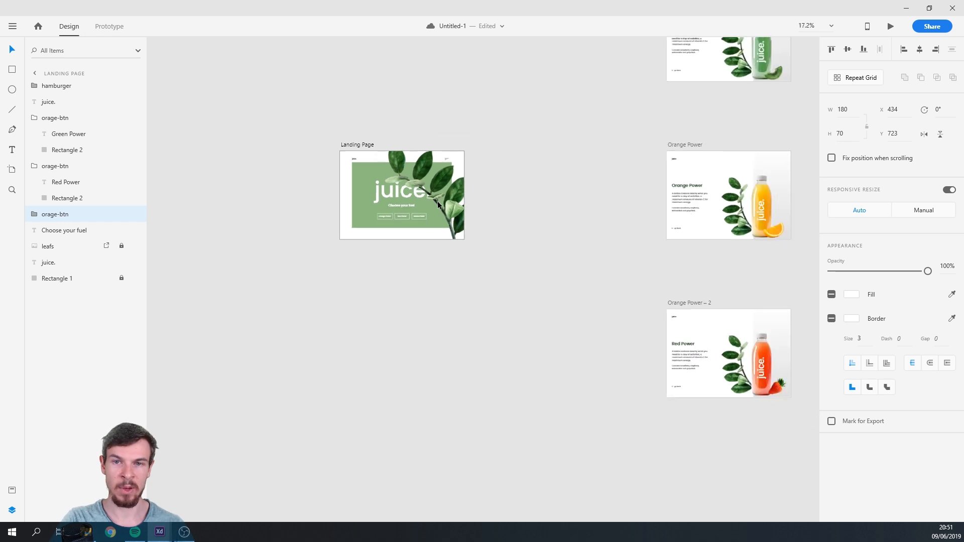
{"action": "scroll", "coordinate": [480, 270], "scroll_direction": "up", "scroll_amount": 2}
{"action": "scroll", "coordinate": [481, 265], "scroll_direction": "up", "scroll_amount": 2}
{"action": "scroll", "coordinate": [454, 266], "scroll_direction": "down", "scroll_amount": 3}
Duplicate the Landing Page artboard into the gap beside the original
{"action": "left_click", "coordinate": [295, 201]}
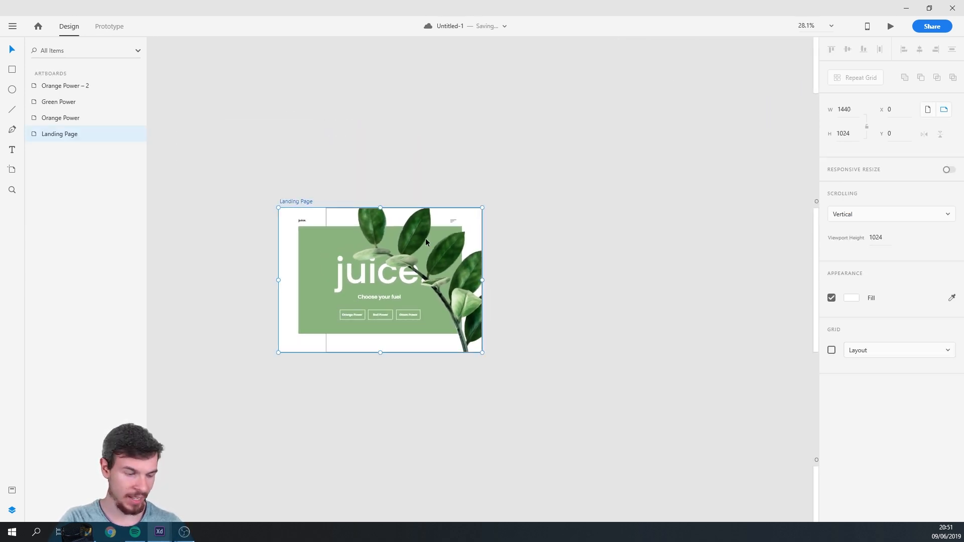
{"action": "key", "text": "ctrl+d"}
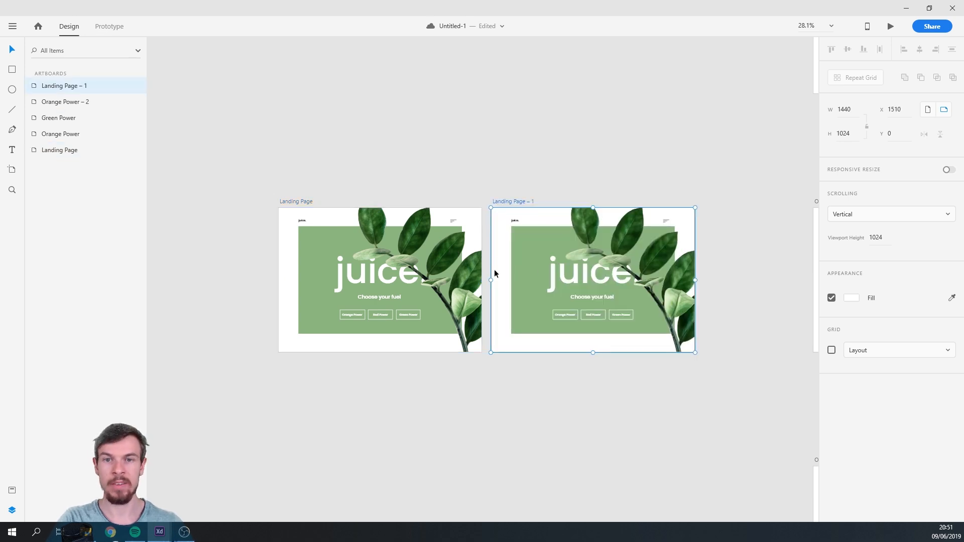
{"action": "scroll", "coordinate": [395, 325], "scroll_direction": "up", "scroll_amount": 1}
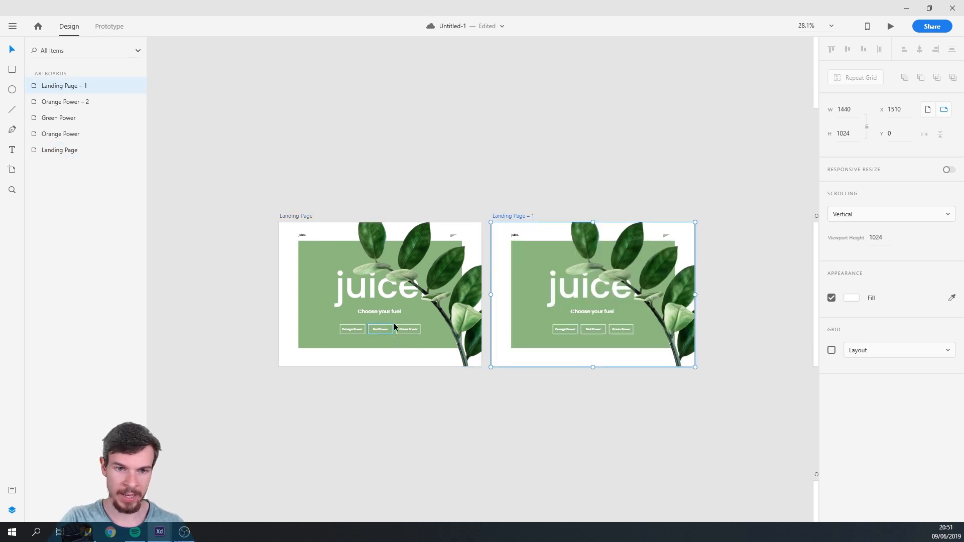
In Prototype mode, link the Landing Page's Orange Power button to the Landing Page – 1 artboard
{"action": "left_click", "coordinate": [114, 27]}
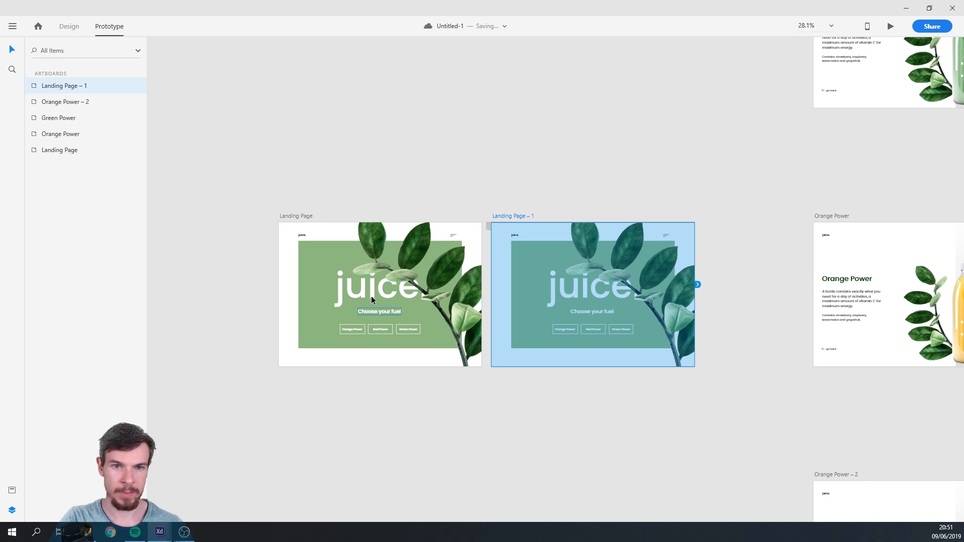
{"action": "scroll", "coordinate": [357, 373], "scroll_direction": "up", "scroll_amount": 6}
{"action": "left_click", "coordinate": [338, 250]}
{"action": "scroll", "coordinate": [565, 312], "scroll_direction": "down", "scroll_amount": 3}
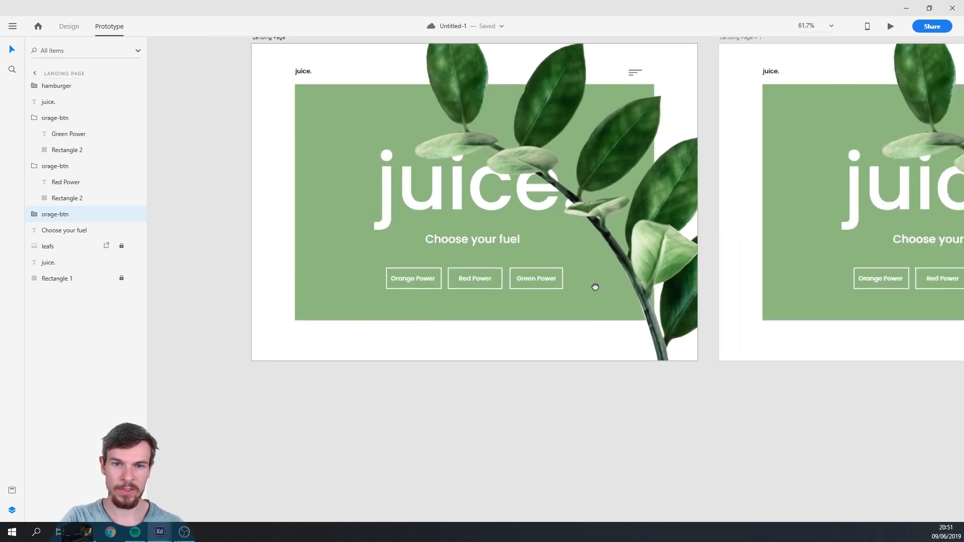
{"action": "left_click_drag", "start_coordinate": [595, 287], "coordinate": [426, 345]}
{"action": "scroll", "coordinate": [366, 336], "scroll_direction": "down", "scroll_amount": 2}
{"action": "left_click_drag", "start_coordinate": [486, 340], "coordinate": [550, 312]}
{"action": "scroll", "coordinate": [382, 312], "scroll_direction": "up", "scroll_amount": 1}
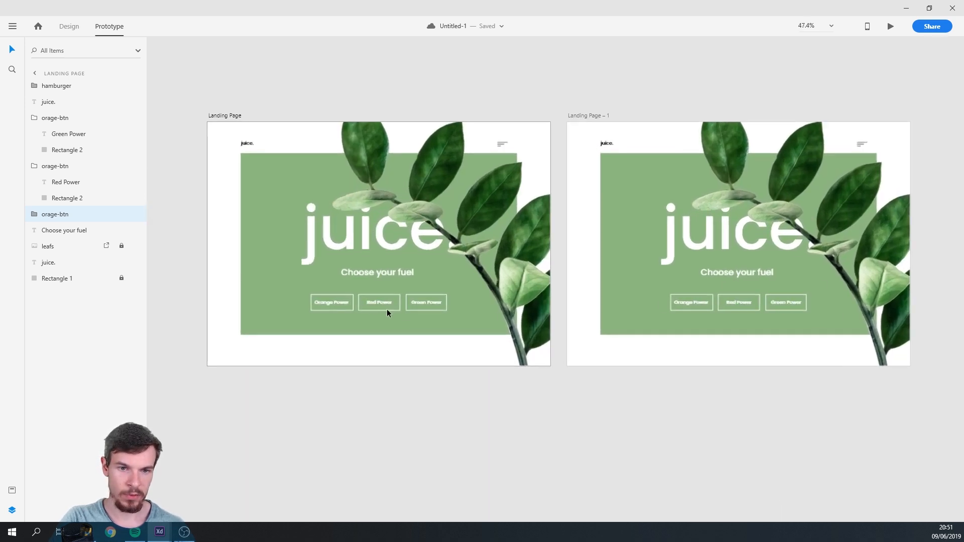
{"action": "left_click_drag", "start_coordinate": [375, 295], "coordinate": [585, 243]}
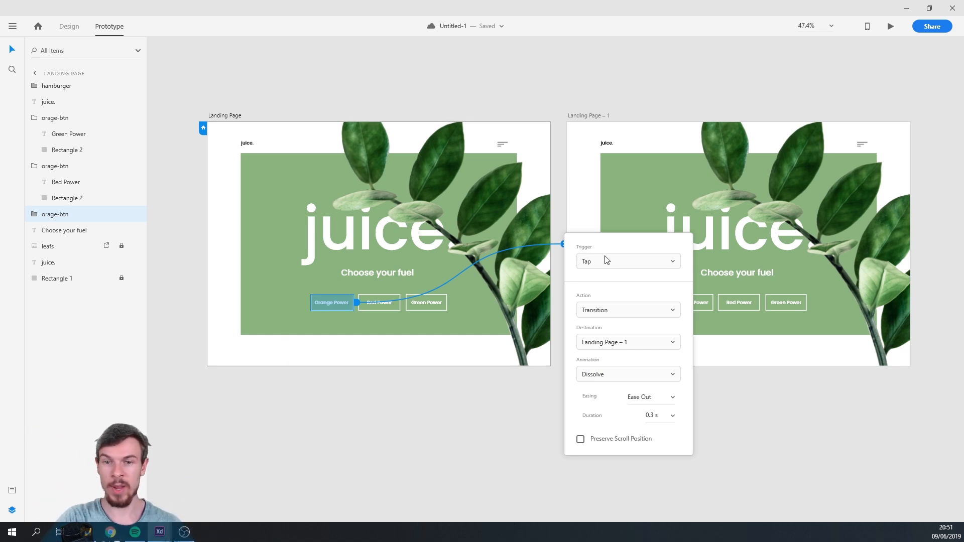
Set the action of the Orange Power button's link to Auto-Animate
{"action": "left_click", "coordinate": [598, 310]}
{"action": "left_click", "coordinate": [619, 344]}
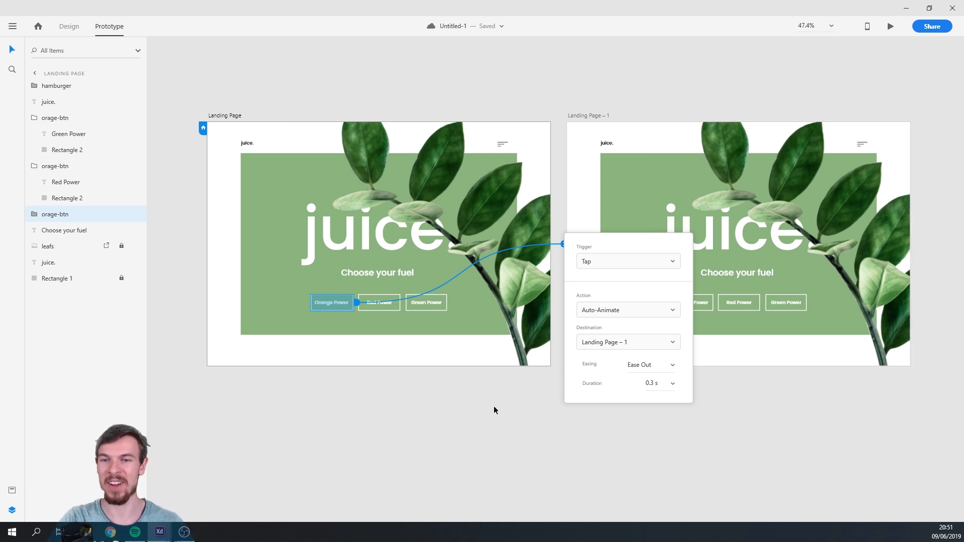
{"action": "left_click", "coordinate": [420, 383]}
Unlock the leaves image and the green background rectangle on Landing Page – 1 and delete both
{"action": "left_click_drag", "start_coordinate": [539, 299], "coordinate": [504, 320]}
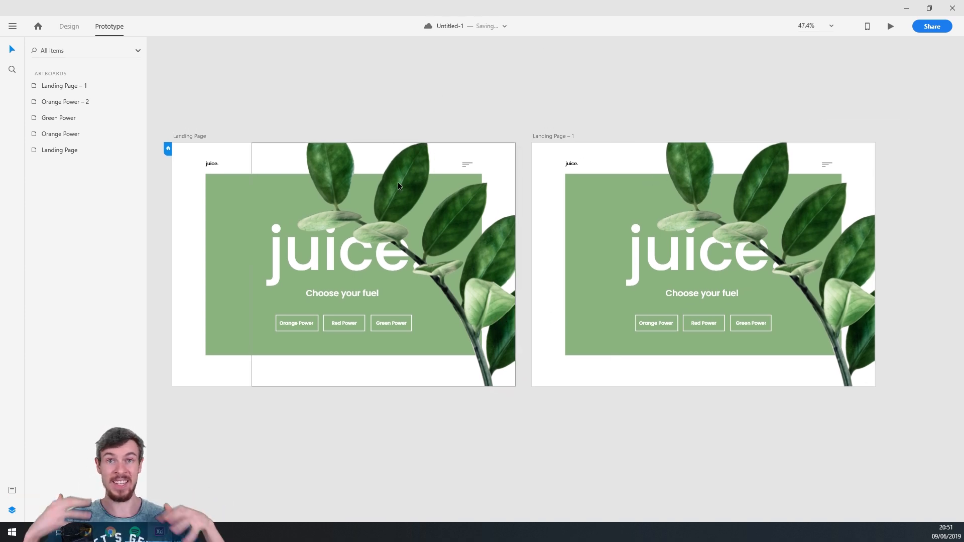
{"action": "left_click_drag", "start_coordinate": [676, 280], "coordinate": [527, 256]}
{"action": "left_click_drag", "start_coordinate": [444, 292], "coordinate": [572, 302]}
{"action": "left_click", "coordinate": [749, 226]}
{"action": "left_click", "coordinate": [579, 257], "text": "shift"}
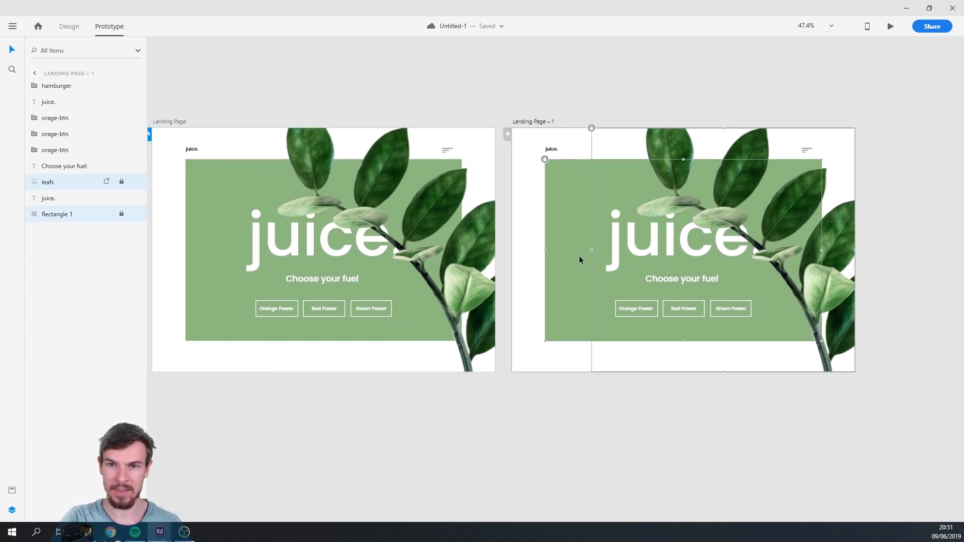
{"action": "left_click", "coordinate": [545, 159]}
{"action": "left_click", "coordinate": [592, 128]}
{"action": "key", "text": "Delete"}
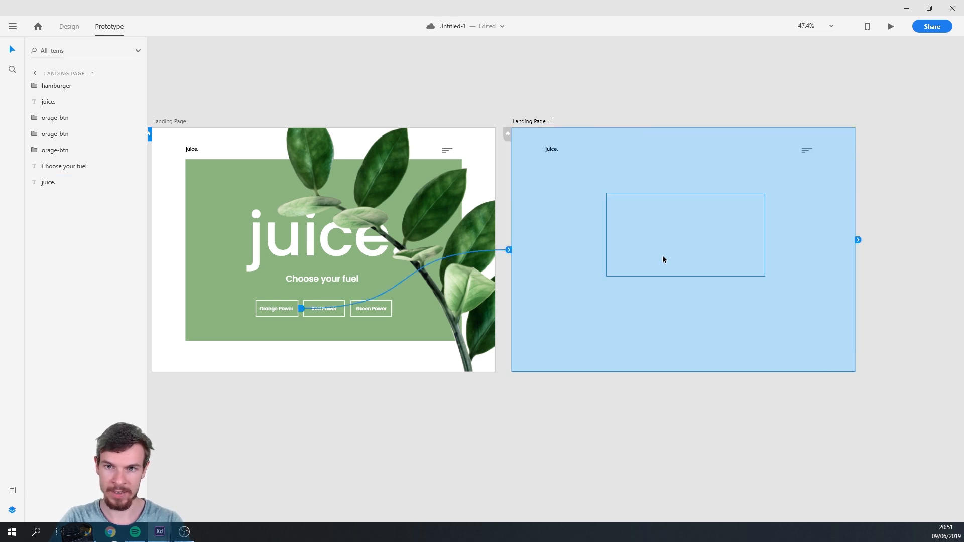
Delete the hamburger menu icon from Landing Page – 1
{"action": "left_click", "coordinate": [808, 150]}
{"action": "key", "text": "Delete"}
{"action": "left_click", "coordinate": [866, 252]}
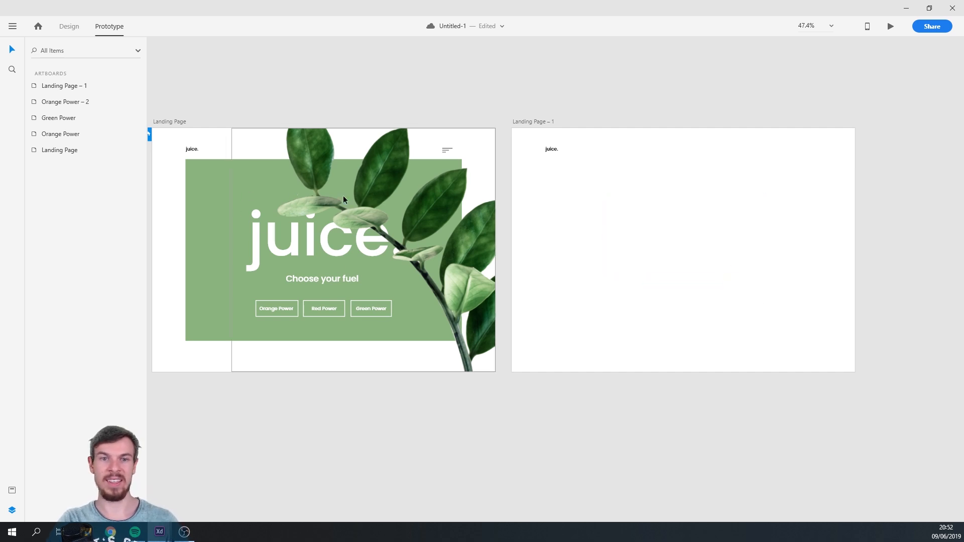
Preview the prototype from the Landing Page, test the Orange Power button's transition, and close the preview
{"action": "left_click", "coordinate": [179, 122]}
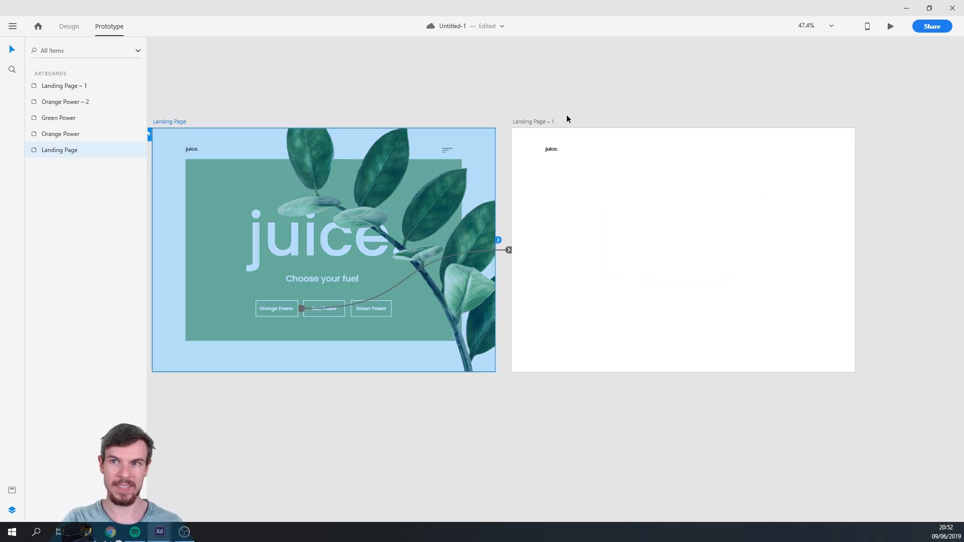
{"action": "key", "text": "ctrl+Return"}
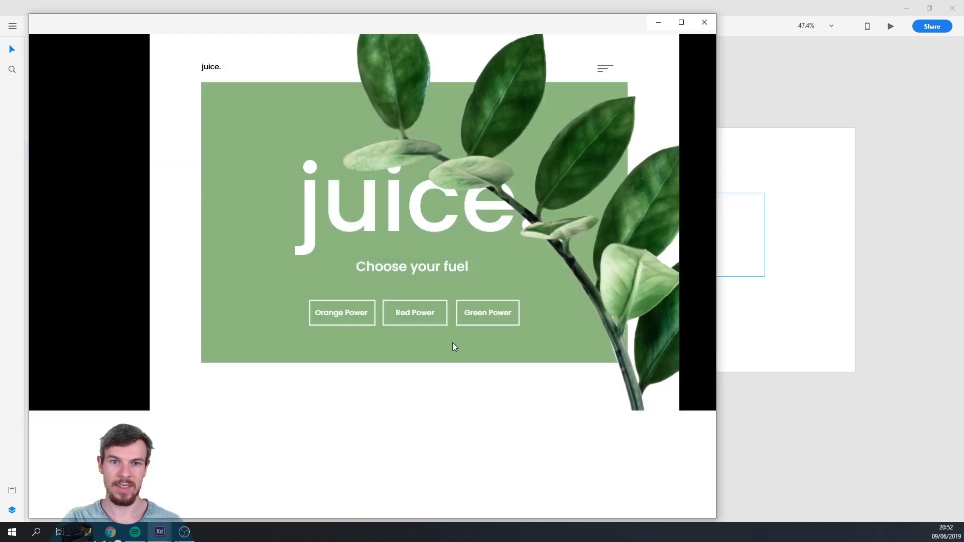
{"action": "double_click", "coordinate": [581, 24]}
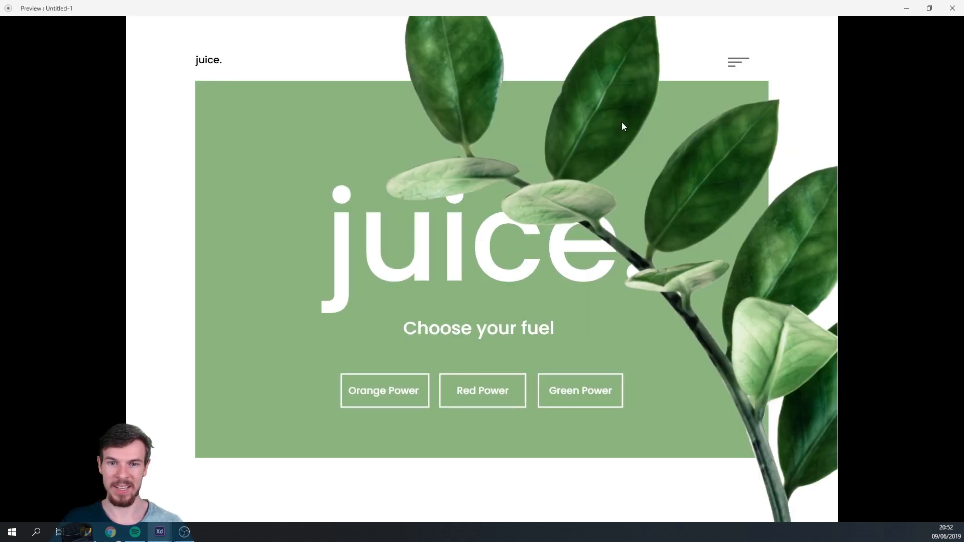
{"action": "left_click", "coordinate": [382, 394]}
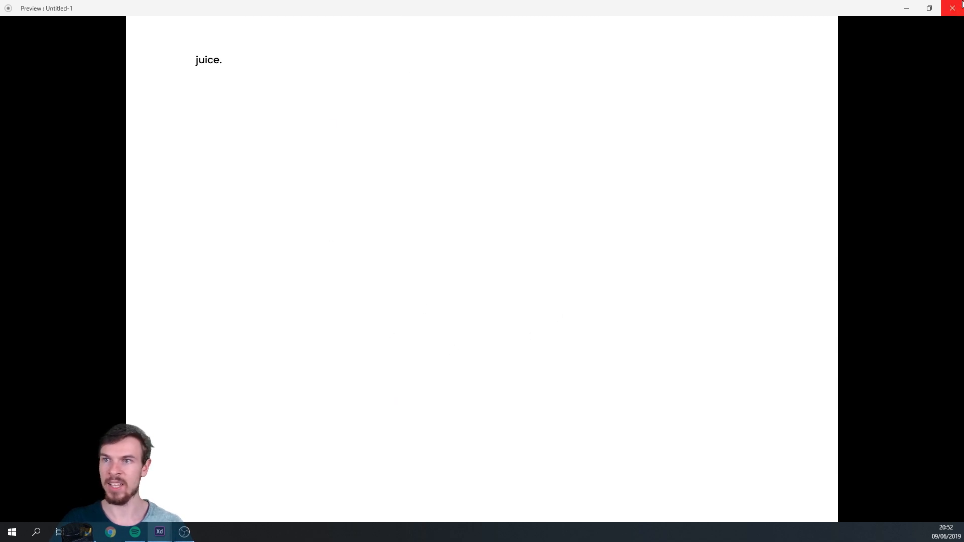
{"action": "left_click", "coordinate": [929, 8]}
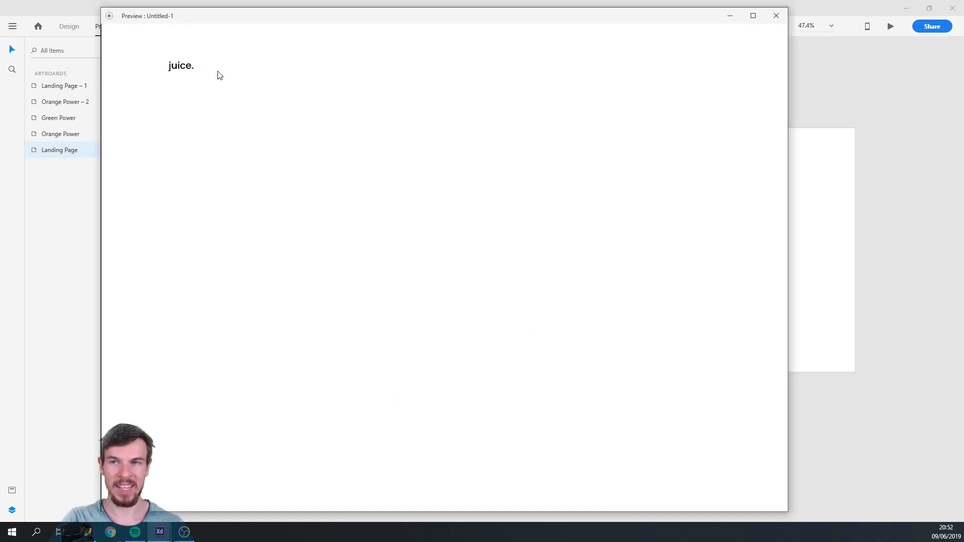
{"action": "left_click", "coordinate": [776, 16]}
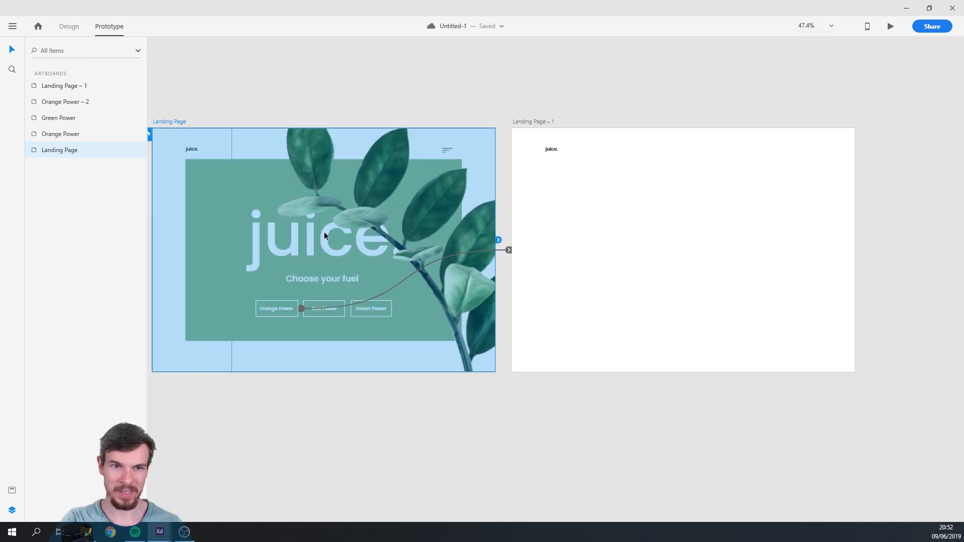
Compare the small juice. logo's layer name and position on Landing Page and Landing Page – 1
{"action": "left_click", "coordinate": [193, 148]}
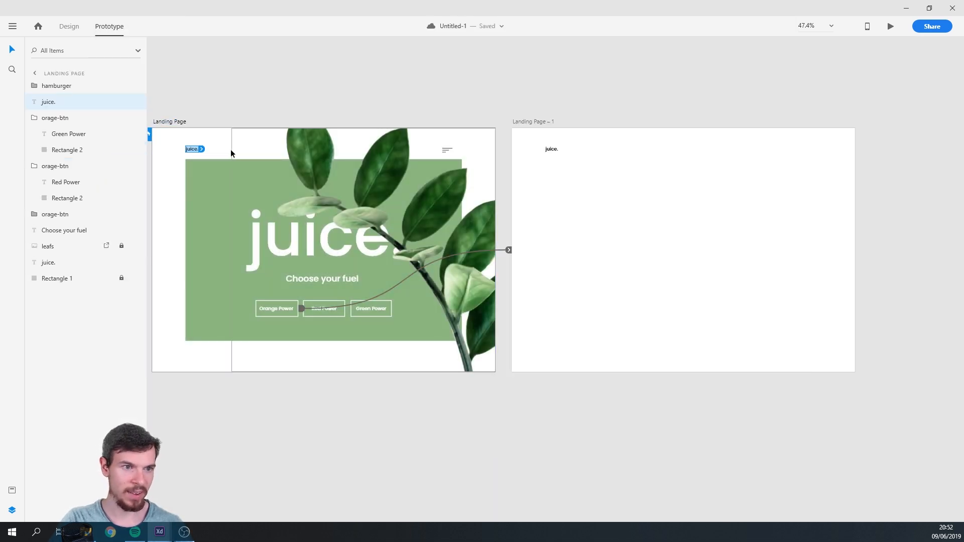
{"action": "left_click", "coordinate": [554, 150]}
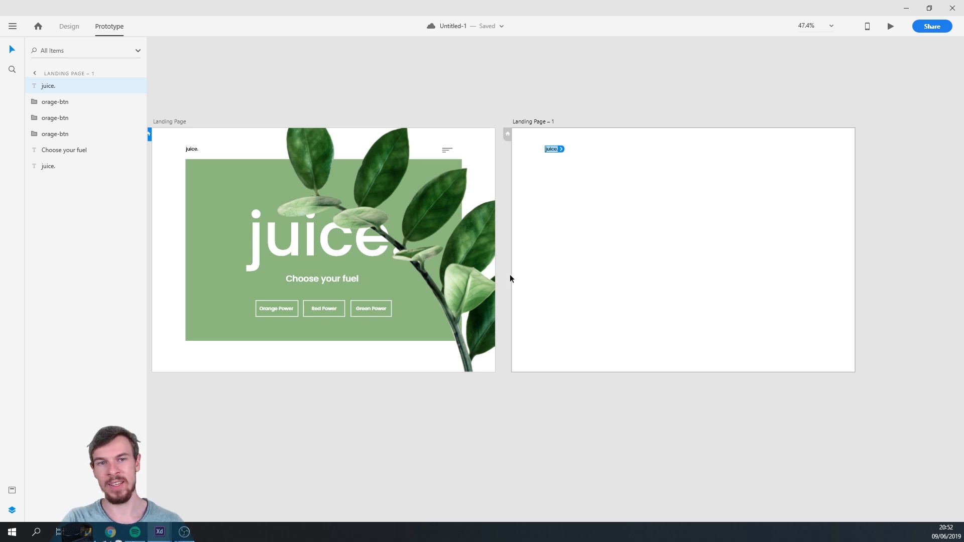
{"action": "left_click", "coordinate": [559, 282]}
{"action": "left_click", "coordinate": [329, 244]}
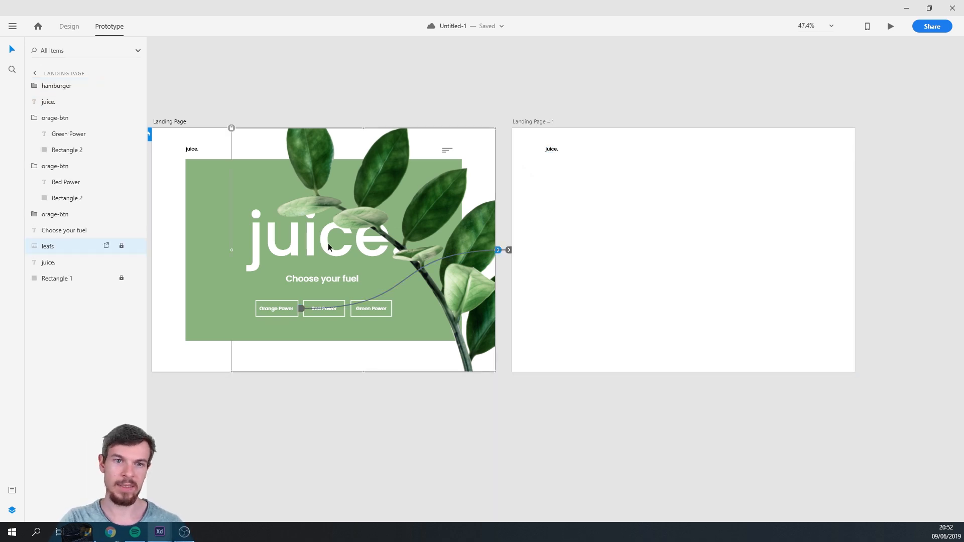
{"action": "scroll", "coordinate": [408, 267], "scroll_direction": "up", "scroll_amount": 4}
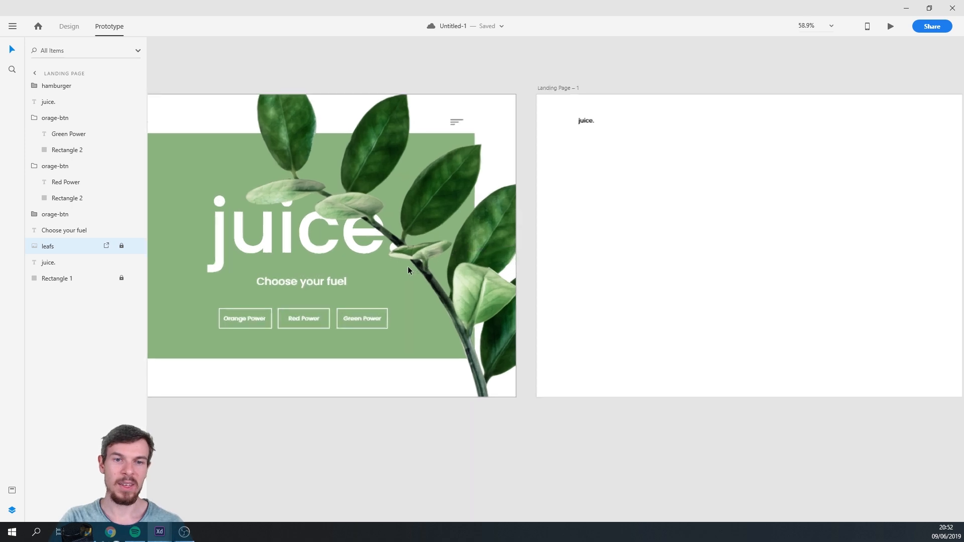
{"action": "scroll", "coordinate": [388, 286], "scroll_direction": "down", "scroll_amount": 4}
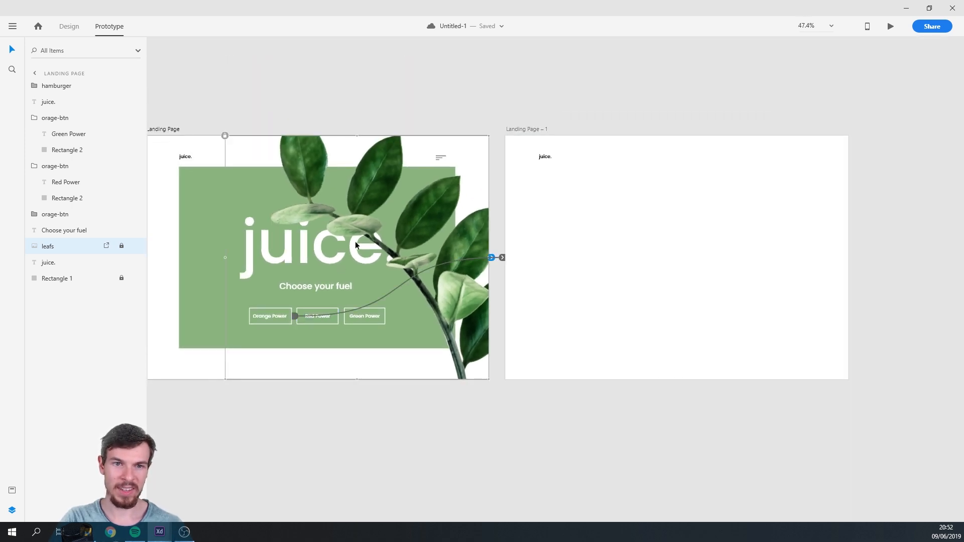
{"action": "left_click", "coordinate": [545, 157]}
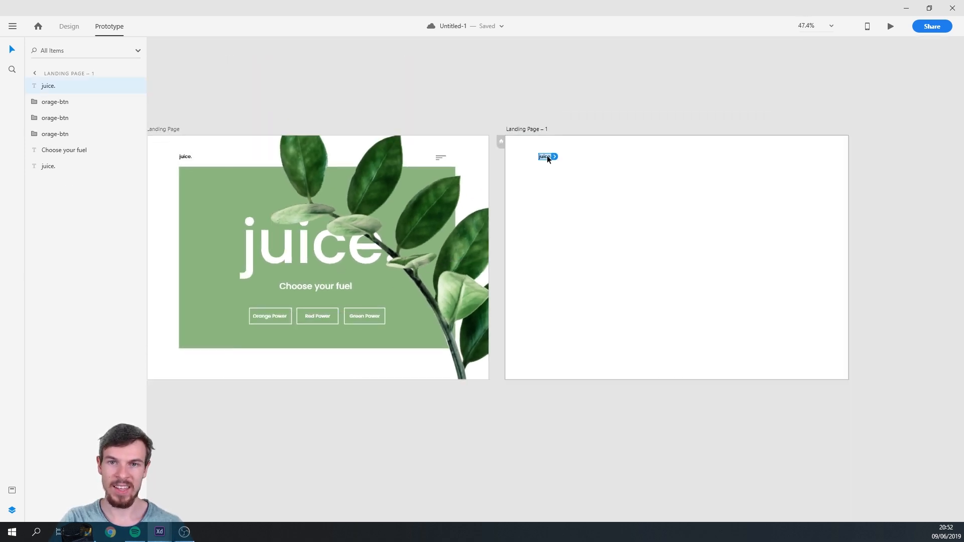
{"action": "left_click", "coordinate": [186, 157]}
{"action": "left_click", "coordinate": [546, 157]}
{"action": "left_click", "coordinate": [186, 156]}
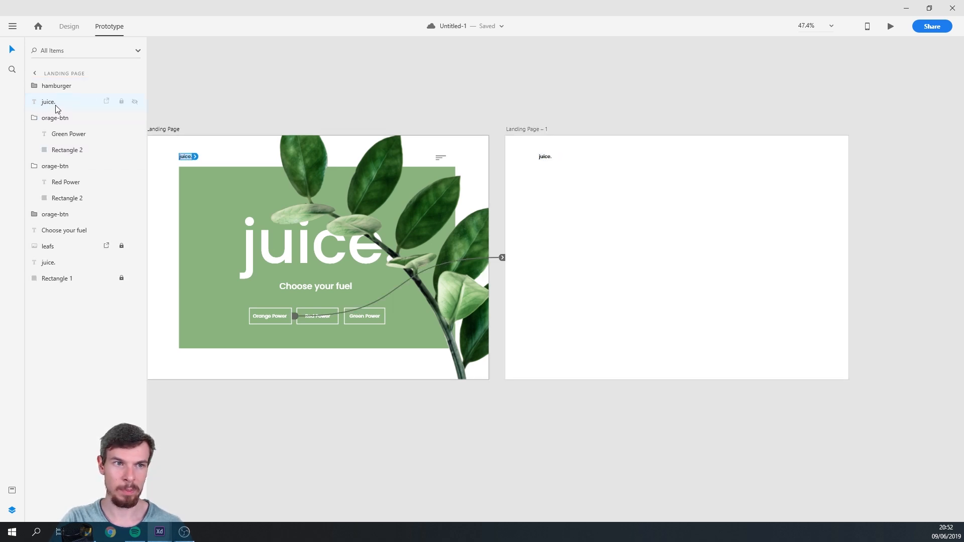
{"action": "left_click", "coordinate": [544, 156]}
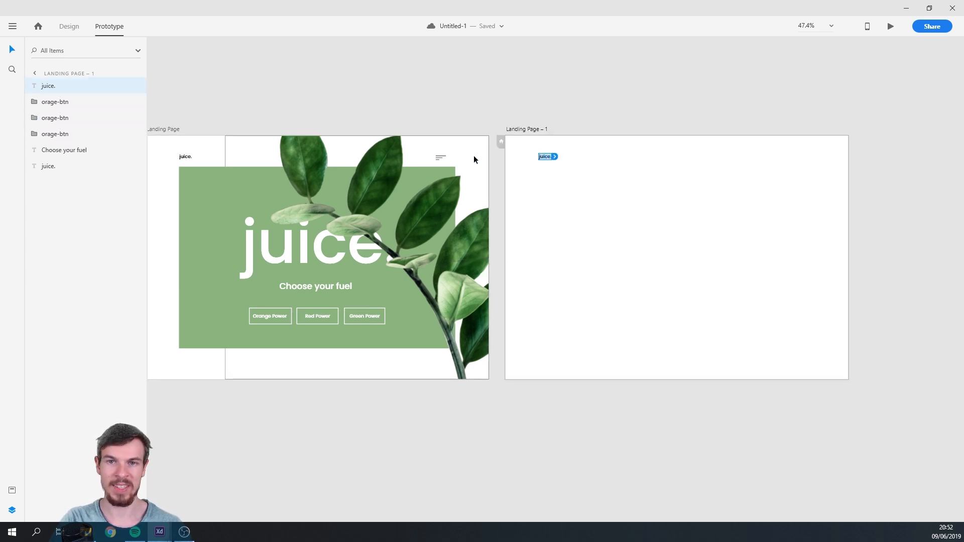
Move the small juice. logo on Landing Page – 1 horizontally towards the artboard's centre and preview that artboard
{"action": "left_click_drag", "start_coordinate": [547, 155], "coordinate": [619, 153]}
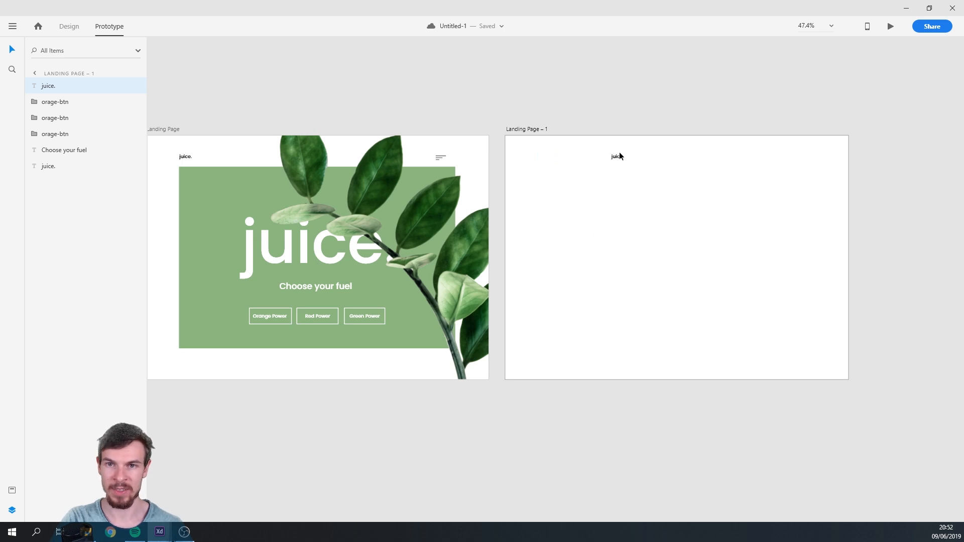
{"action": "left_click", "coordinate": [892, 28]}
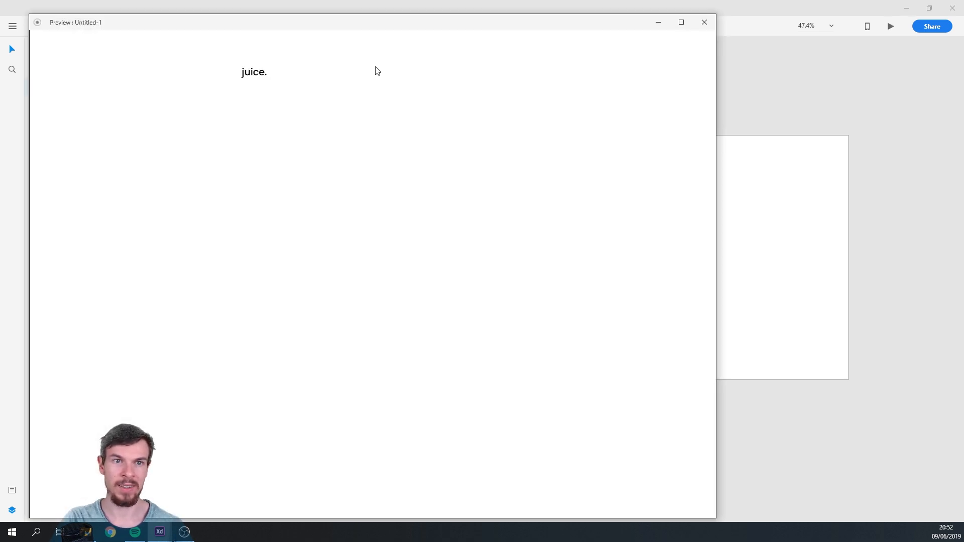
{"action": "left_click", "coordinate": [701, 22]}
Preview from the Landing Page and trigger the Orange Power button to check how the moved logo animates
{"action": "left_click", "coordinate": [168, 130]}
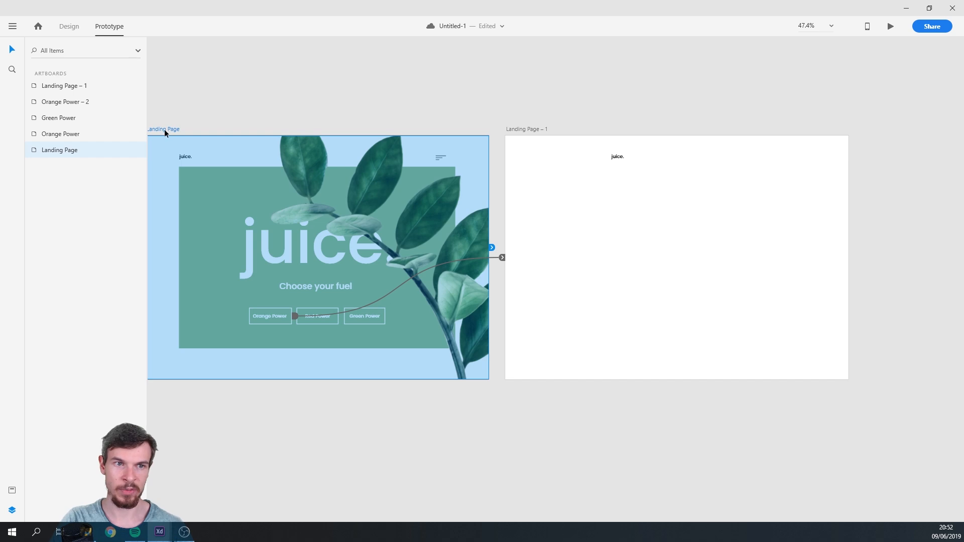
{"action": "left_click", "coordinate": [890, 26]}
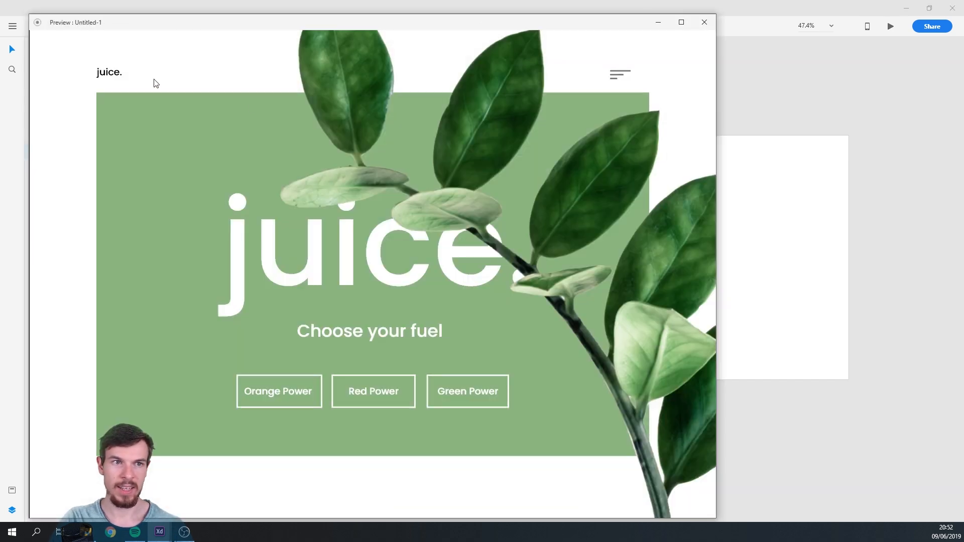
{"action": "left_click", "coordinate": [270, 405]}
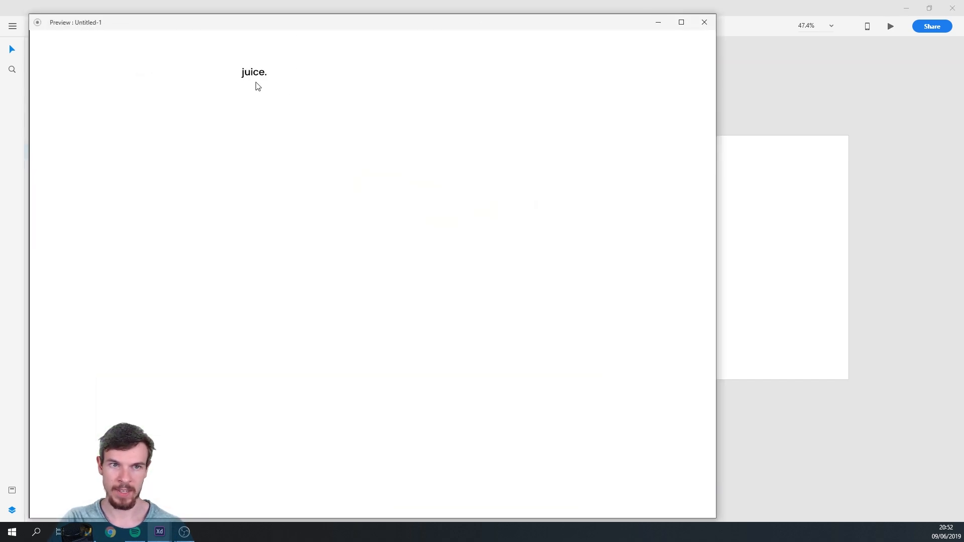
{"action": "left_click", "coordinate": [705, 22]}
Undo the move of the juice. logo on Landing Page – 1
{"action": "left_click", "coordinate": [622, 157]}
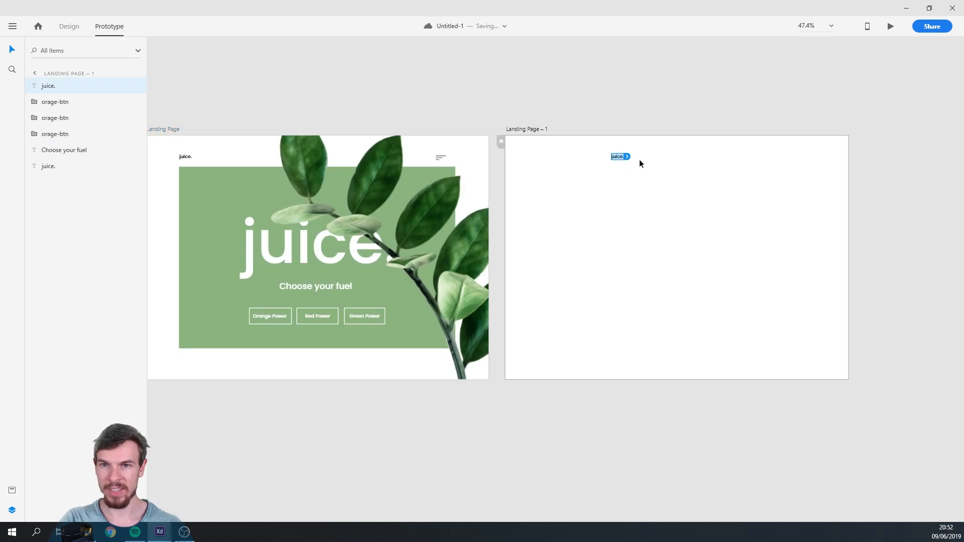
{"action": "key", "text": "ctrl+z"}
{"action": "left_click", "coordinate": [622, 94]}
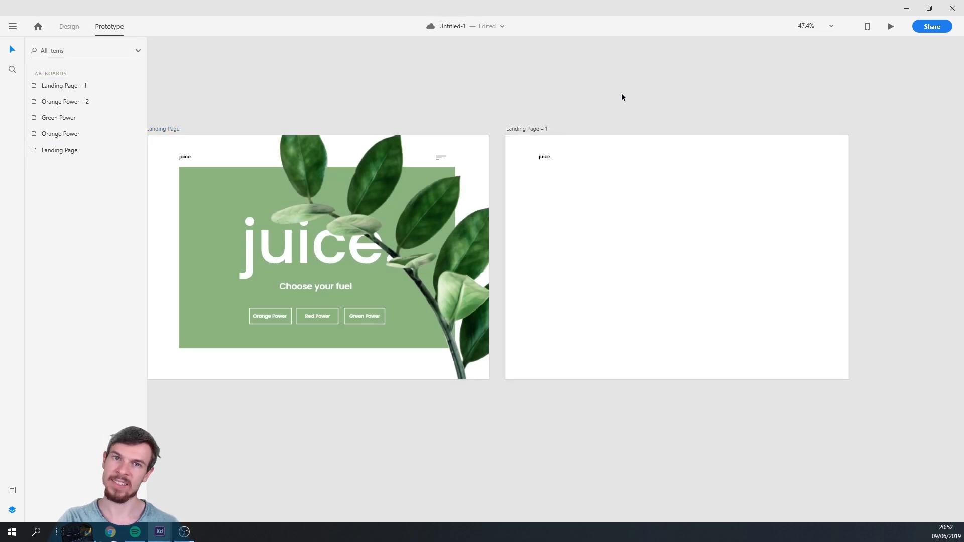
Examine the juice. logo on both landing artboards and their placement relative to the three product pages
{"action": "left_click", "coordinate": [185, 156]}
{"action": "left_click", "coordinate": [545, 156]}
{"action": "scroll", "coordinate": [540, 228], "scroll_direction": "down", "scroll_amount": 2}
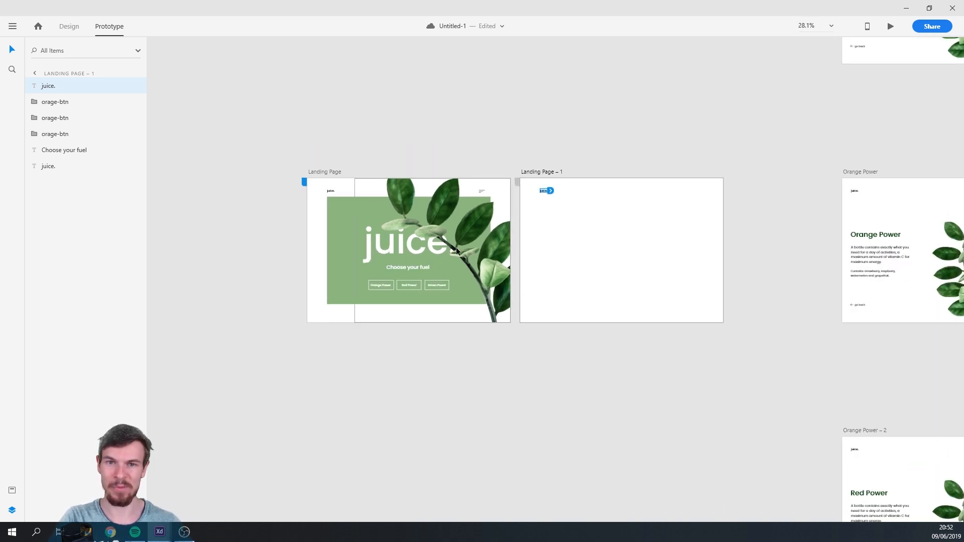
{"action": "scroll", "coordinate": [678, 277], "scroll_direction": "down", "scroll_amount": 2}
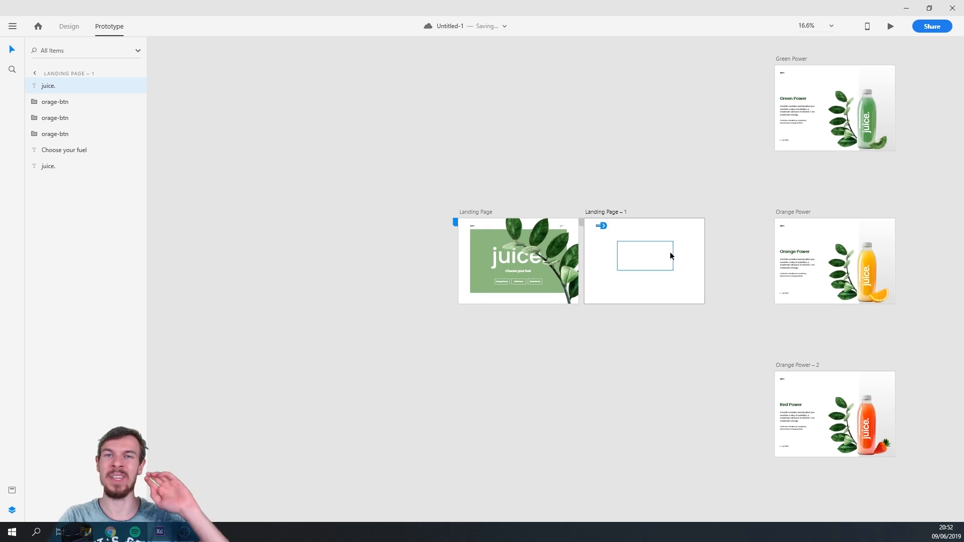
{"action": "scroll", "coordinate": [671, 248], "scroll_direction": "up", "scroll_amount": 2}
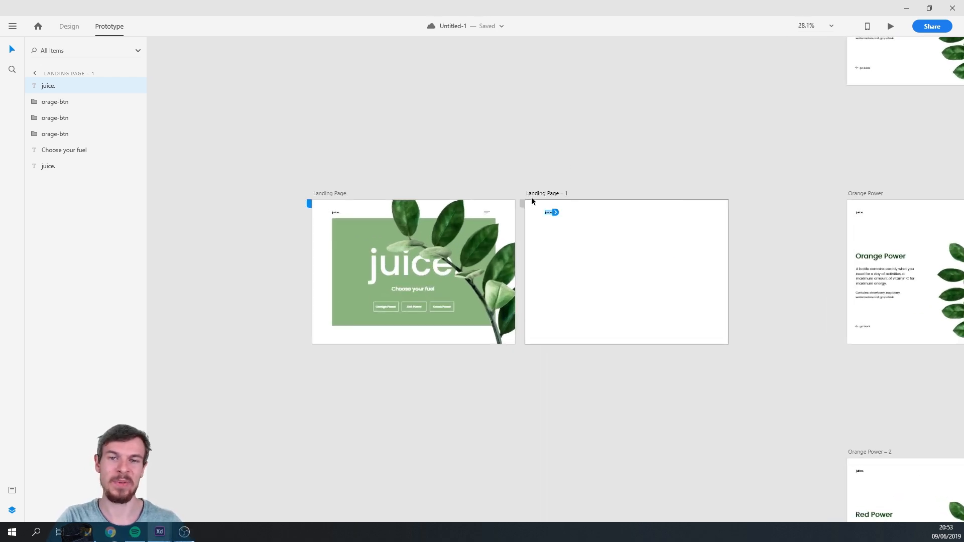
{"action": "left_click_drag", "start_coordinate": [602, 339], "coordinate": [536, 332]}
{"action": "scroll", "coordinate": [547, 321], "scroll_direction": "down", "scroll_amount": 2}
{"action": "scroll", "coordinate": [549, 303], "scroll_direction": "up", "scroll_amount": 4}
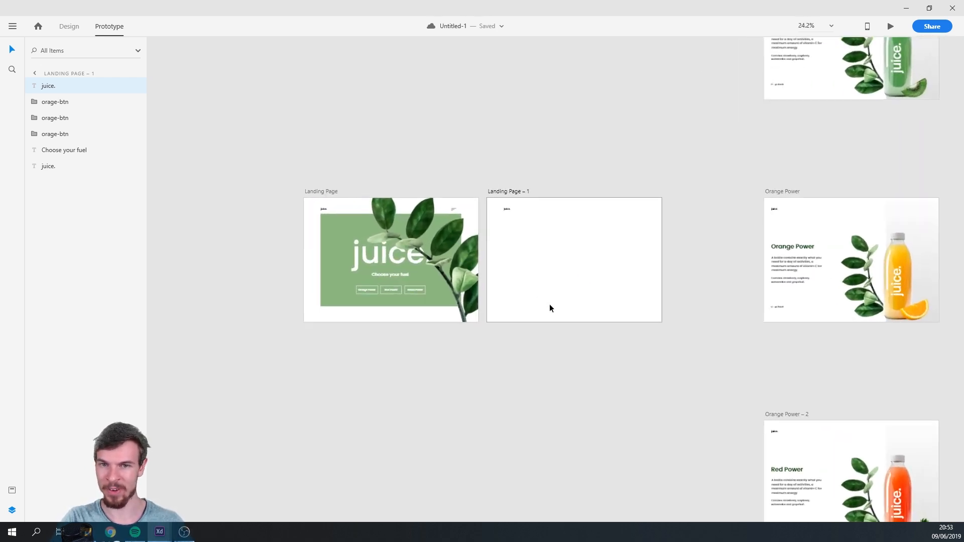
{"action": "left_click_drag", "start_coordinate": [520, 280], "coordinate": [568, 318]}
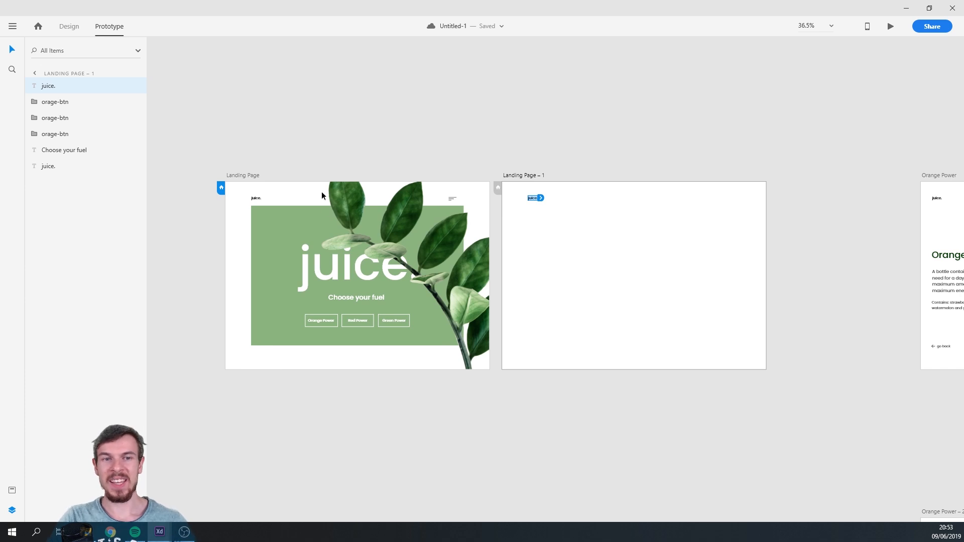
{"action": "scroll", "coordinate": [416, 234], "scroll_direction": "up", "scroll_amount": 3}
{"action": "scroll", "coordinate": [349, 285], "scroll_direction": "down", "scroll_amount": 2}
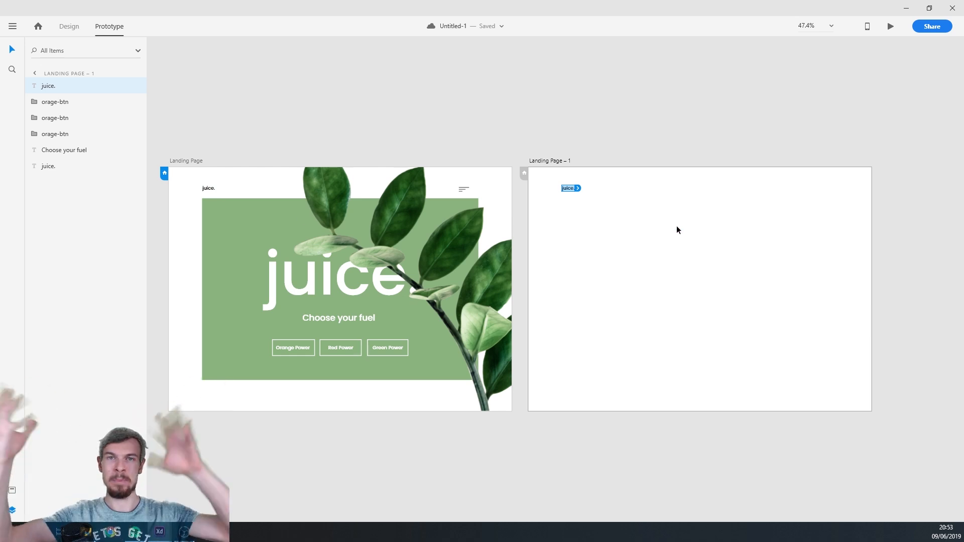
Examine the Orange Power page's text, leaves and bottle against the nearly empty Landing Page – 1 artboard
{"action": "scroll", "coordinate": [735, 275], "scroll_direction": "down", "scroll_amount": 3}
{"action": "left_click_drag", "start_coordinate": [679, 278], "coordinate": [557, 216]}
{"action": "scroll", "coordinate": [622, 266], "scroll_direction": "down", "scroll_amount": 1}
{"action": "scroll", "coordinate": [559, 255], "scroll_direction": "up", "scroll_amount": 4}
{"action": "scroll", "coordinate": [512, 251], "scroll_direction": "down", "scroll_amount": 2}
{"action": "left_click", "coordinate": [540, 219]}
{"action": "scroll", "coordinate": [541, 266], "scroll_direction": "down", "scroll_amount": 2}
{"action": "scroll", "coordinate": [282, 181], "scroll_direction": "up", "scroll_amount": 3}
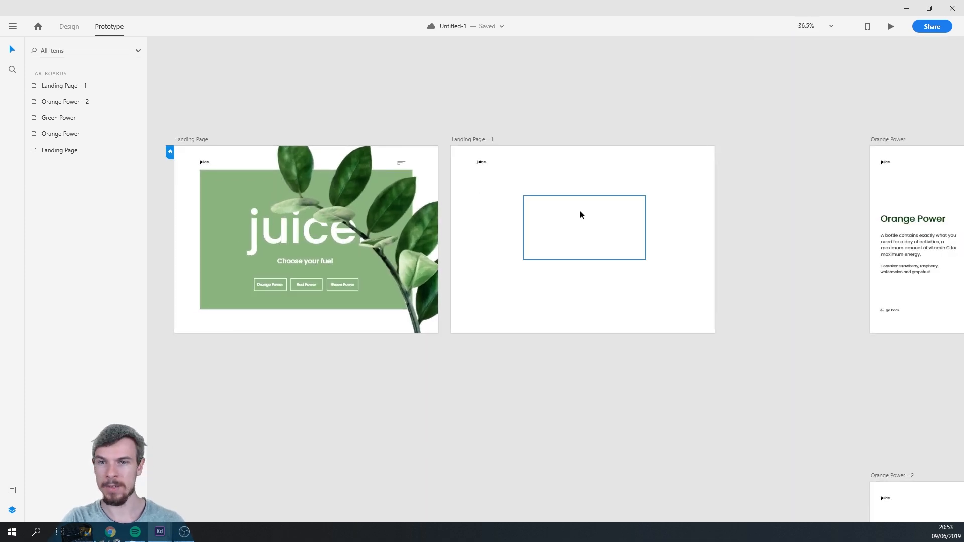
{"action": "scroll", "coordinate": [508, 217], "scroll_direction": "right", "scroll_amount": 3}
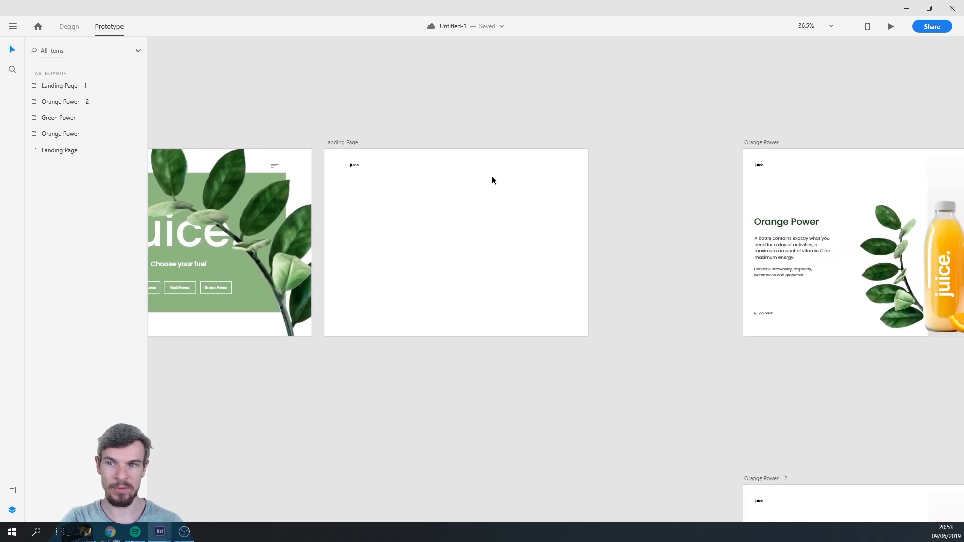
{"action": "scroll", "coordinate": [719, 263], "scroll_direction": "down", "scroll_amount": 5}
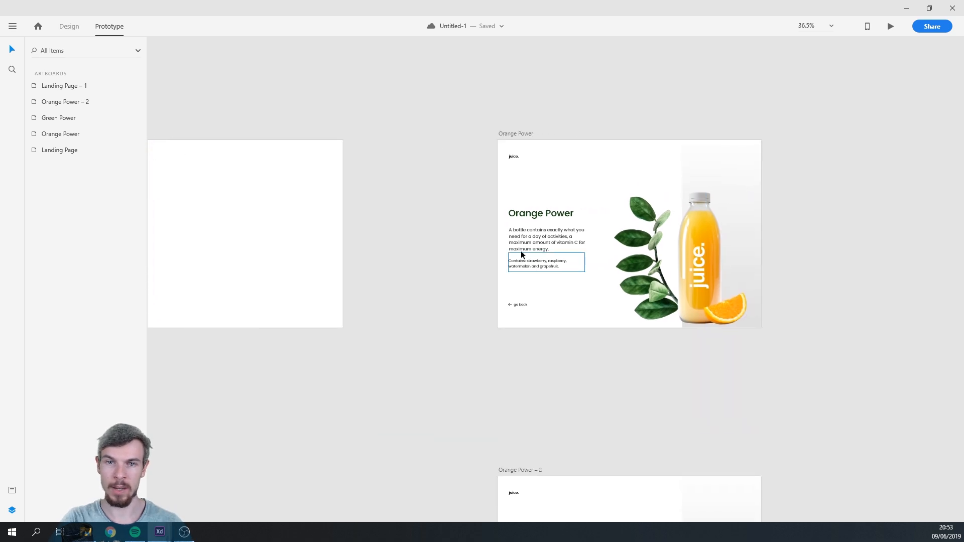
{"action": "scroll", "coordinate": [476, 263], "scroll_direction": "up", "scroll_amount": 3}
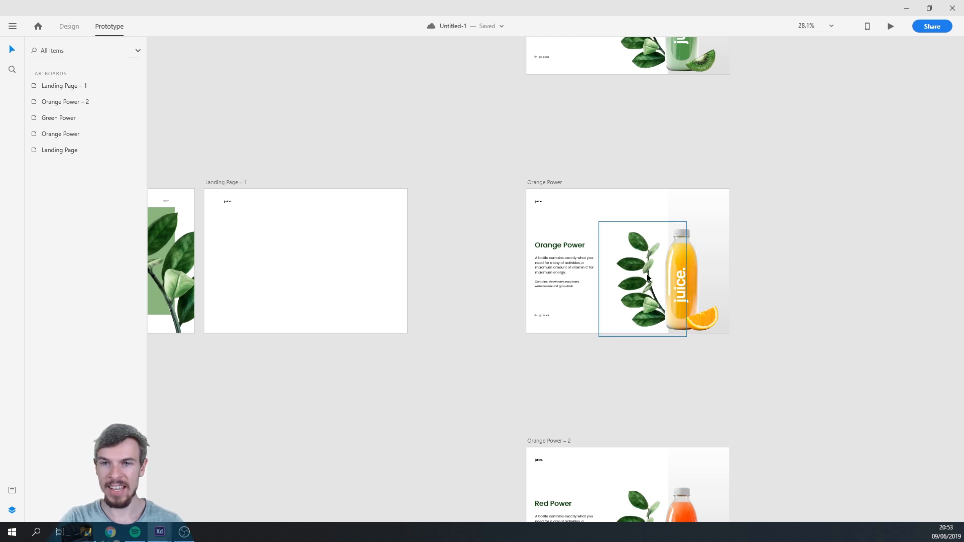
Move the Orange Power artboard farther right and place a duplicate of it between Landing Page – 1 and the original
{"action": "scroll", "coordinate": [447, 244], "scroll_direction": "right", "scroll_amount": 1}
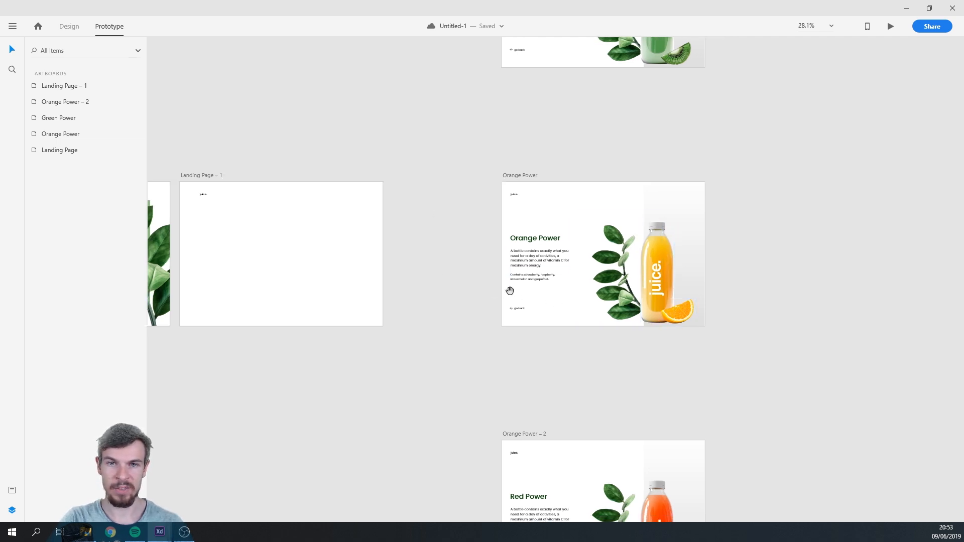
{"action": "left_click_drag", "start_coordinate": [521, 172], "coordinate": [682, 178]}
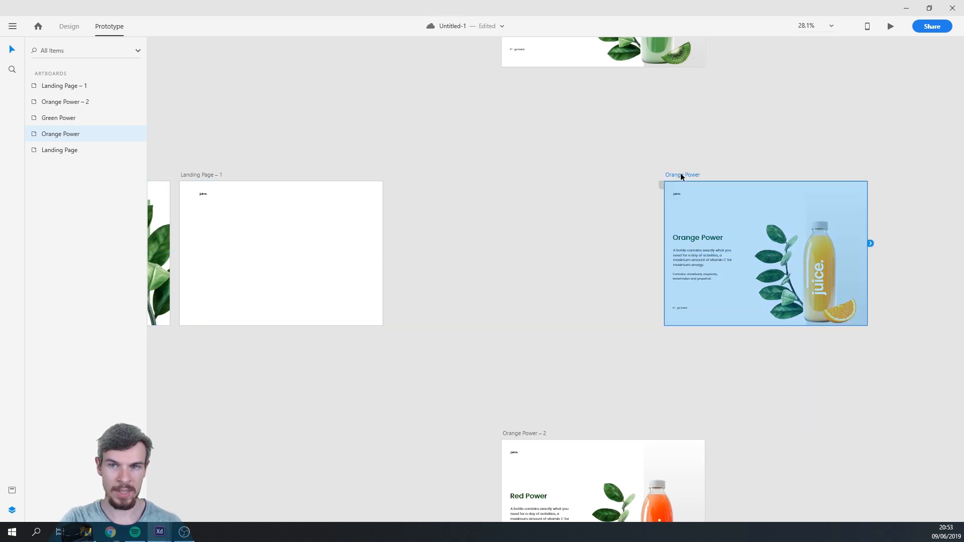
{"action": "key", "text": "ctrl+d"}
{"action": "left_click_drag", "start_coordinate": [427, 260], "coordinate": [720, 214]}
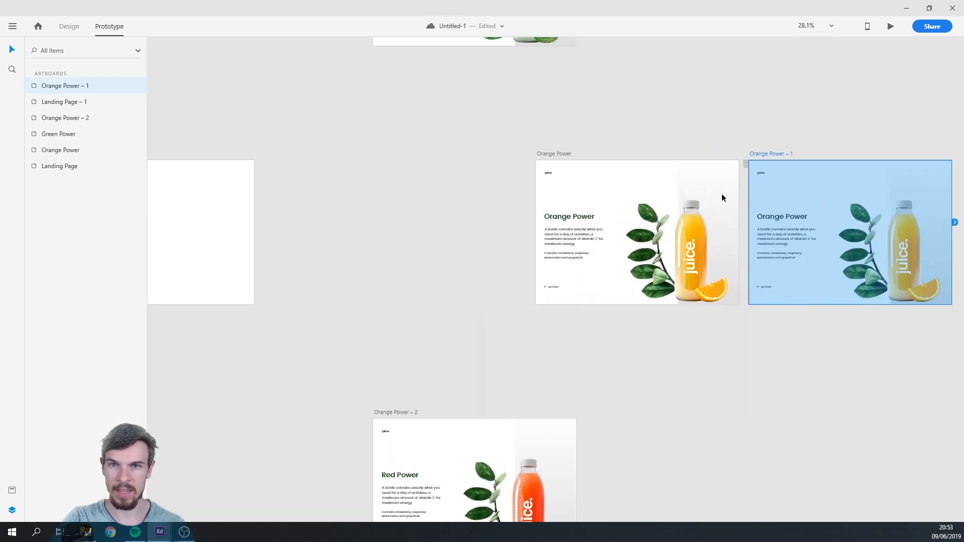
{"action": "left_click_drag", "start_coordinate": [774, 153], "coordinate": [319, 152]}
{"action": "left_click_drag", "start_coordinate": [355, 279], "coordinate": [463, 271]}
{"action": "scroll", "coordinate": [485, 272], "scroll_direction": "up", "scroll_amount": 1}
{"action": "left_click_drag", "start_coordinate": [393, 272], "coordinate": [359, 306]}
Move the leaf, bottle and orange slice of Orange Power – 1 together straight down past the artboard's lower edge
{"action": "left_click", "coordinate": [553, 264]}
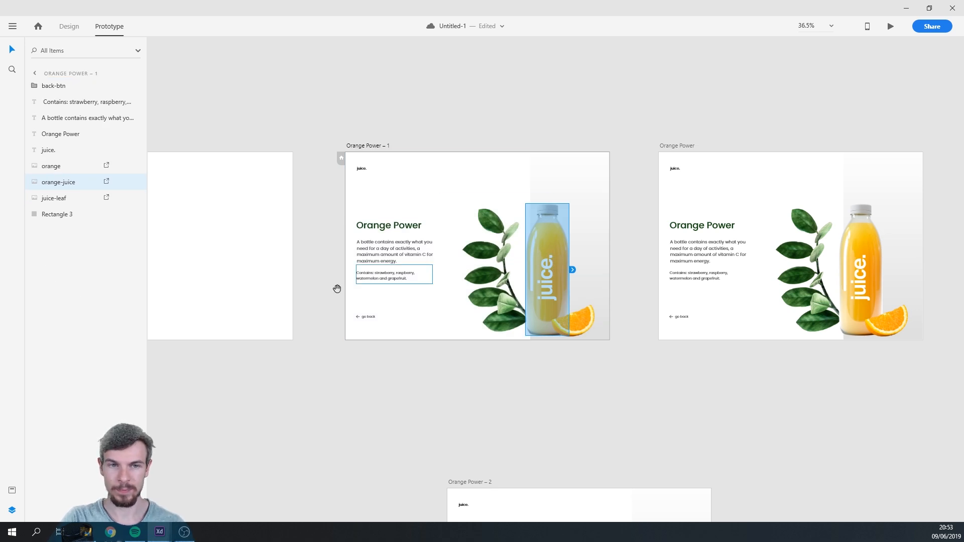
{"action": "left_click_drag", "start_coordinate": [374, 284], "coordinate": [472, 279]}
{"action": "left_click_drag", "start_coordinate": [592, 324], "coordinate": [320, 282]}
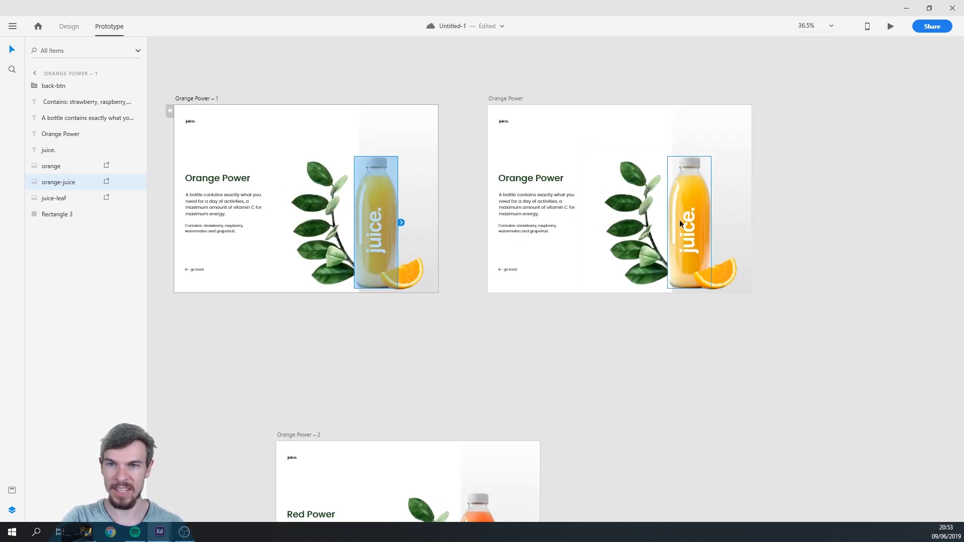
{"action": "left_click_drag", "start_coordinate": [474, 287], "coordinate": [621, 300]}
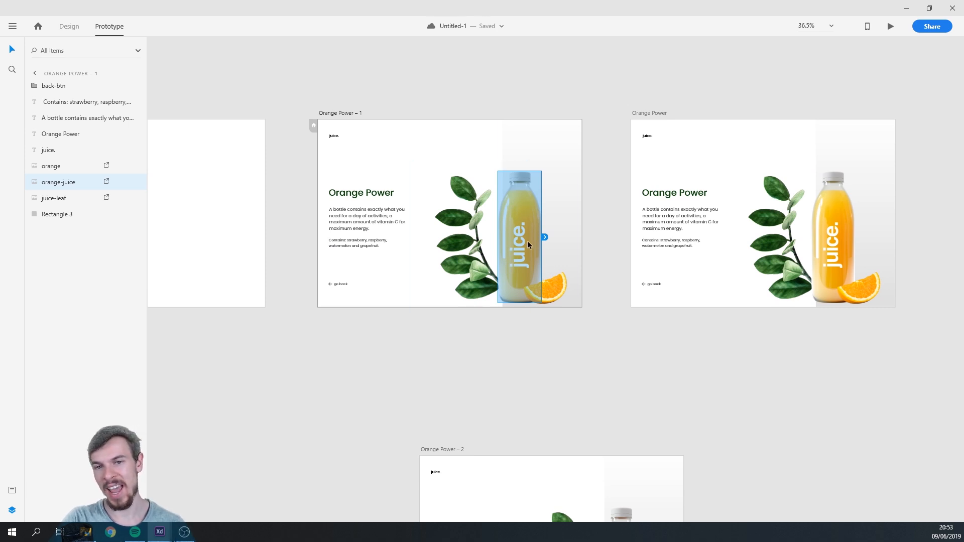
{"action": "left_click", "coordinate": [474, 248], "text": "shift"}
{"action": "left_click", "coordinate": [549, 289], "text": "shift"}
{"action": "left_click", "coordinate": [68, 26]}
{"action": "key", "text": "Escape"}
{"action": "left_click", "coordinate": [456, 290]}
{"action": "left_click", "coordinate": [536, 266], "text": "shift"}
{"action": "left_click", "coordinate": [545, 282], "text": "shift"}
{"action": "left_click_drag", "start_coordinate": [529, 265], "coordinate": [522, 362]}
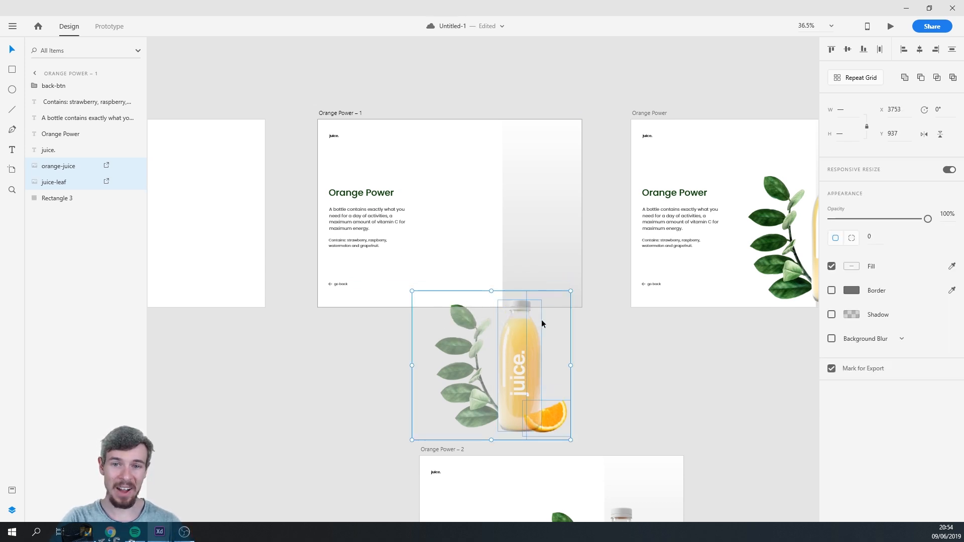
Compare the Orange Power – 1 layout and its lowered images with Landing Page – 1 and the full Orange Power page
{"action": "left_click_drag", "start_coordinate": [407, 205], "coordinate": [527, 205]}
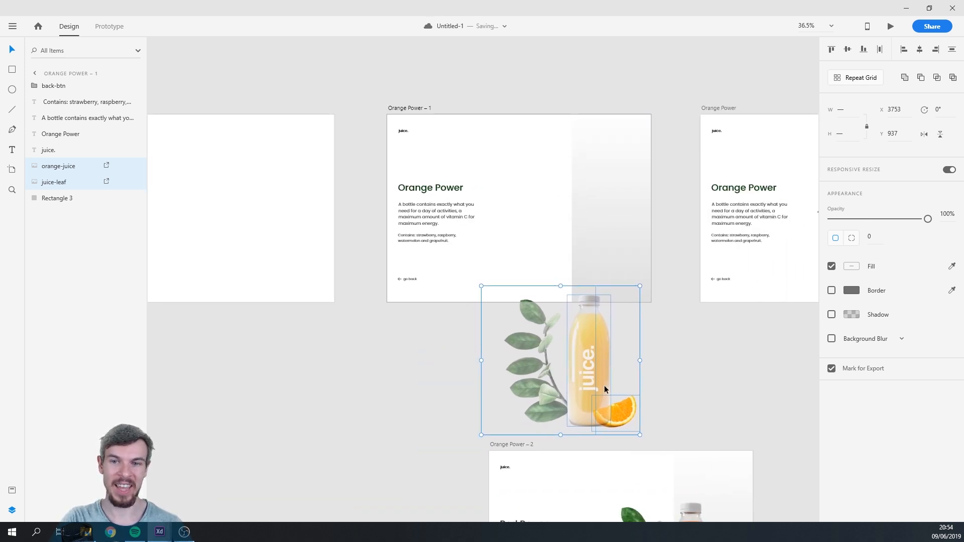
{"action": "left_click_drag", "start_coordinate": [638, 328], "coordinate": [417, 311]}
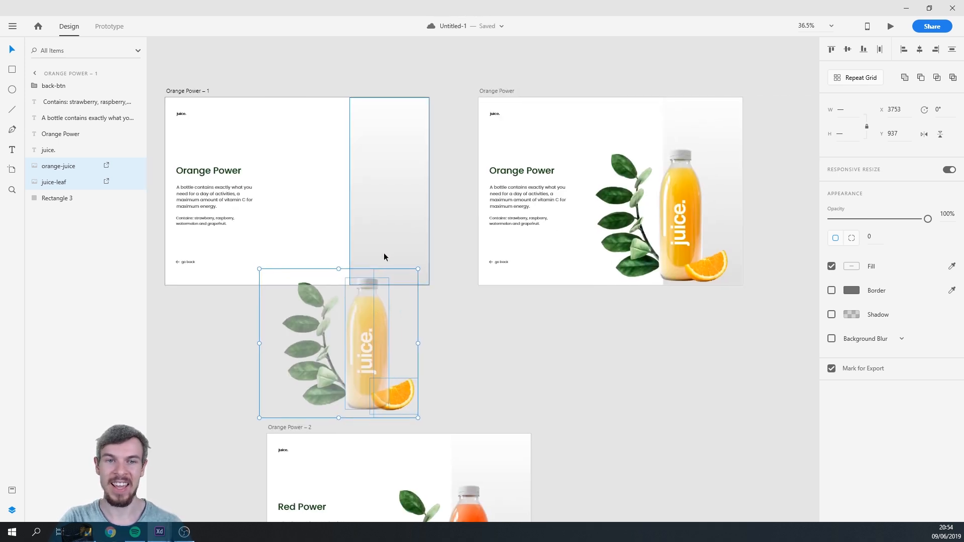
{"action": "left_click_drag", "start_coordinate": [492, 307], "coordinate": [736, 340]}
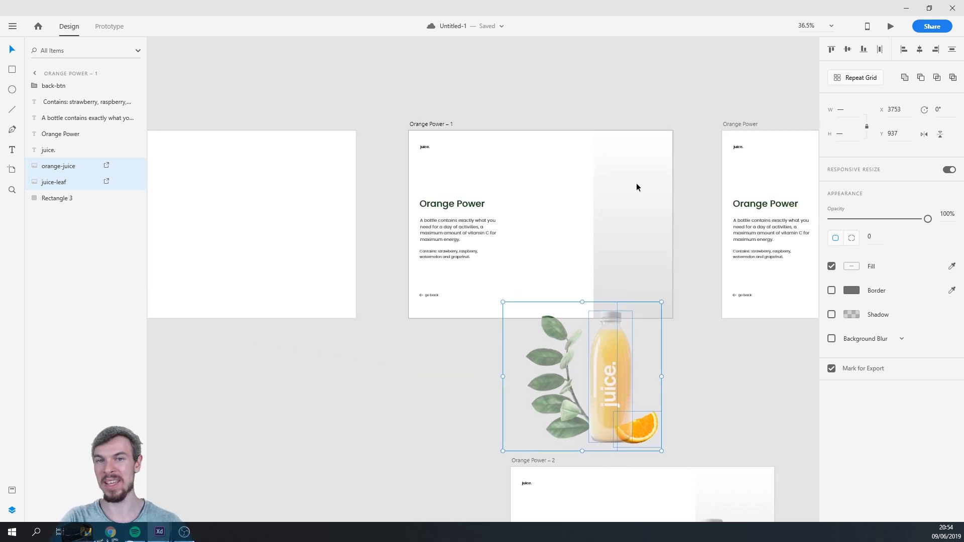
{"action": "left_click_drag", "start_coordinate": [559, 315], "coordinate": [612, 327]}
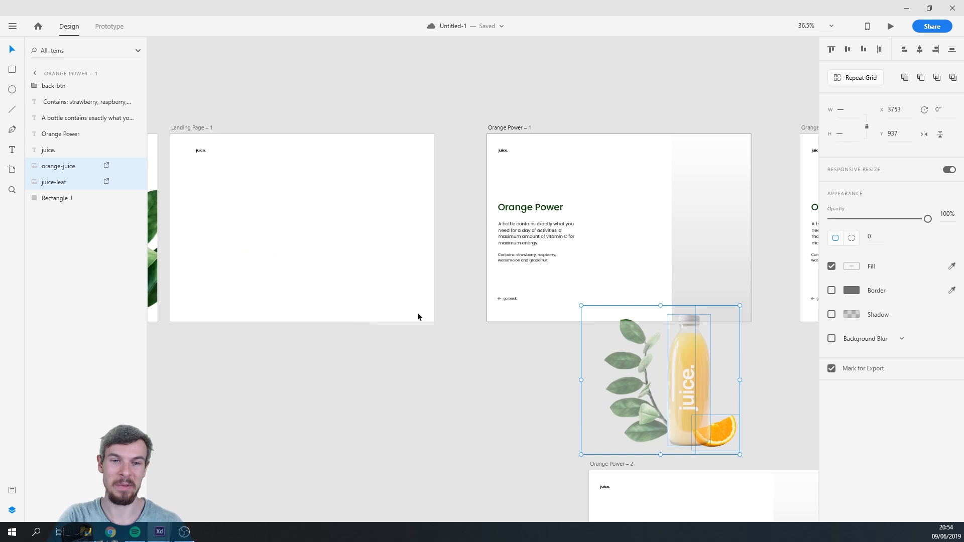
{"action": "left_click_drag", "start_coordinate": [514, 351], "coordinate": [325, 334]}
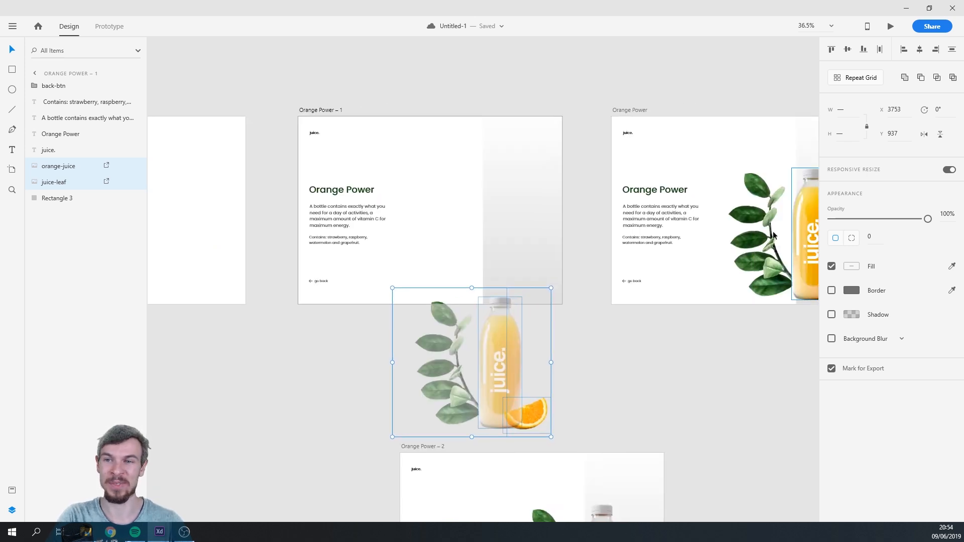
{"action": "left_click_drag", "start_coordinate": [455, 262], "coordinate": [633, 259]}
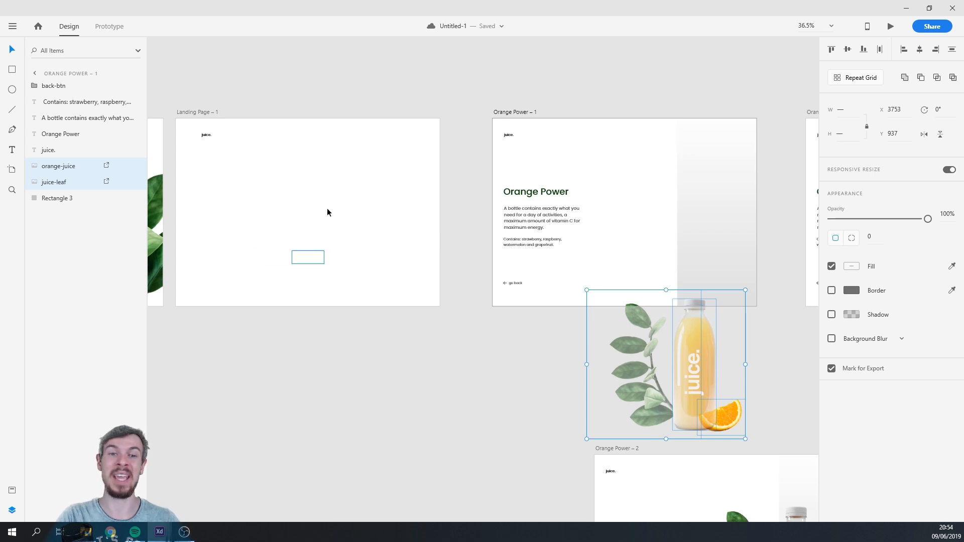
{"action": "left_click_drag", "start_coordinate": [481, 313], "coordinate": [277, 301]}
{"action": "left_click_drag", "start_coordinate": [695, 291], "coordinate": [607, 290]}
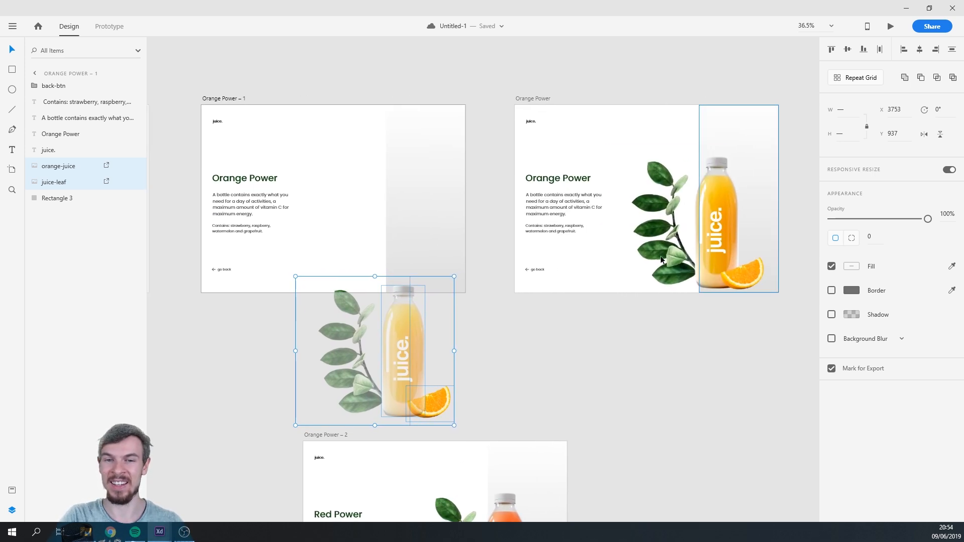
{"action": "left_click_drag", "start_coordinate": [362, 305], "coordinate": [527, 290]}
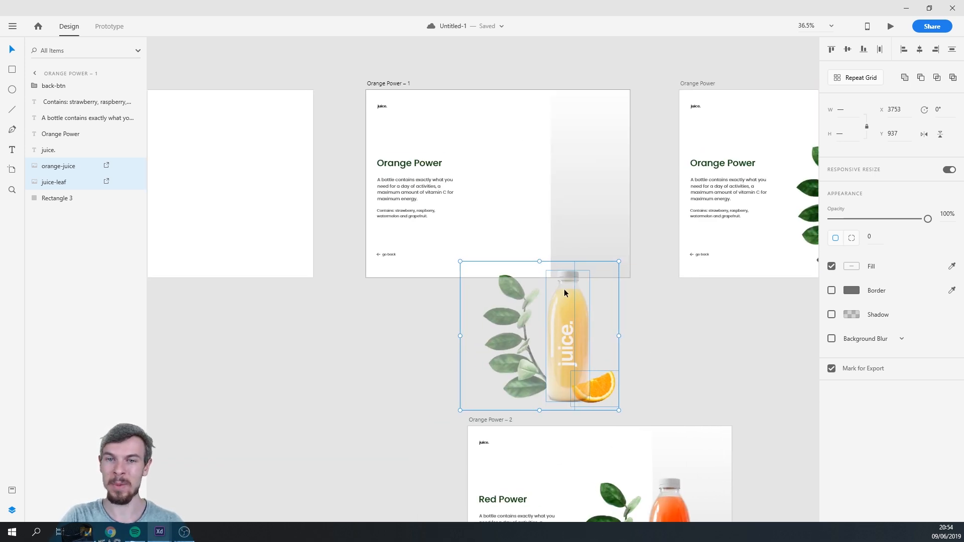
{"action": "left_click_drag", "start_coordinate": [555, 299], "coordinate": [519, 288]}
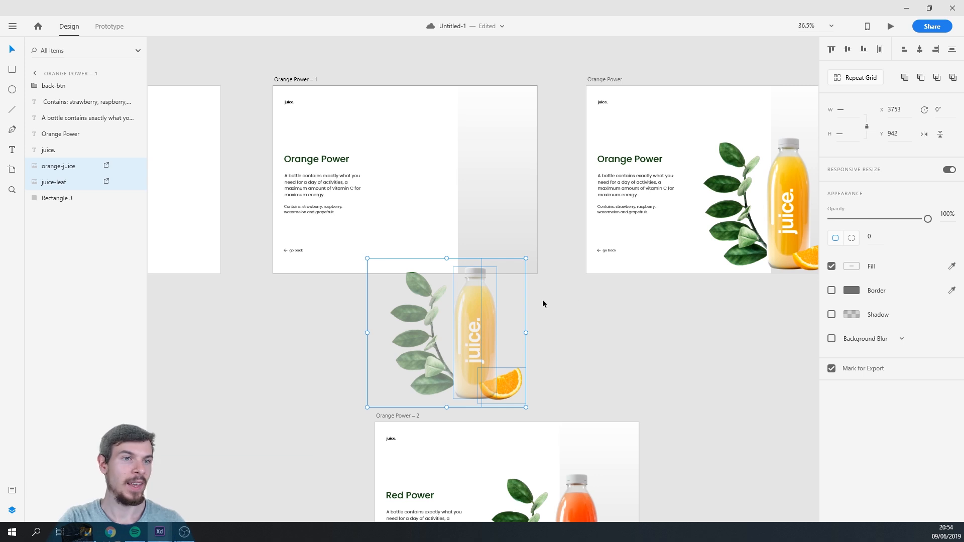
Check whether the lowered orange slice, bottle and leaf each belong to the Orange Power – 1 artboard or the pasteboard
{"action": "key", "text": "Delete"}
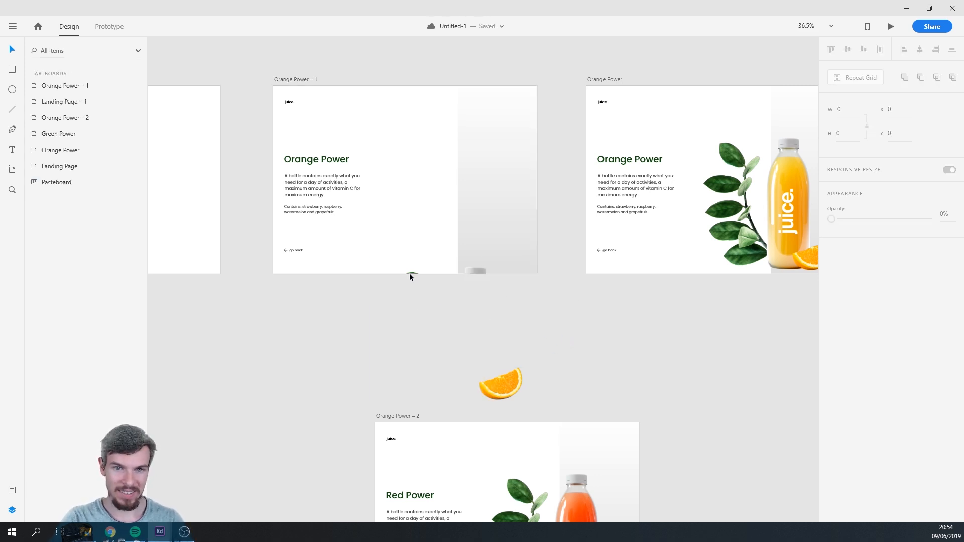
{"action": "key", "text": "ctrl+z"}
{"action": "left_click", "coordinate": [507, 388], "text": "shift"}
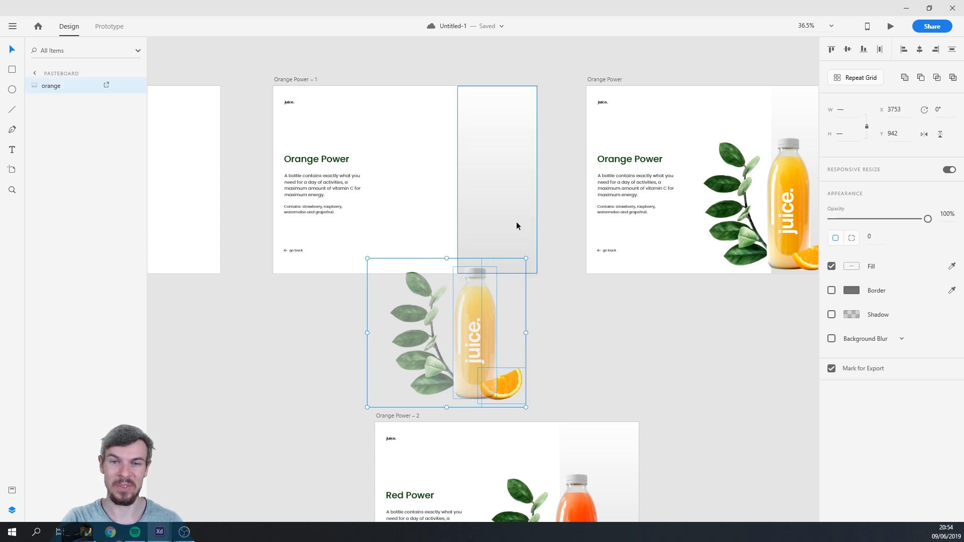
{"action": "left_click", "coordinate": [555, 349]}
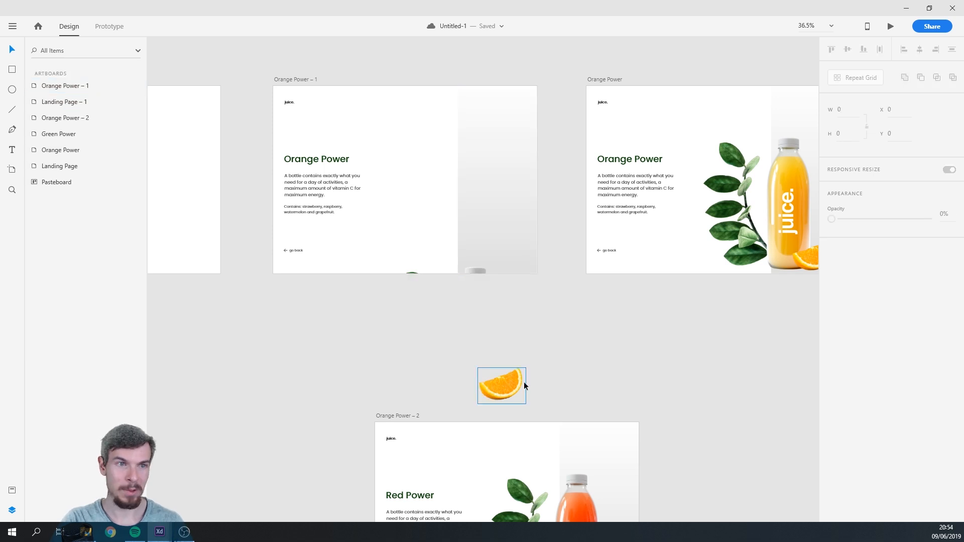
{"action": "left_click_drag", "start_coordinate": [607, 296], "coordinate": [387, 392]}
{"action": "left_click", "coordinate": [477, 279], "text": "shift"}
{"action": "left_click", "coordinate": [422, 285], "text": "shift"}
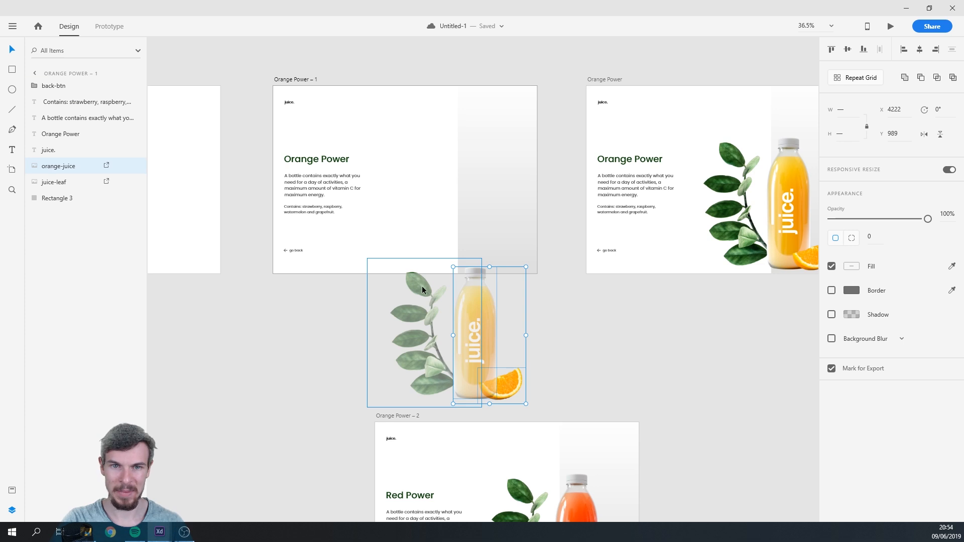
{"action": "left_click", "coordinate": [556, 344]}
{"action": "left_click", "coordinate": [506, 379]}
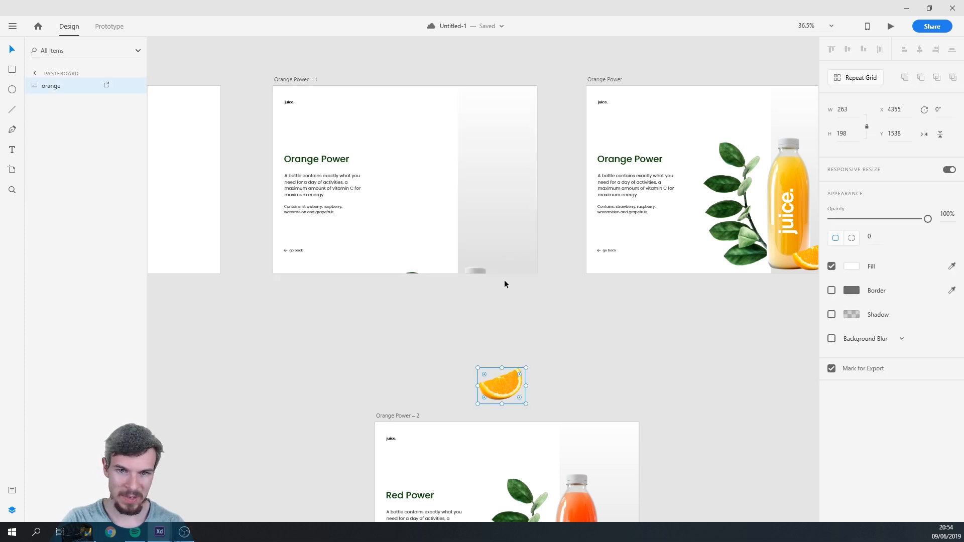
{"action": "left_click", "coordinate": [478, 267]}
{"action": "left_click", "coordinate": [423, 289]}
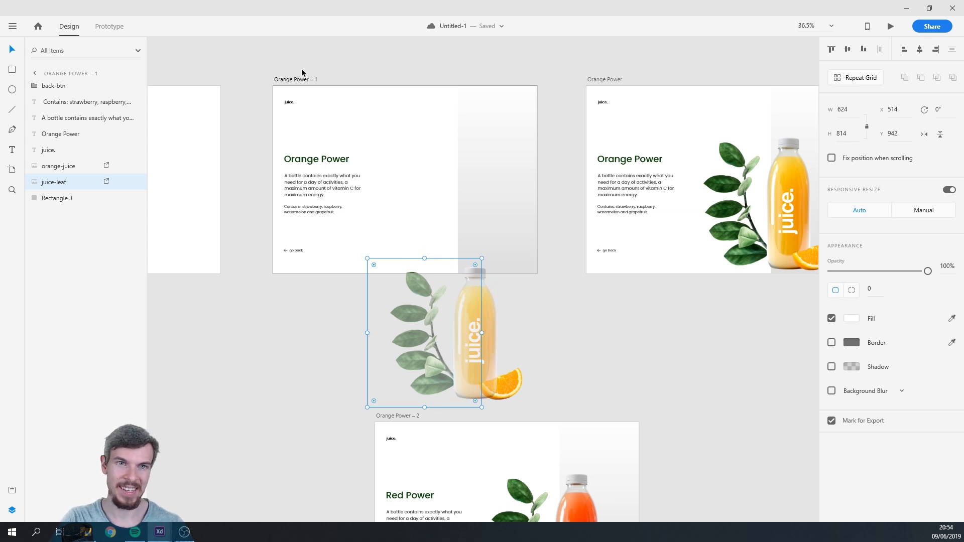
Lower the leaf on Orange Power – 1 to Y 975 and check the orange slice on the pasteboard in Prototype mode
{"action": "left_click_drag", "start_coordinate": [423, 308], "coordinate": [423, 313]}
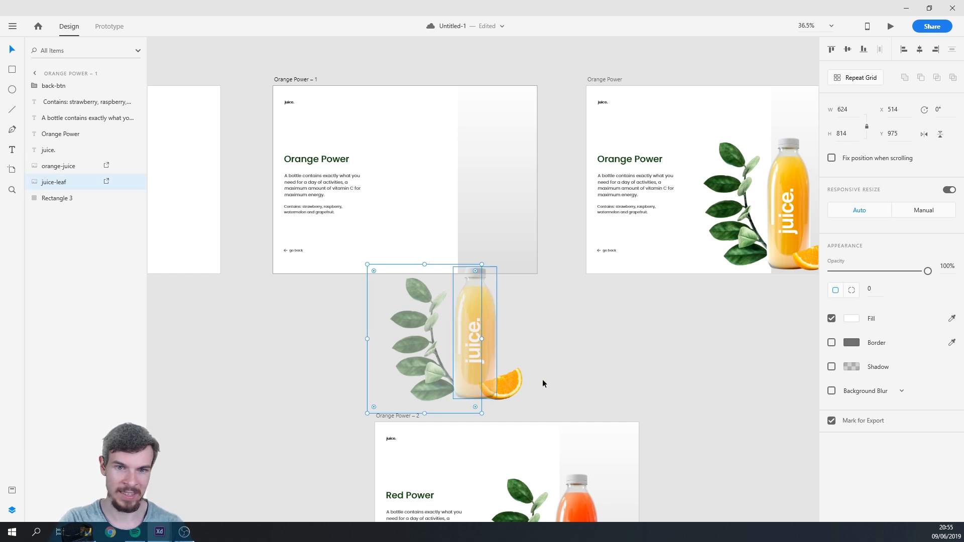
{"action": "left_click", "coordinate": [505, 386]}
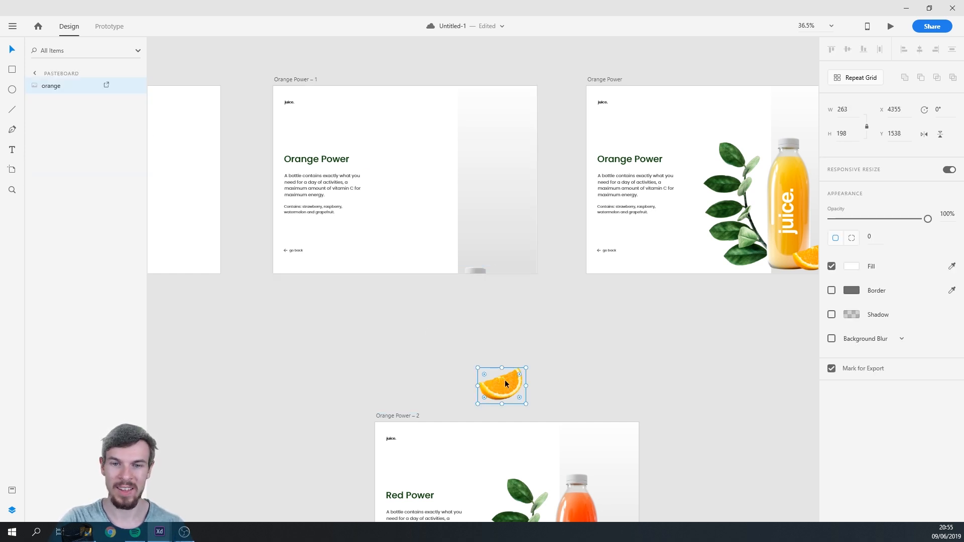
{"action": "left_click", "coordinate": [553, 356]}
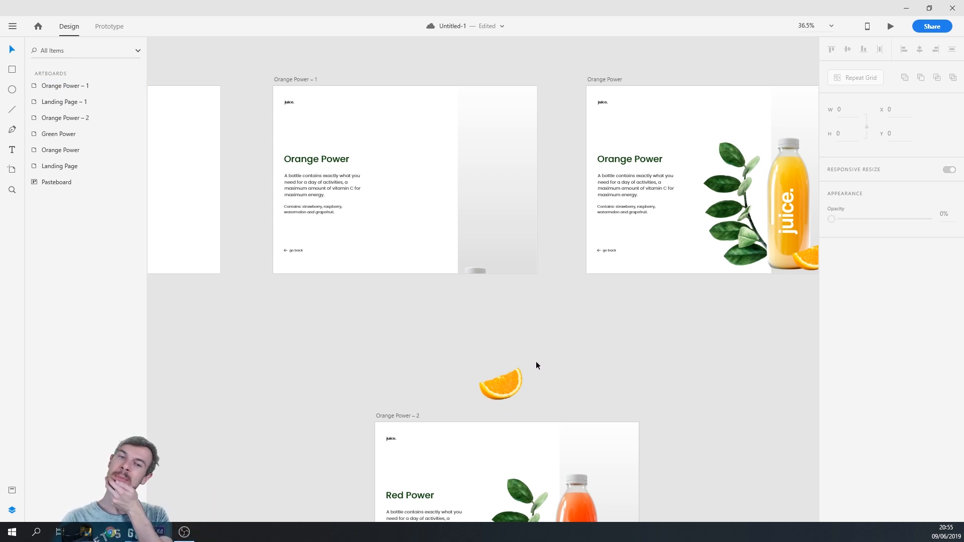
{"action": "key", "text": "ctrl+Tab"}
{"action": "left_click", "coordinate": [508, 387]}
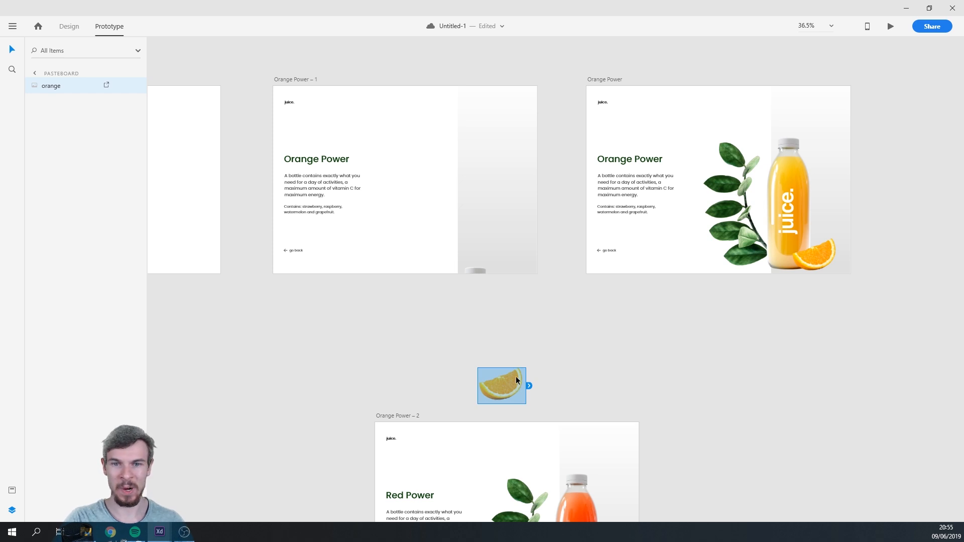
{"action": "left_click", "coordinate": [69, 26]}
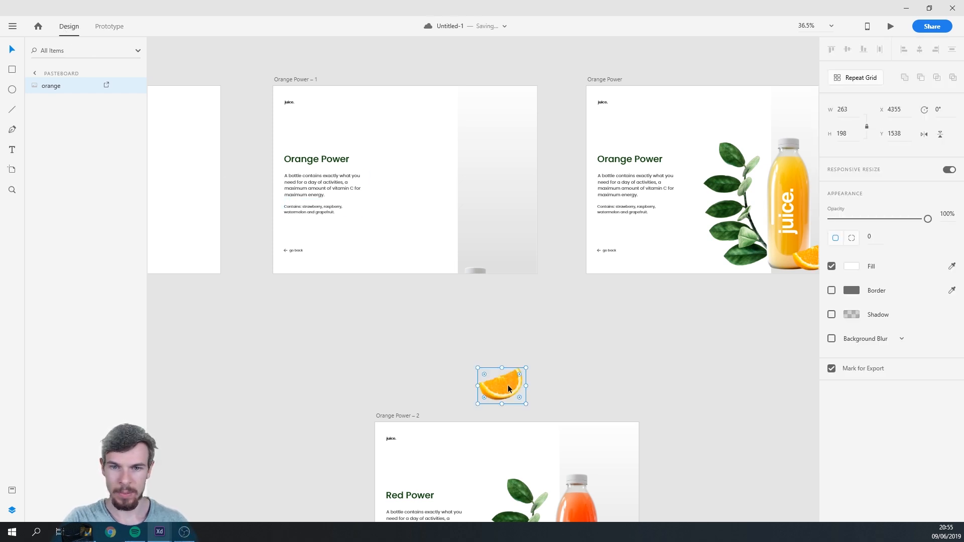
Move the orange slice back into Orange Power – 1 and nudge it to Y 1023 at the artboard's lower edge
{"action": "left_click_drag", "start_coordinate": [507, 385], "coordinate": [504, 285]}
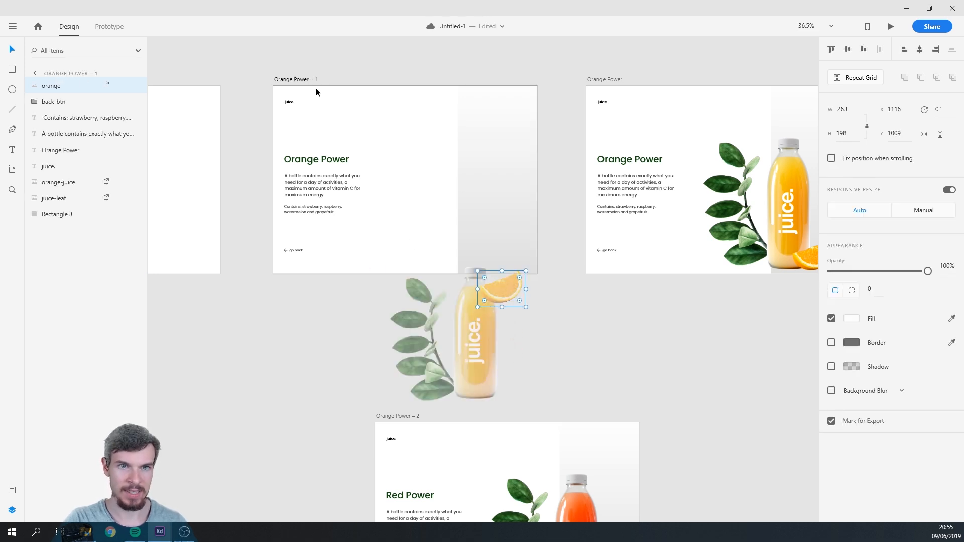
{"action": "scroll", "coordinate": [531, 290], "scroll_direction": "up", "scroll_amount": 5}
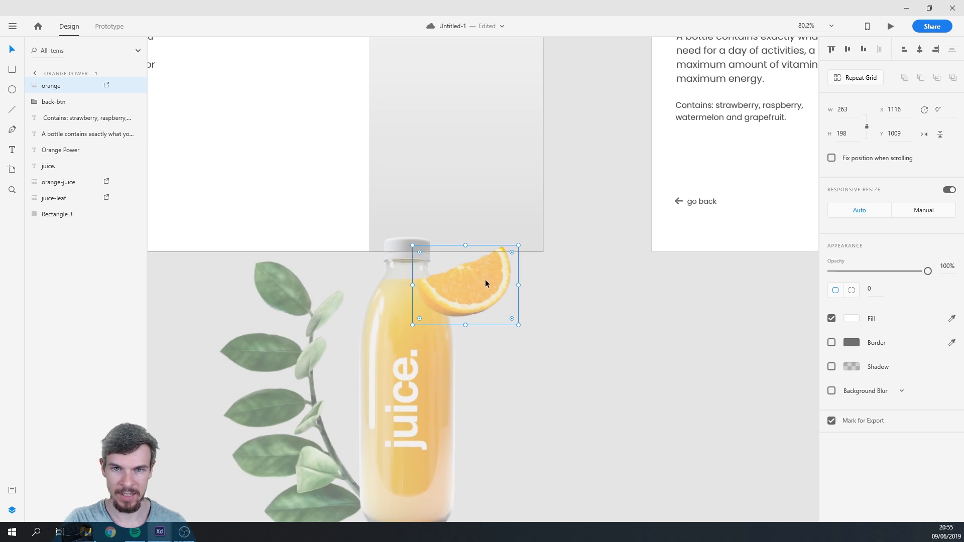
{"action": "left_click_drag", "start_coordinate": [490, 282], "coordinate": [495, 287]}
{"action": "key", "text": "Down"}
{"action": "key", "text": "Down"}
{"action": "key", "text": "Down"}
{"action": "key", "text": "Down"}
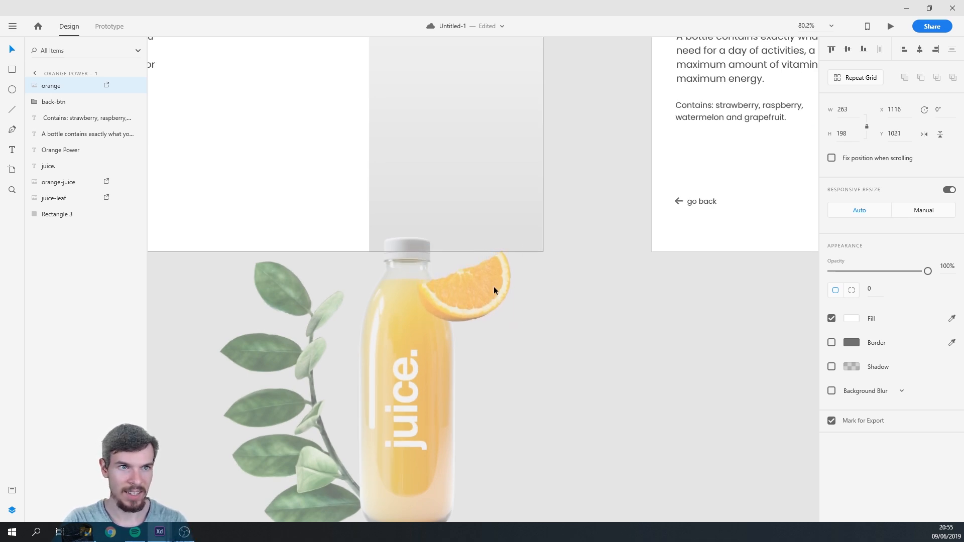
{"action": "key", "text": "Down"}
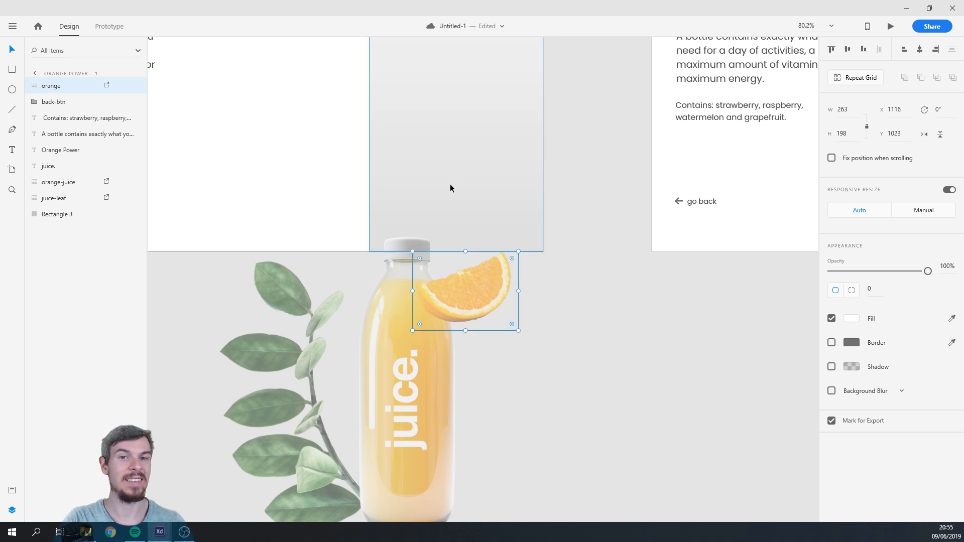
Nudge the bottle on Orange Power – 1 down to Y 1023, keeping it attached to the artboard's lower edge
{"action": "scroll", "coordinate": [453, 184], "scroll_direction": "down", "scroll_amount": 3}
{"action": "left_click", "coordinate": [421, 335]}
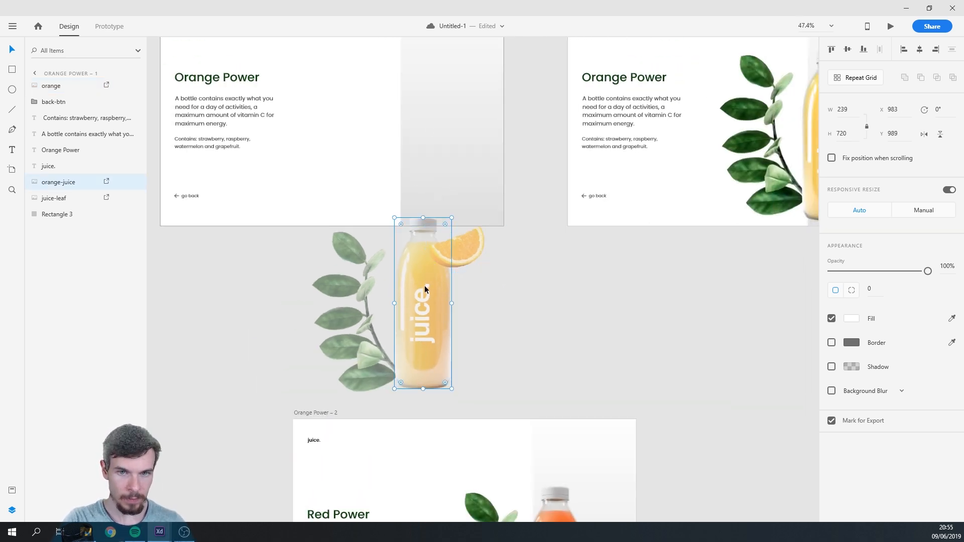
{"action": "left_click_drag", "start_coordinate": [425, 289], "coordinate": [428, 292]}
{"action": "key", "text": "Down"}
{"action": "key", "text": "Down"}
{"action": "key", "text": "Down"}
{"action": "key", "text": "Down"}
{"action": "key", "text": "Down"}
{"action": "key", "text": "Down"}
{"action": "key", "text": "Down"}
{"action": "key", "text": "Down"}
{"action": "key", "text": "Down"}
{"action": "key", "text": "Down"}
{"action": "key", "text": "Down"}
{"action": "key", "text": "Down"}
{"action": "key", "text": "Down"}
{"action": "key", "text": "Down"}
{"action": "key", "text": "Down"}
{"action": "key", "text": "Down"}
{"action": "key", "text": "Down"}
{"action": "key", "text": "Down"}
{"action": "key", "text": "Down"}
{"action": "key", "text": "Down"}
{"action": "key", "text": "Up"}
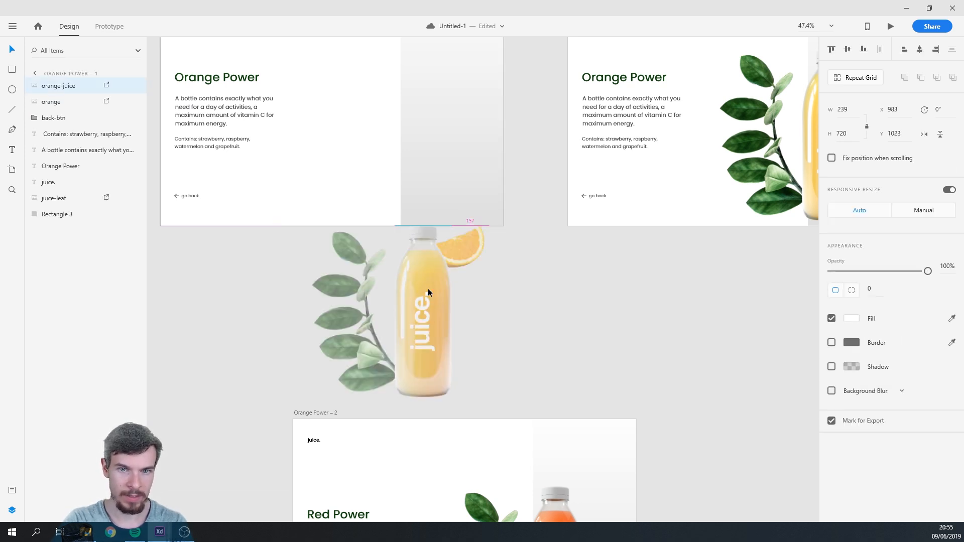
{"action": "key", "text": "Delete"}
{"action": "scroll", "coordinate": [462, 296], "scroll_direction": "down", "scroll_amount": 4}
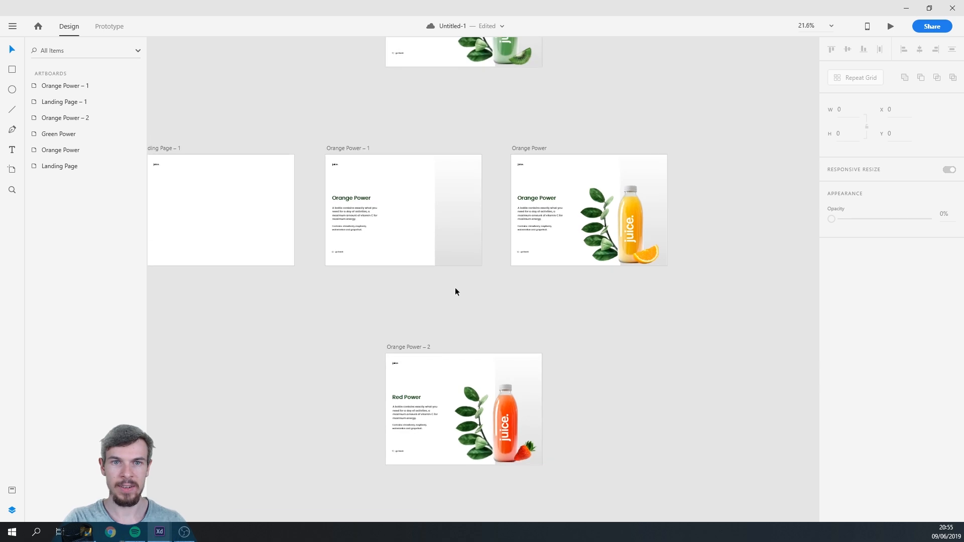
{"action": "left_click_drag", "start_coordinate": [419, 250], "coordinate": [417, 305]}
{"action": "left_click_drag", "start_coordinate": [316, 229], "coordinate": [572, 229]}
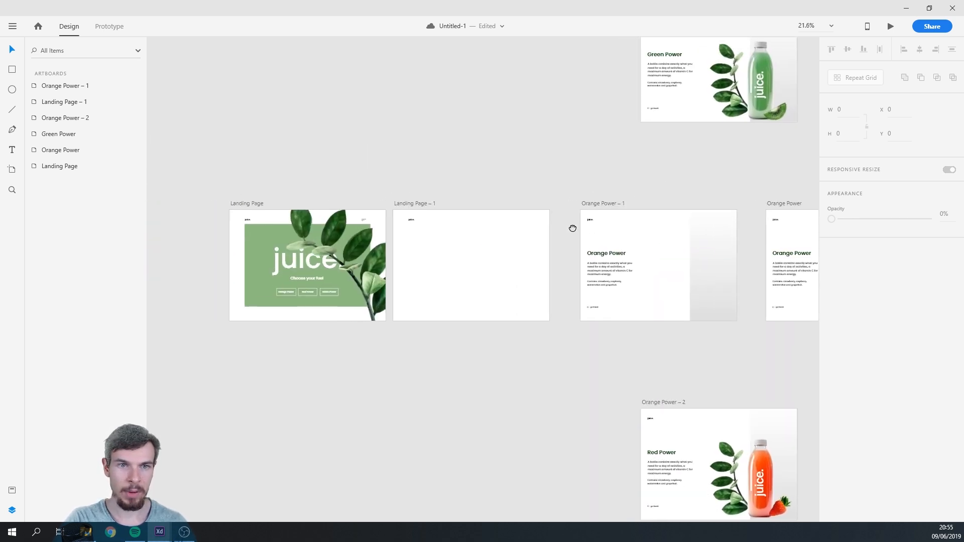
Link the Landing Page – 1 artboard to Orange Power – 1 in Prototype mode
{"action": "left_click", "coordinate": [412, 203]}
{"action": "left_click_drag", "start_coordinate": [508, 230], "coordinate": [431, 240]}
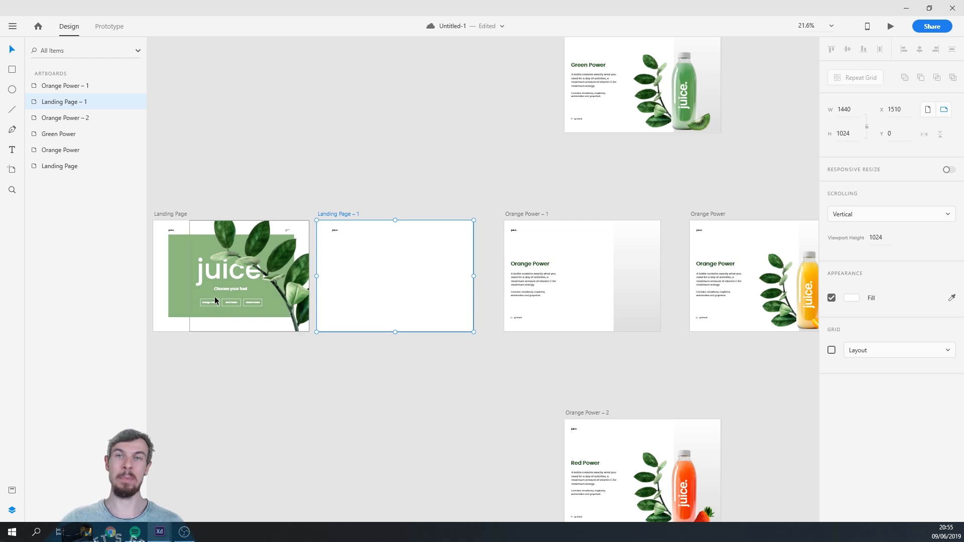
{"action": "scroll", "coordinate": [445, 251], "scroll_direction": "up", "scroll_amount": 2}
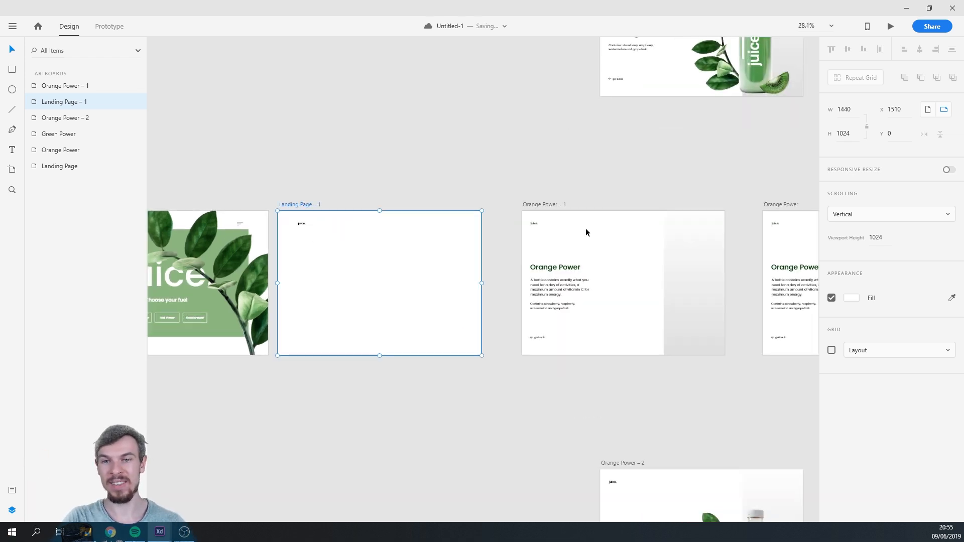
{"action": "scroll", "coordinate": [557, 280], "scroll_direction": "right", "scroll_amount": 2}
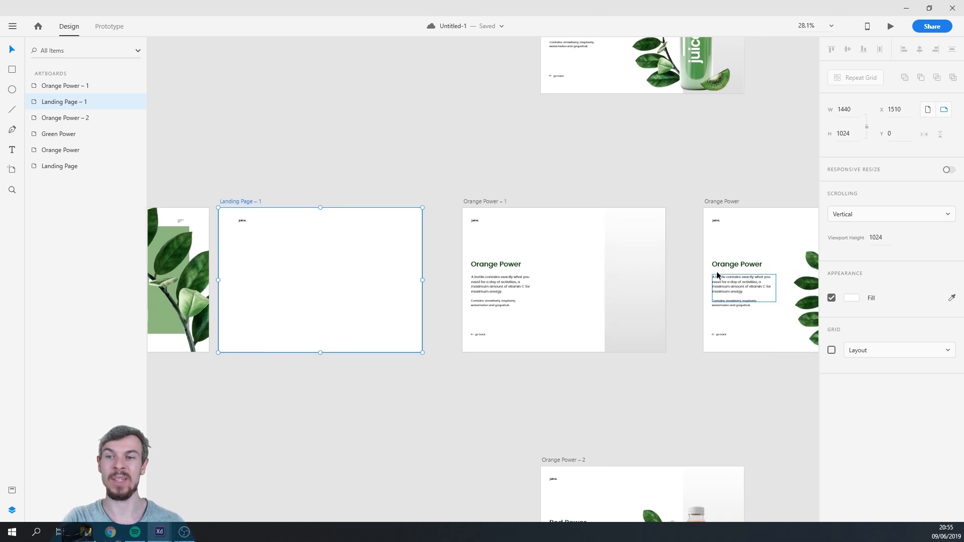
{"action": "scroll", "coordinate": [513, 280], "scroll_direction": "up", "scroll_amount": 4}
{"action": "scroll", "coordinate": [552, 280], "scroll_direction": "down", "scroll_amount": 2}
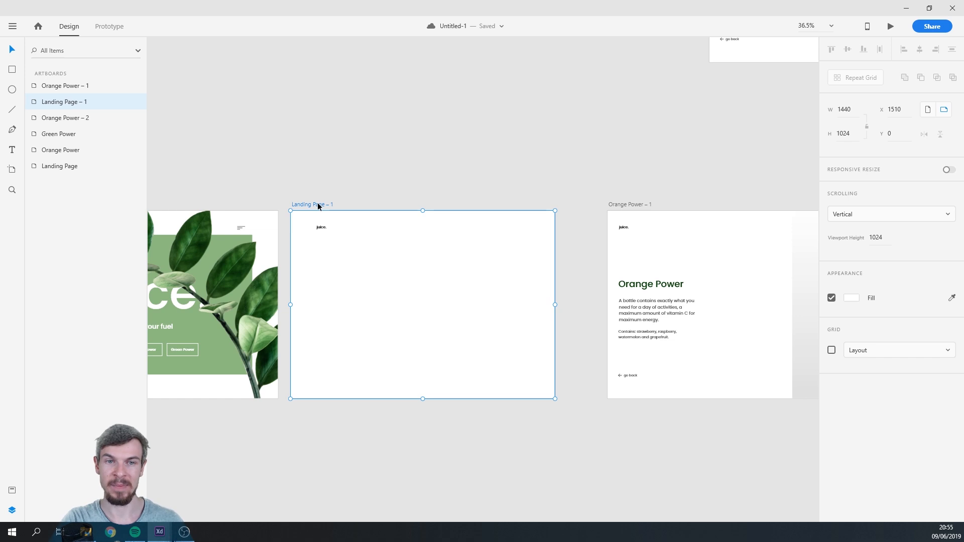
{"action": "left_click", "coordinate": [108, 27]}
{"action": "left_click_drag", "start_coordinate": [556, 299], "coordinate": [312, 208]}
{"action": "left_click_drag", "start_coordinate": [558, 295], "coordinate": [696, 252]}
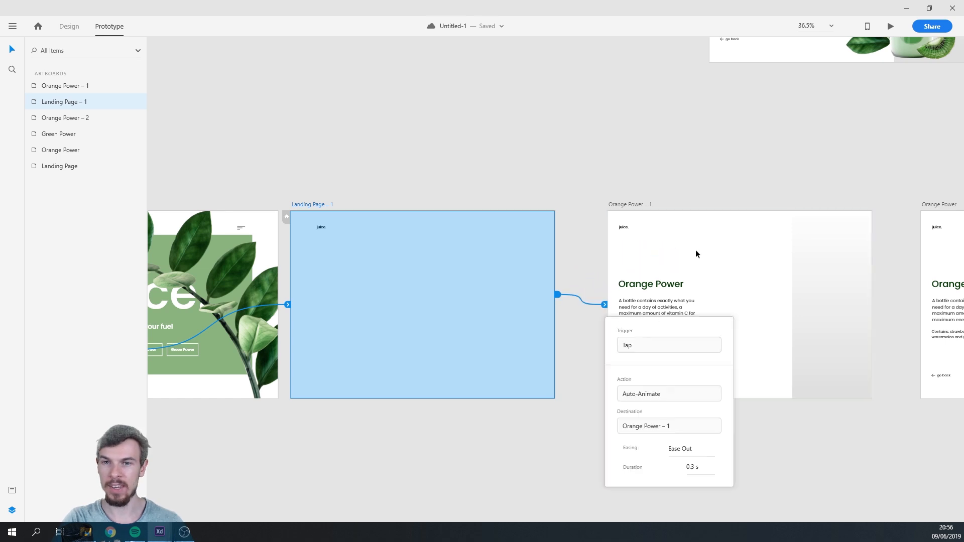
Give the Landing Page – 1 link a Time trigger with 0.2 s delay and a 0.4 s Auto-Animate duration
{"action": "left_click", "coordinate": [605, 305]}
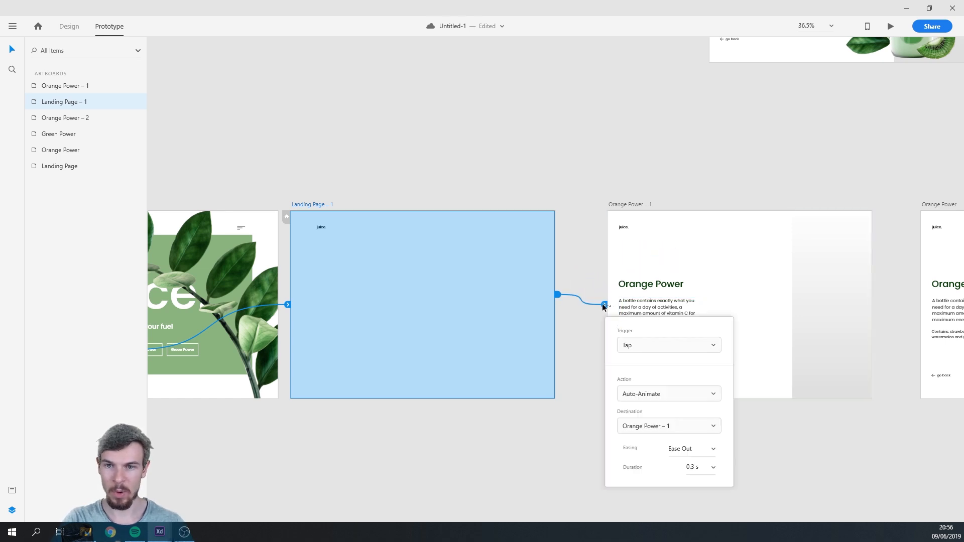
{"action": "left_click", "coordinate": [653, 349]}
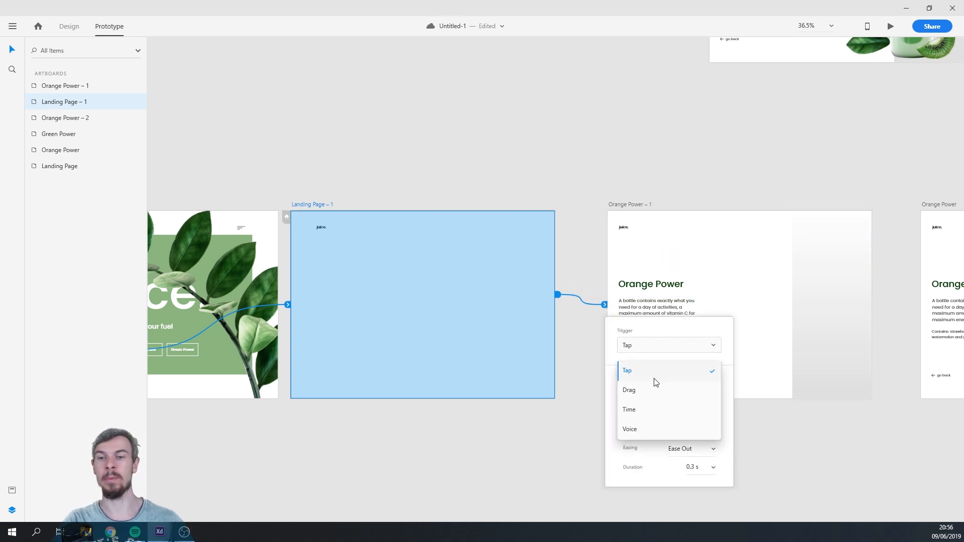
{"action": "left_click", "coordinate": [634, 413]}
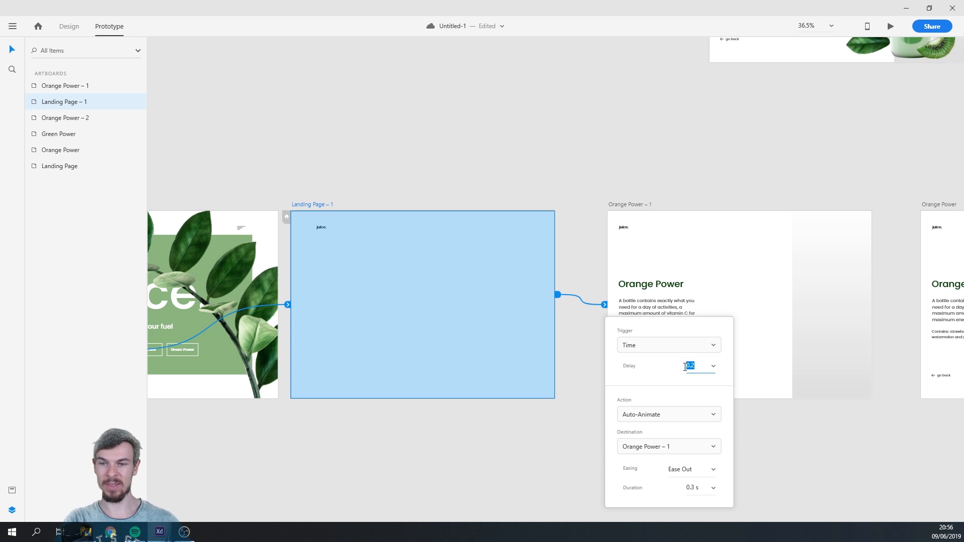
{"action": "left_click", "coordinate": [714, 490]}
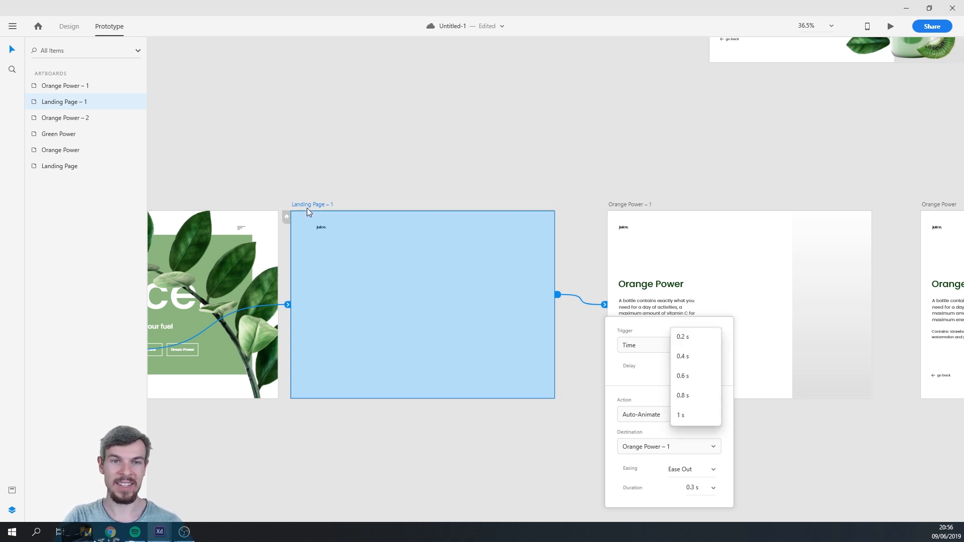
{"action": "left_click", "coordinate": [687, 358]}
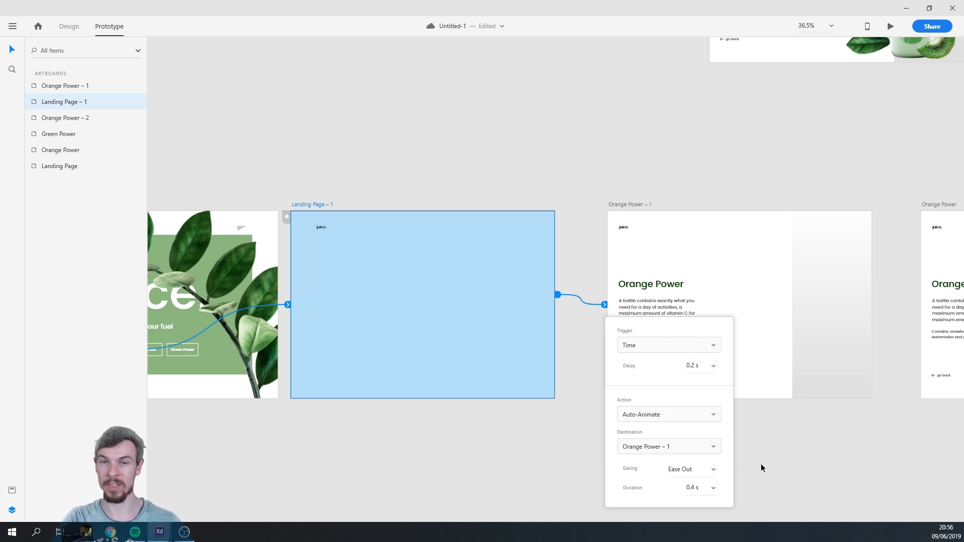
{"action": "left_click", "coordinate": [761, 466]}
Link the Orange Power – 1 artboard to Orange Power, keeping the Time trigger, 0.2 s delay and 0.4 s Auto-Animate settings
{"action": "scroll", "coordinate": [724, 426], "scroll_direction": "right", "scroll_amount": 5}
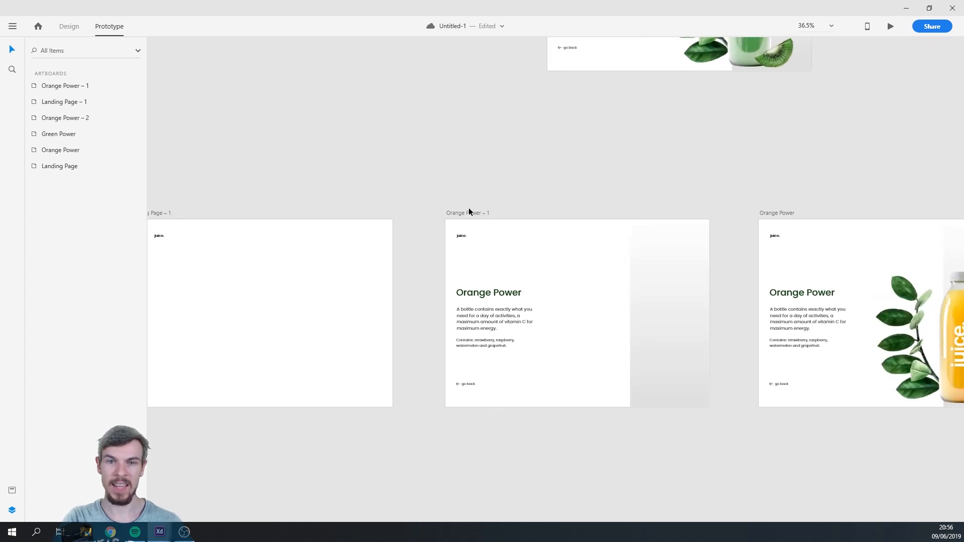
{"action": "left_click", "coordinate": [470, 212]}
{"action": "scroll", "coordinate": [663, 351], "scroll_direction": "right", "scroll_amount": 3}
{"action": "left_click_drag", "start_coordinate": [627, 296], "coordinate": [675, 308]}
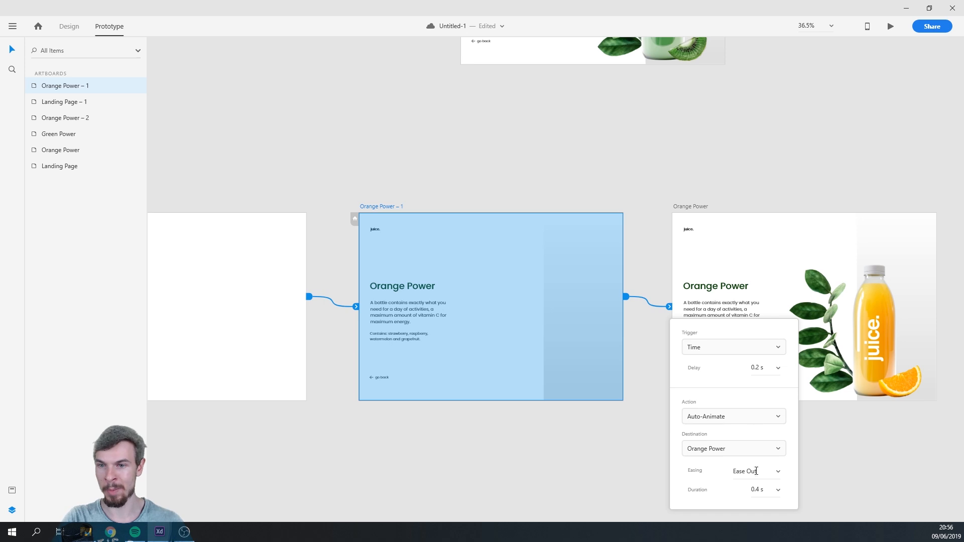
{"action": "left_click", "coordinate": [611, 438]}
Preview the prototype from the Landing Page and follow its Orange Power button to check the transition
{"action": "scroll", "coordinate": [494, 394], "scroll_direction": "down", "scroll_amount": 4}
{"action": "scroll", "coordinate": [363, 270], "scroll_direction": "left", "scroll_amount": 3}
{"action": "left_click", "coordinate": [351, 287]}
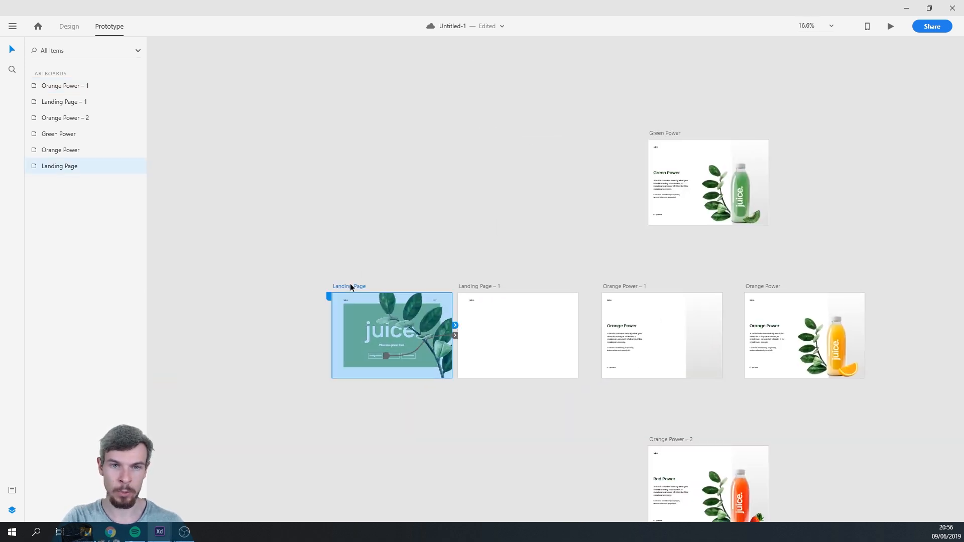
{"action": "left_click", "coordinate": [890, 26]}
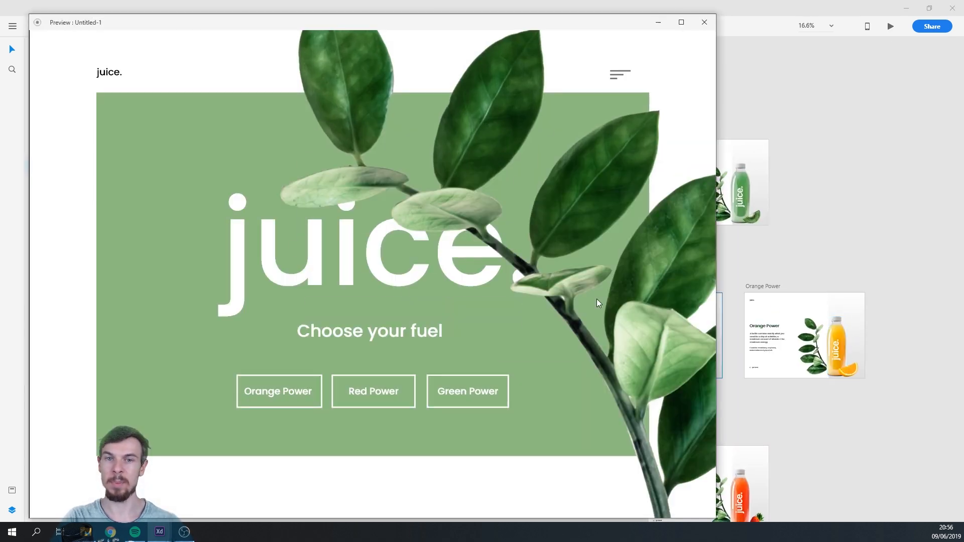
{"action": "left_click_drag", "start_coordinate": [521, 22], "coordinate": [631, 21]}
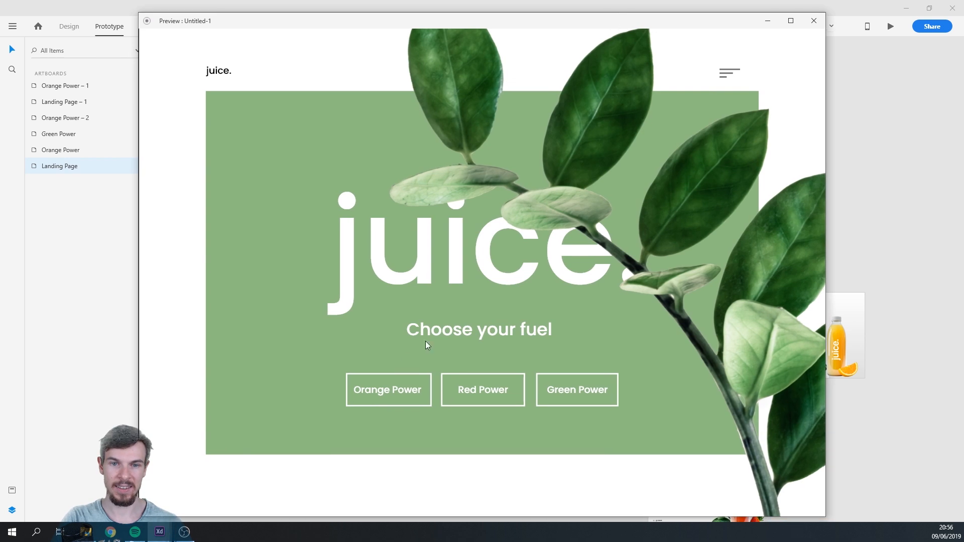
{"action": "left_click", "coordinate": [390, 390]}
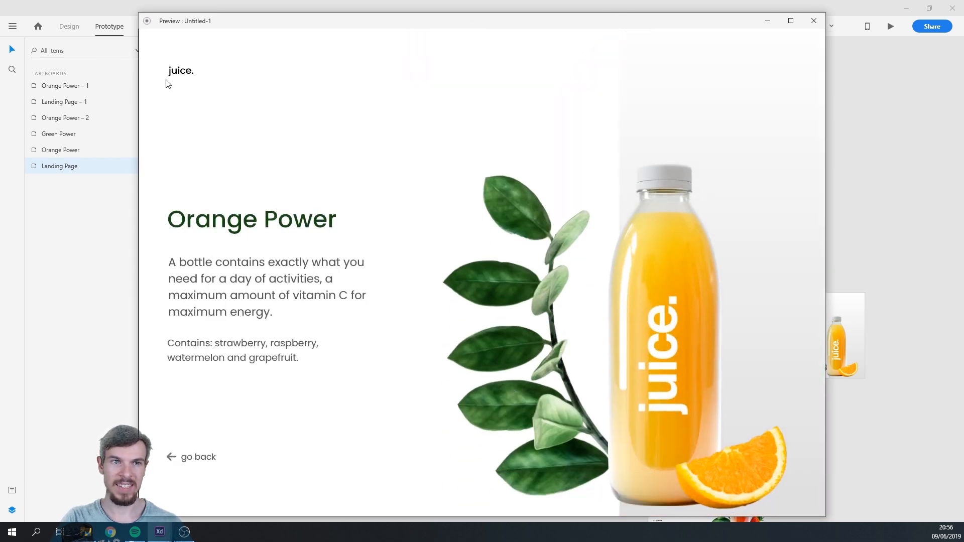
{"action": "left_click", "coordinate": [821, 19]}
Rename the layer of the small "juice." header text on the Landing Page to "logo"
{"action": "scroll", "coordinate": [427, 288], "scroll_direction": "up", "scroll_amount": 5}
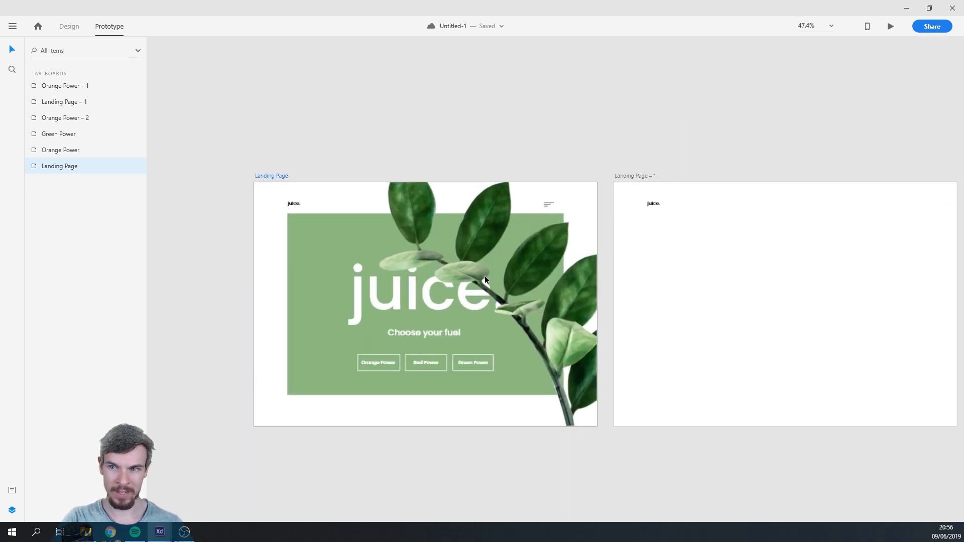
{"action": "left_click", "coordinate": [290, 203]}
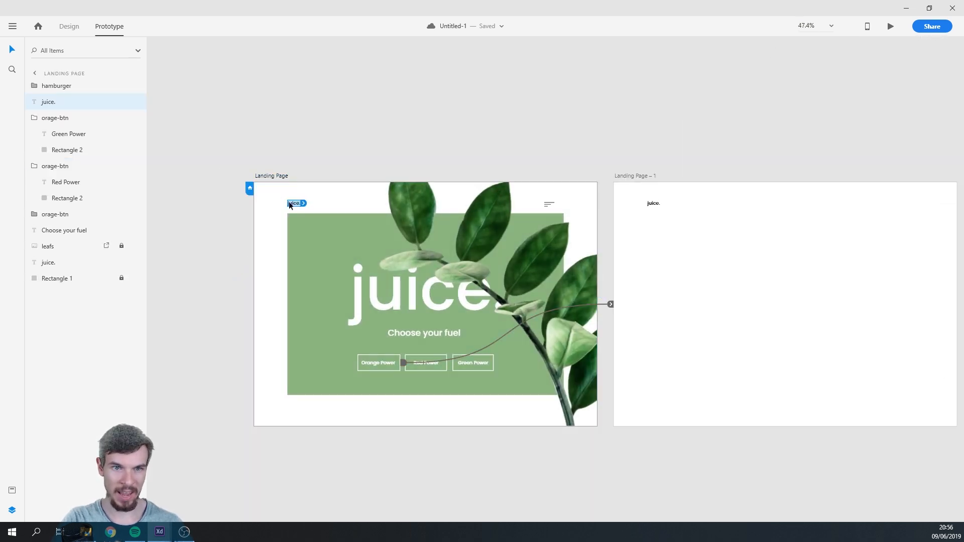
{"action": "scroll", "coordinate": [281, 197], "scroll_direction": "up", "scroll_amount": 2}
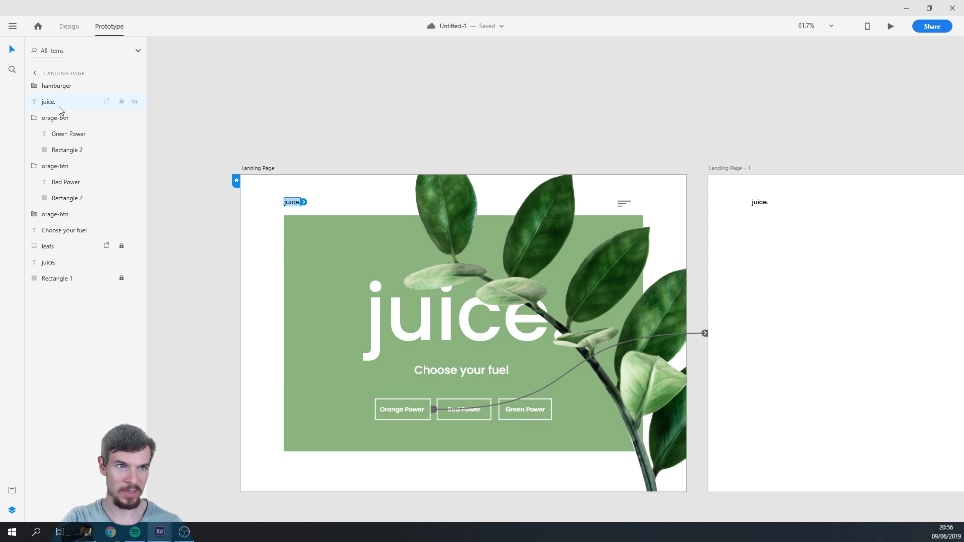
{"action": "left_click", "coordinate": [51, 246]}
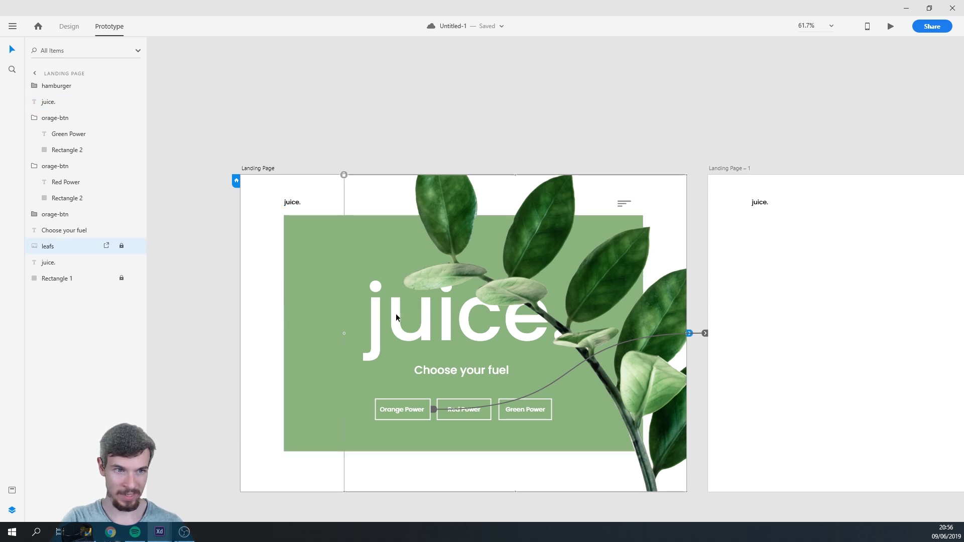
{"action": "left_click", "coordinate": [57, 104]}
{"action": "double_click", "coordinate": [52, 102]}
{"action": "type", "text": "logo"}
{"action": "key", "text": "Return"}
Rename the header "juice." text layer on Landing Page – 1 to "logo"
{"action": "left_click", "coordinate": [759, 202]}
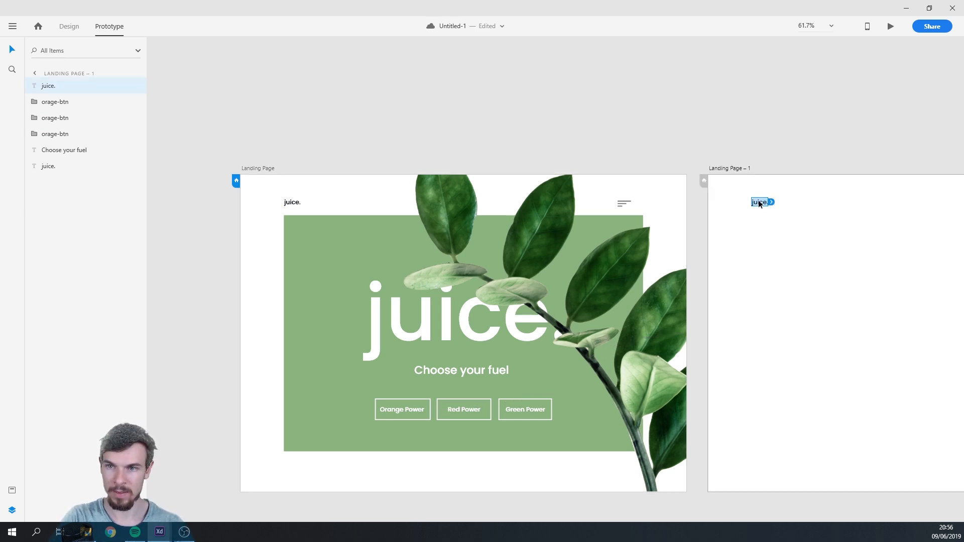
{"action": "double_click", "coordinate": [759, 203]}
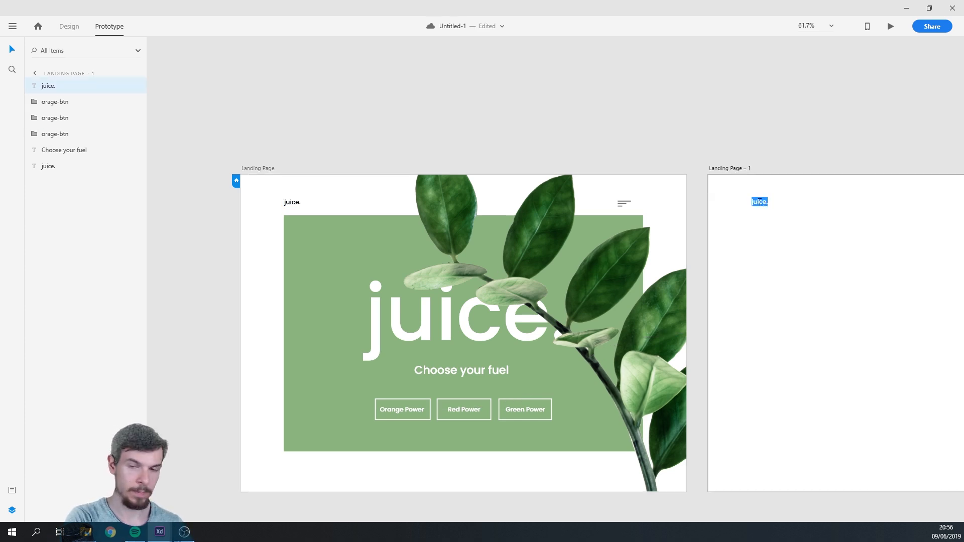
{"action": "double_click", "coordinate": [48, 86]}
{"action": "type", "text": "logo"}
{"action": "key", "text": "Return"}
Rename the header "juice." text layer on Orange Power – 1 to "logo"
{"action": "scroll", "coordinate": [312, 304], "scroll_direction": "right", "scroll_amount": 10}
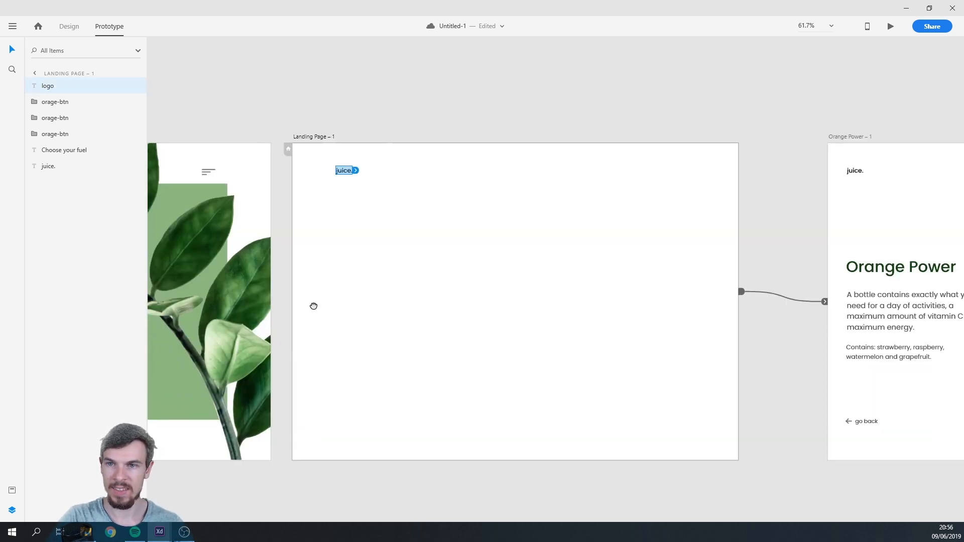
{"action": "left_click", "coordinate": [545, 184]}
{"action": "double_click", "coordinate": [49, 182]}
{"action": "type", "text": "logo"}
{"action": "key", "text": "Return"}
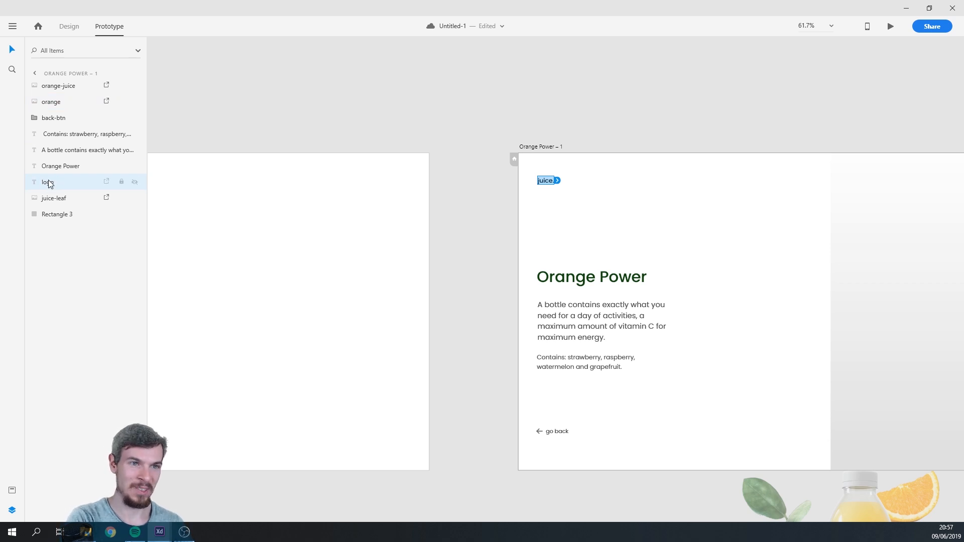
Rename the header "juice." text layer on the Orange Power artboard to "logo"
{"action": "scroll", "coordinate": [742, 226], "scroll_direction": "right", "scroll_amount": 8}
{"action": "left_click", "coordinate": [663, 180]}
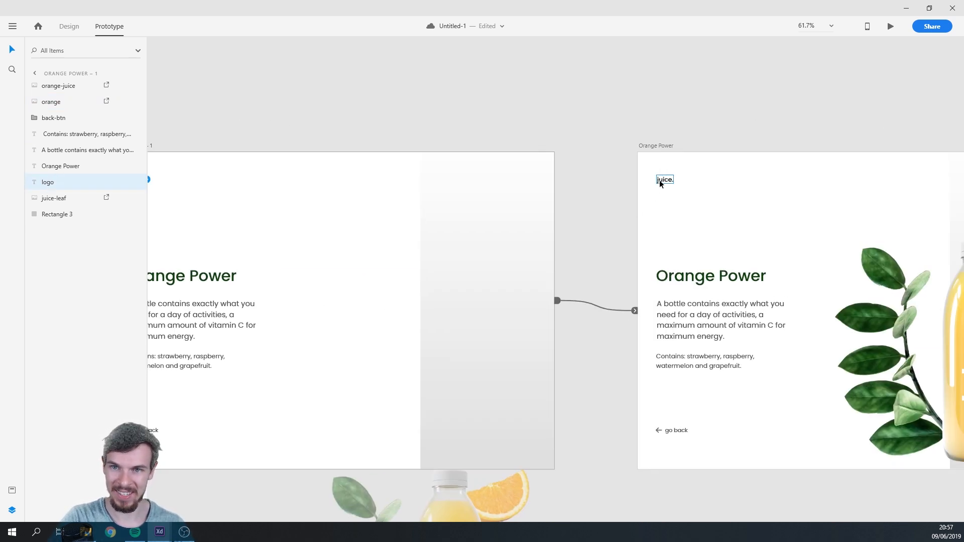
{"action": "double_click", "coordinate": [71, 151]}
{"action": "type", "text": "lgoo"}
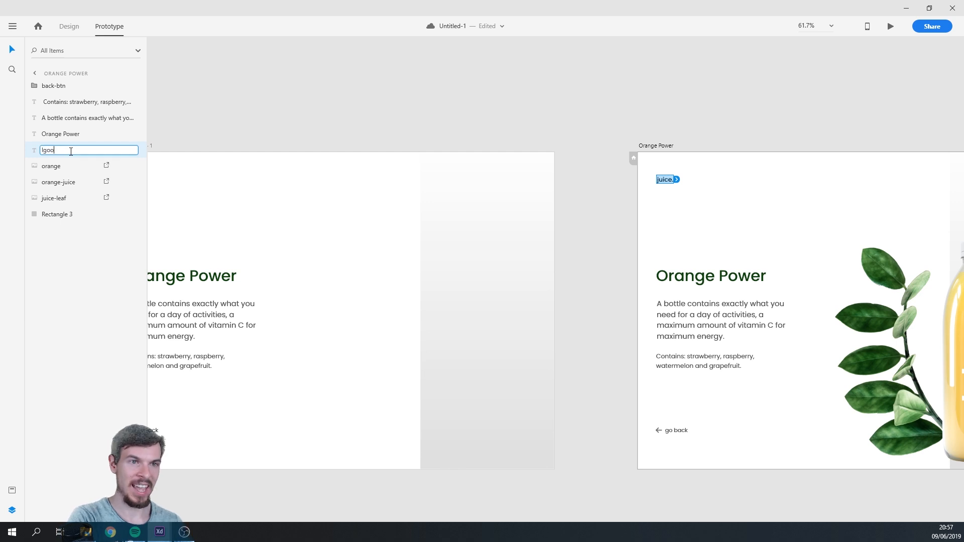
{"action": "type", "text": "go"}
{"action": "key", "text": "Return"}
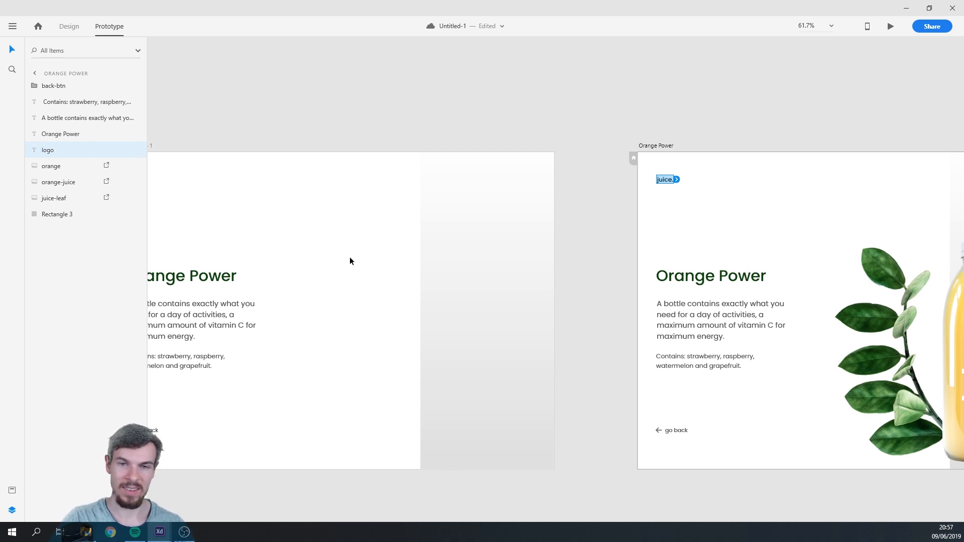
Preview the prototype twice from the Landing Page, following the Orange Power button each time to check the logo and bottle animation
{"action": "scroll", "coordinate": [499, 352], "scroll_direction": "down", "scroll_amount": 5}
{"action": "left_click_drag", "start_coordinate": [432, 348], "coordinate": [579, 332]}
{"action": "scroll", "coordinate": [502, 321], "scroll_direction": "down", "scroll_amount": 4}
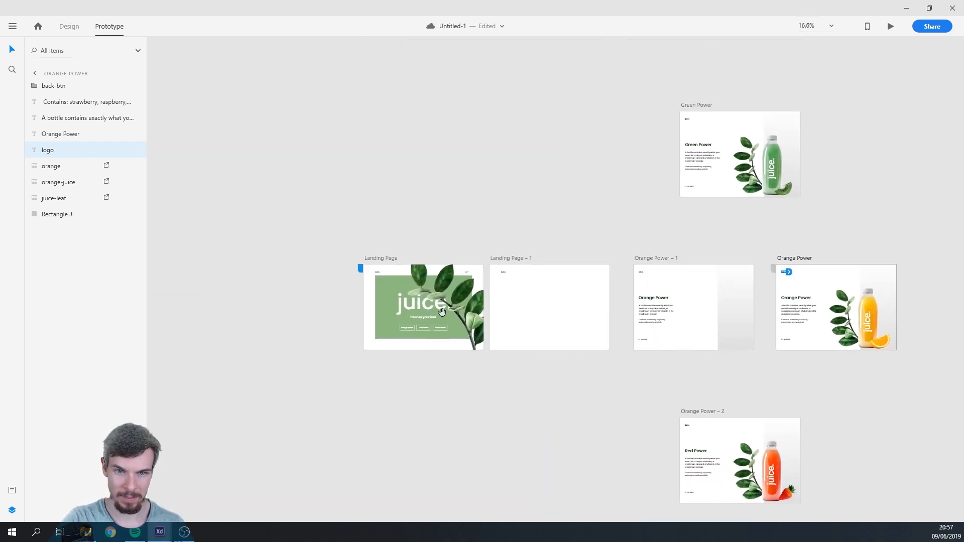
{"action": "left_click", "coordinate": [371, 258]}
{"action": "left_click", "coordinate": [890, 27]}
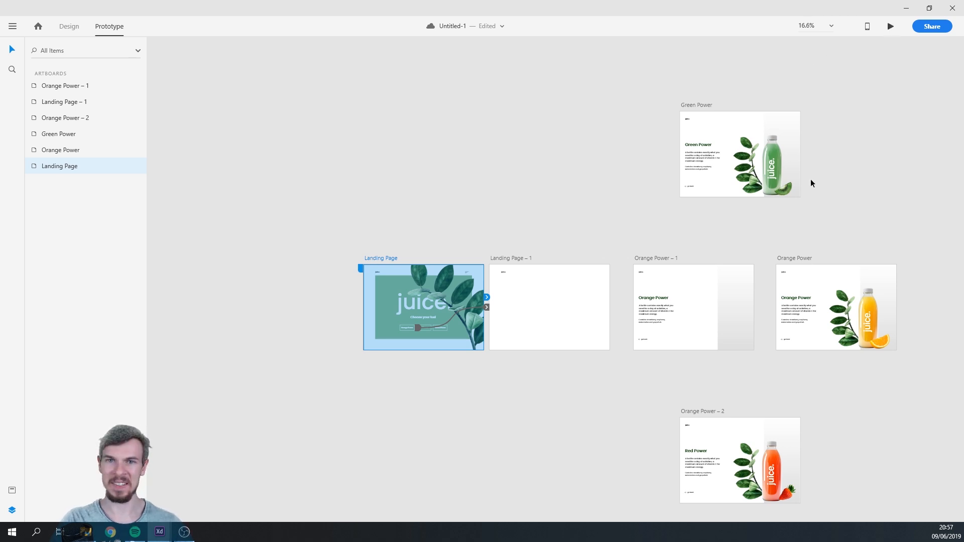
{"action": "left_click", "coordinate": [276, 389]}
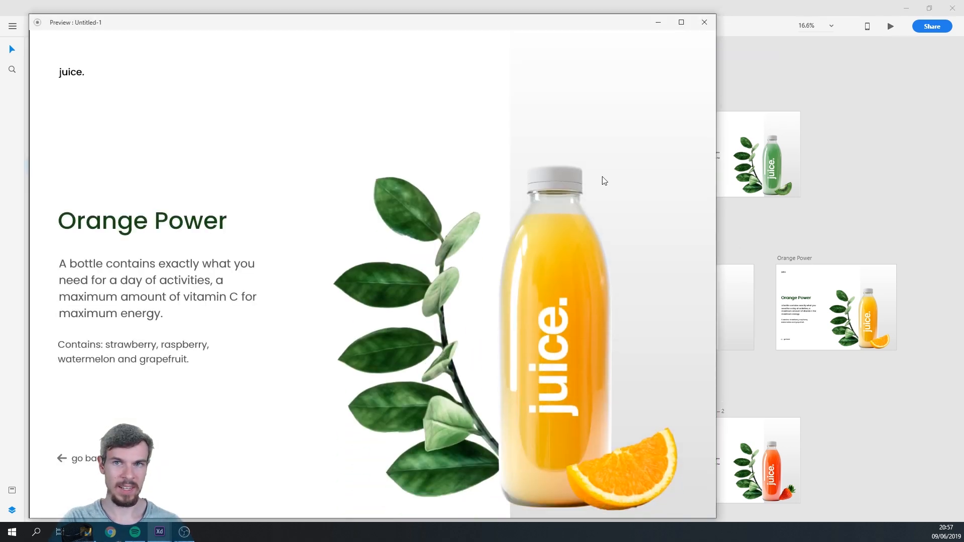
{"action": "left_click", "coordinate": [704, 22]}
{"action": "key", "text": "ctrl+Return"}
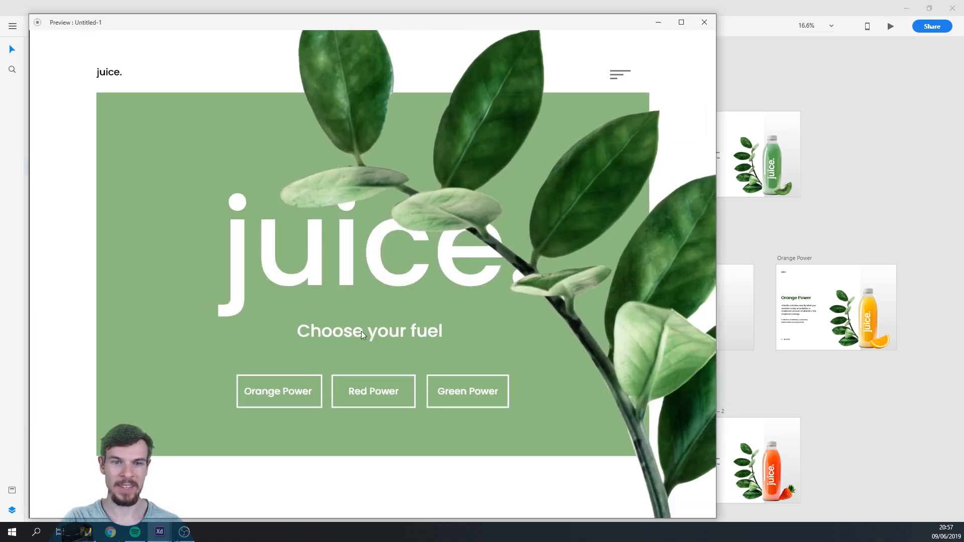
{"action": "left_click", "coordinate": [255, 394]}
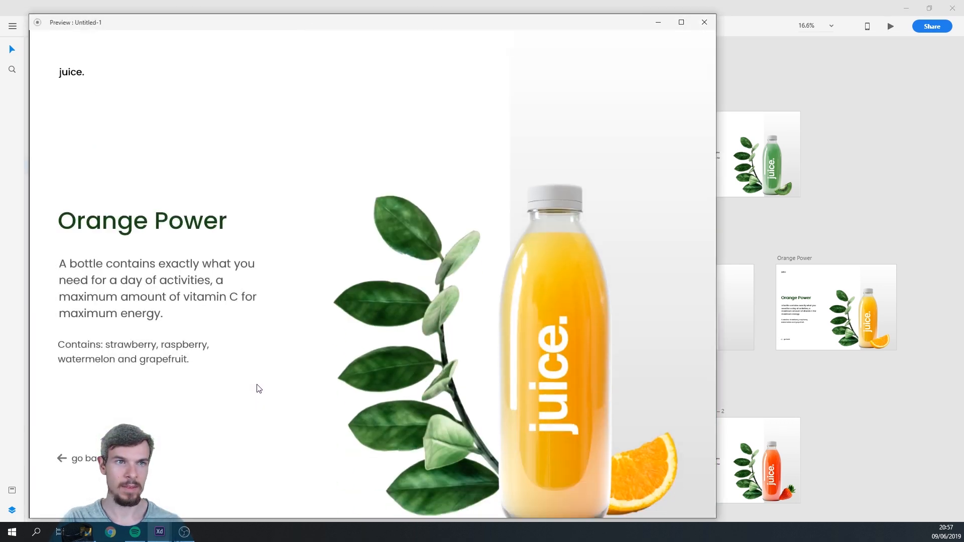
{"action": "left_click_drag", "start_coordinate": [584, 24], "coordinate": [762, 22]}
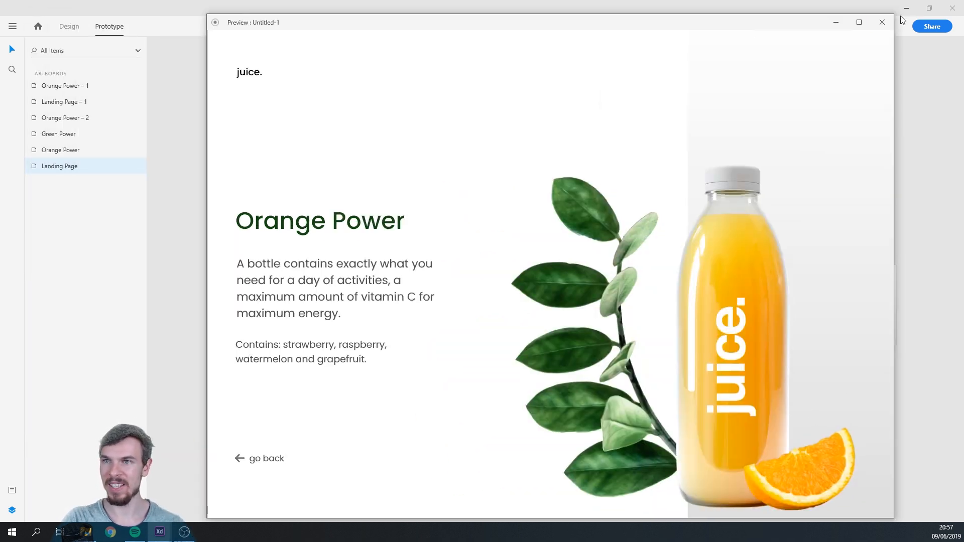
{"action": "left_click", "coordinate": [883, 24]}
{"action": "left_click_drag", "start_coordinate": [702, 363], "coordinate": [528, 287]}
{"action": "left_click", "coordinate": [562, 237]}
{"action": "scroll", "coordinate": [578, 301], "scroll_direction": "up", "scroll_amount": 4, "text": "ctrl"}
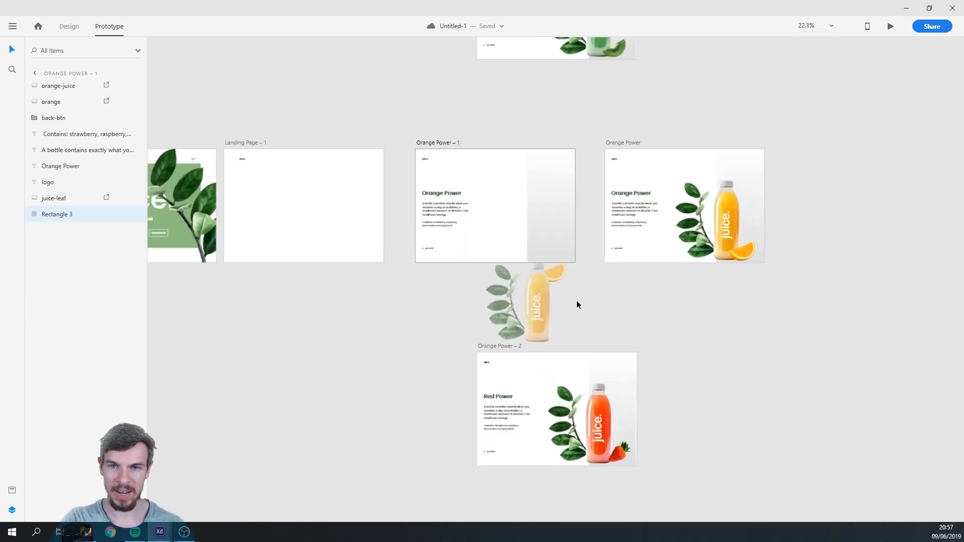
{"action": "left_click", "coordinate": [485, 302]}
{"action": "scroll", "coordinate": [508, 311], "scroll_direction": "up", "scroll_amount": 3, "text": "ctrl"}
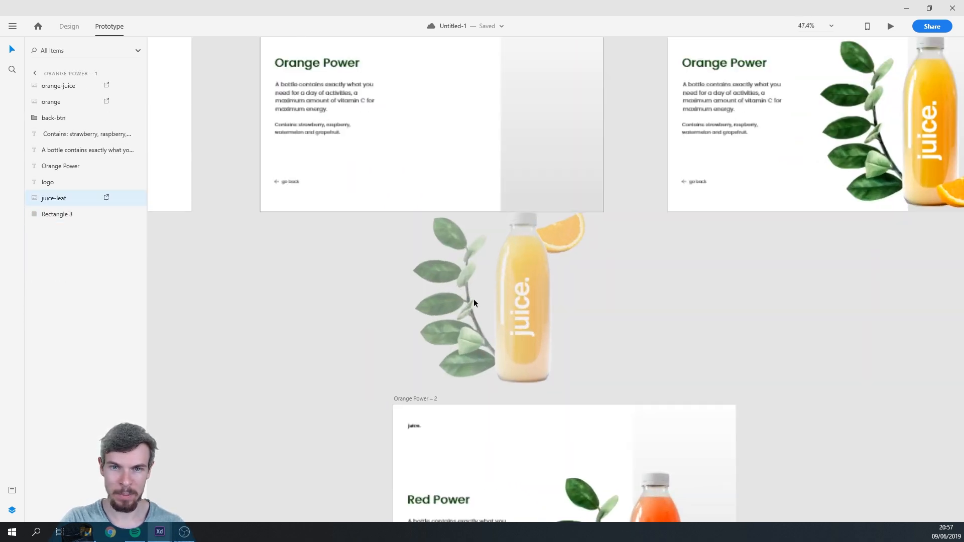
{"action": "left_click_drag", "start_coordinate": [470, 304], "coordinate": [458, 355]}
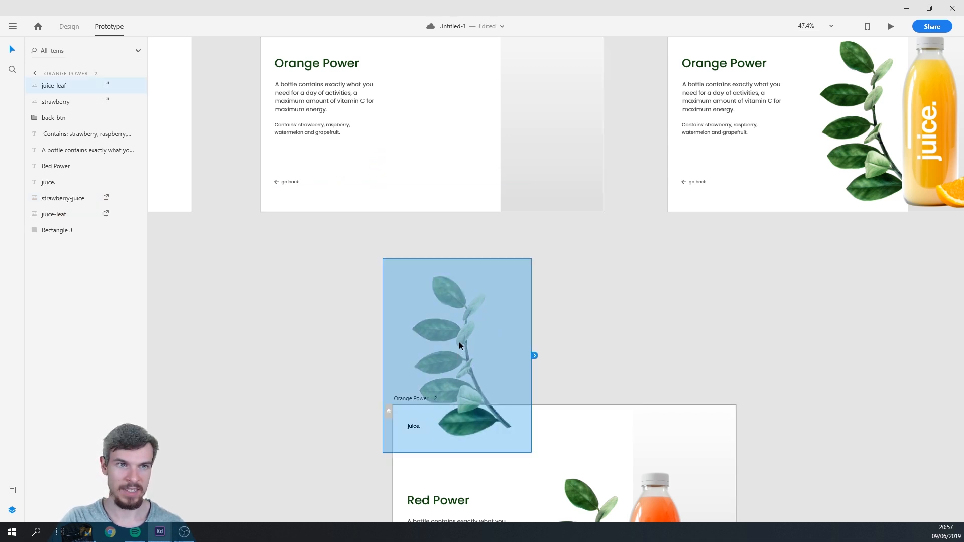
{"action": "key", "text": "ctrl+z"}
{"action": "key", "text": "ctrl+z"}
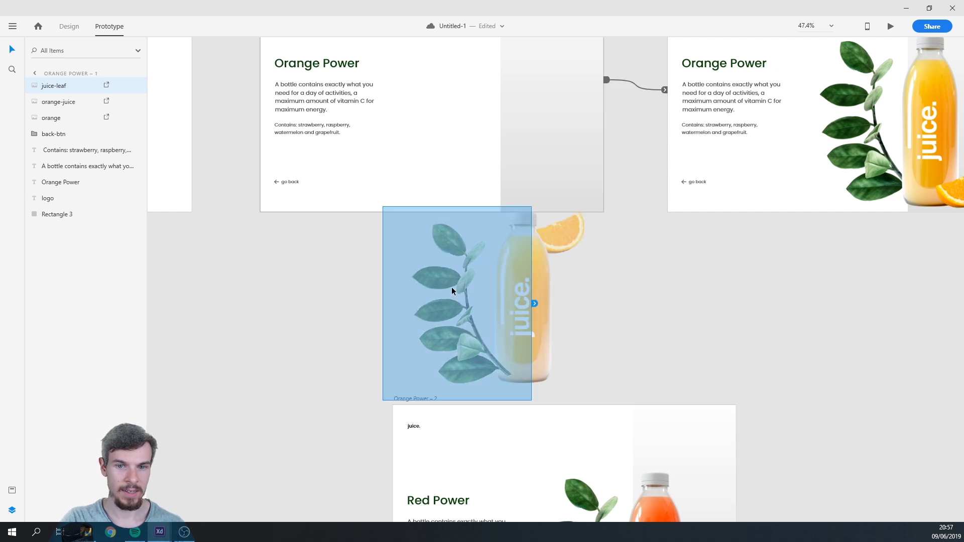
Move the leaf, bottle and orange images up over the lower edge of Orange Power – 1, to Y 599, and set their opacity to 0%
{"action": "left_click_drag", "start_coordinate": [452, 298], "coordinate": [452, 244]}
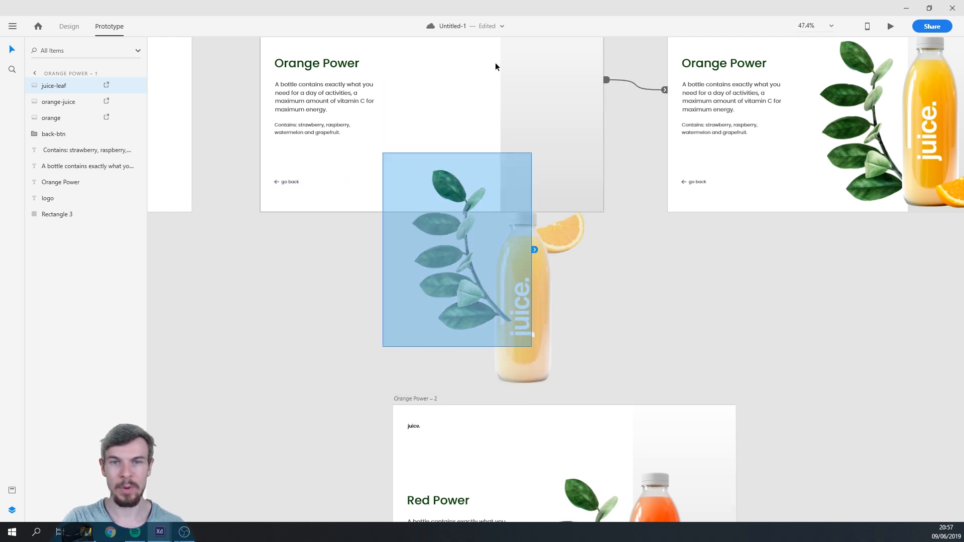
{"action": "left_click", "coordinate": [542, 283], "text": "shift"}
{"action": "left_click", "coordinate": [564, 241], "text": "shift"}
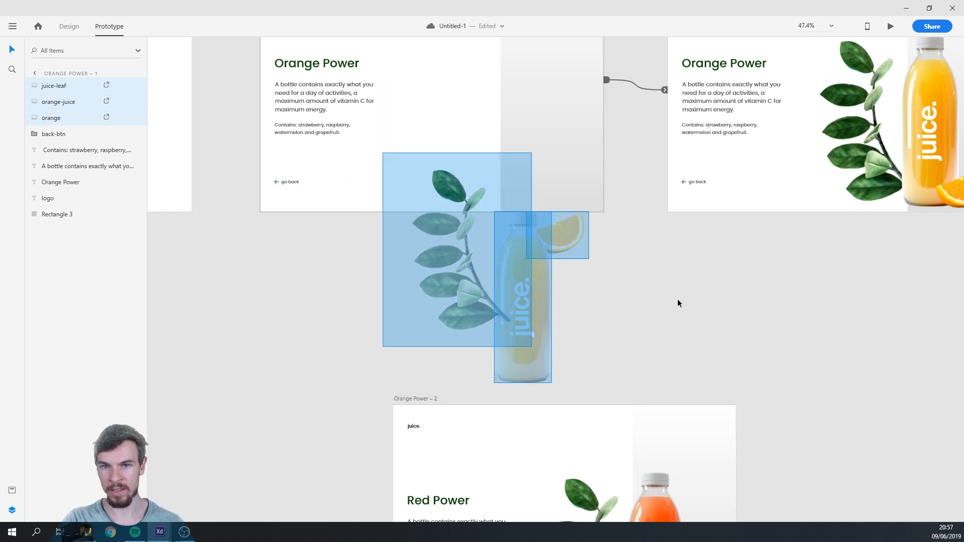
{"action": "left_click", "coordinate": [68, 26]}
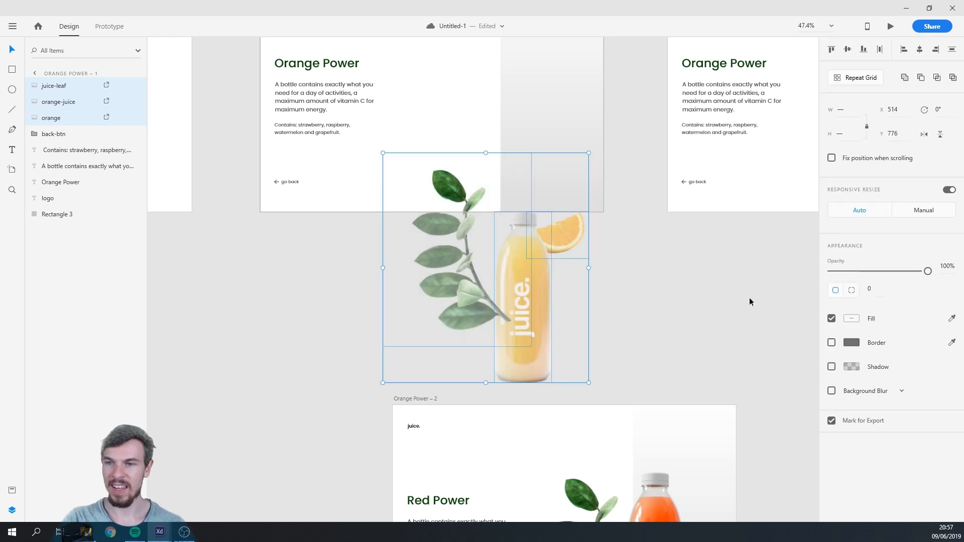
{"action": "left_click_drag", "start_coordinate": [929, 271], "coordinate": [832, 271]}
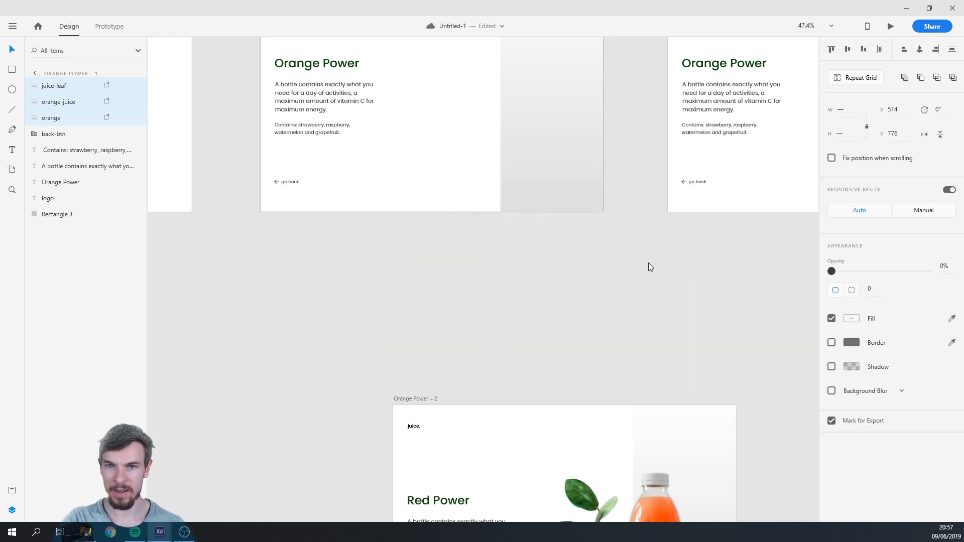
{"action": "left_click_drag", "start_coordinate": [527, 280], "coordinate": [519, 242]}
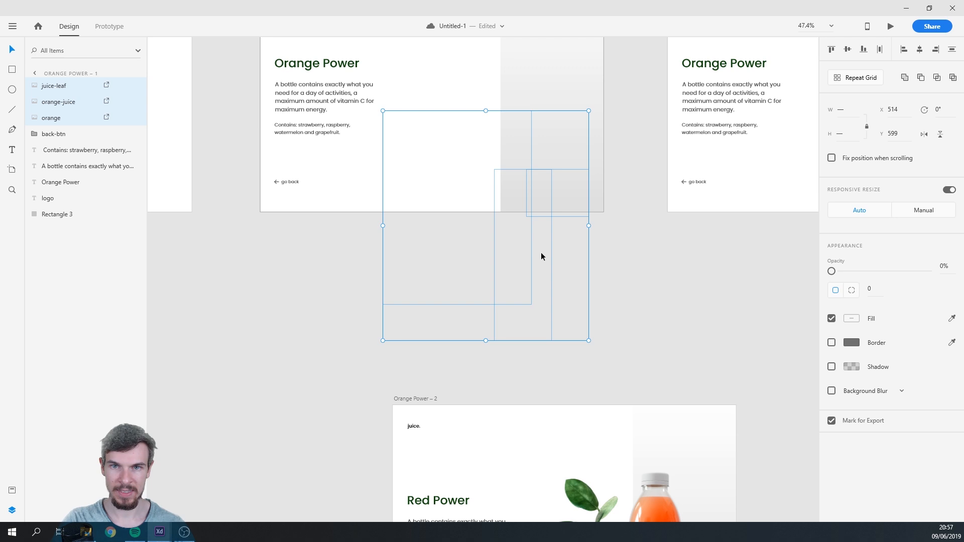
Preview the prototype twice from the Landing Page, following the Orange Power button each time to check how the images fade and rise in
{"action": "scroll", "coordinate": [328, 176], "scroll_direction": "down", "scroll_amount": 4}
{"action": "left_click_drag", "start_coordinate": [351, 167], "coordinate": [528, 274]}
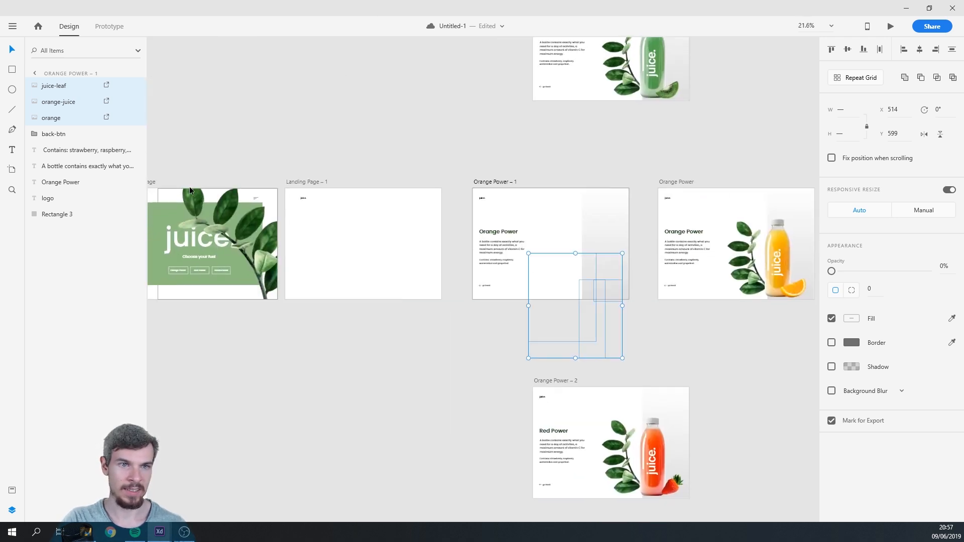
{"action": "left_click_drag", "start_coordinate": [190, 189], "coordinate": [277, 196]}
{"action": "left_click", "coordinate": [230, 188]}
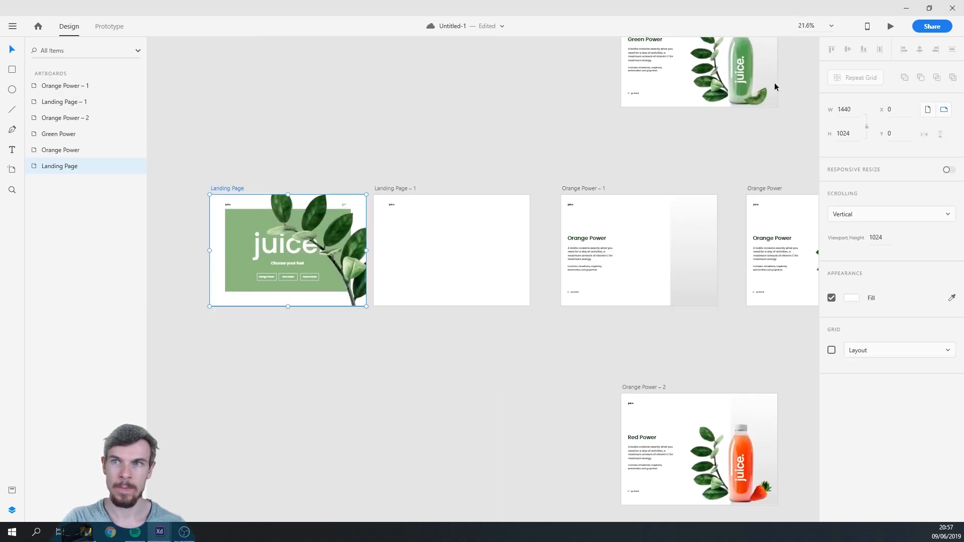
{"action": "left_click", "coordinate": [888, 27]}
{"action": "left_click_drag", "start_coordinate": [519, 24], "coordinate": [708, 44]}
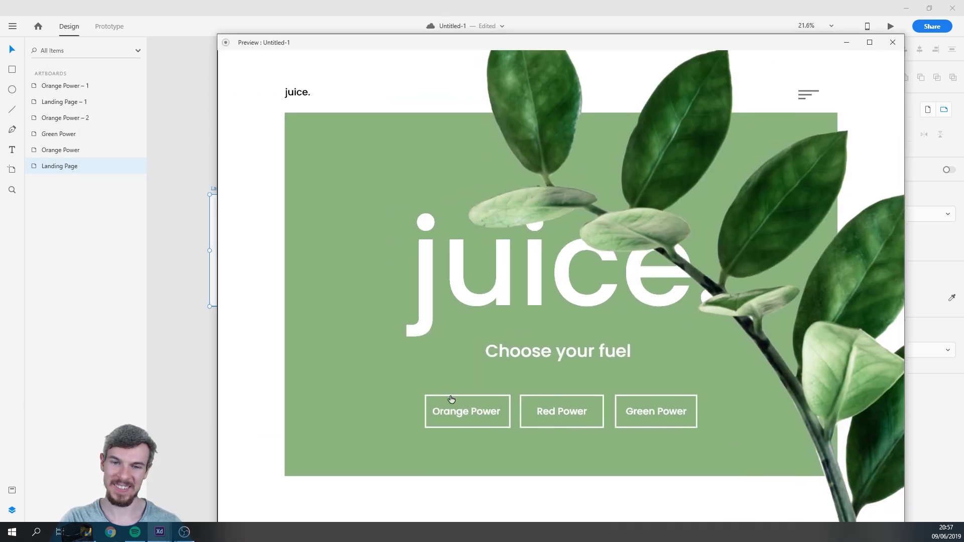
{"action": "left_click", "coordinate": [475, 408]}
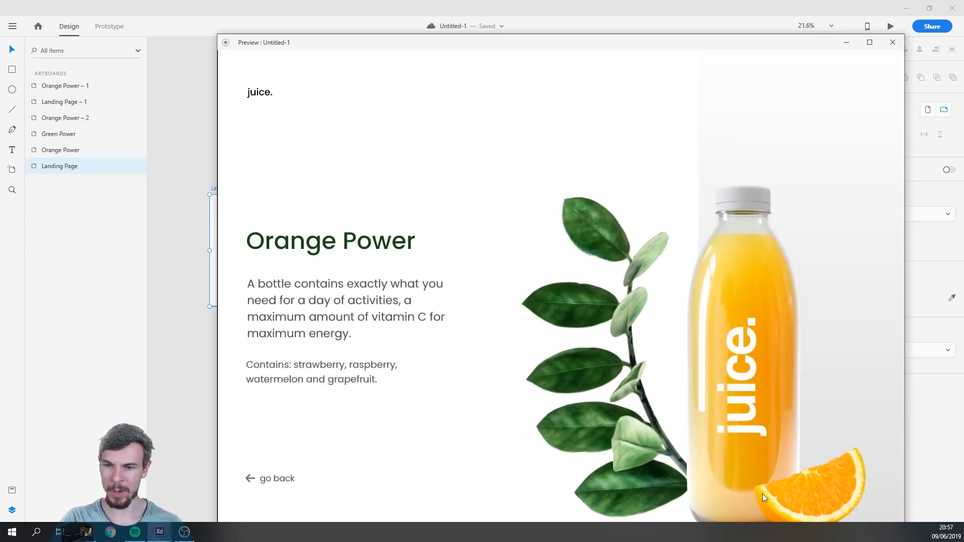
{"action": "left_click", "coordinate": [892, 42]}
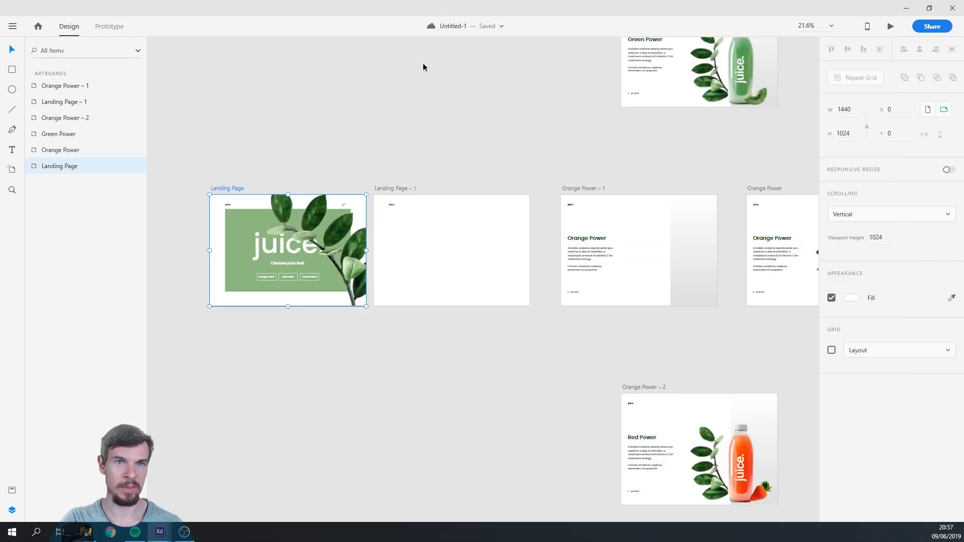
{"action": "left_click", "coordinate": [891, 28]}
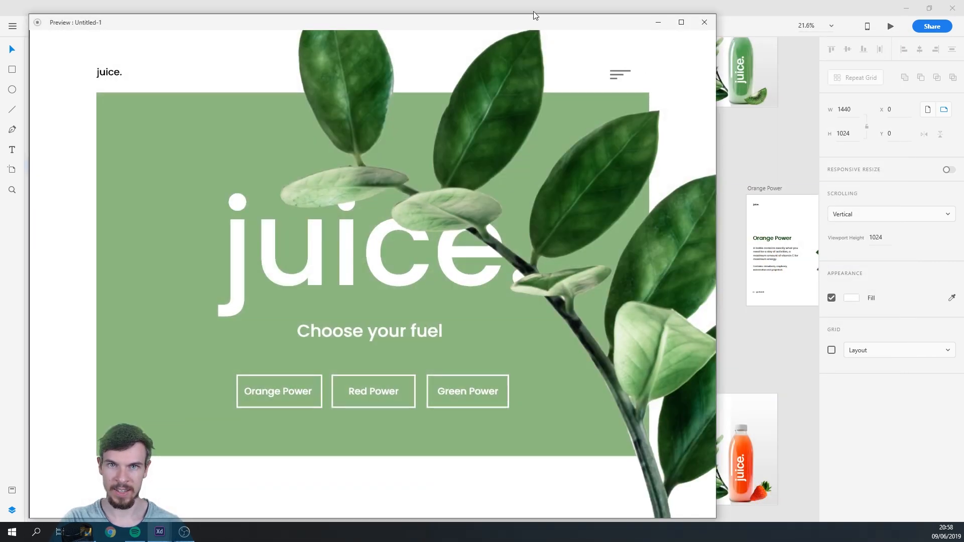
{"action": "left_click_drag", "start_coordinate": [534, 16], "coordinate": [702, 19]}
{"action": "left_click", "coordinate": [459, 386]}
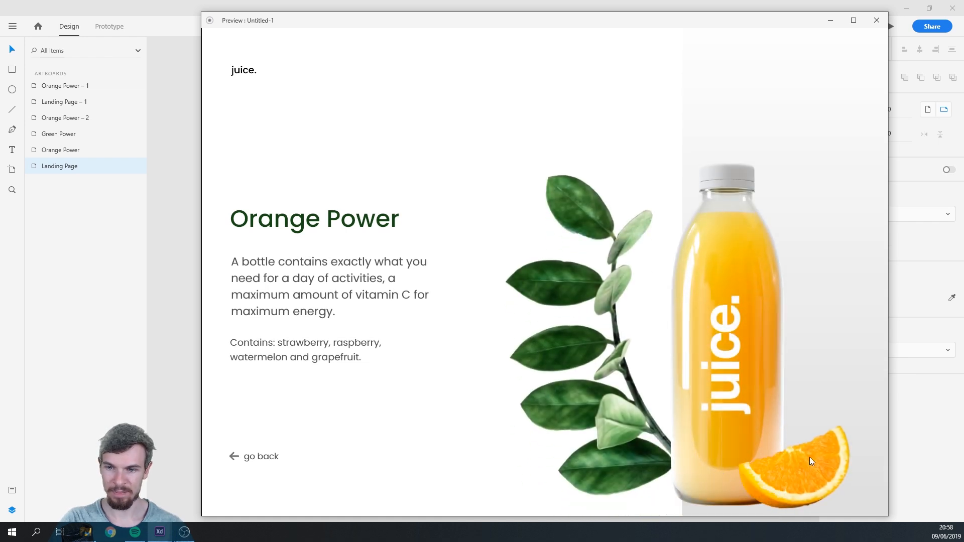
{"action": "left_click", "coordinate": [877, 20]}
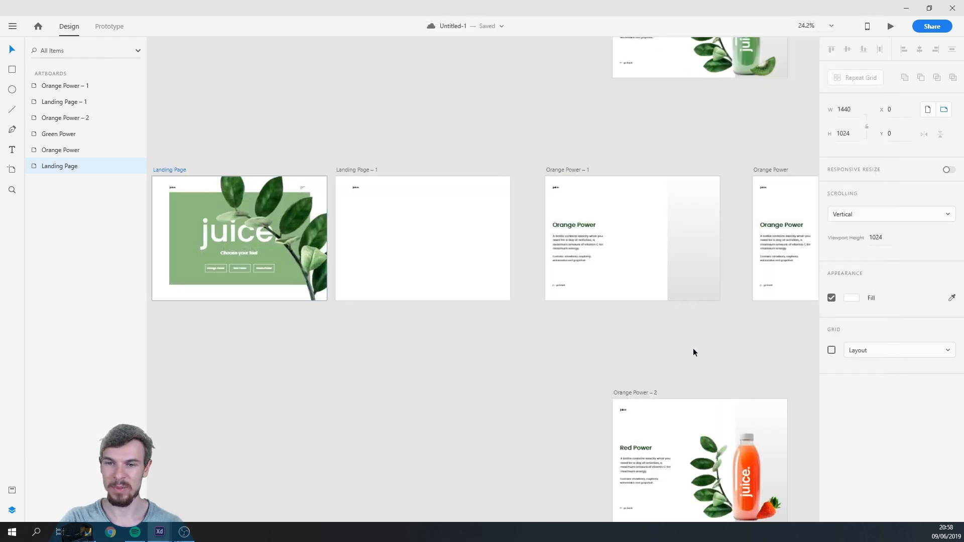
Set the three product images on Orange Power – 1 to 100% opacity and reorder their layers as orange, orange-juice, juice-leaf
{"action": "scroll", "coordinate": [693, 351], "scroll_direction": "up", "scroll_amount": 5}
{"action": "left_click", "coordinate": [518, 244]}
{"action": "left_click", "coordinate": [565, 258], "text": "shift"}
{"action": "left_click", "coordinate": [599, 252], "text": "shift"}
{"action": "left_click_drag", "start_coordinate": [852, 271], "coordinate": [929, 271]}
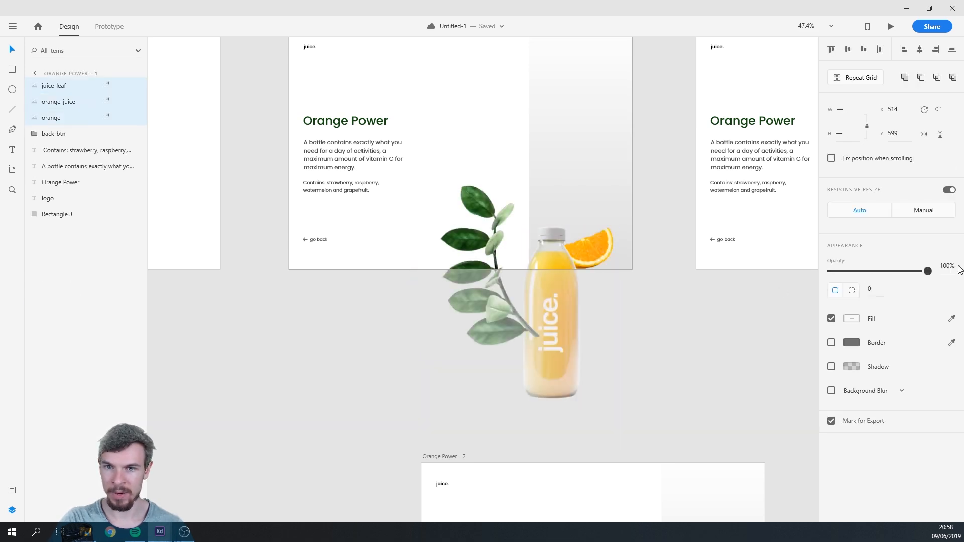
{"action": "scroll", "coordinate": [621, 290], "scroll_direction": "up", "scroll_amount": 3}
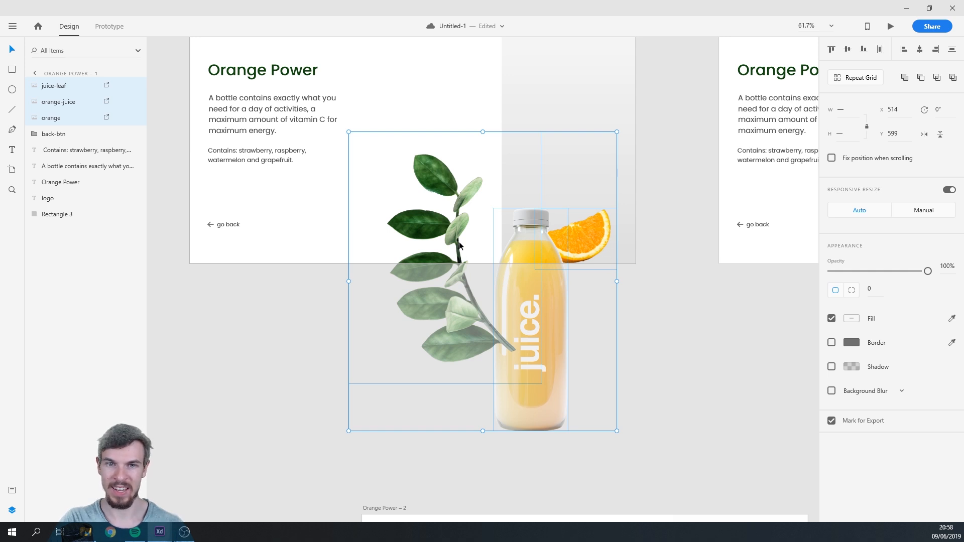
{"action": "mouse_move", "coordinate": [66, 87]}
{"action": "left_mouse_down"}
{"action": "mouse_move", "coordinate": [70, 113]}
{"action": "mouse_move", "coordinate": [66, 82]}
{"action": "left_mouse_up"}
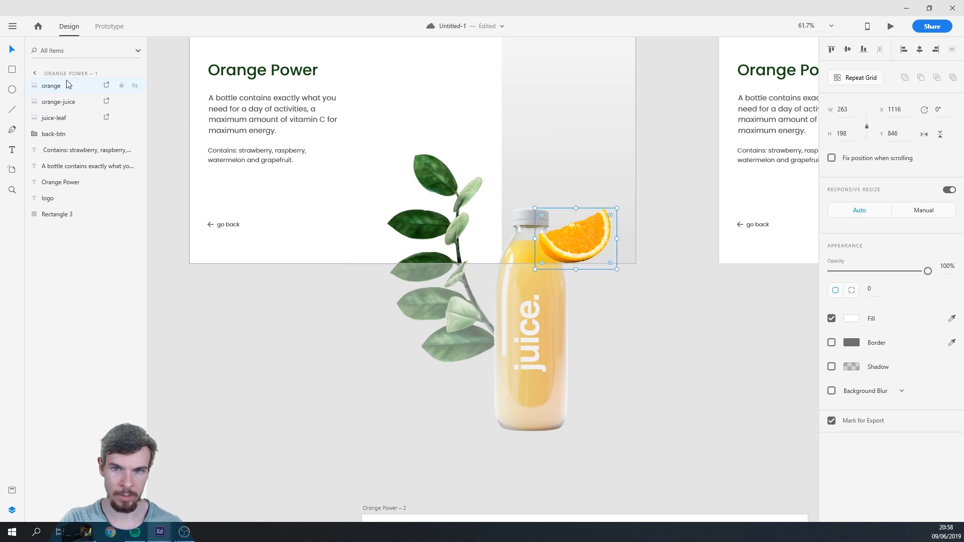
Set the opacity of the orange, bottle and leaf images on Orange Power – 1 to 0%
{"action": "scroll", "coordinate": [392, 260], "scroll_direction": "down", "scroll_amount": 3}
{"action": "left_click", "coordinate": [499, 295], "text": "shift"}
{"action": "left_click", "coordinate": [439, 275], "text": "shift"}
{"action": "left_click_drag", "start_coordinate": [928, 271], "coordinate": [663, 268]}
Preview the transition from the Landing Page to Orange Power to check the corrected stacking of the product images
{"action": "scroll", "coordinate": [477, 253], "scroll_direction": "down", "scroll_amount": 4}
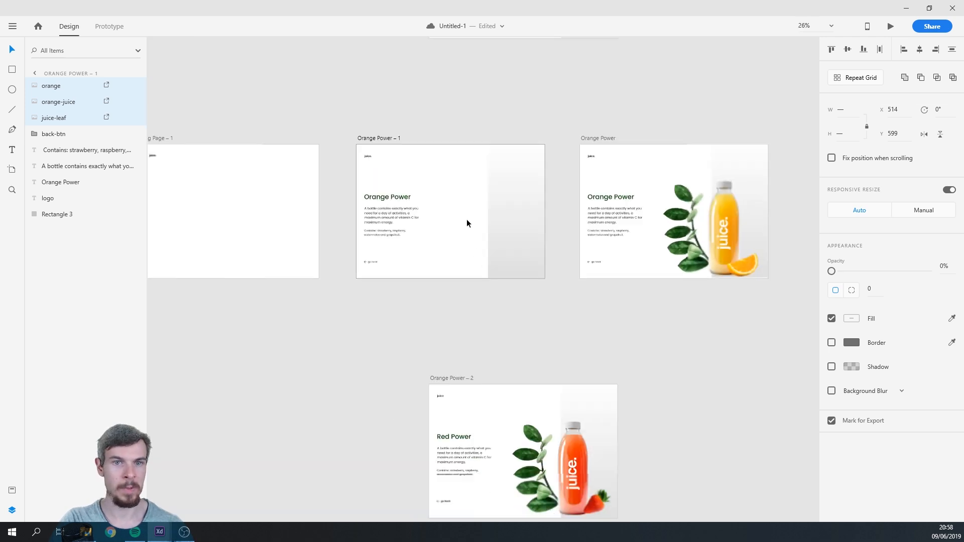
{"action": "left_click", "coordinate": [161, 189]}
{"action": "left_click", "coordinate": [891, 26]}
{"action": "left_click", "coordinate": [297, 402]}
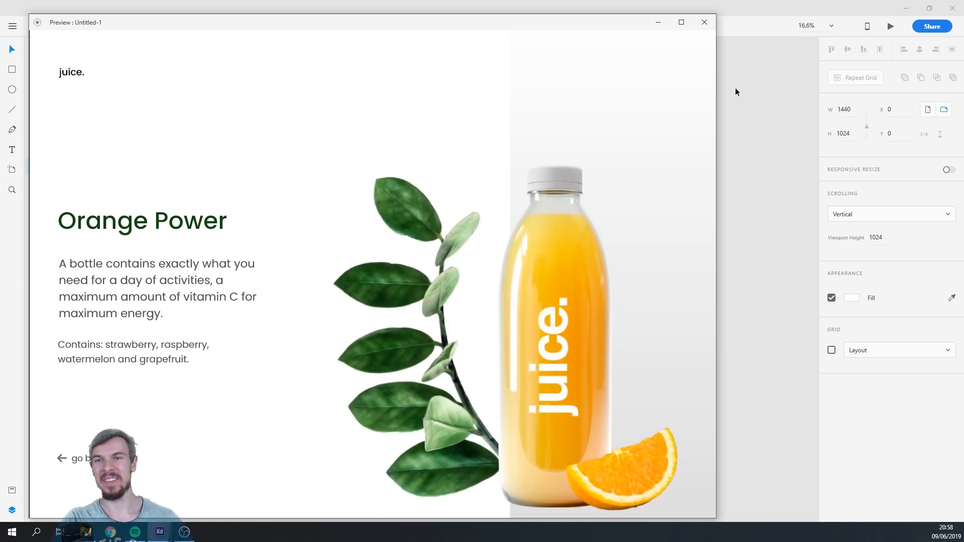
{"action": "left_click", "coordinate": [659, 22]}
Link the back-btn group on the Orange Power artboard to the Landing Page with a Tap trigger, Auto-Animate, Ease Out and 0.4 s duration
{"action": "scroll", "coordinate": [703, 283], "scroll_direction": "up", "scroll_amount": 5}
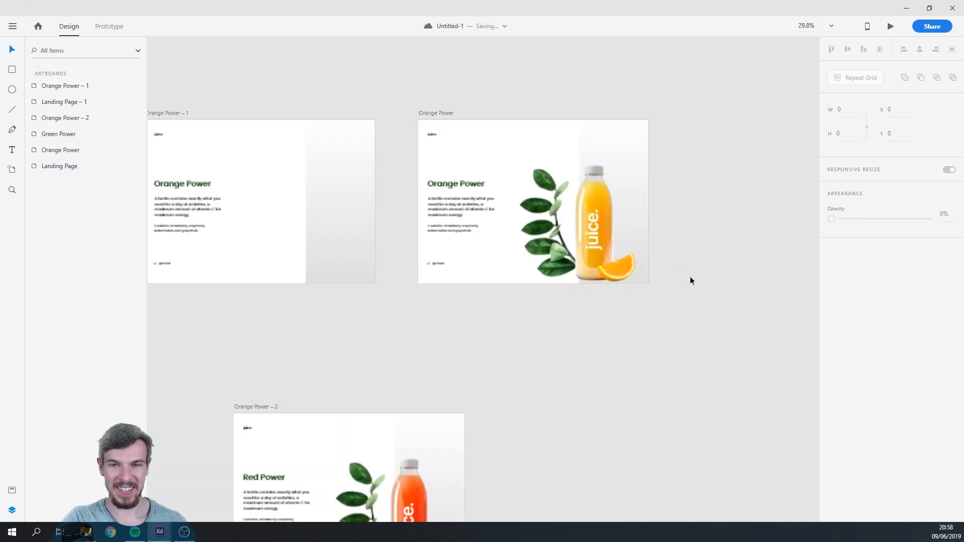
{"action": "left_click", "coordinate": [402, 260]}
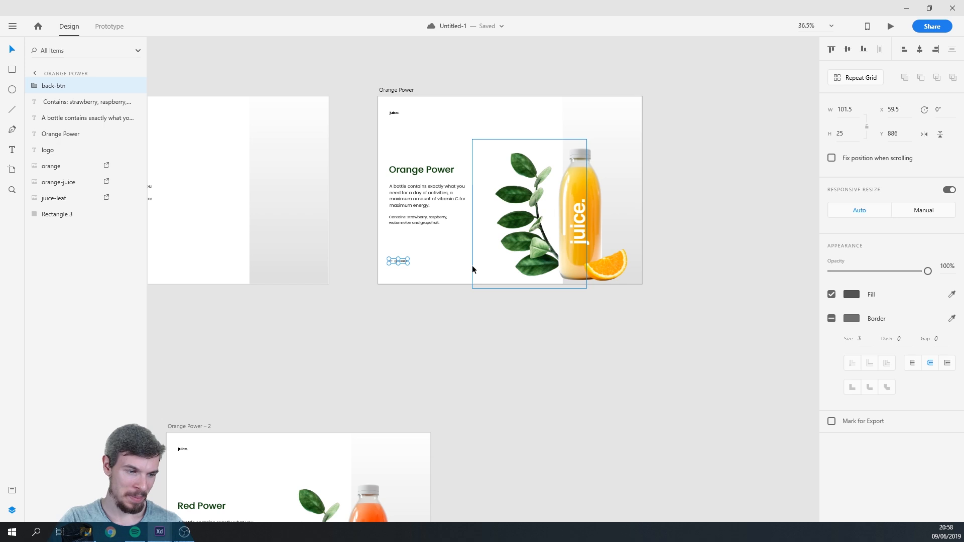
{"action": "scroll", "coordinate": [472, 266], "scroll_direction": "up", "scroll_amount": 2}
{"action": "scroll", "coordinate": [386, 261], "scroll_direction": "down", "scroll_amount": 5}
{"action": "scroll", "coordinate": [394, 272], "scroll_direction": "up", "scroll_amount": 5}
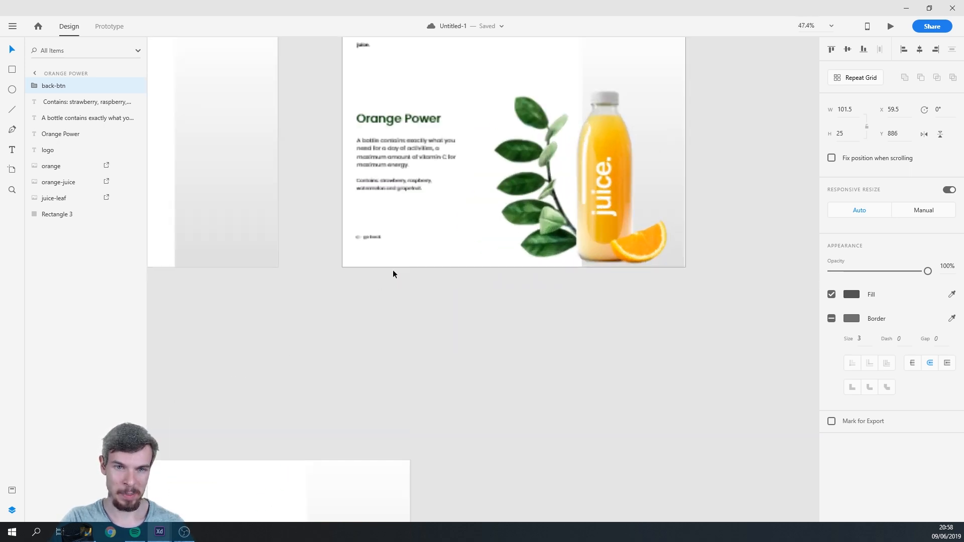
{"action": "left_click", "coordinate": [123, 28]}
{"action": "scroll", "coordinate": [394, 250], "scroll_direction": "down", "scroll_amount": 6}
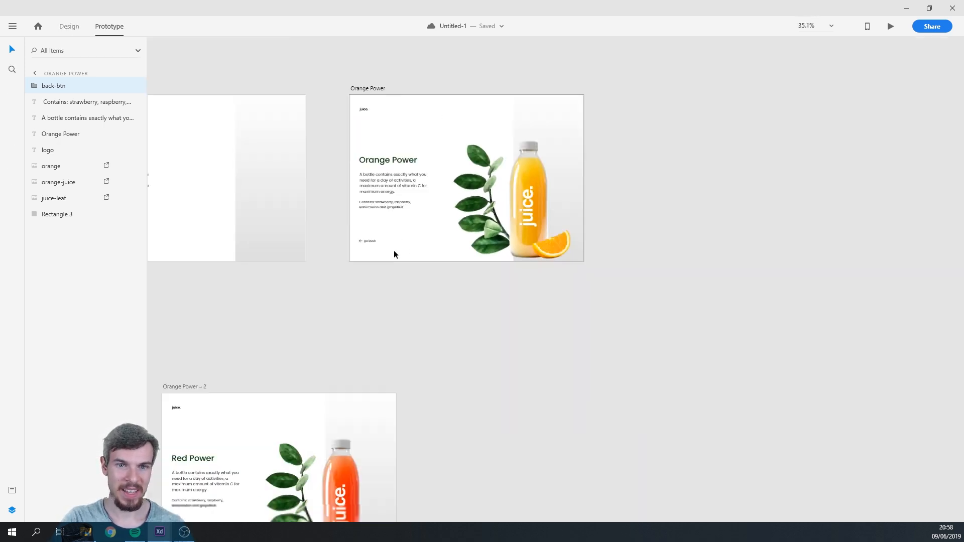
{"action": "left_click_drag", "start_coordinate": [546, 240], "coordinate": [268, 247]}
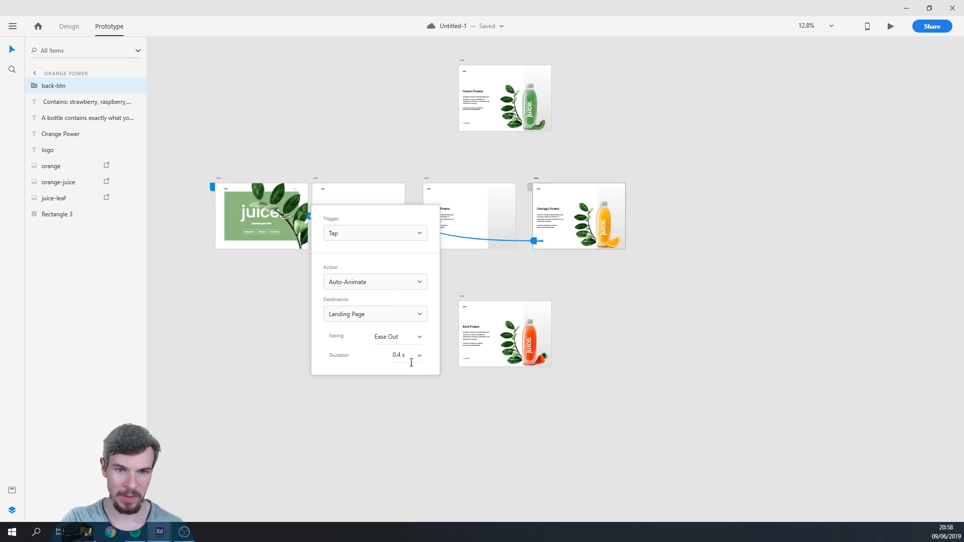
{"action": "left_click", "coordinate": [436, 384]}
Preview from the Landing Page, open Orange Power and go back to test the return link
{"action": "left_click", "coordinate": [219, 178]}
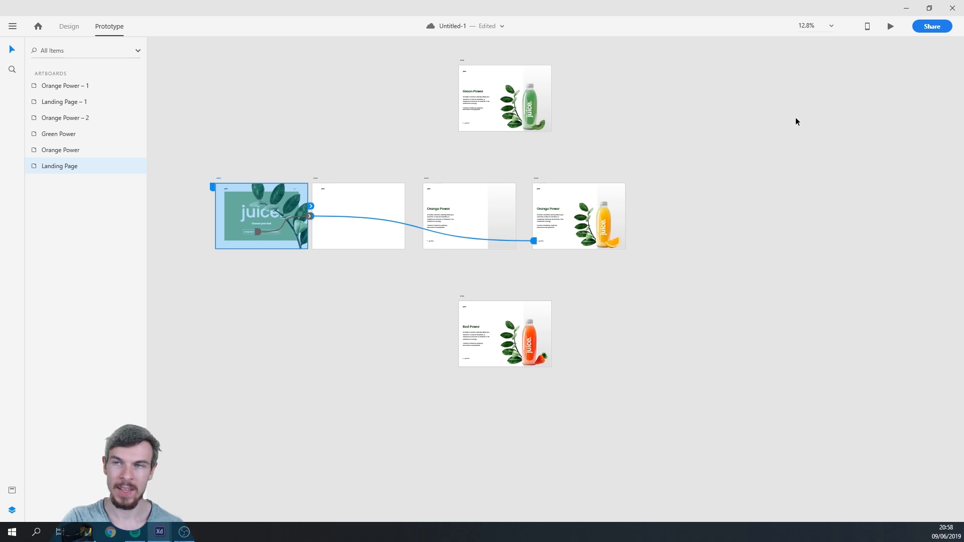
{"action": "key", "text": "ctrl+Return"}
{"action": "left_click", "coordinate": [303, 401]}
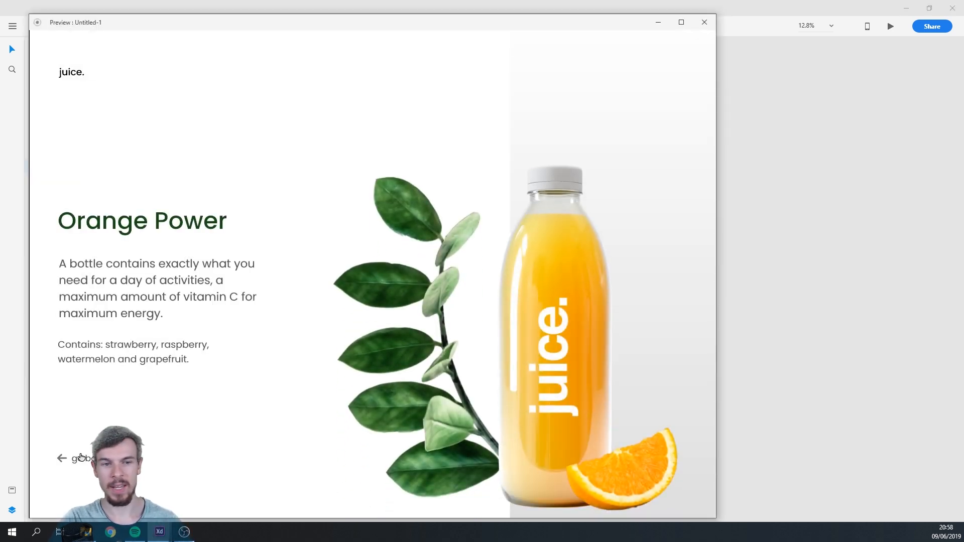
{"action": "left_click", "coordinate": [71, 72]}
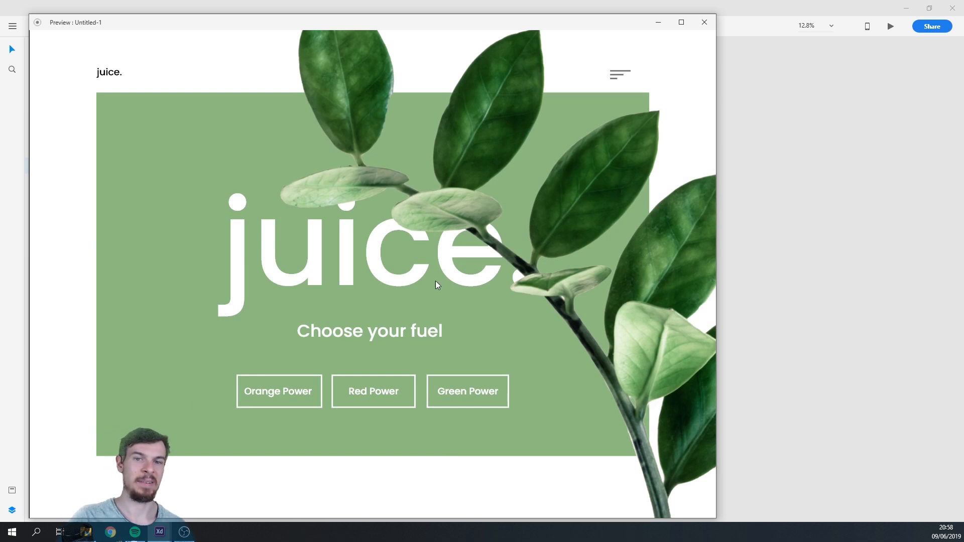